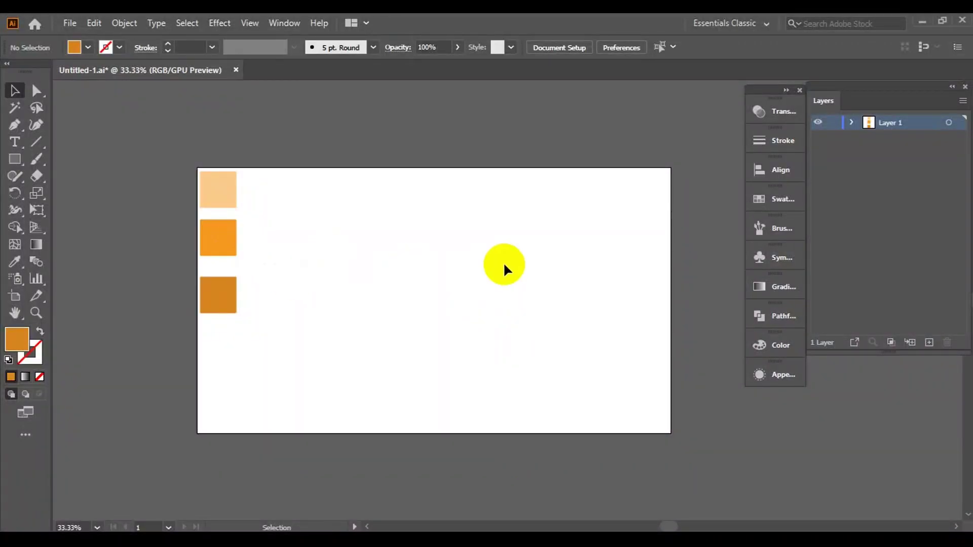
Draw a tall rectangle for the carrot body and fill it with the brighter orange
left_click_drag(15, 158, 71, 193)
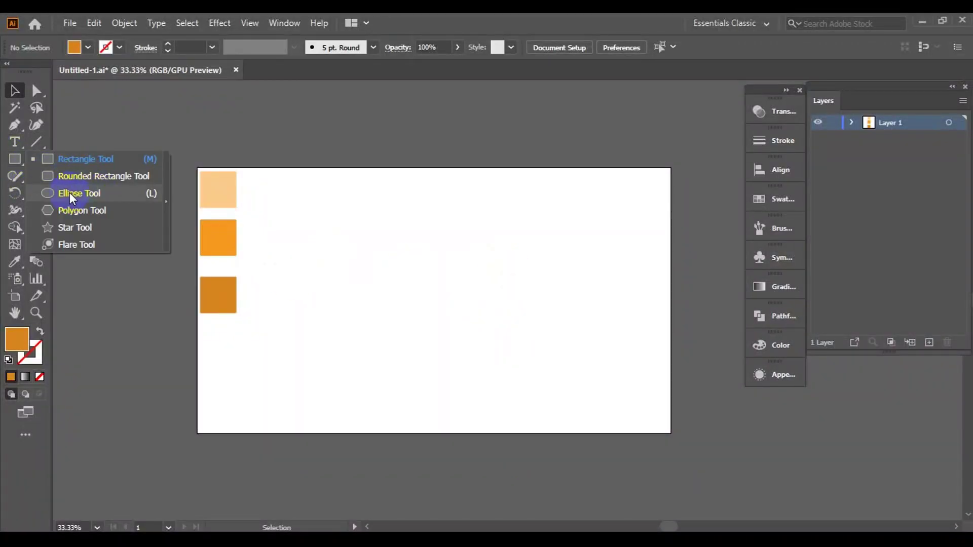
left_click_drag(15, 158, 76, 159)
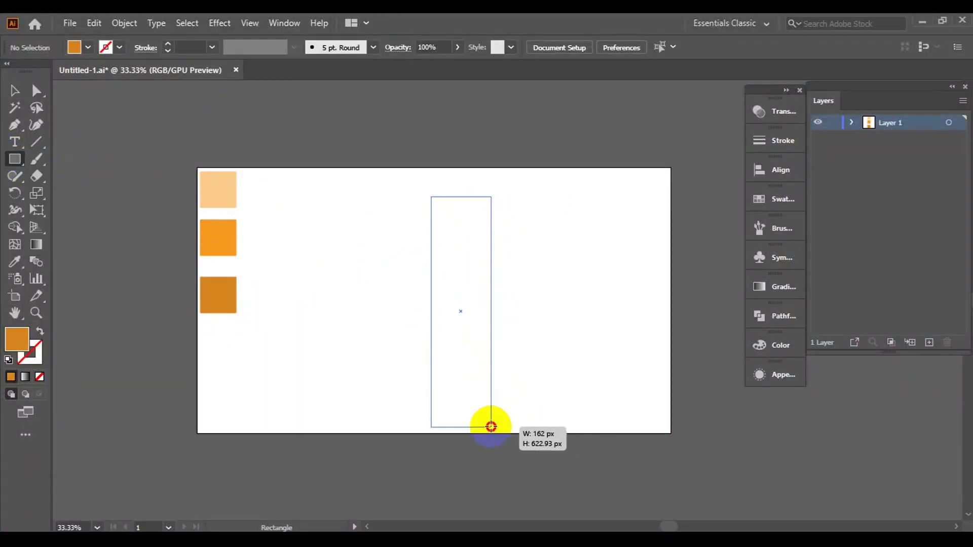
left_click_drag(430, 196, 501, 424)
left_click(14, 261)
left_click(218, 238)
Round the rectangle's top and bottom corners into a capsule shape
key("ctrl+plus")
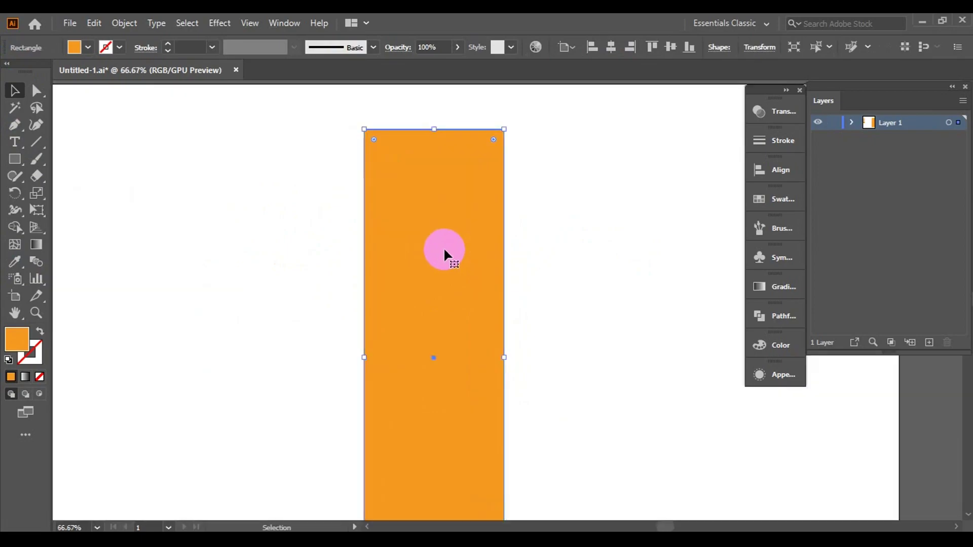
key("ctrl+plus")
key("a")
left_click_drag(466, 213, 451, 357)
key("ctrl+minus")
scroll(512, 245, "down", 3)
mouse_move(459, 453)
left_mouse_down()
mouse_move(388, 374)
mouse_move(400, 393)
left_mouse_up()
scroll(530, 320, "left", 2)
Pull the bottom anchors inward and smooth the curve into a pointed carrot tip
left_click_drag(512, 395, 488, 365)
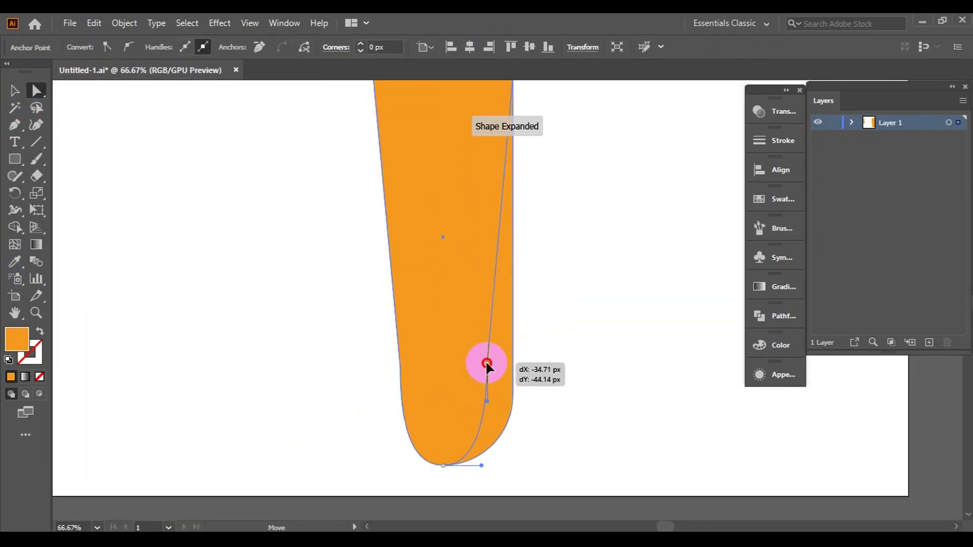
key("ctrl+plus")
key("ctrl+plus")
mouse_move(486, 455)
left_mouse_down()
mouse_move(559, 456)
mouse_move(442, 458)
left_mouse_up()
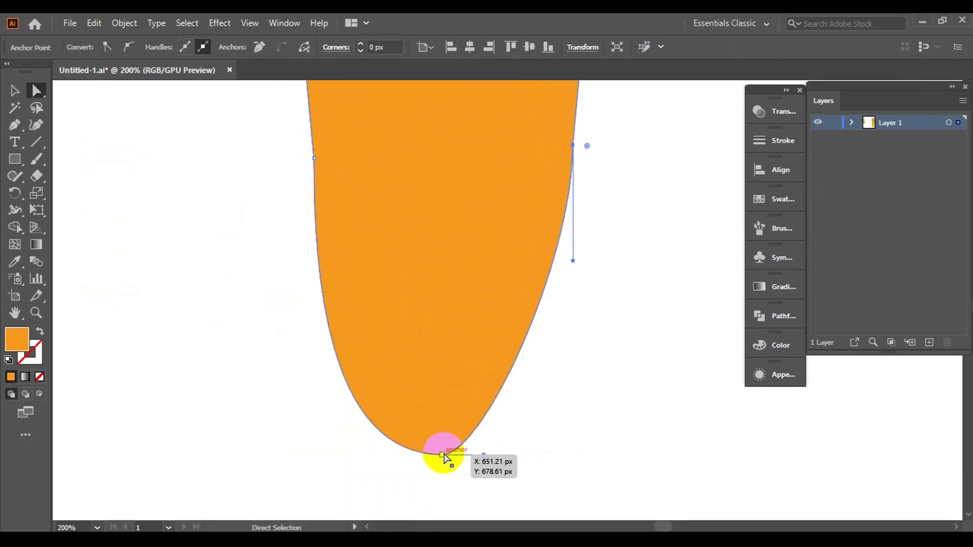
left_click_drag(375, 454, 401, 454)
key("ctrl+minus")
key("ctrl+minus")
key("ctrl+minus")
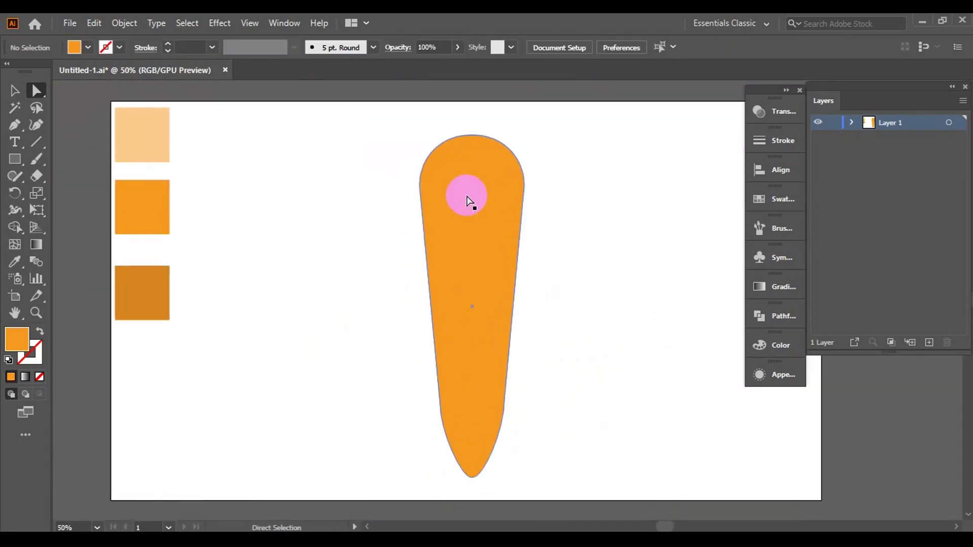
Make the carrot's rounded top symmetric and reshape its lower sides
left_click_drag(417, 189, 415, 191)
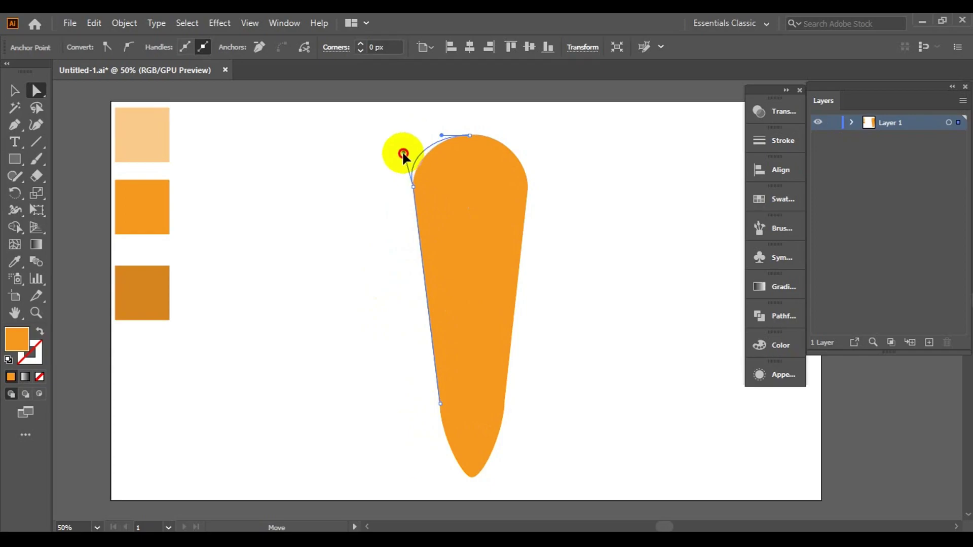
left_click_drag(403, 156, 408, 157)
left_click_drag(428, 358, 504, 351)
left_click(450, 202)
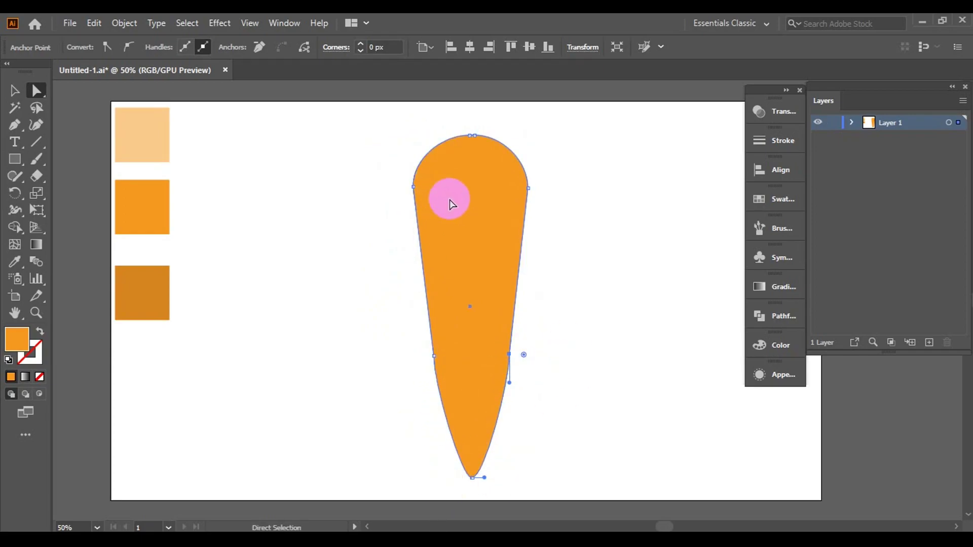
Fine-tune the side anchors' curves, then deselect and view the whole carrot
key("ctrl+plus")
key("ctrl+plus")
left_click(516, 250)
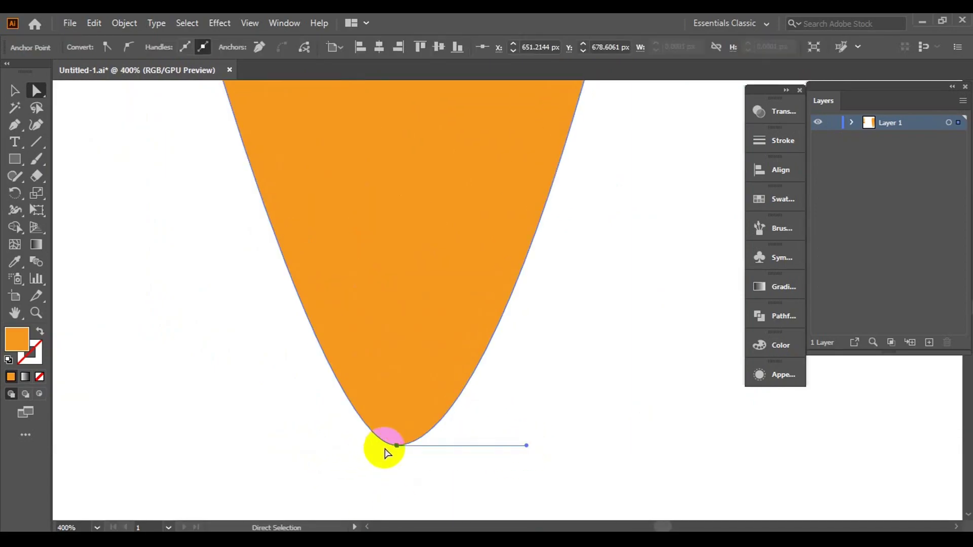
left_click(503, 377)
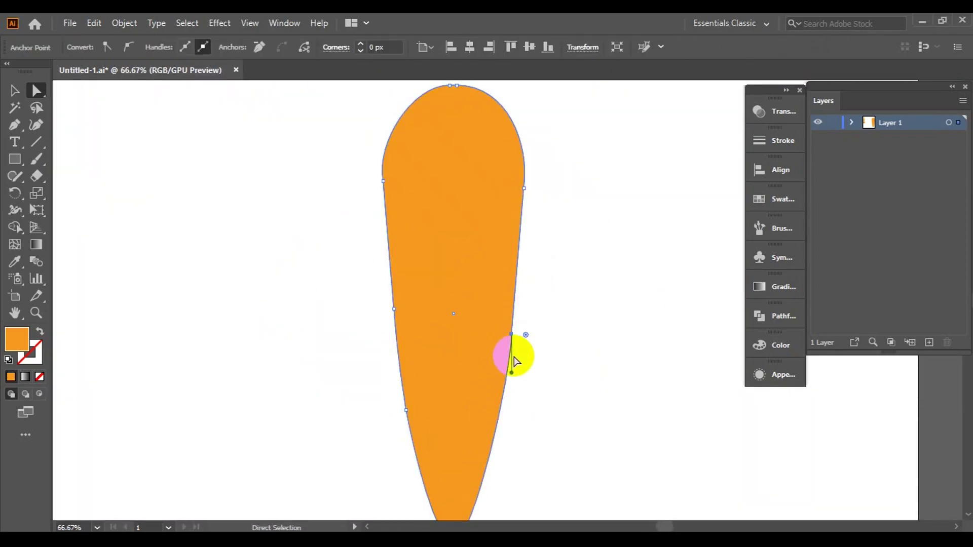
left_click(384, 182)
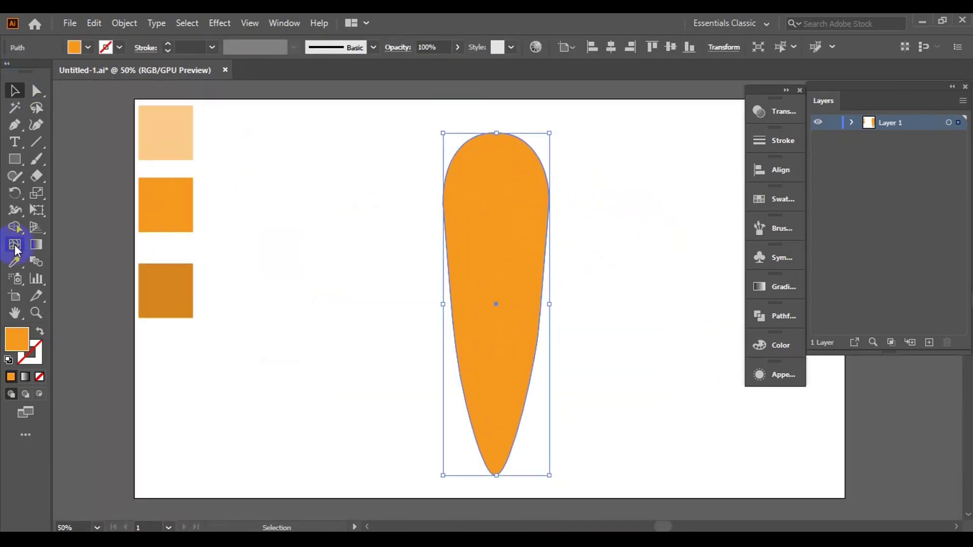
left_click(605, 261)
left_click_drag(605, 262, 592, 254)
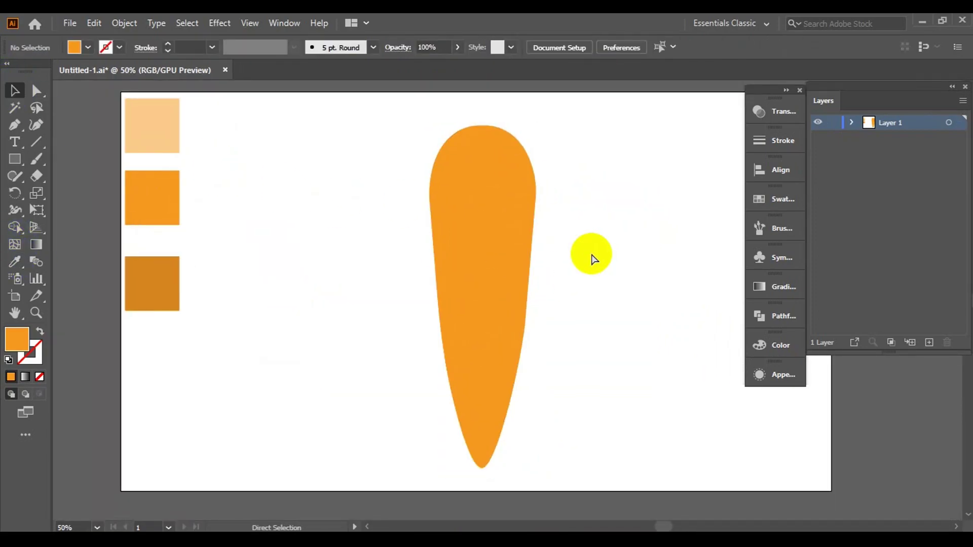
Give the carrot a dark orange 2 pt outline
left_click(500, 222)
left_click(119, 47)
left_click(167, 46)
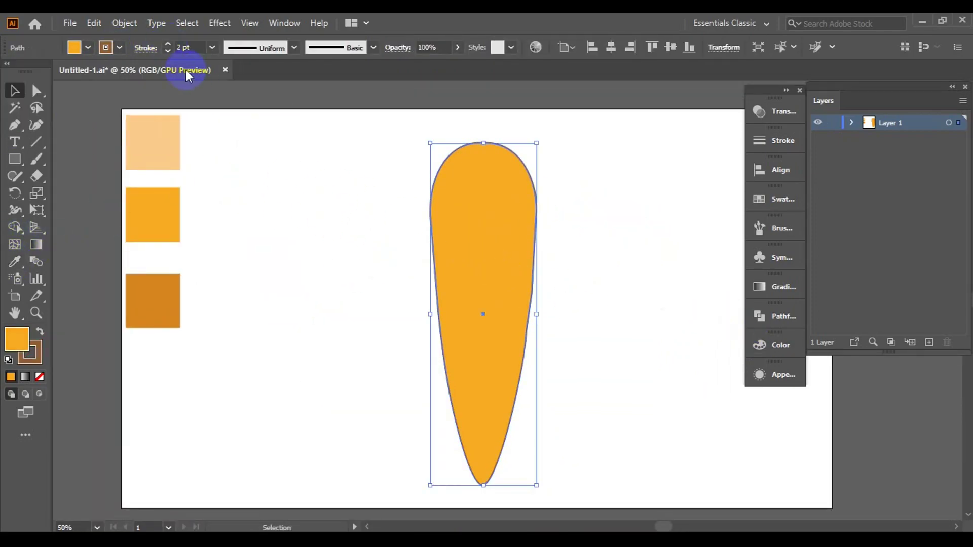
Place an identical copy of the carrot beside it on the right
left_click(608, 254)
mouse_move(517, 273)
left_mouse_down()
mouse_move(473, 261)
mouse_move(597, 260)
left_mouse_up()
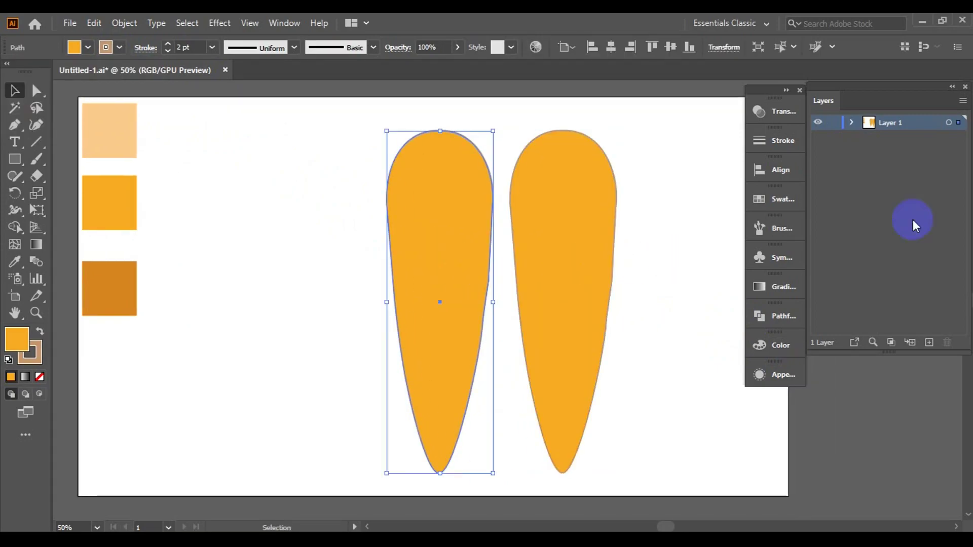
left_click(783, 140)
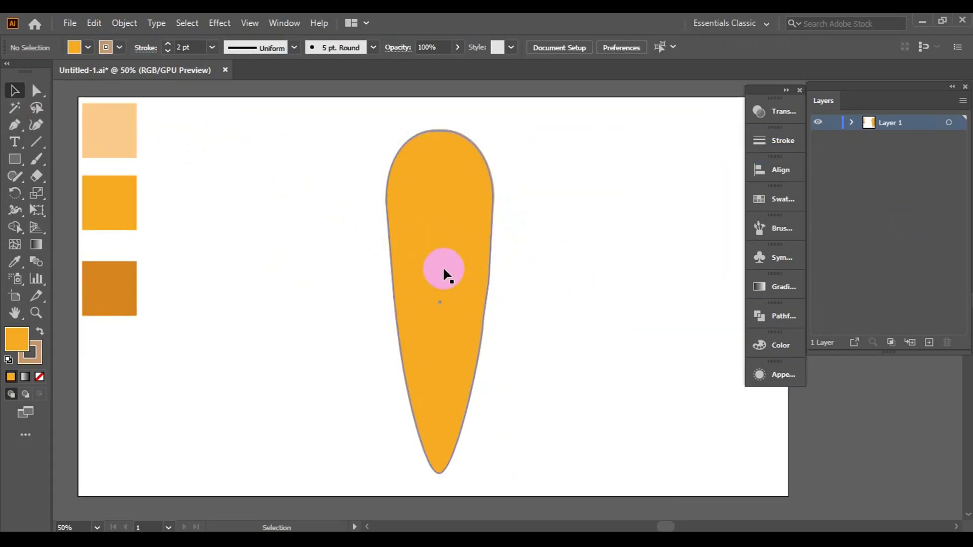
key("ctrl+z")
left_click(168, 206)
left_click_drag(581, 230, 610, 230)
key("p")
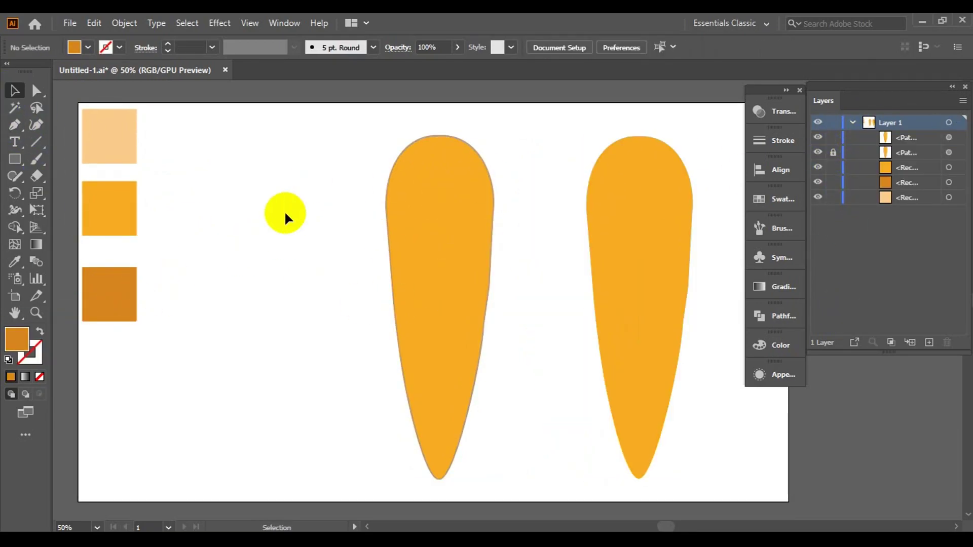
Draw the first curved darker-orange texture streak near the left carrot's top
left_click(14, 124)
scroll(436, 167, "up", 3)
scroll(452, 252, "up", 2)
left_click(339, 237)
left_click_drag(399, 244, 518, 230)
scroll(518, 230, "up", 2)
key("ctrl+minus")
key("ctrl+minus")
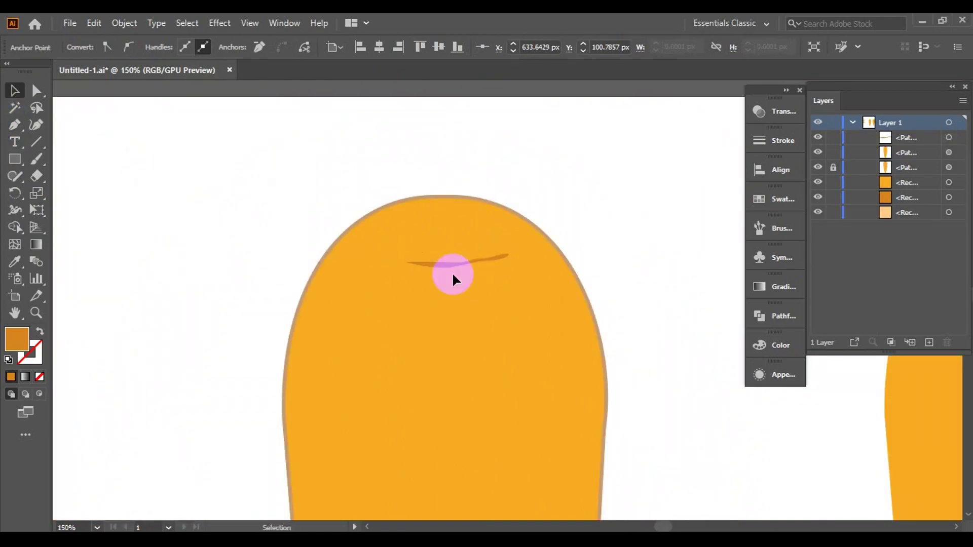
Set the first texture streak's blend mode to Multiply
key("v")
left_click(451, 273)
key("ctrl+shift+F10")
left_click(615, 127)
left_click(608, 161)
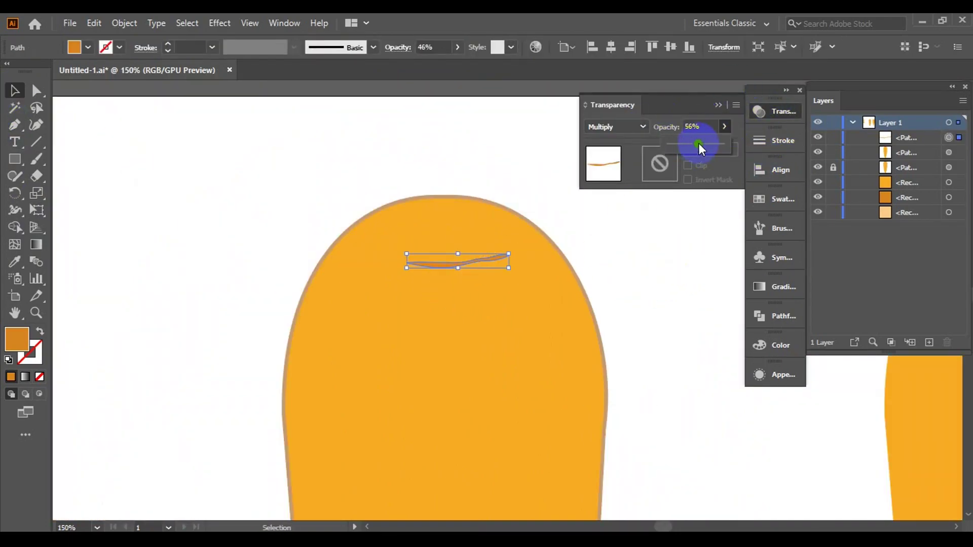
key("ctrl+shift+a")
Draw a second curved streak with the Pen tool and close it into a shape
key("p")
scroll(290, 299, "up", 1)
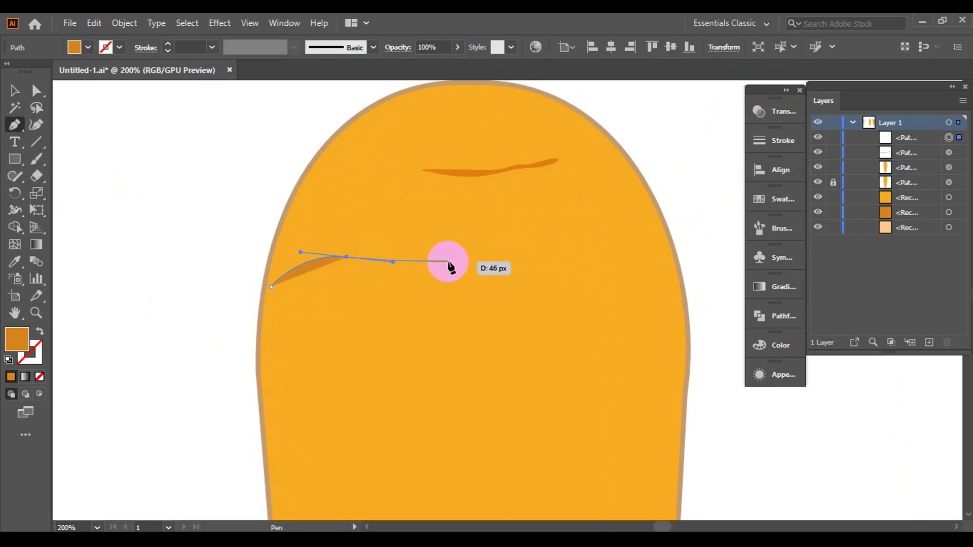
left_click_drag(448, 262, 448, 263)
scroll(328, 270, "up", 2)
left_click(143, 286)
scroll(143, 285, "down", 2)
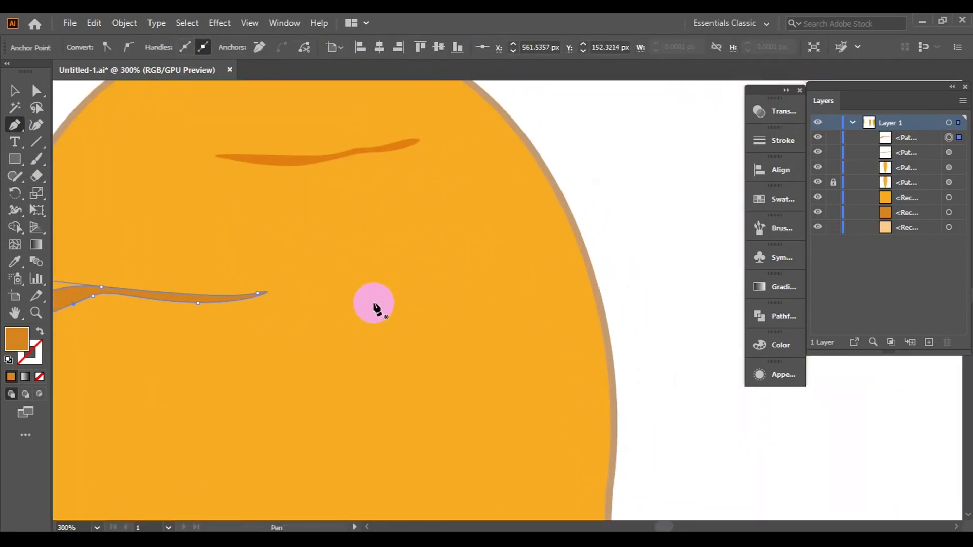
Draw a third streak with a tapered end and close it into a shape
left_click(401, 289)
left_click(576, 304)
scroll(364, 342, "down", 2)
scroll(365, 342, "up", 1)
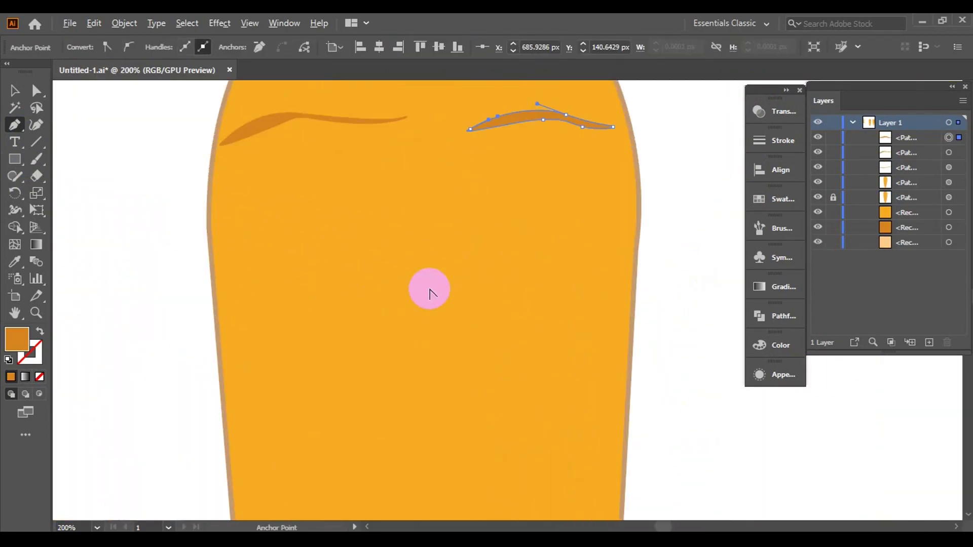
left_click(363, 226)
scroll(363, 226, "up", 1)
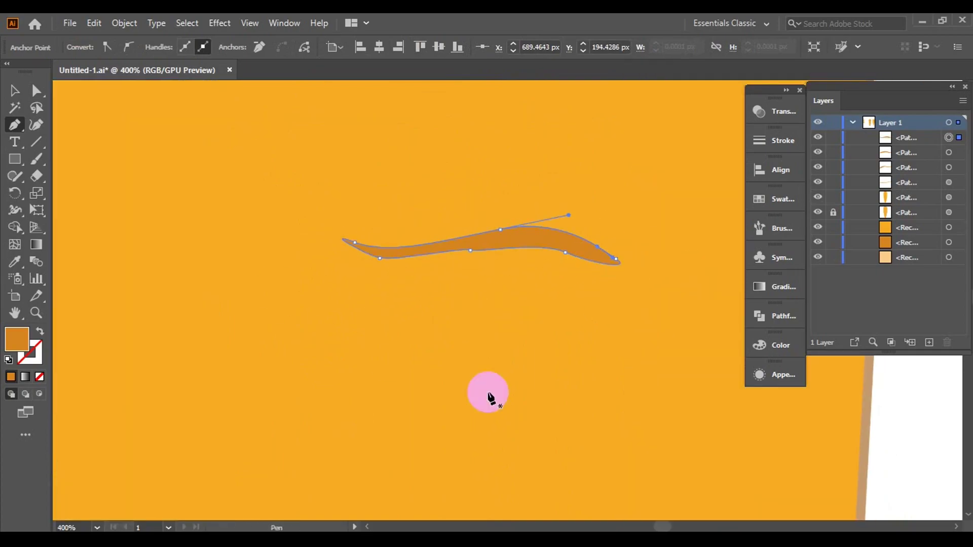
scroll(488, 395, "left", 4)
scroll(234, 363, "down", 2)
left_click(269, 336)
left_click_drag(376, 338, 412, 327)
left_click_drag(446, 316, 470, 321)
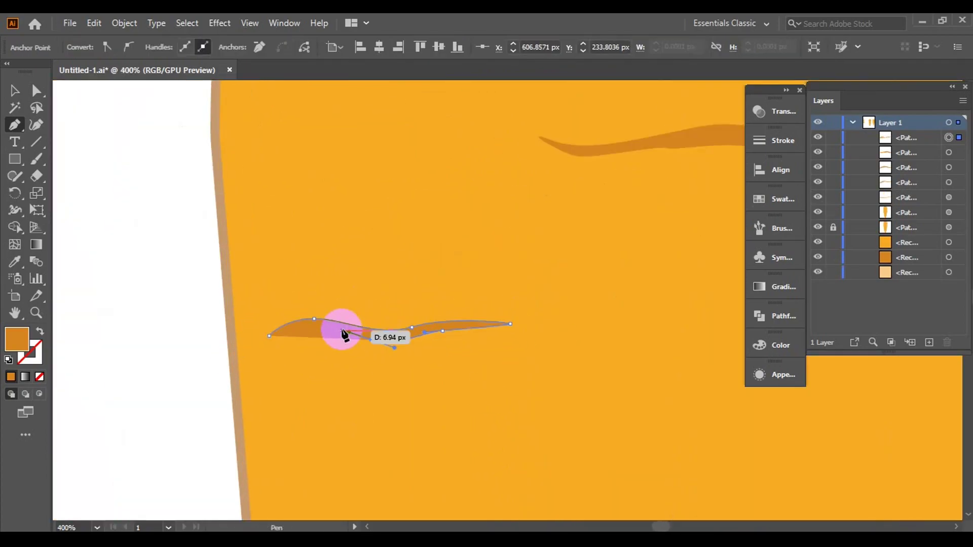
left_click(304, 315)
Draw a texture streak starting near the carrot's right edge
scroll(304, 315, "right", 5)
scroll(533, 290, "down", 1)
left_click(597, 314)
left_click_drag(475, 287, 503, 307)
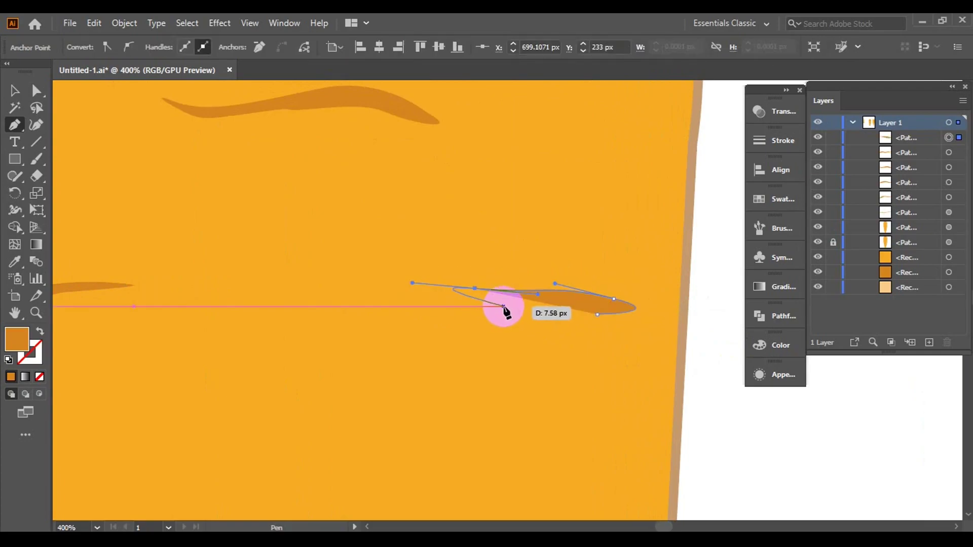
scroll(627, 316, "down", 3)
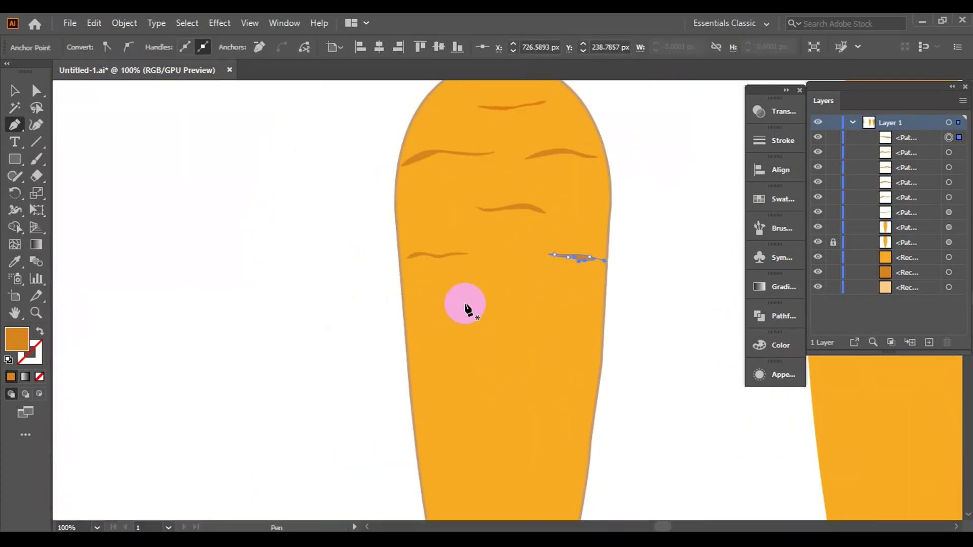
scroll(478, 256, "up", 3)
scroll(373, 284, "up", 1)
left_click(372, 282)
scroll(372, 259, "down", 3)
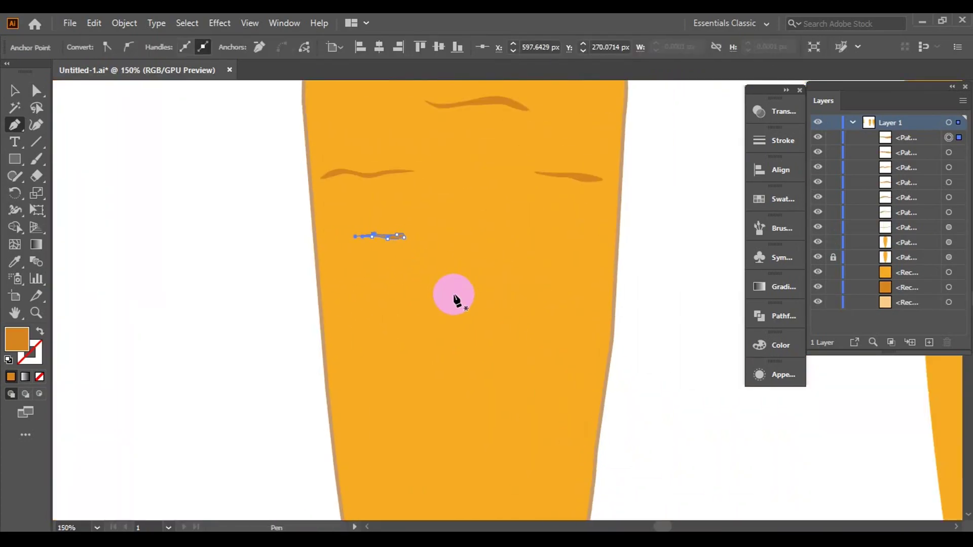
scroll(445, 292, "up", 1)
scroll(341, 304, "up", 2)
Draw a small curved texture mark and close it
left_click_drag(180, 315, 235, 306)
left_click_drag(307, 315, 335, 305)
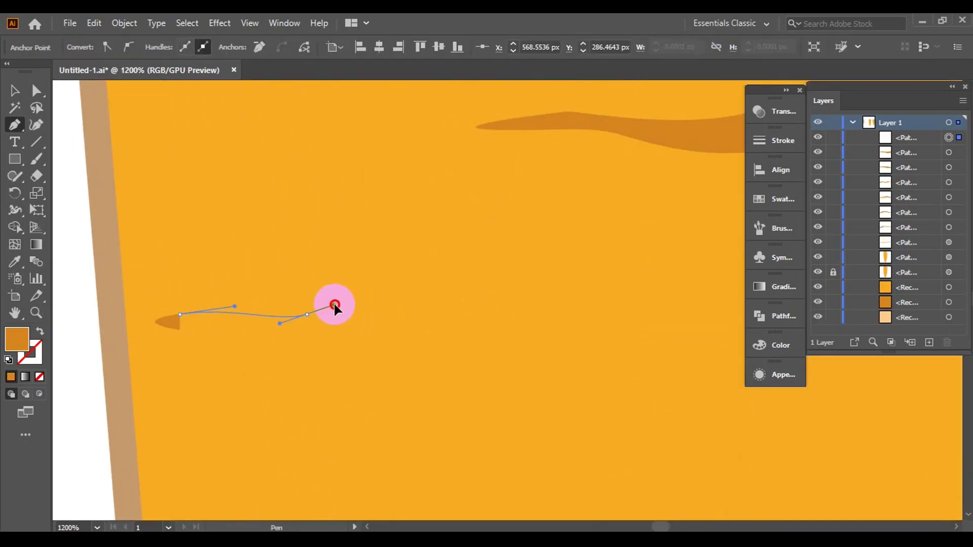
left_click(182, 330)
scroll(439, 314, "up", 1)
scroll(439, 314, "right", 2)
Add two more tiny curved texture marks on the carrot
left_click(403, 319)
left_click_drag(473, 318, 498, 313)
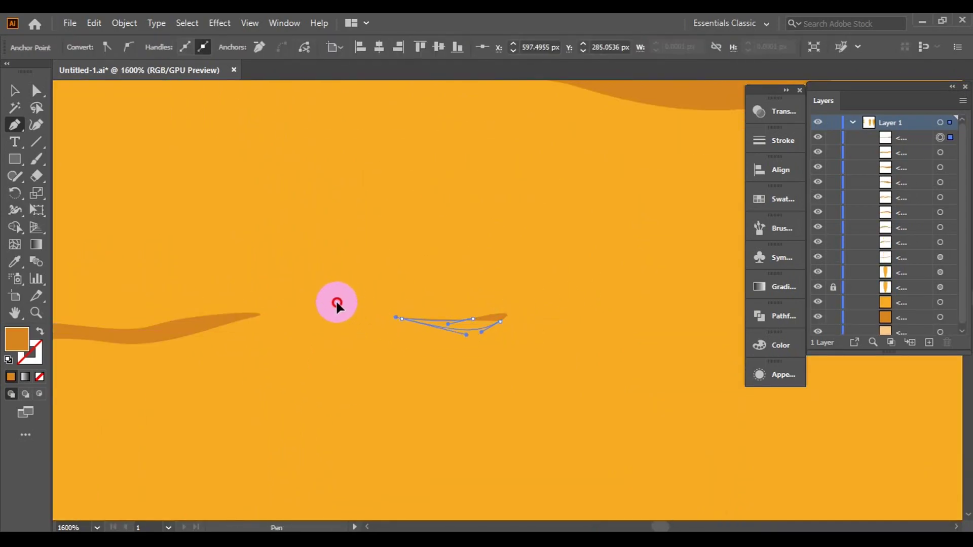
scroll(337, 304, "down", 4)
scroll(367, 316, "up", 1)
scroll(497, 302, "up", 1)
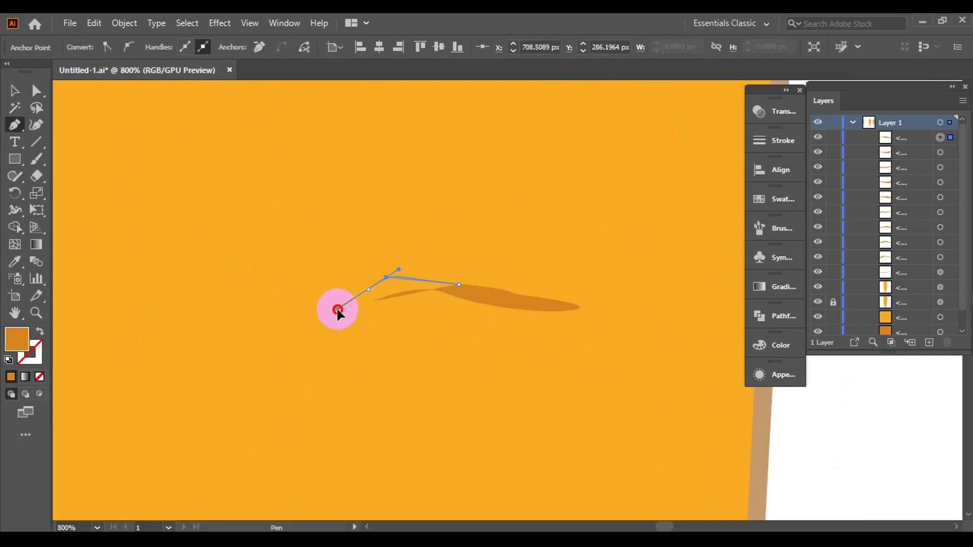
scroll(637, 325, "up", 3)
left_click_drag(591, 317, 579, 325)
scroll(452, 306, "down", 3)
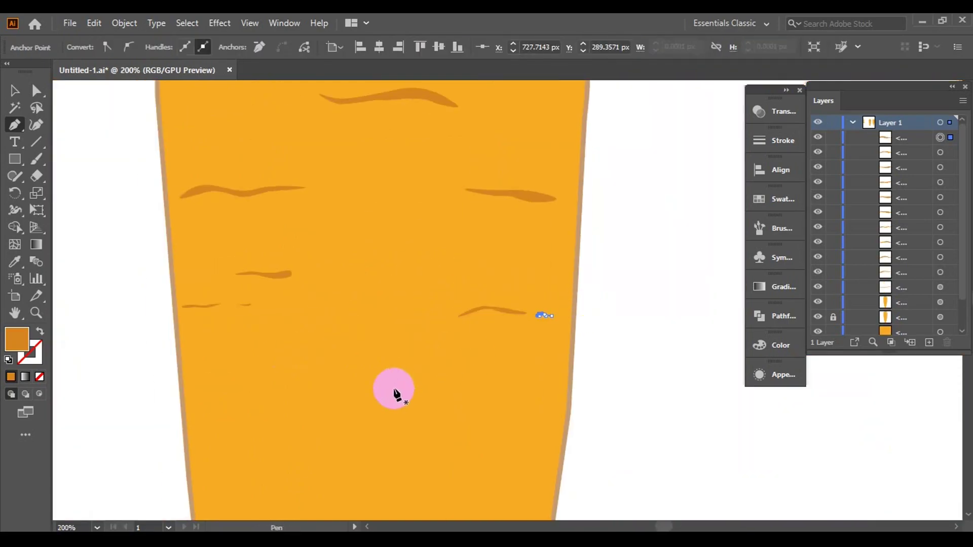
scroll(393, 391, "left", 3)
Draw a longer multi-point curved streak across the carrot
left_click(224, 337)
left_click_drag(391, 297, 432, 293)
scroll(432, 293, "up", 2)
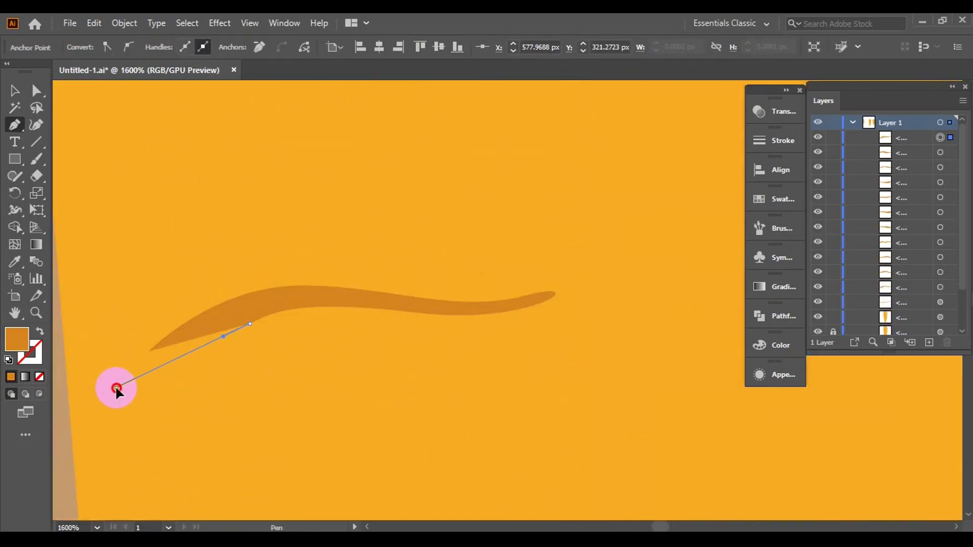
left_click_drag(586, 378, 392, 329)
left_click(318, 376)
left_click_drag(401, 352, 467, 336)
left_click(502, 319)
left_click_drag(599, 326, 590, 338)
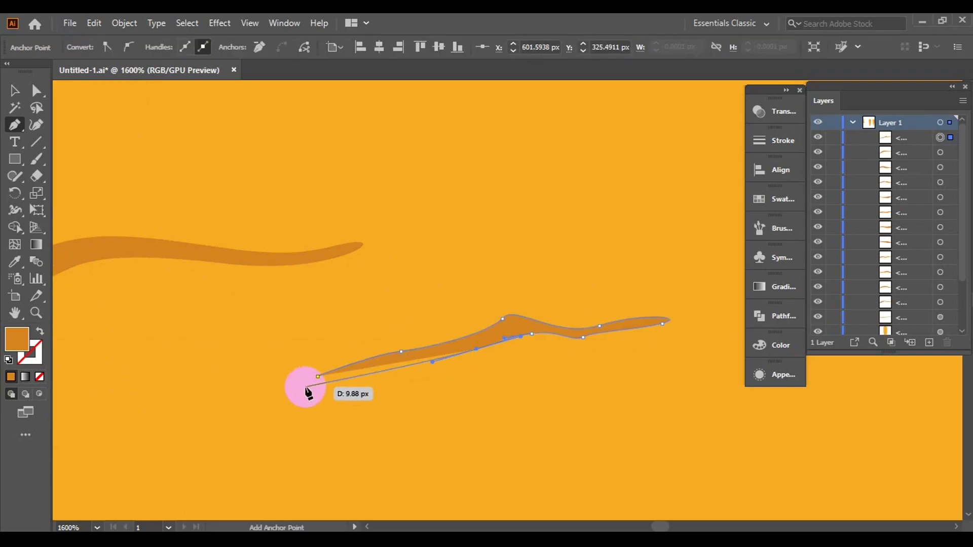
scroll(434, 337, "down", 5)
scroll(352, 330, "down", 2)
scroll(351, 330, "up", 2)
Start another streak and bend it into a smooth curve
left_click(325, 332)
left_click(474, 310)
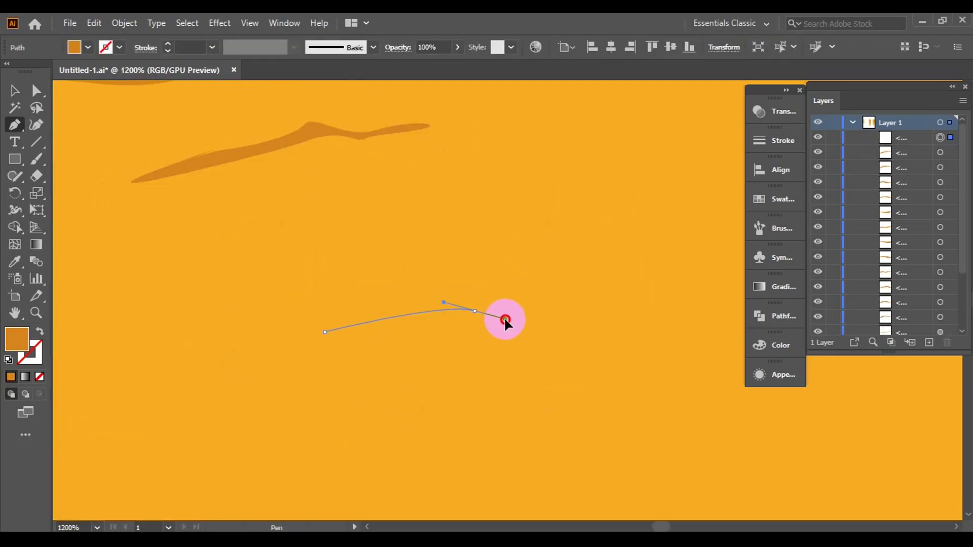
left_click_drag(628, 325, 534, 362)
scroll(347, 314, "up", 3)
left_click_drag(458, 302, 338, 328)
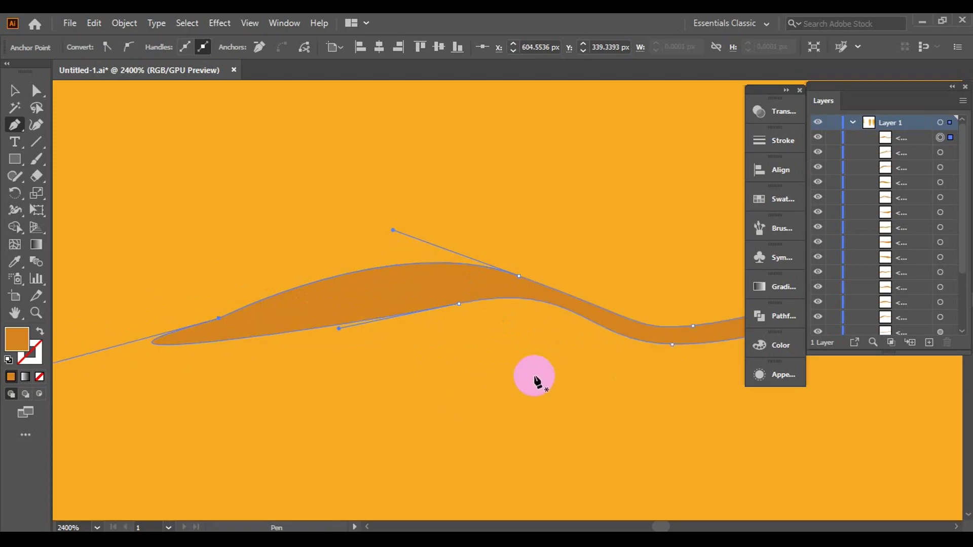
scroll(535, 380, "down", 5)
Shape a new curved streak and close it as a filled shape
left_click_drag(346, 270, 479, 253)
scroll(434, 298, "down", 5)
scroll(269, 391, "up", 5)
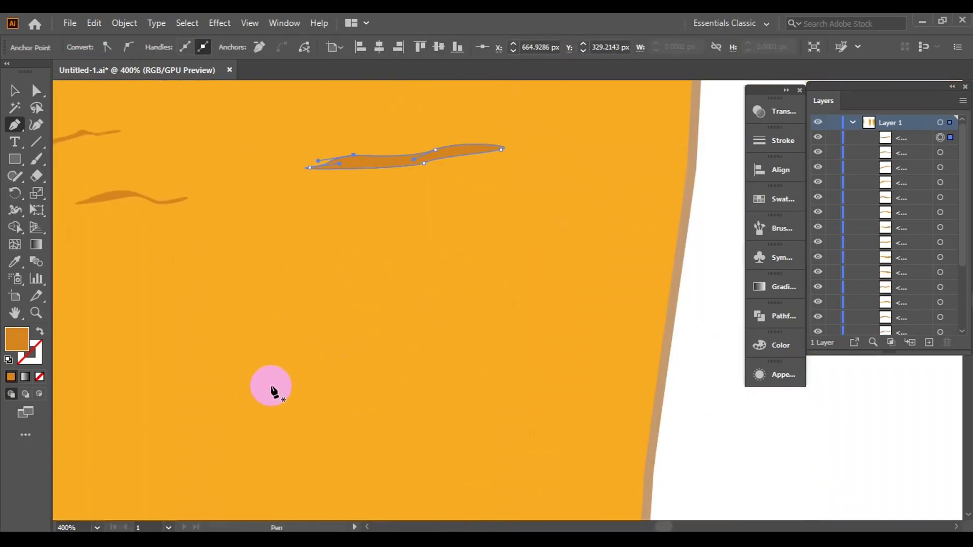
left_click_drag(211, 335, 508, 358)
left_click_drag(350, 346, 393, 302)
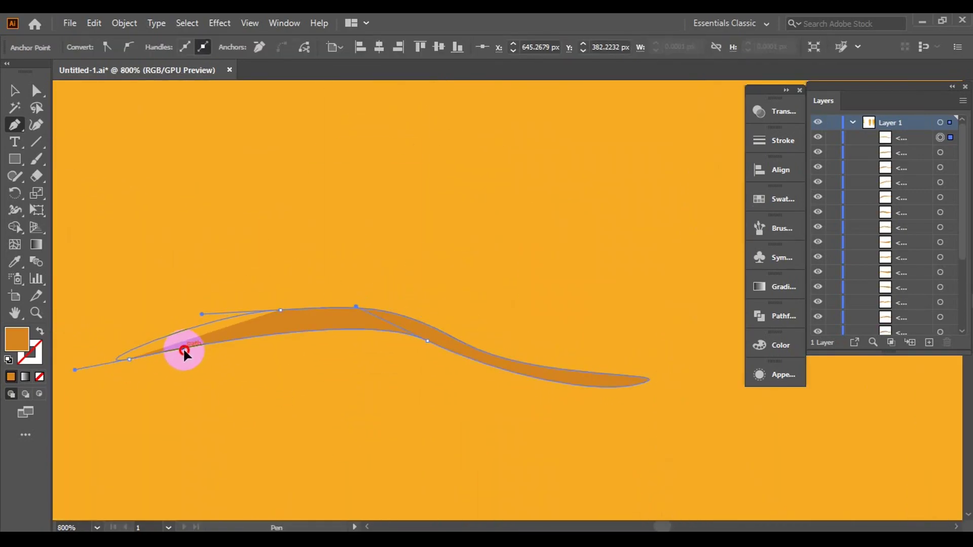
scroll(474, 223, "down", 5)
left_click(473, 222)
scroll(351, 356, "up", 5)
left_click(460, 314)
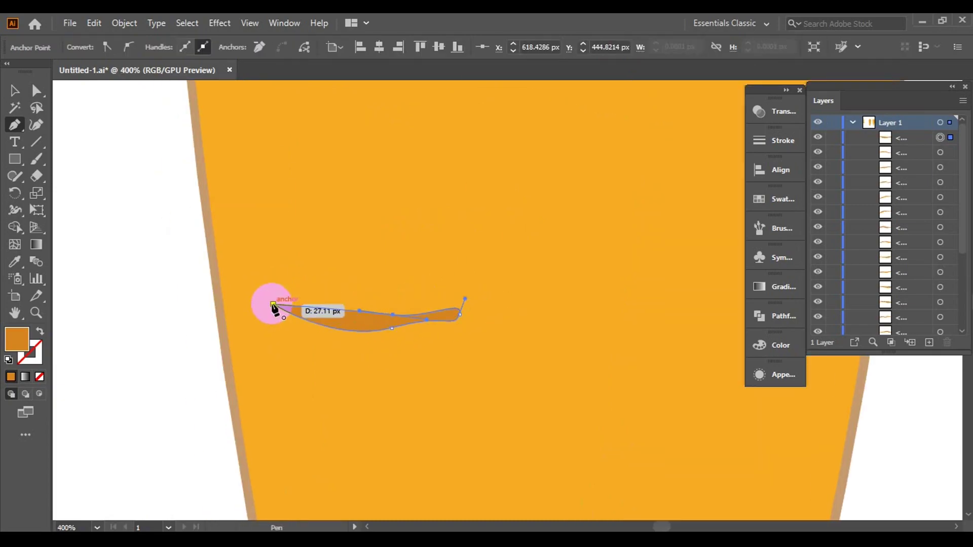
Draw another streak with a curved right end and close it
scroll(498, 377, "up", 5)
left_click_drag(603, 322, 582, 345)
scroll(509, 304, "up", 3)
left_click(456, 254)
left_click_drag(493, 230, 513, 233)
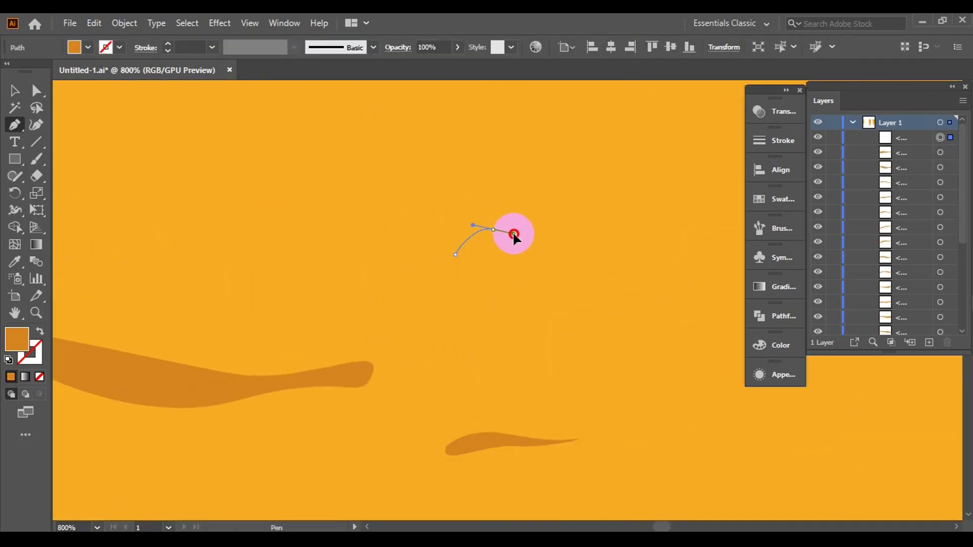
left_click_drag(645, 360, 523, 370)
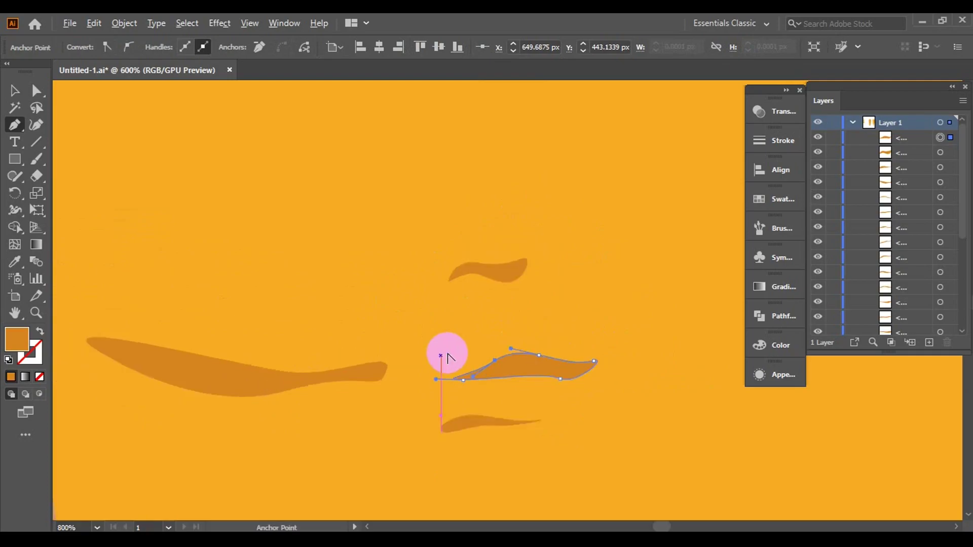
scroll(445, 352, "down", 3)
scroll(561, 304, "up", 3)
left_click_drag(573, 290, 600, 295)
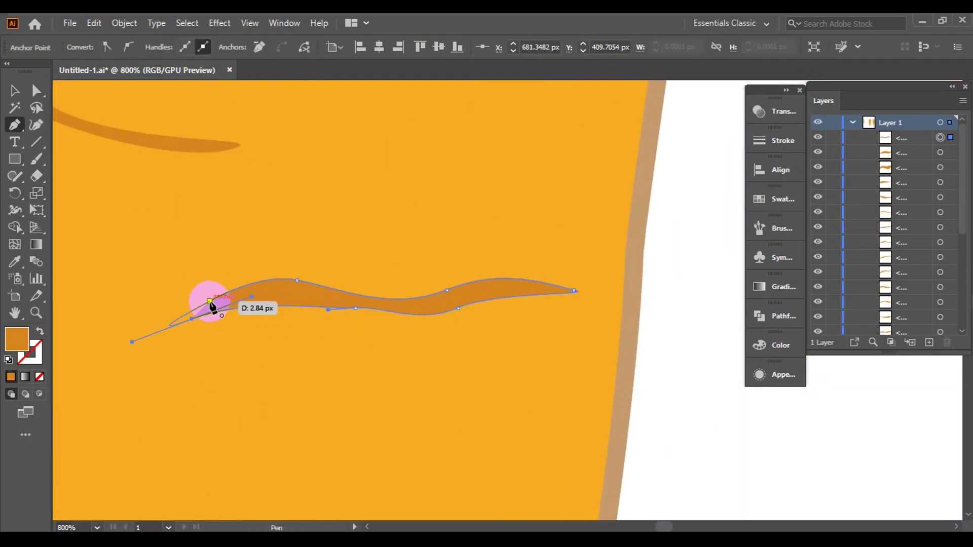
left_click(211, 304)
scroll(210, 304, "down", 3)
Add small streaks lower on the carrot to finish the skin texture
left_click_drag(194, 336, 197, 342)
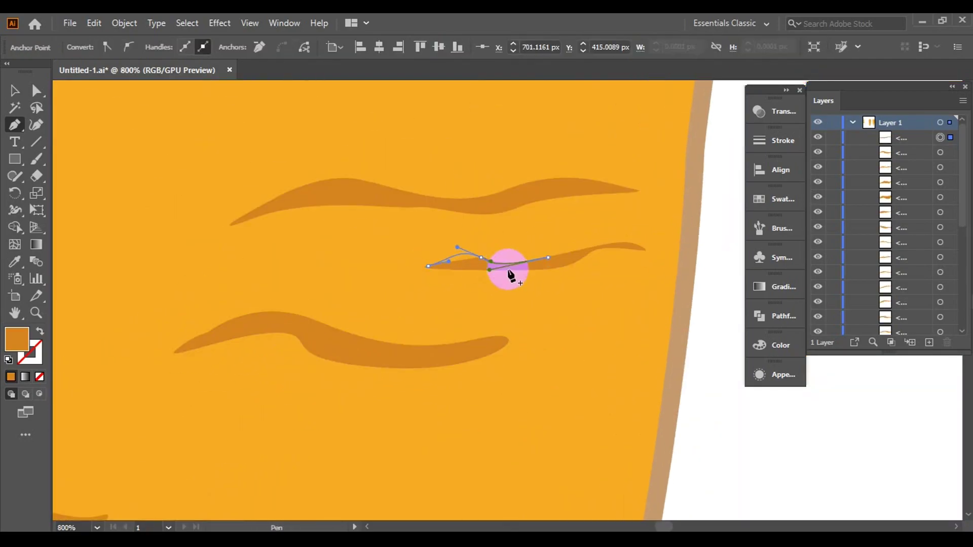
scroll(509, 274, "down", 5)
scroll(434, 256, "up", 3)
scroll(406, 286, "up", 3)
scroll(411, 259, "down", 1)
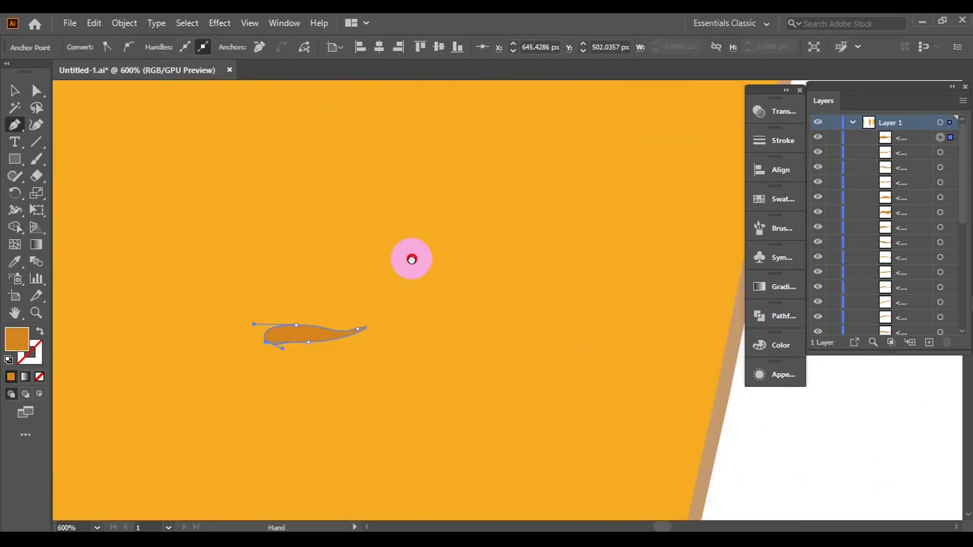
left_click(426, 224)
left_click_drag(510, 221, 520, 238)
scroll(512, 259, "down", 5)
scroll(432, 158, "up", 2)
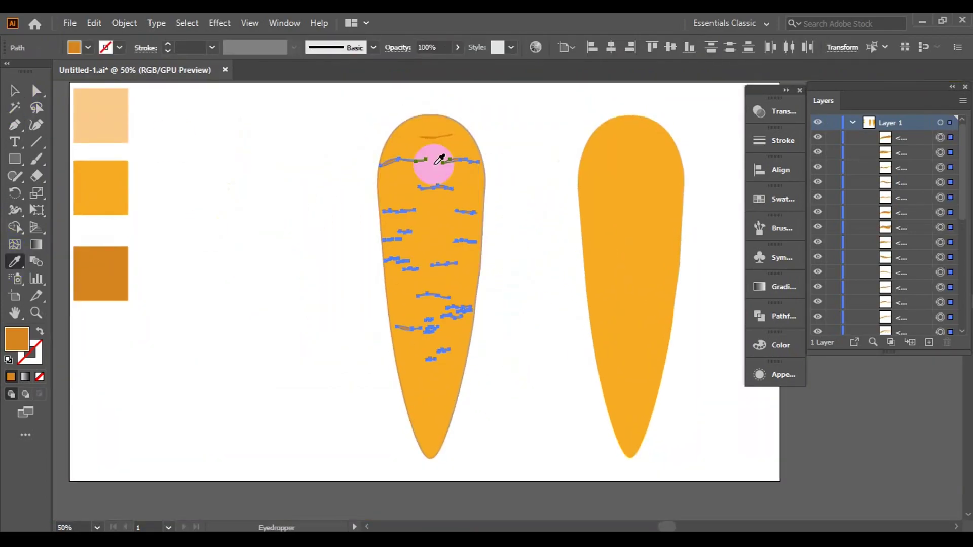
scroll(204, 191, "up", 2)
Select all texture streaks and set them to Multiply at 45% opacity
key("v")
scroll(440, 494, "down", 3)
scroll(458, 180, "up", 2)
left_click(783, 111)
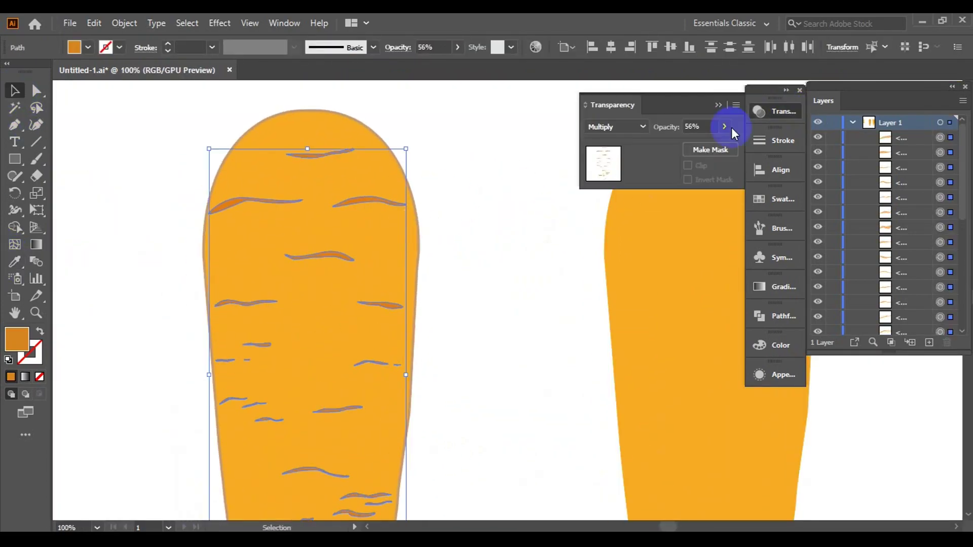
left_click(462, 259)
scroll(463, 258, "down", 1)
Move a small streak down near the carrot tip
left_click_drag(423, 360, 351, 422)
scroll(349, 421, "up", 2)
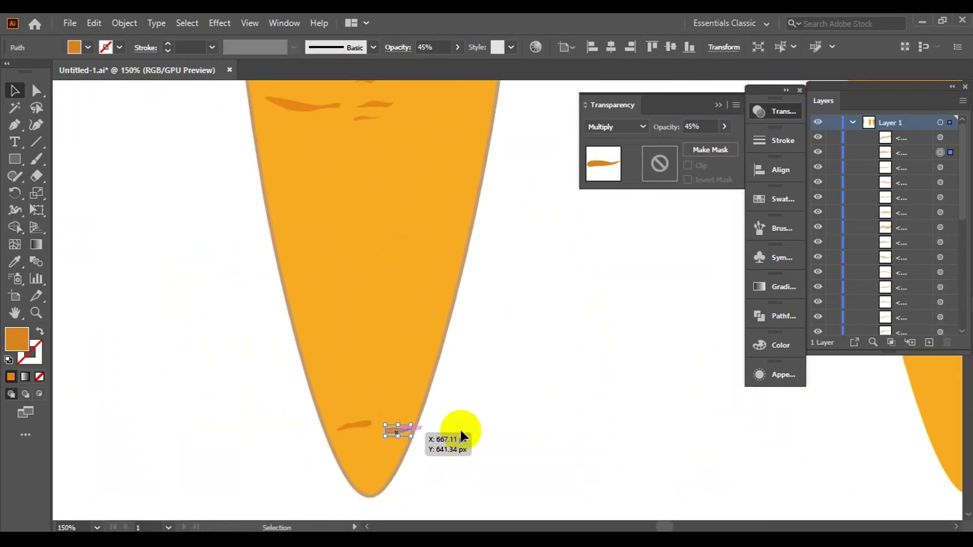
scroll(380, 380, "down", 1)
scroll(289, 354, "up", 2)
scroll(314, 340, "up", 2)
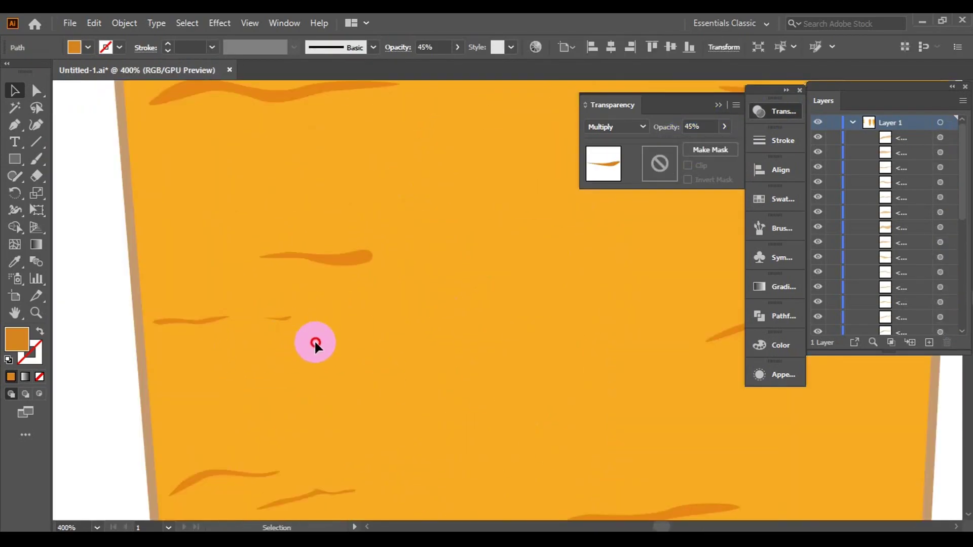
scroll(218, 324, "down", 2)
scroll(554, 303, "up", 2)
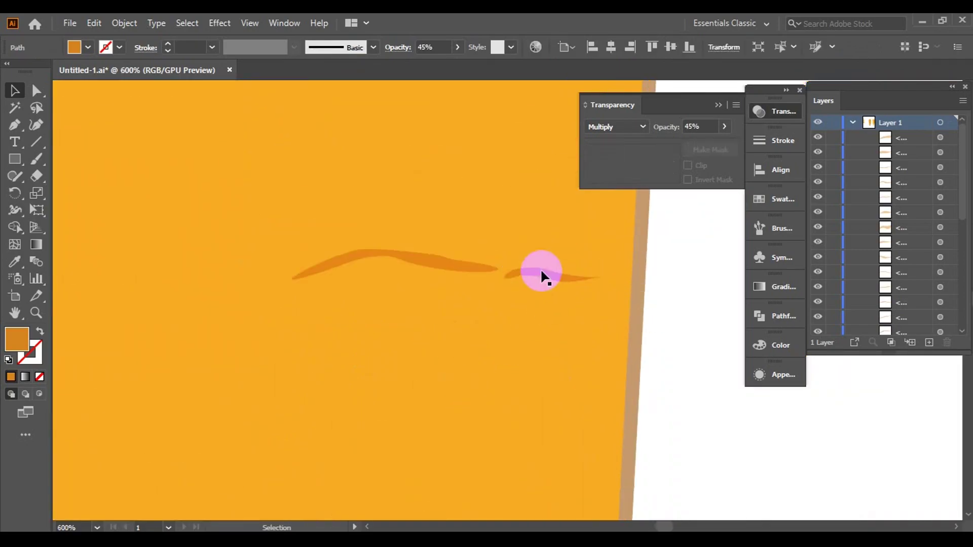
scroll(542, 277, "down", 4)
Reposition streaks toward the carrot's left edge and lower down
left_click_drag(531, 202, 574, 207)
scroll(409, 145, "down", 1)
left_click_drag(409, 145, 247, 262)
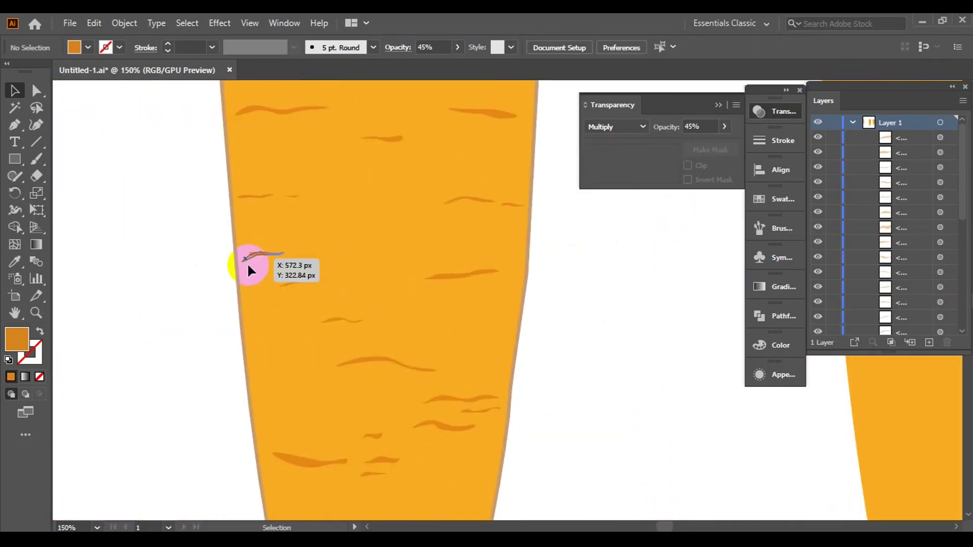
scroll(426, 318, "down", 2)
left_click_drag(333, 329, 304, 367)
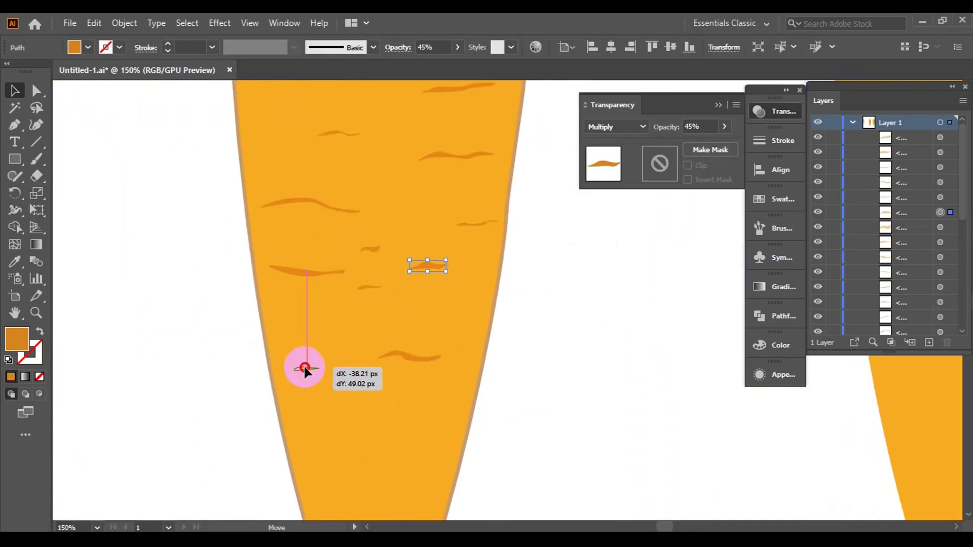
left_click(419, 215)
Adjust streaks on the lower part of the carrot, then deselect
scroll(410, 283, "up", 5)
scroll(496, 303, "down", 5)
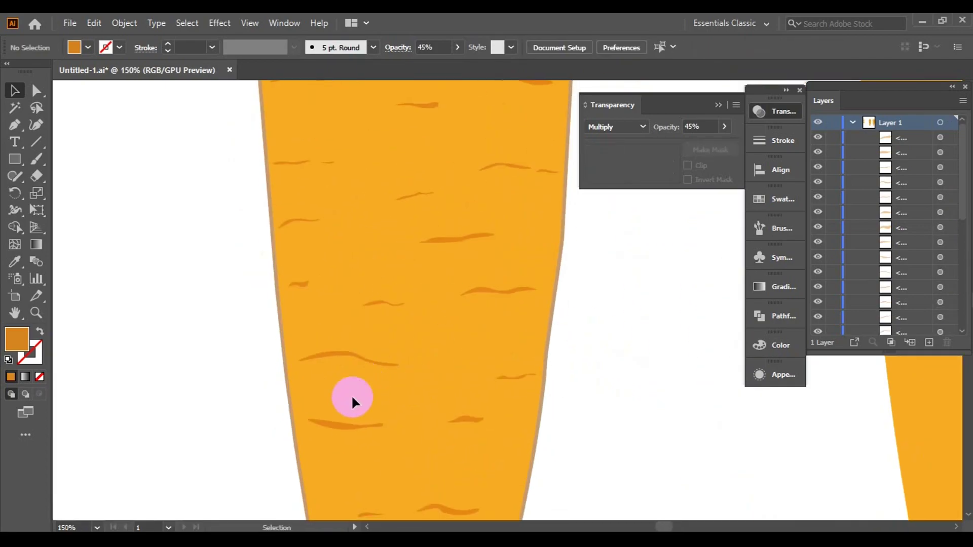
scroll(351, 394, "down", 3)
scroll(561, 427, "down", 2)
left_click_drag(380, 345, 499, 412)
left_click(476, 359)
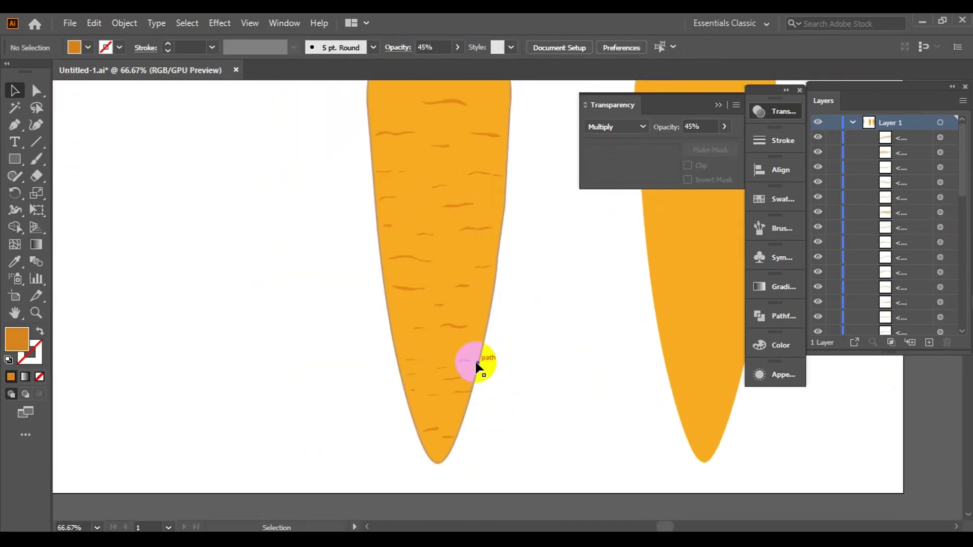
scroll(475, 360, "up", 5)
Move a single small streak into a gap on the narrower lower carrot
left_click_drag(525, 327, 585, 411)
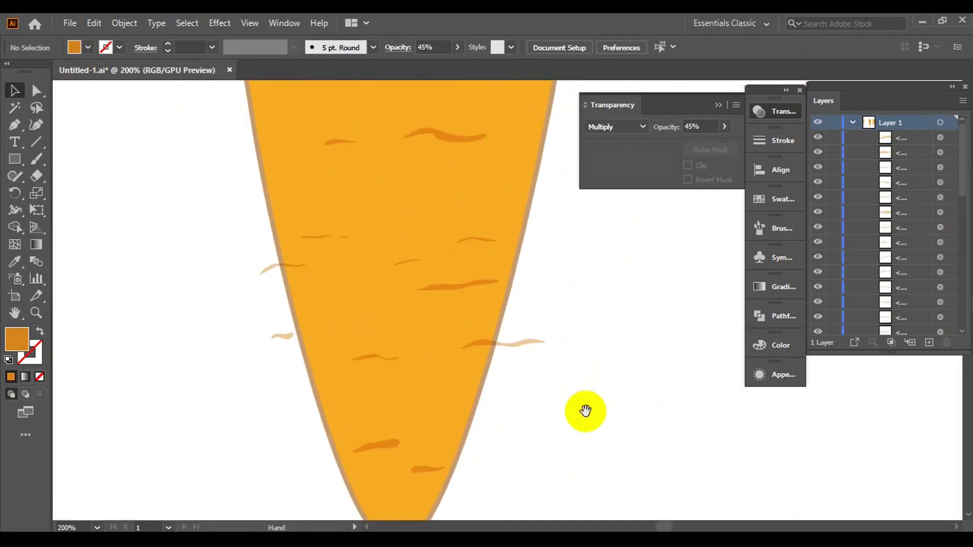
left_click(572, 385)
scroll(449, 361, "up", 3)
left_click(271, 328)
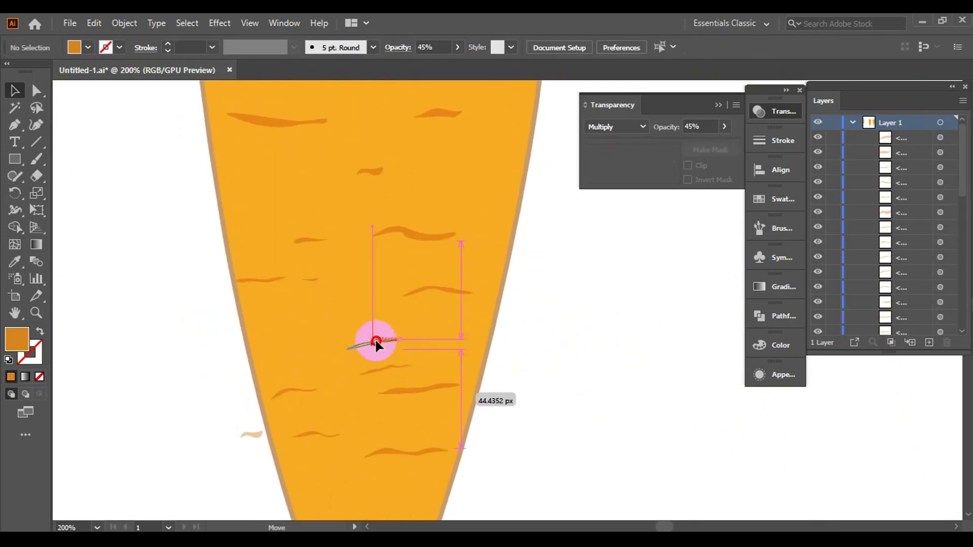
left_click_drag(261, 215, 261, 215)
Fit the artboard in view, select all streaks, and group them
key("ctrl+0")
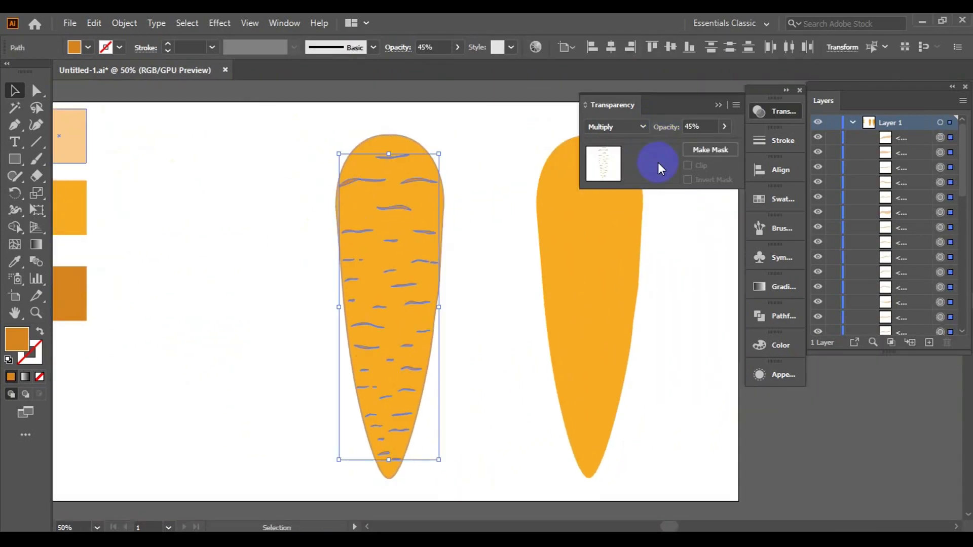
left_click(415, 203)
right_click(308, 171)
left_click(355, 263)
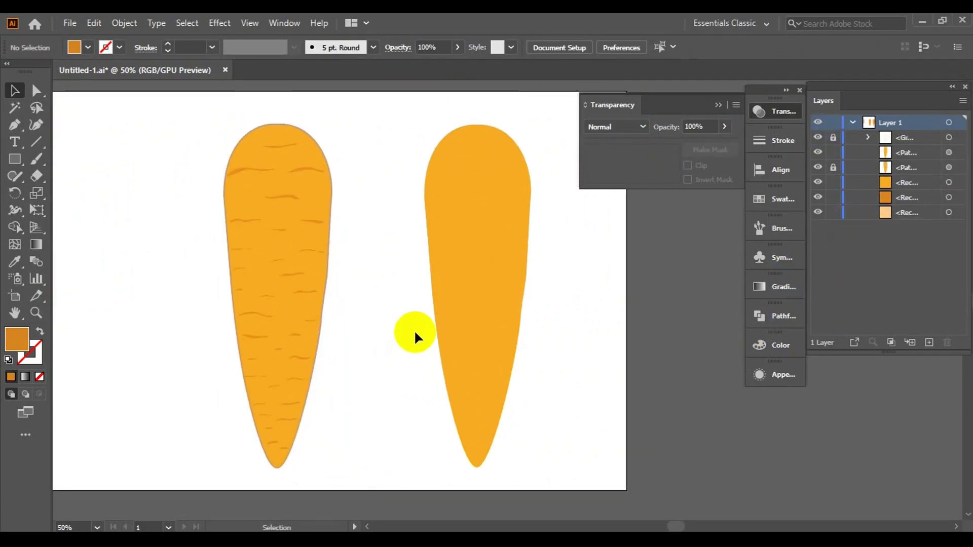
Start the dark orange shading shape on the right carrot, curving its top edge
scroll(475, 324, "down", 1)
scroll(489, 389, "up", 5)
scroll(477, 391, "down", 3)
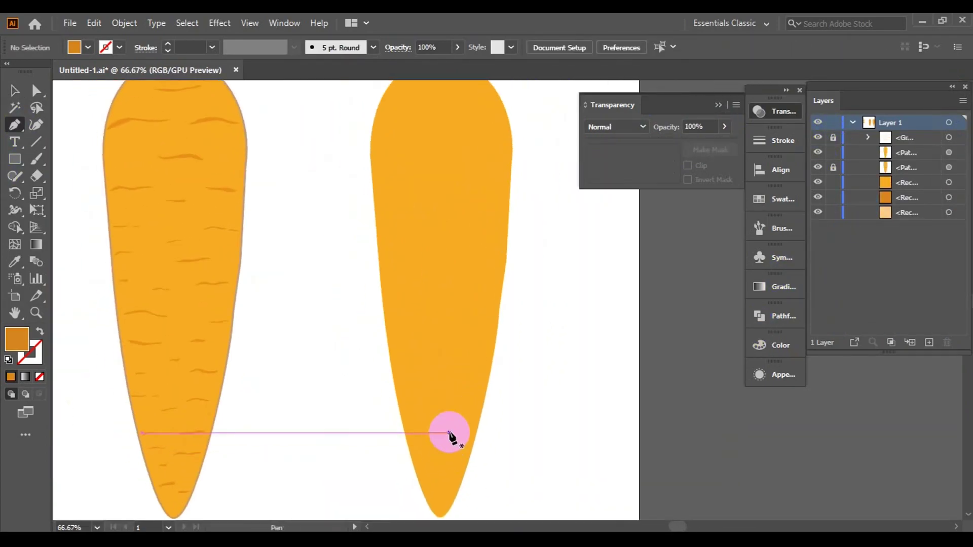
scroll(450, 434, "down", 1)
scroll(376, 261, "up", 3)
left_click(198, 419)
left_click_drag(192, 284, 198, 198)
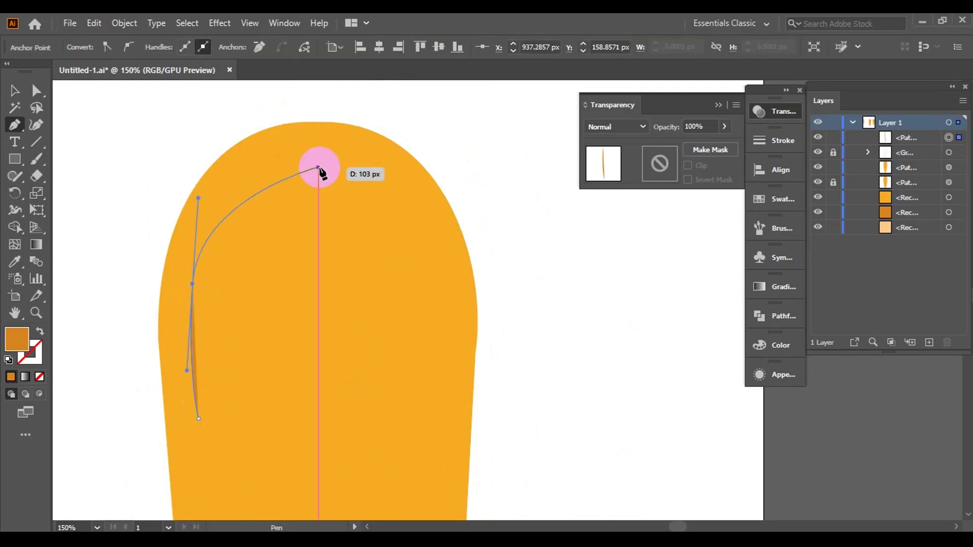
left_click(282, 172)
left_click(348, 163)
Extend the shading shape down the carrot and curve it around the tip
scroll(369, 279, "down", 3)
scroll(400, 278, "down", 3)
left_click(425, 298)
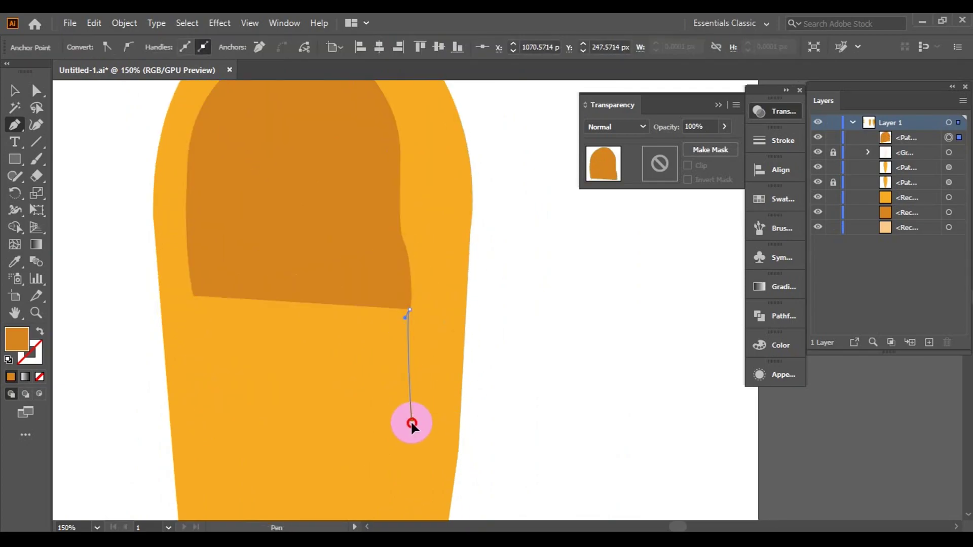
left_click_drag(406, 416, 404, 438)
scroll(403, 438, "down", 3)
left_click(428, 424)
left_click(428, 355)
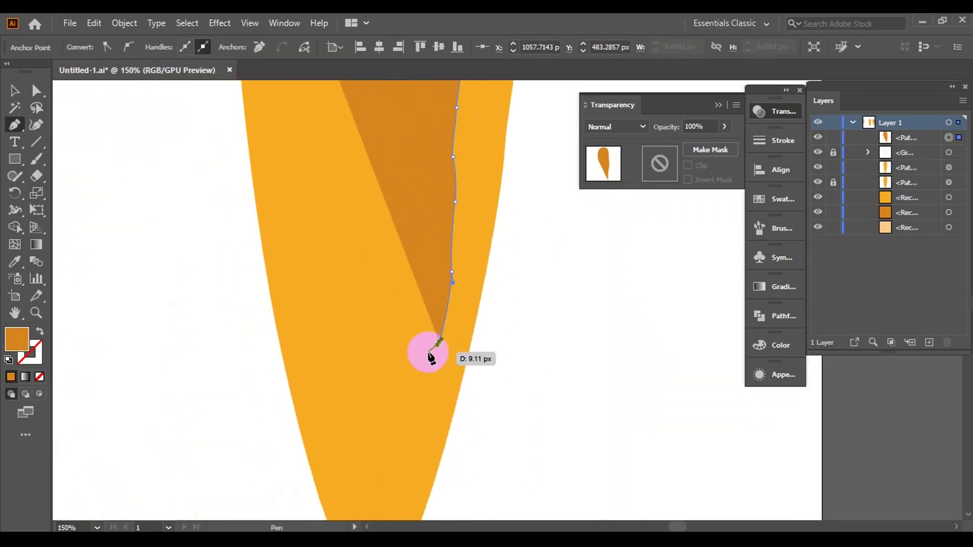
left_click_drag(428, 355, 446, 324)
key("ctrl+plus")
left_click(436, 434)
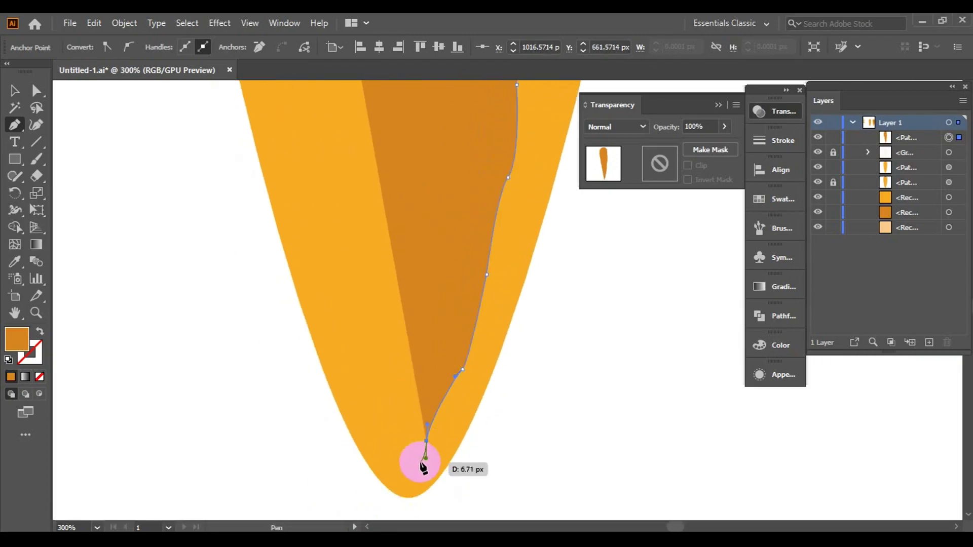
left_click_drag(419, 461, 367, 335)
Finish the shading shape up its left edge and leave the path
left_click(304, 185)
key("ctrl+minus")
mouse_move(313, 420)
left_mouse_down()
mouse_move(336, 337)
mouse_move(319, 239)
left_mouse_up()
scroll(319, 239, "up", 3)
left_click_drag(292, 269, 291, 187)
scroll(291, 187, "up", 5)
left_click_drag(289, 329, 288, 314)
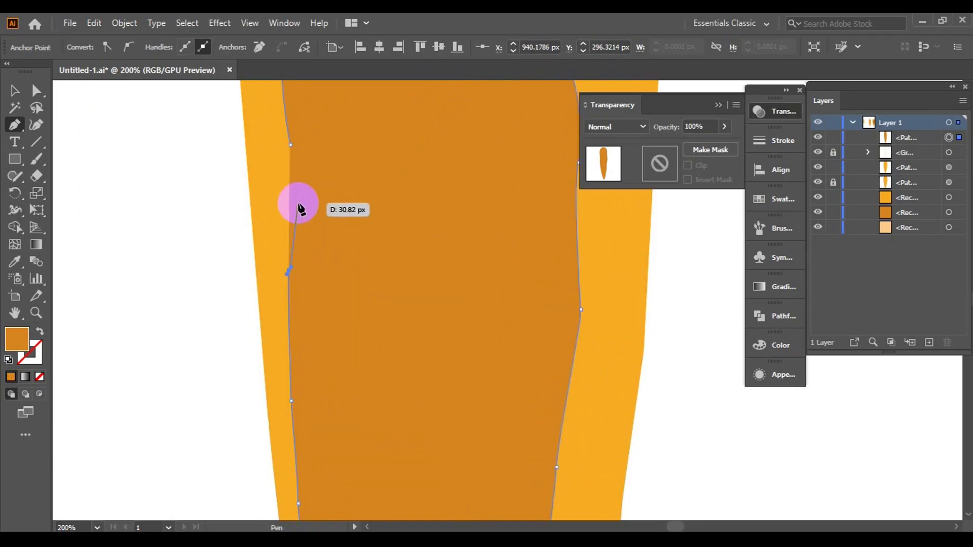
key("ctrl+0")
key("v")
left_click(489, 310)
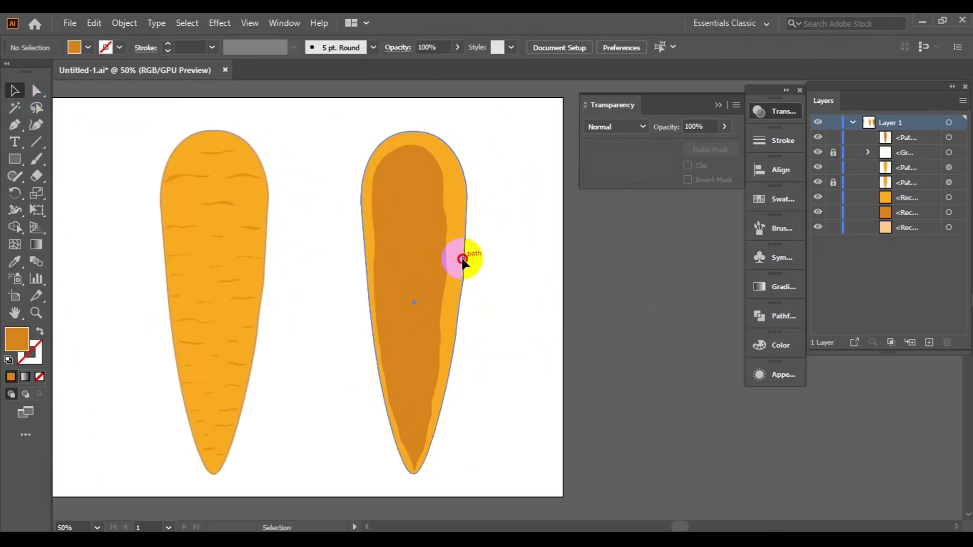
Lock the outer carrot shape and select the inner dark shape's outline for anchor editing
left_click(462, 260)
key("ctrl+2")
left_click(428, 432)
left_click(510, 413)
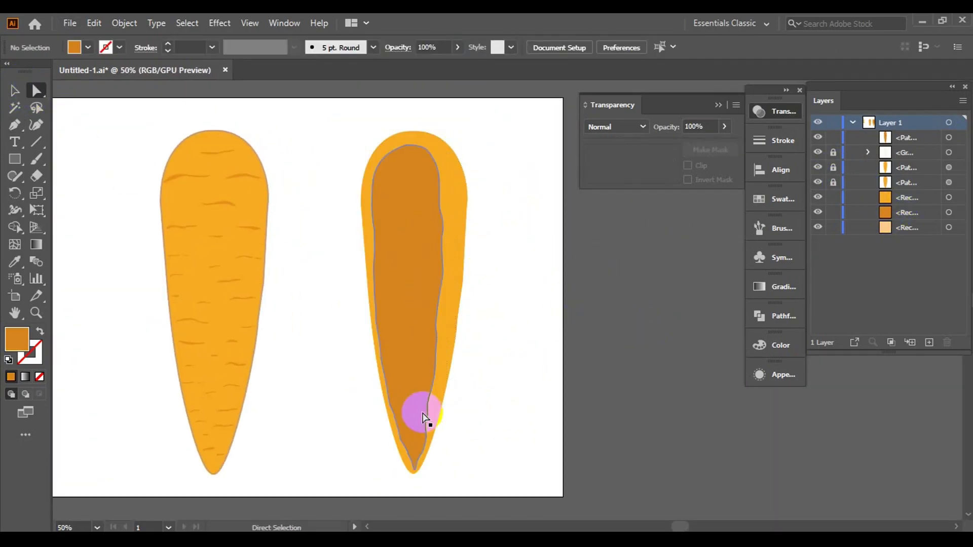
scroll(423, 413, "up", 2)
left_click(404, 398)
left_click(440, 441)
Drag anchors on the inner shape's left edge and near the tip to smooth it
scroll(441, 441, "up", 4)
left_click(452, 370)
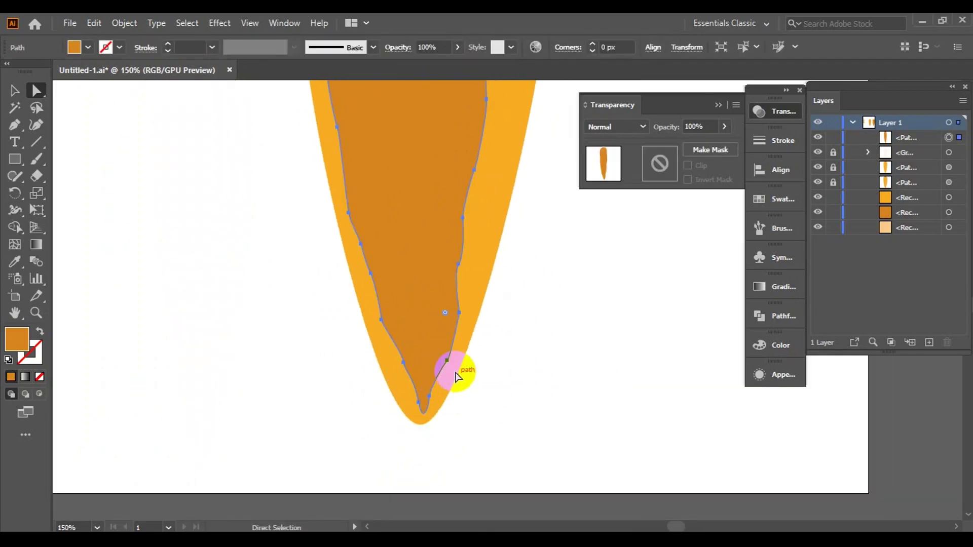
scroll(440, 287, "up", 2)
left_click(444, 203)
scroll(429, 385, "up", 2)
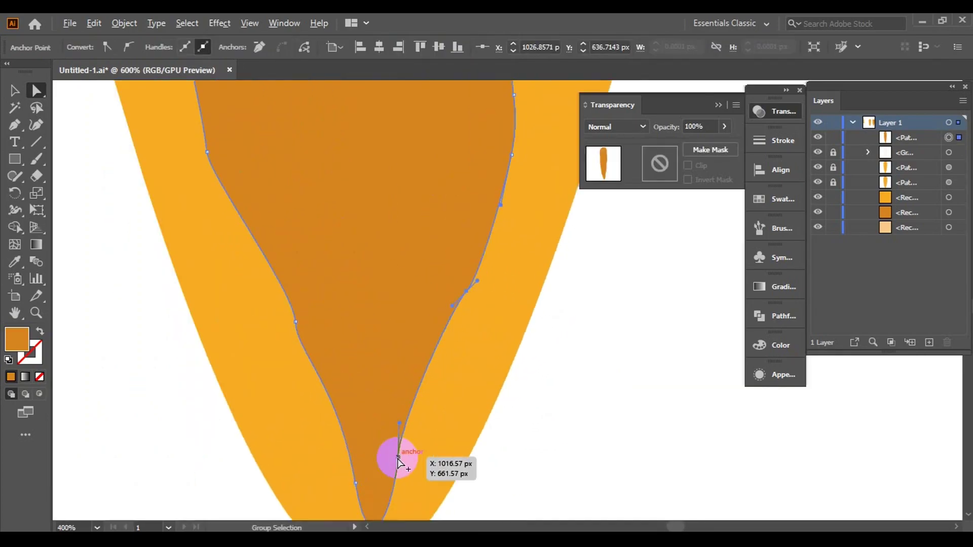
scroll(397, 455, "down", 2)
scroll(424, 224, "up", 4)
scroll(401, 190, "down", 3)
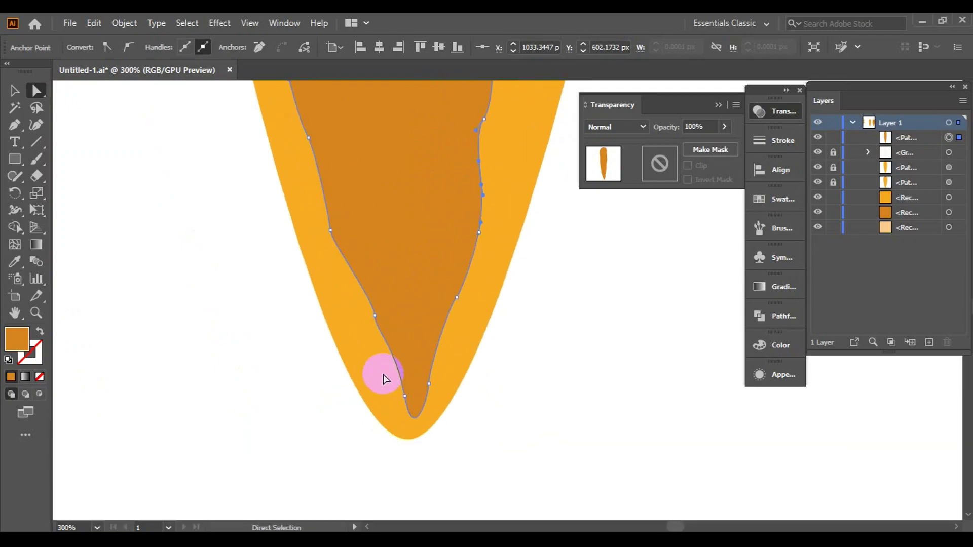
left_click_drag(382, 378, 374, 299)
scroll(314, 368, "up", 3)
scroll(334, 369, "down", 3)
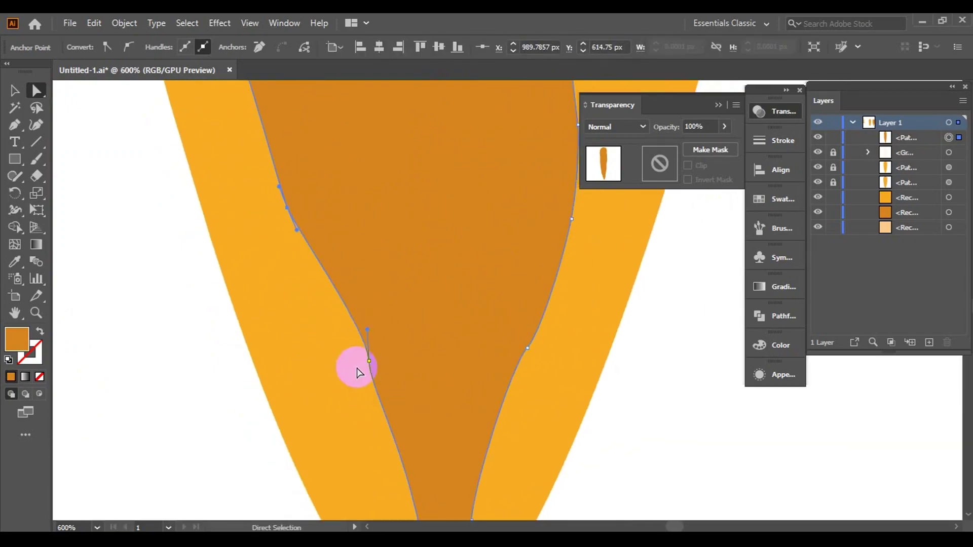
scroll(370, 421, "down", 2)
left_click_drag(453, 359, 453, 358)
Check the reshaped inner shape, then unlock the outer carrot shape
scroll(413, 370, "up", 3)
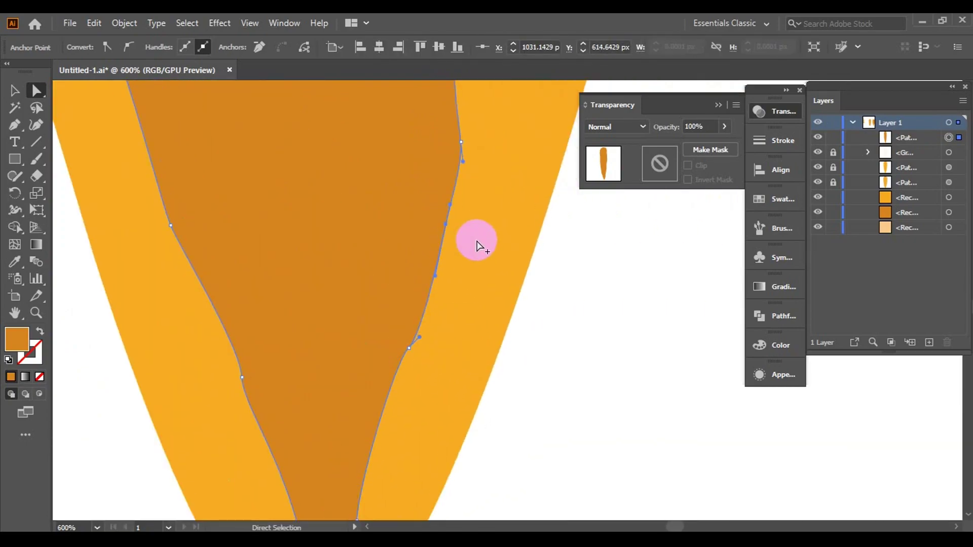
scroll(476, 245, "down", 2)
scroll(439, 227, "down", 3)
scroll(491, 406, "down", 2)
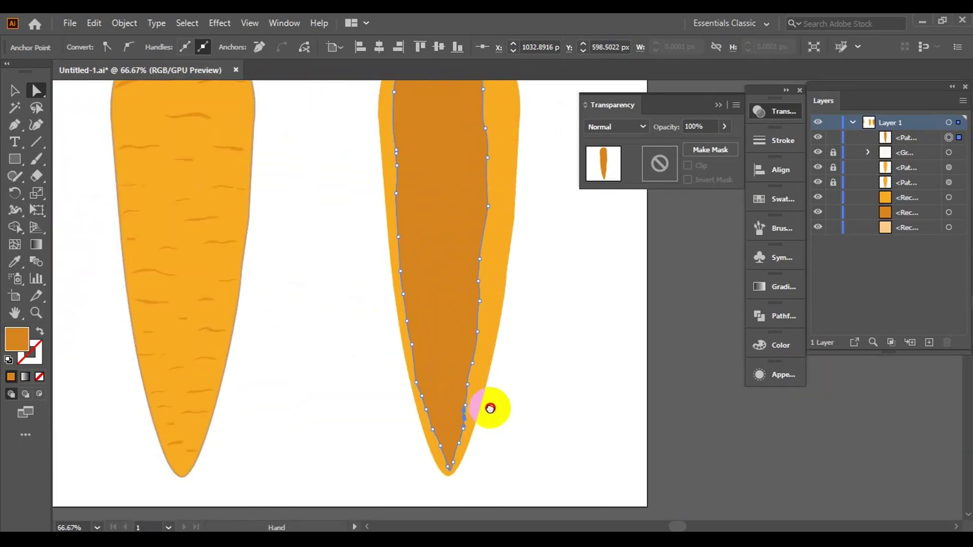
left_click(452, 352)
scroll(363, 283, "up", 3)
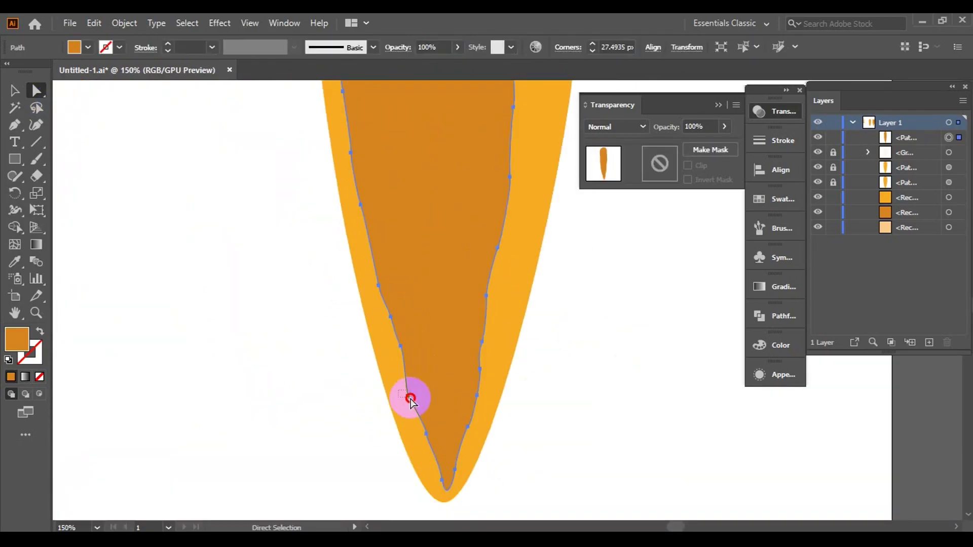
left_click(543, 456)
scroll(491, 423, "down", 2)
scroll(491, 424, "down", 1)
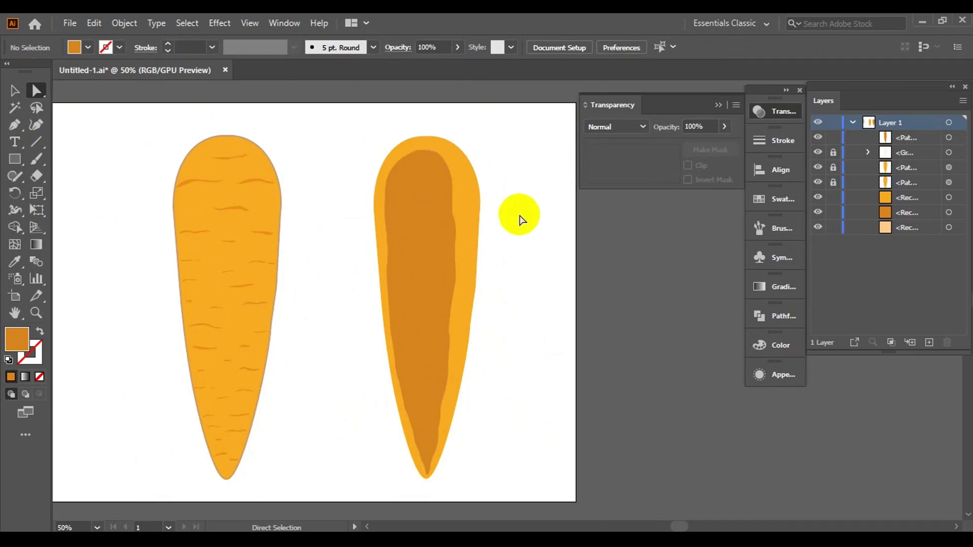
left_click(833, 167)
Split the right carrot's overlapping shapes with Shape Builder and pull the inner piece out
key("ctrl+a")
key("v")
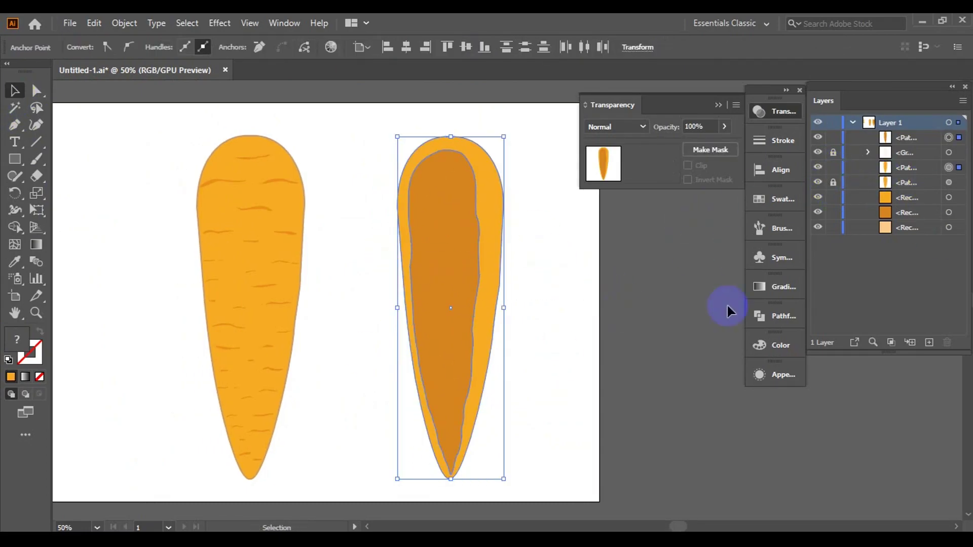
left_click(15, 227)
left_click(407, 239)
key("v")
left_click_drag(406, 238, 530, 217)
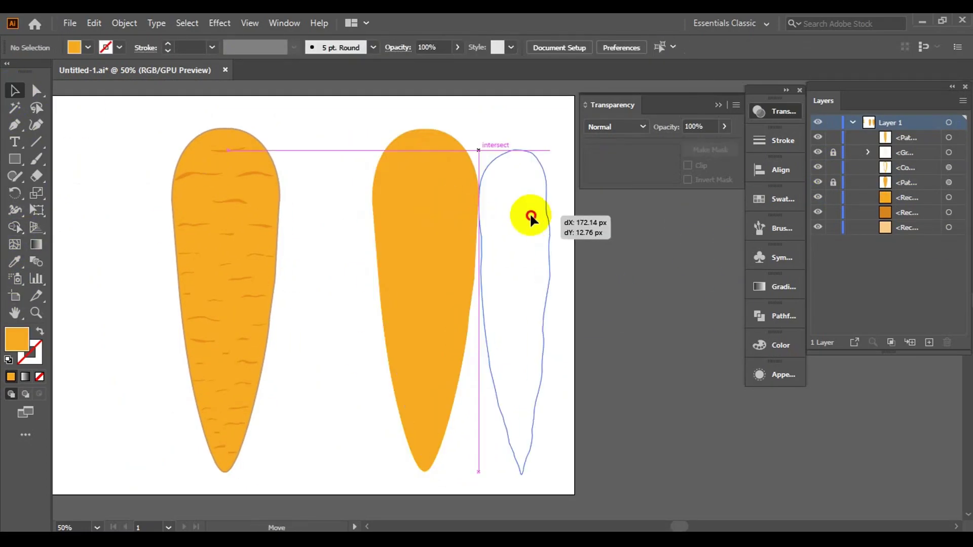
left_click(567, 265)
Move the orange ring piece over the left carrot
scroll(453, 273, "up", 1)
left_click_drag(522, 265, 321, 265)
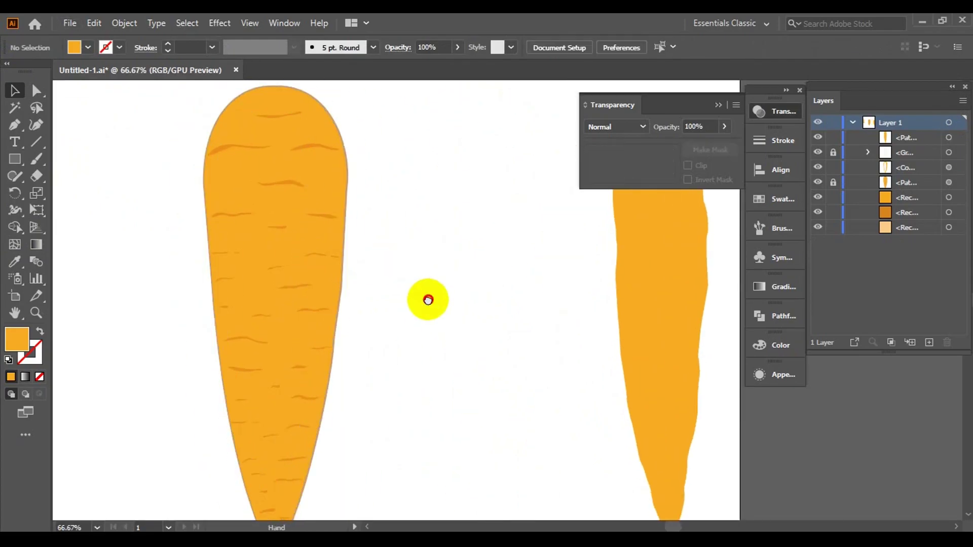
scroll(425, 297, "down", 1)
left_click(137, 304)
left_click_drag(562, 252, 454, 239)
scroll(454, 239, "up", 1)
Set the ring to Multiply blending at about 46% opacity
left_click(616, 126)
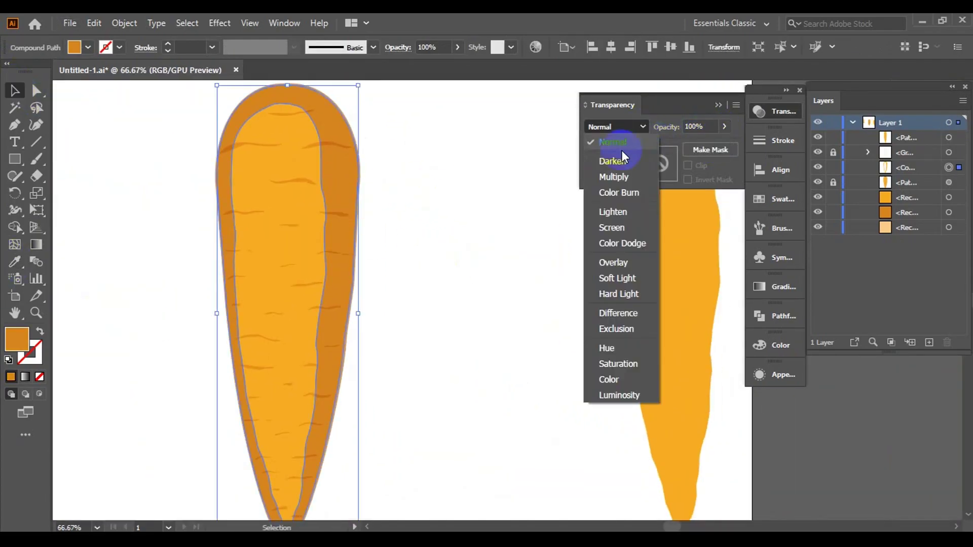
left_click(619, 174)
left_click(725, 127)
left_click_drag(725, 144, 688, 144)
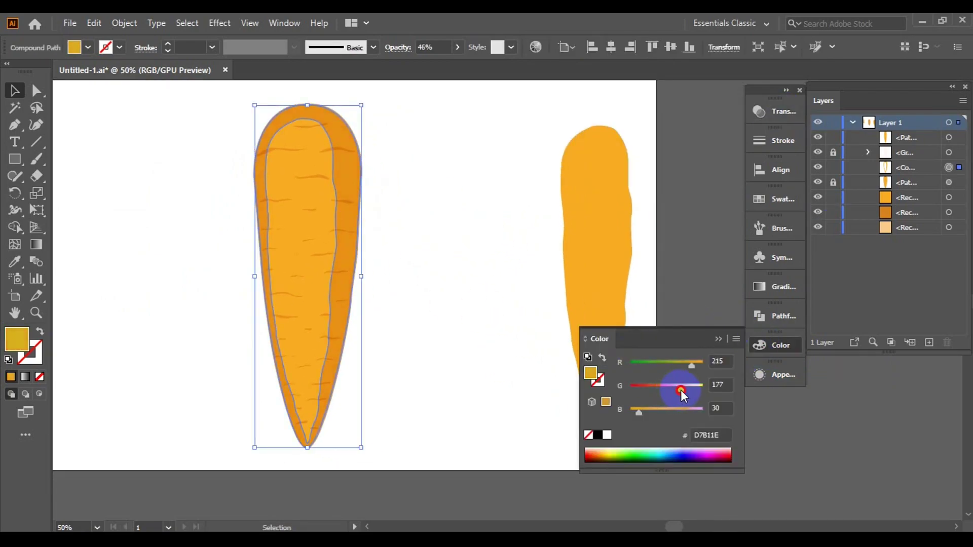
left_click(477, 349)
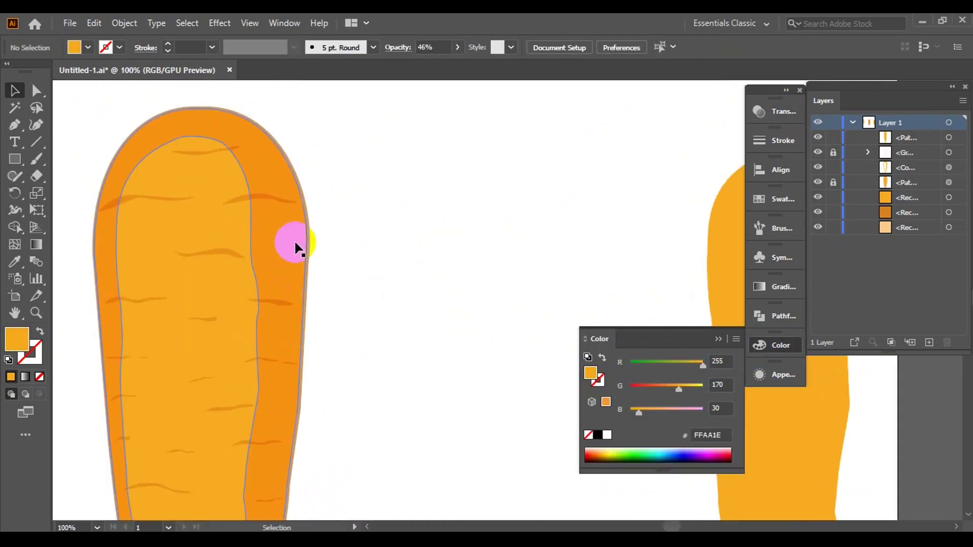
scroll(460, 337, "up", 1)
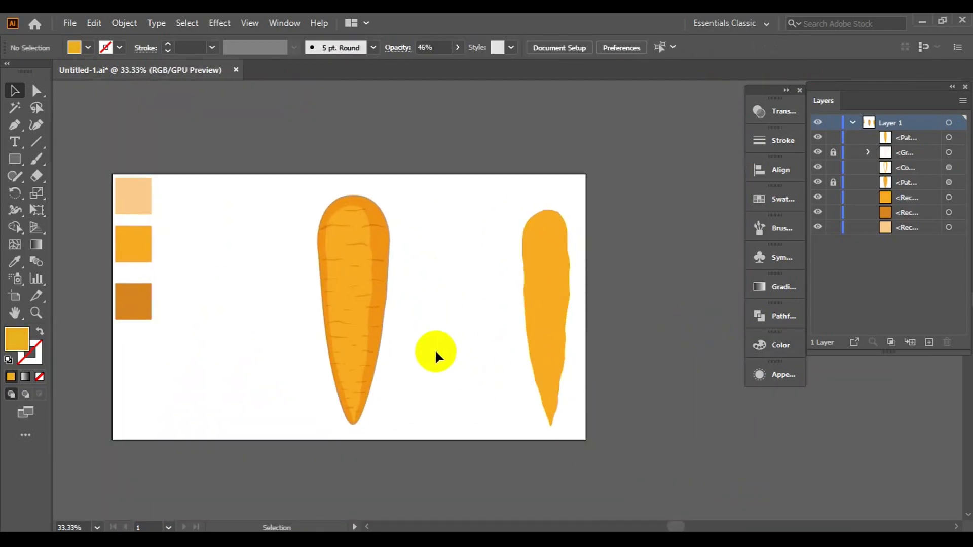
scroll(435, 349, "up", 2)
left_click(350, 253)
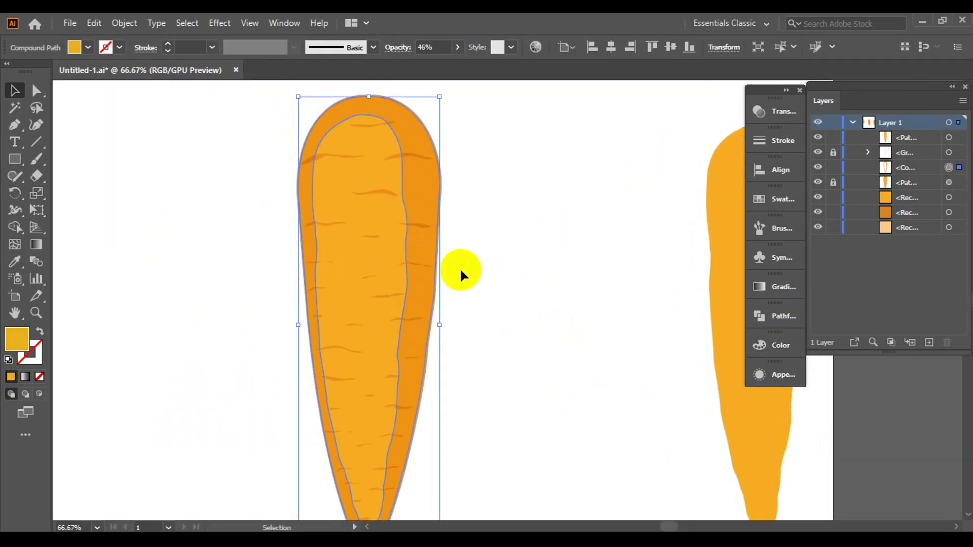
Select the leftover jagged piece on the right carrot and remove it
left_click_drag(397, 418, 397, 419)
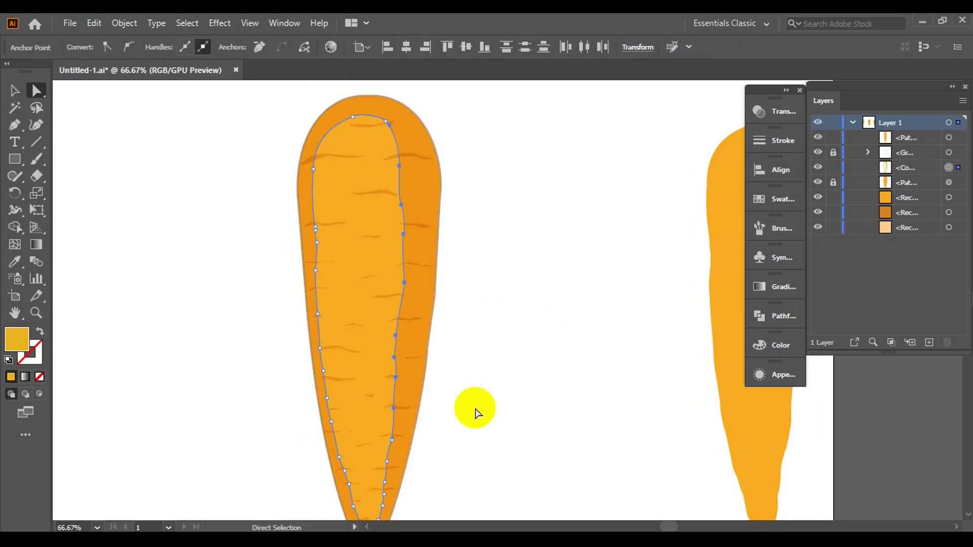
scroll(475, 413, "down", 2)
left_click(549, 238)
key("ctrl+z")
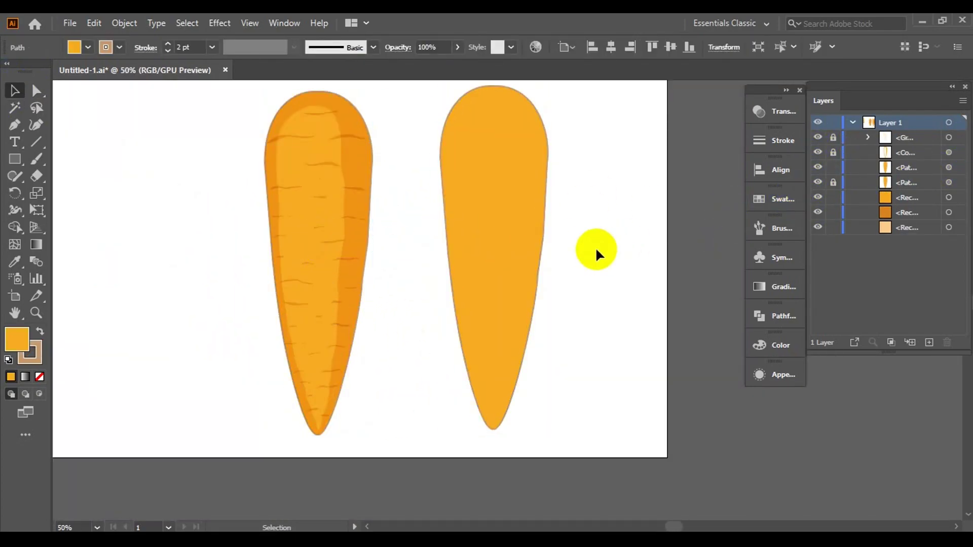
Start a Pen shape at the carrot top with curved points along the right edge
key("p")
left_click(419, 157)
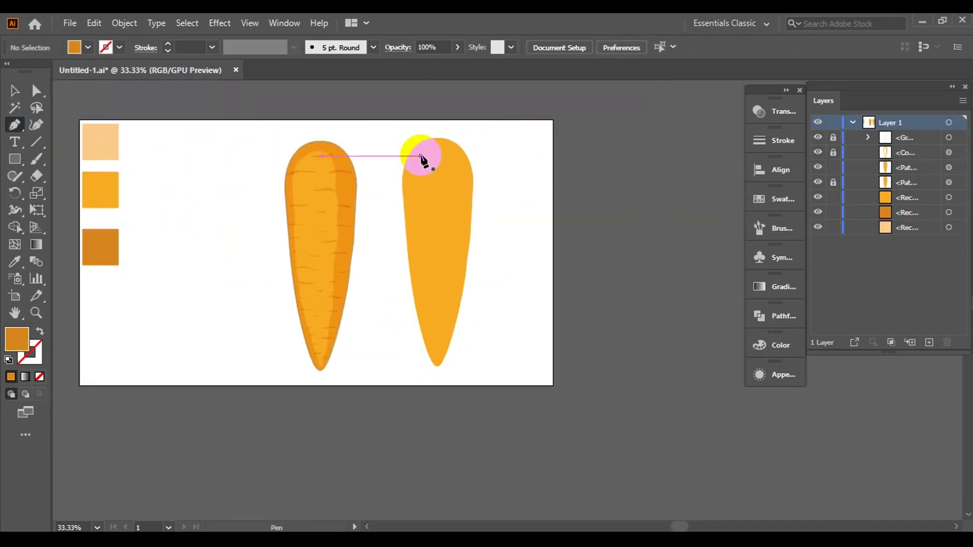
left_click_drag(375, 93, 353, 163)
scroll(411, 151, "down", 5)
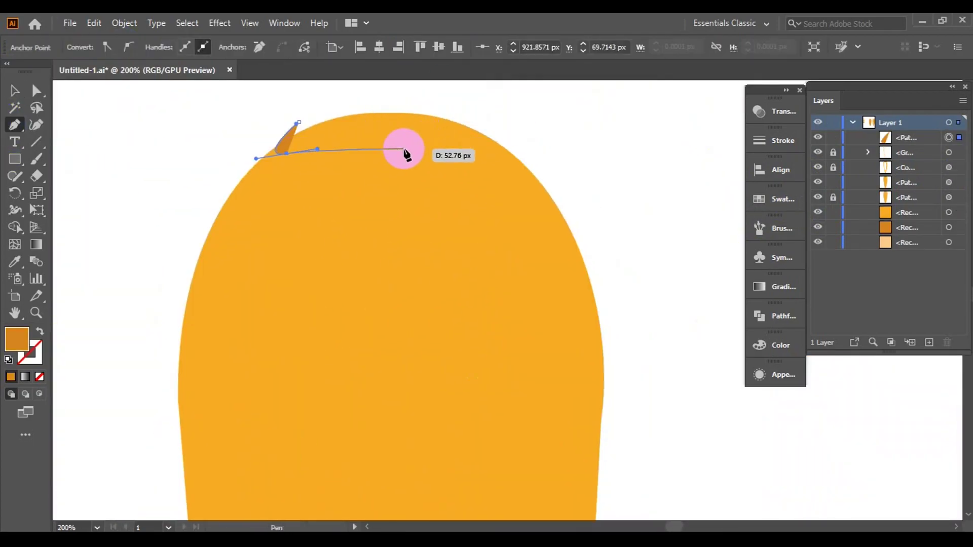
mouse_move(466, 148)
left_mouse_down()
mouse_move(560, 223)
mouse_move(556, 276)
left_mouse_up()
Curve the shading shape down to the carrot tip and select it with the carrot
scroll(561, 224, "up", 2)
scroll(601, 283, "down", 2)
scroll(555, 276, "down", 3)
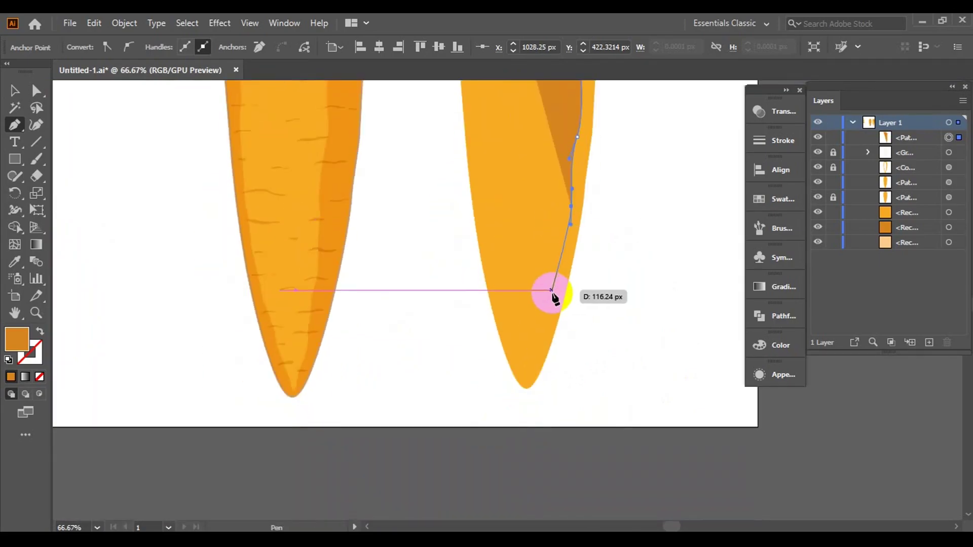
scroll(564, 253, "up", 3)
scroll(555, 343, "down", 3)
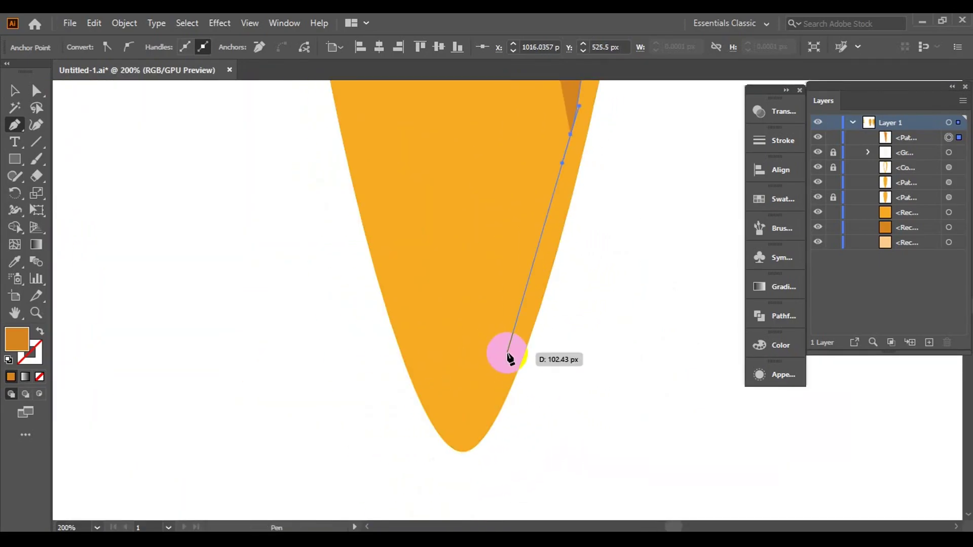
left_click_drag(545, 231, 546, 247)
scroll(615, 148, "up", 10)
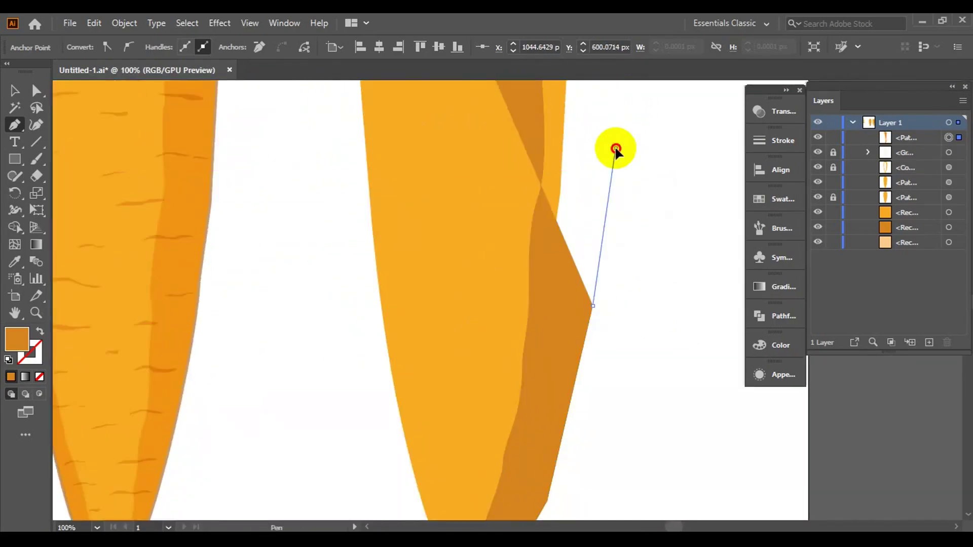
scroll(522, 278, "down", 5)
scroll(622, 401, "down", 2)
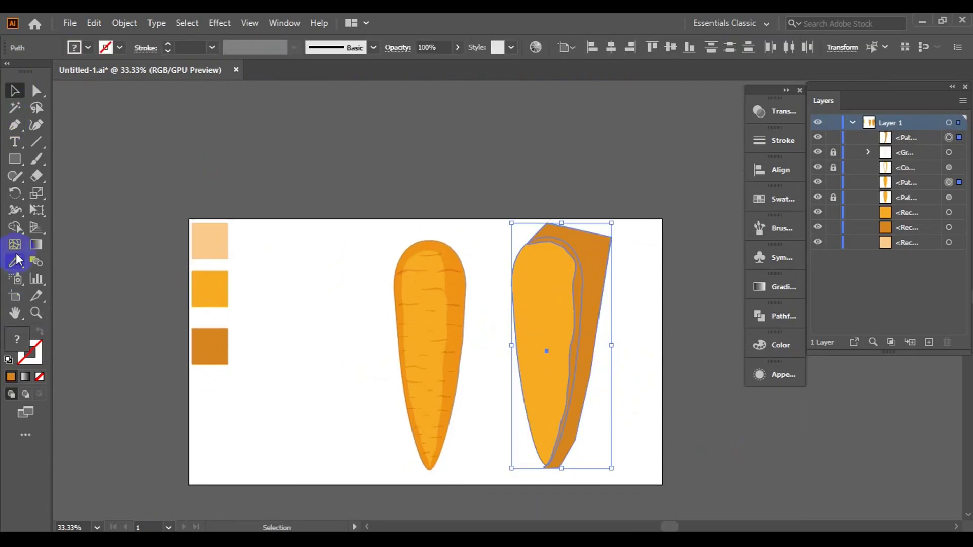
left_click(14, 227)
Trim the dark overhang off the carrot and raise the shading opacity to about 63%
left_click(522, 317)
left_click(14, 91)
mouse_move(579, 312)
left_mouse_down()
mouse_move(626, 314)
mouse_move(494, 299)
left_mouse_up()
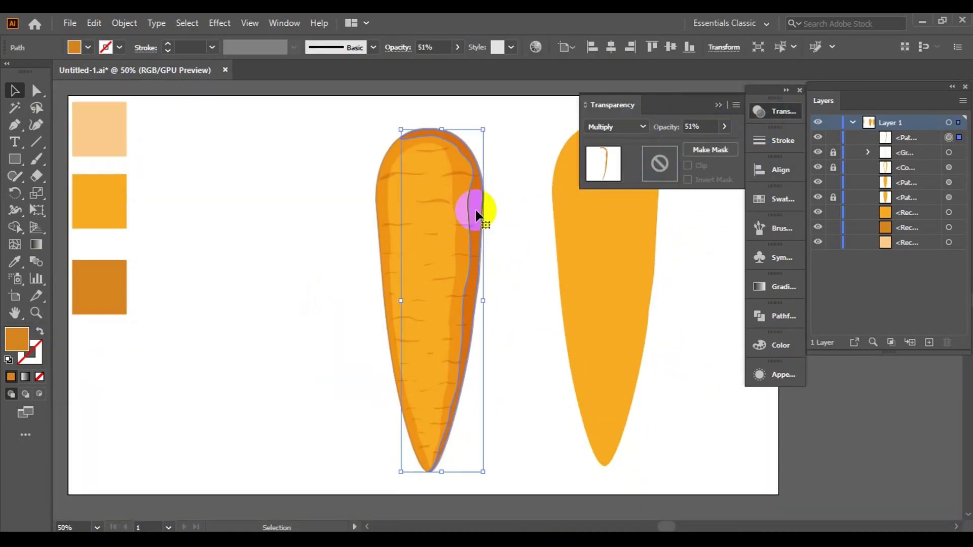
left_click(724, 126)
left_click_drag(690, 143, 695, 147)
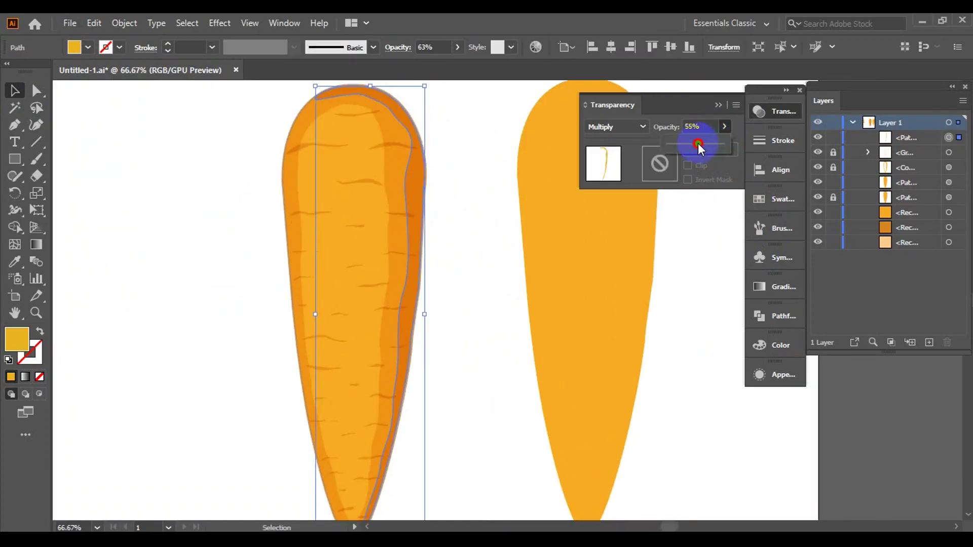
left_click(485, 216)
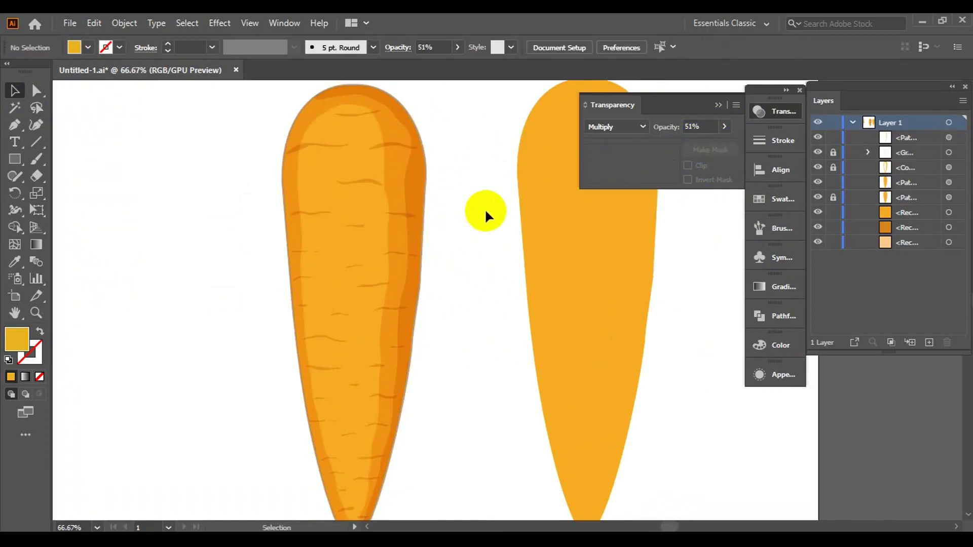
Raise the left carrot's rim shading opacity to about 64%
left_click(388, 198)
left_click(775, 345)
left_click_drag(677, 387, 684, 387)
left_click(701, 276)
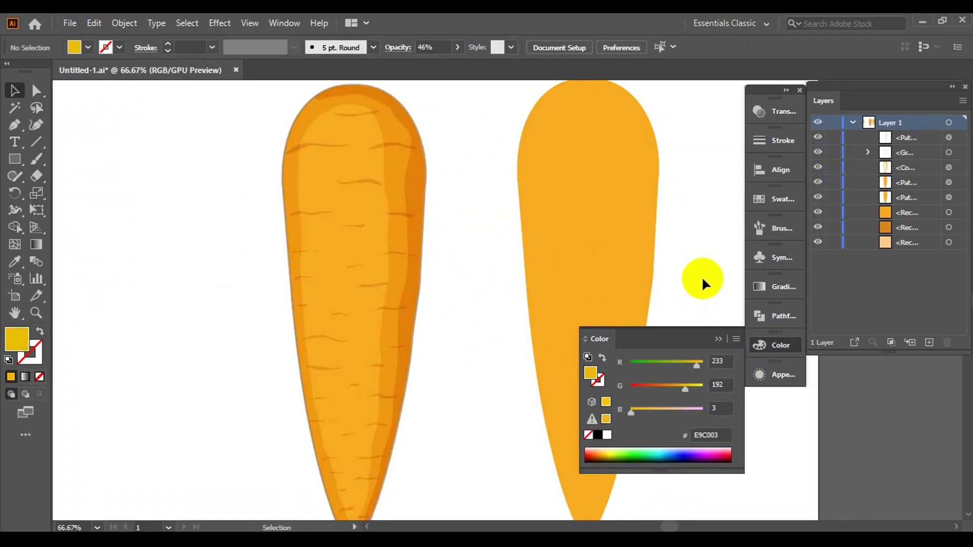
key("ctrl+z")
left_click(775, 111)
left_click(724, 127)
left_click_drag(698, 145, 704, 143)
left_click(423, 201)
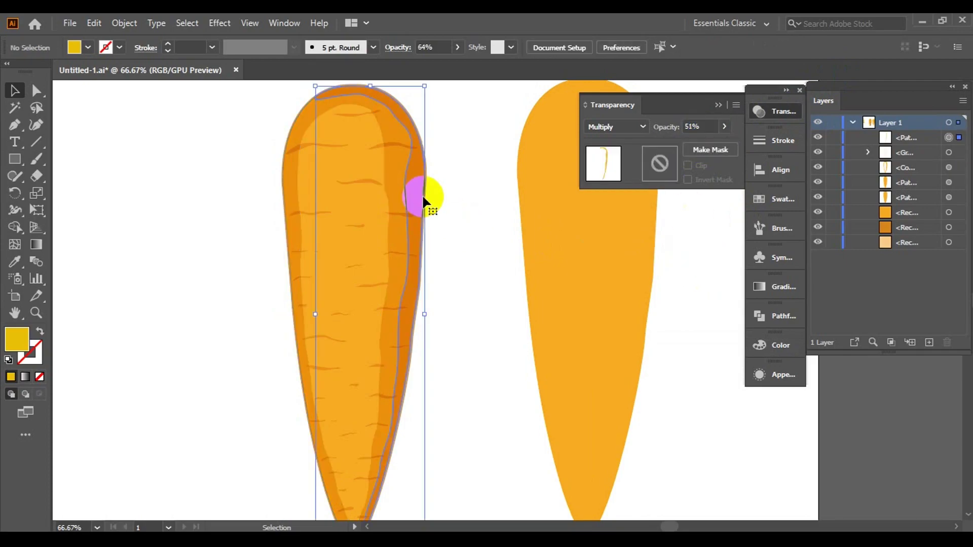
left_click(494, 221)
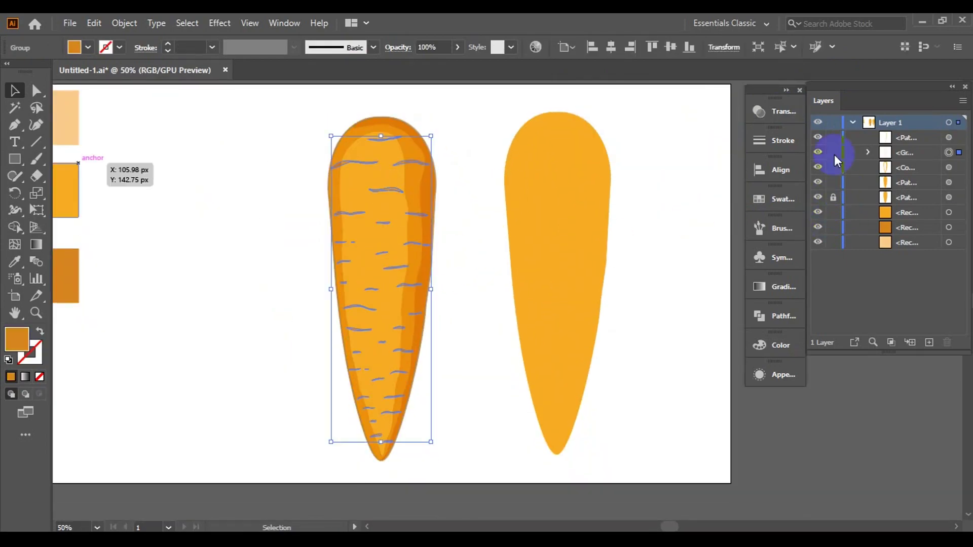
Lock the carrot's base layers and direct-select the inner shading path
left_click(774, 111)
left_click(833, 197)
left_click(833, 153)
left_click(833, 137)
left_click(471, 263)
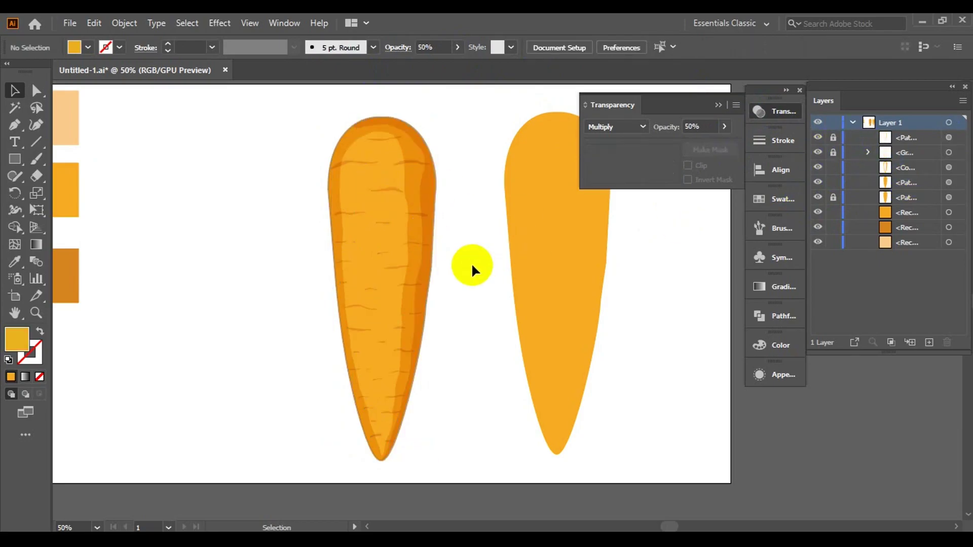
left_click(415, 258)
left_click(33, 92)
left_click(347, 195)
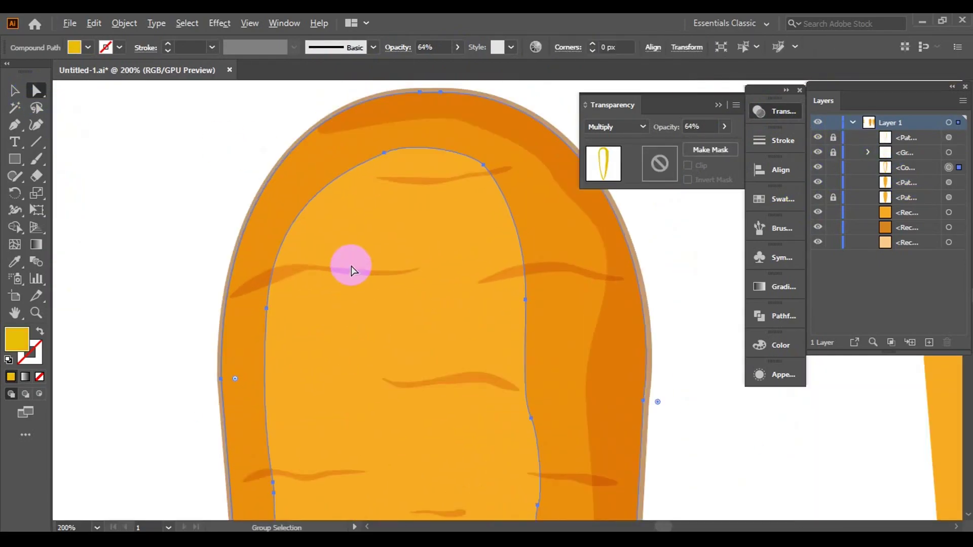
Select anchors along the left edge of the inner shading path
left_click(347, 202)
scroll(368, 386, "up", 2)
scroll(408, 417, "up", 2)
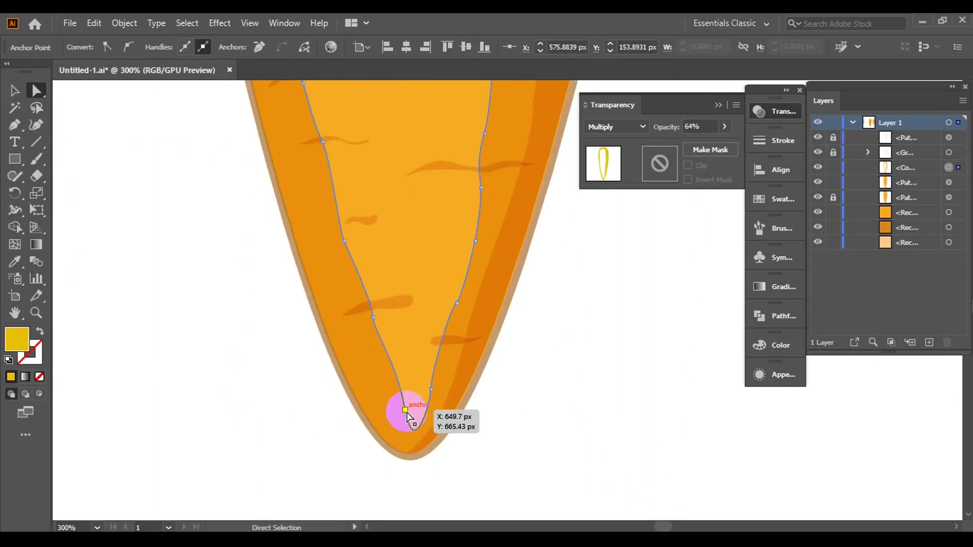
scroll(377, 329, "up", 3)
left_click(358, 305)
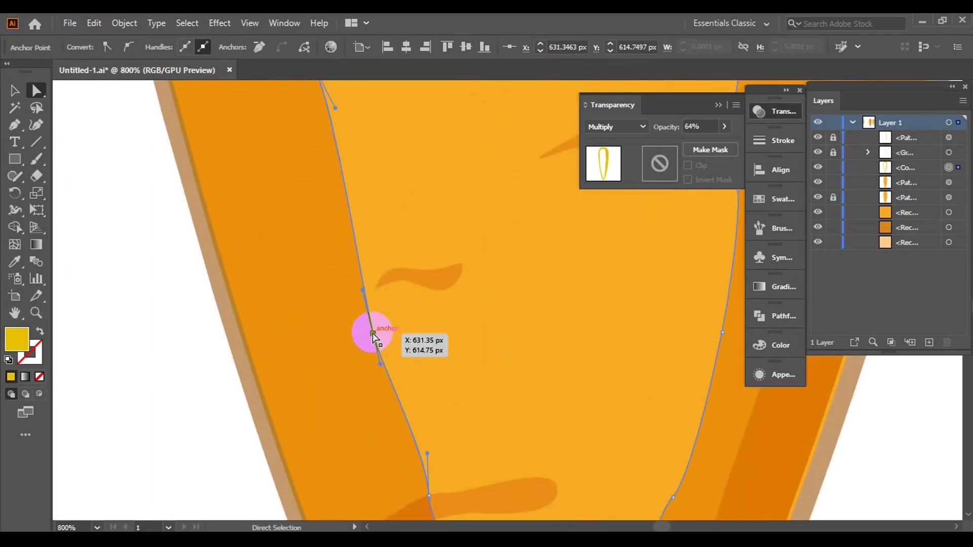
scroll(373, 332, "down", 3)
scroll(430, 319, "down", 2)
scroll(443, 343, "up", 2)
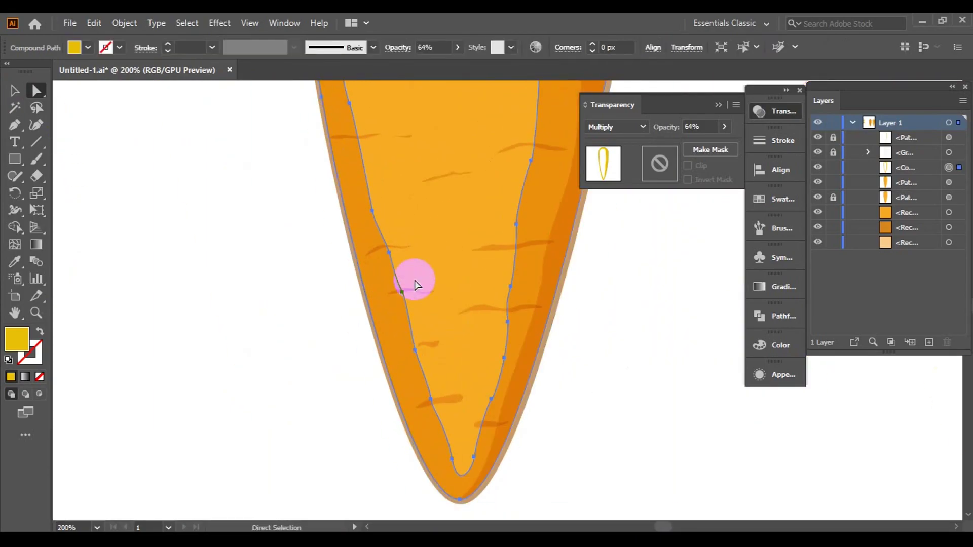
Drag a left-side anchor so the shading edge tapers smoothly toward the tip
left_click(403, 295)
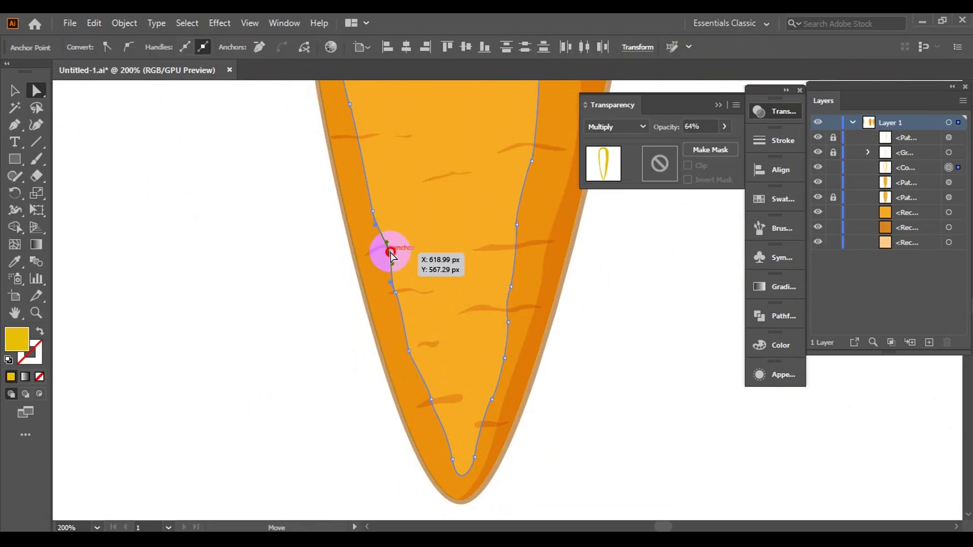
left_click_drag(391, 256, 386, 253)
left_click(408, 335)
scroll(440, 405, "up", 2)
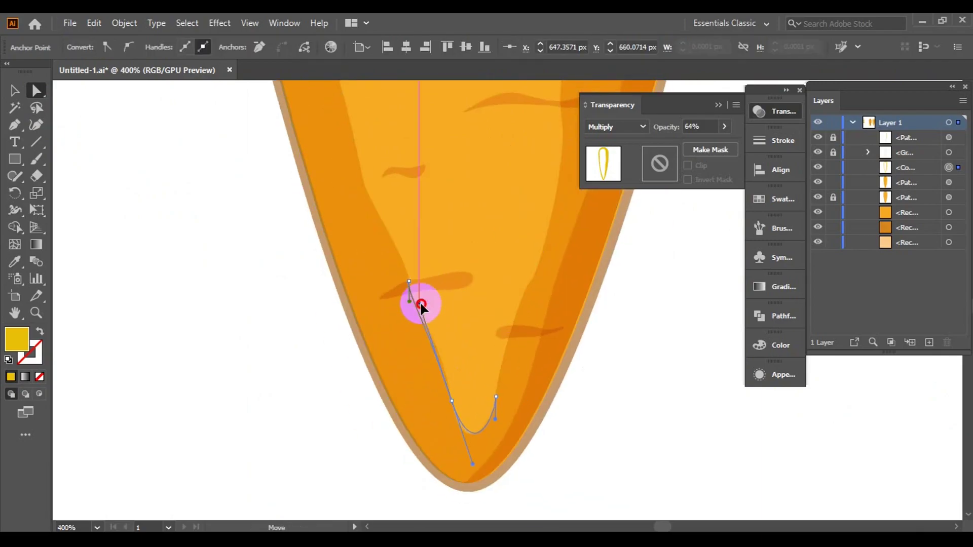
scroll(412, 288, "up", 2)
scroll(530, 373, "down", 5)
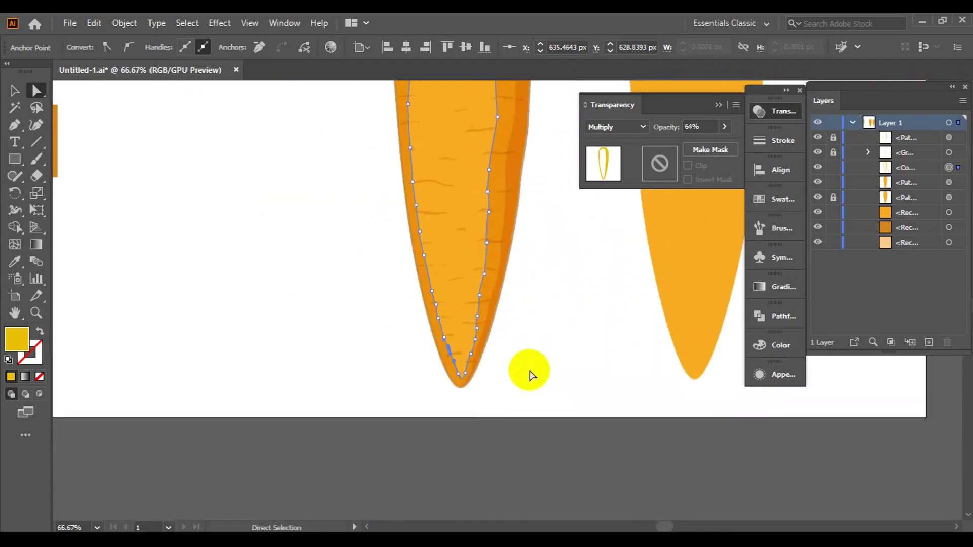
scroll(556, 380, "down", 2)
scroll(266, 228, "up", 2)
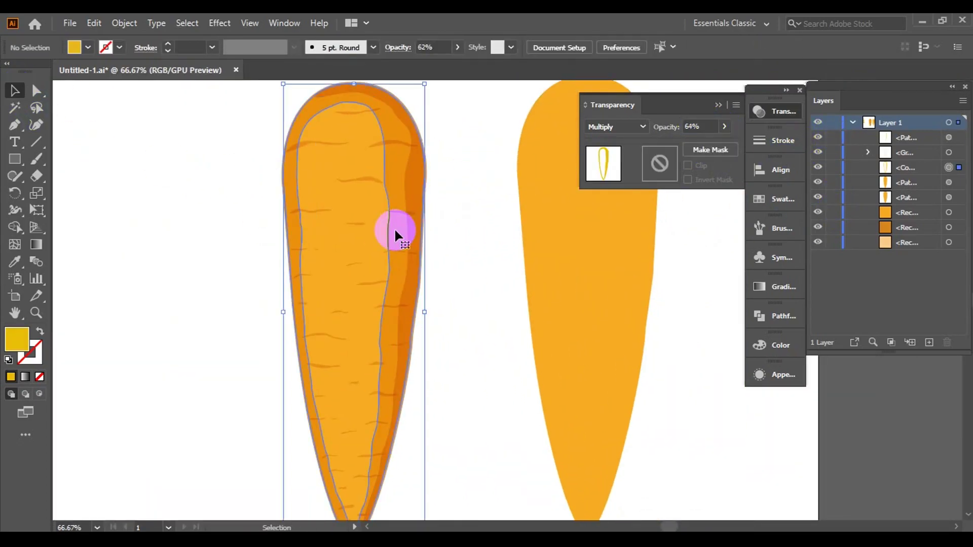
Move anchors on the left carrot's inner shading shape along its left edge
left_click(394, 194)
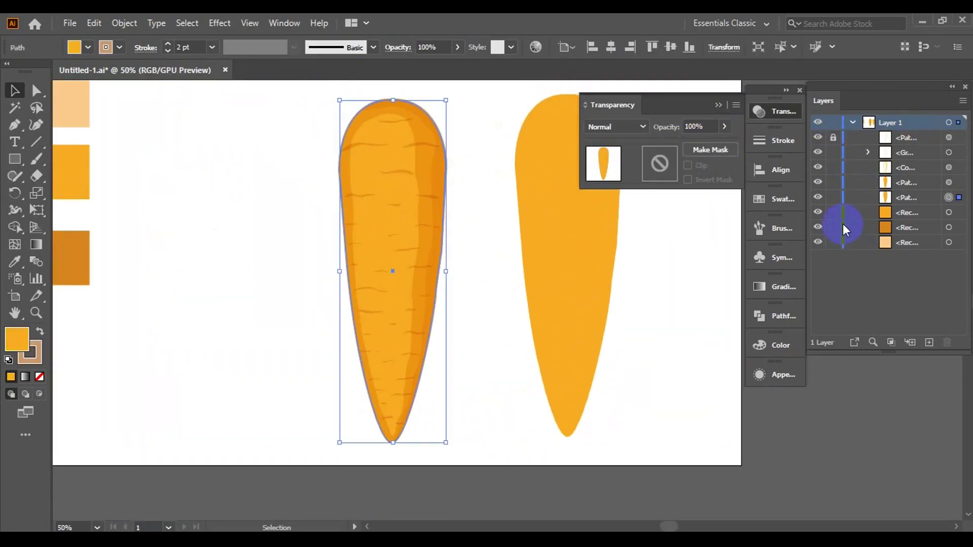
left_click(412, 217)
key("ctrl+=")
key("a")
left_click(455, 146)
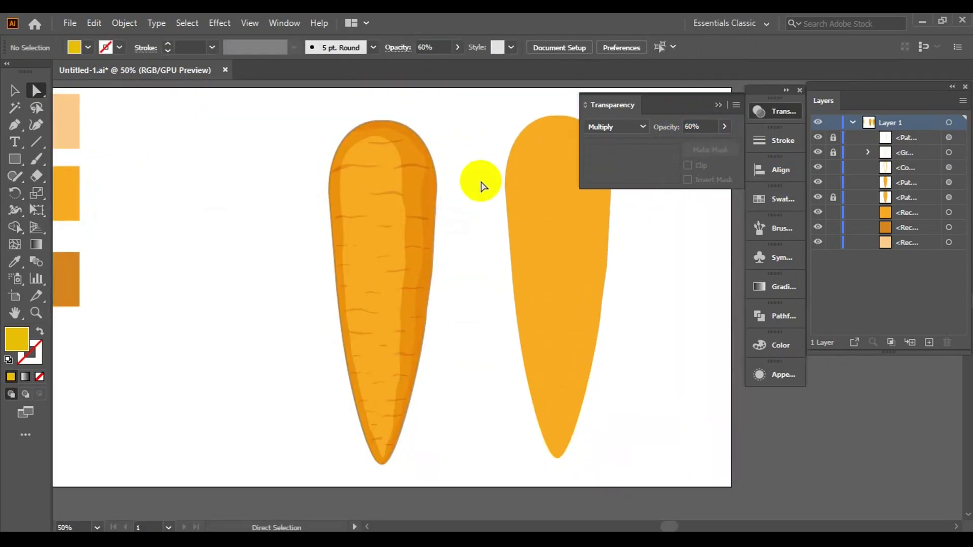
left_click(412, 196)
left_click(14, 90)
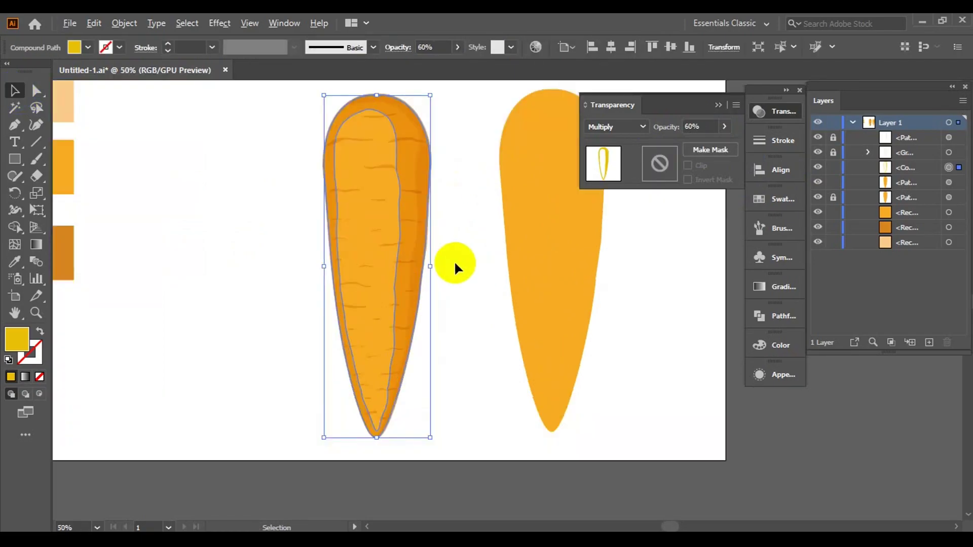
left_click(36, 90)
key("ctrl+=")
key("ctrl+=")
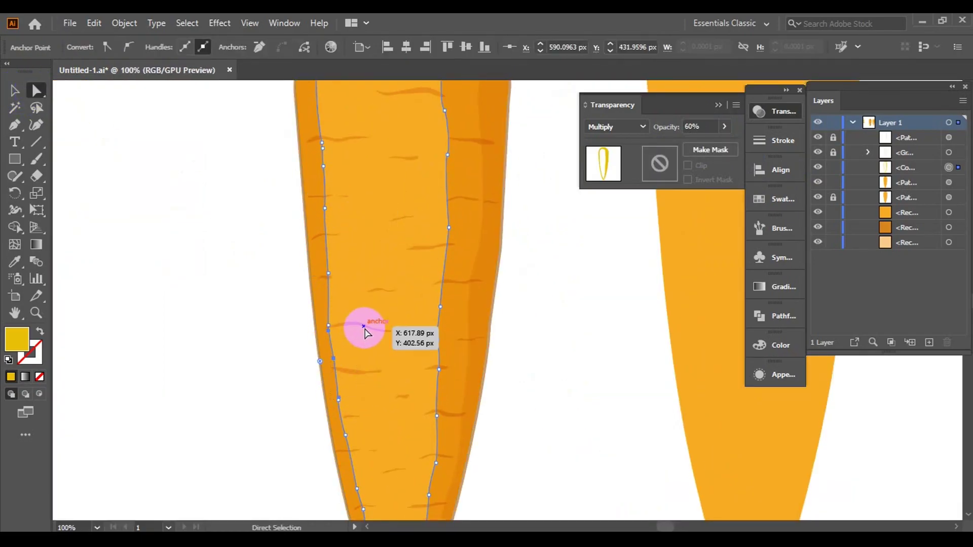
left_click_drag(365, 329, 377, 372)
key("ctrl+minus")
key("ctrl+minus")
left_click(502, 245)
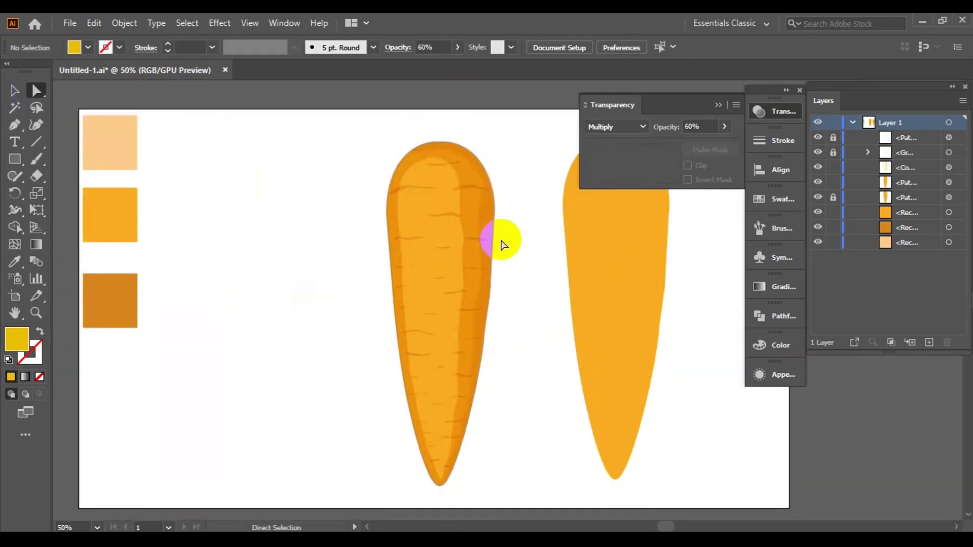
Unlock the dark right-edge shading shape and adjust its segment near the tip
left_click(833, 137)
left_click_drag(528, 223, 509, 216)
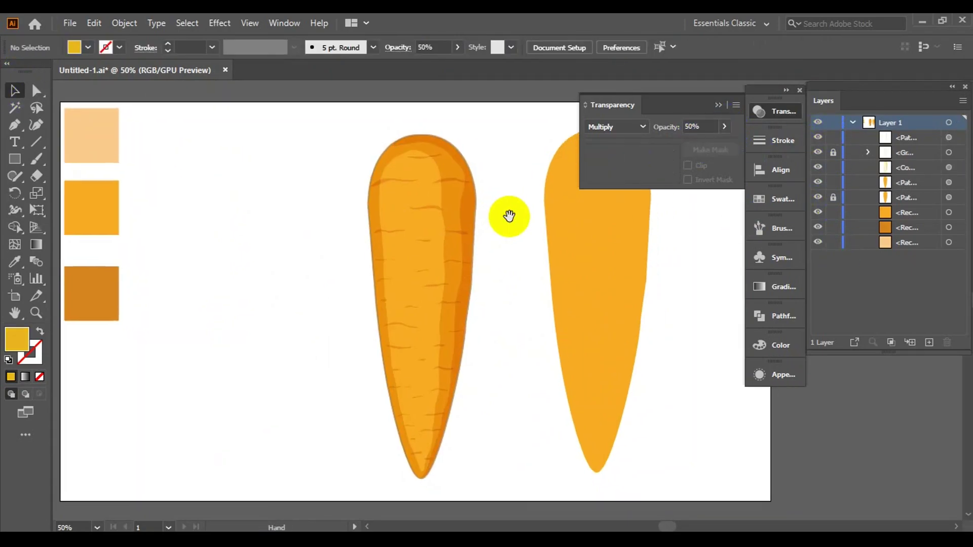
key("ctrl+plus")
key("ctrl+plus")
key("ctrl+plus")
key("a")
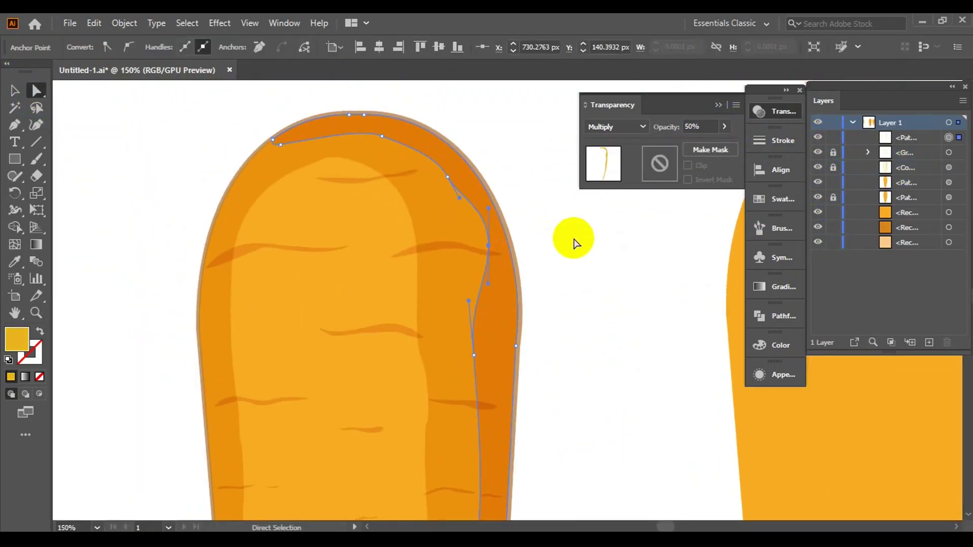
scroll(504, 229, "down", 5)
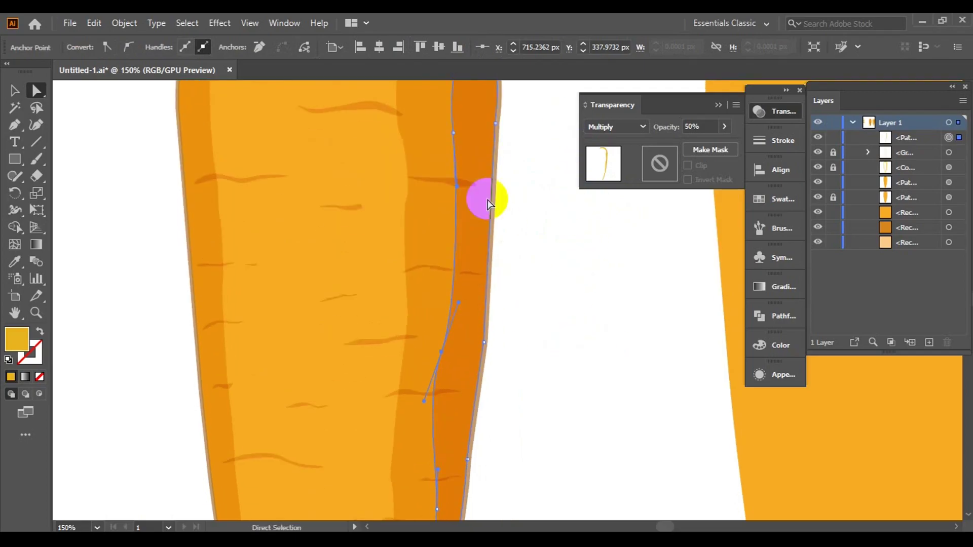
key("ctrl+minus")
scroll(580, 264, "down", 5)
left_click(472, 329)
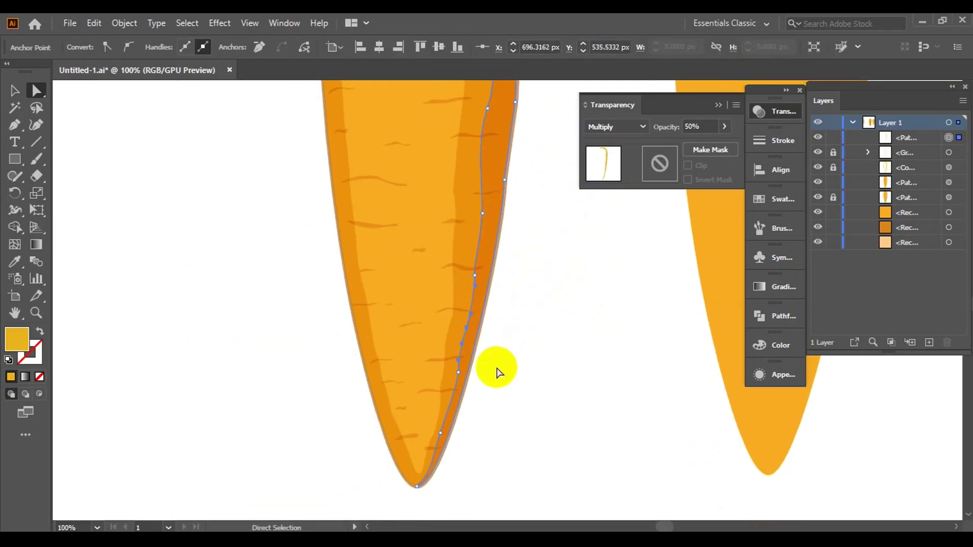
key("ctrl+minus")
left_click_drag(554, 370, 517, 299)
Delete the plain right carrot and lower the inner highlight's G value for a warmer orange
left_click(571, 309)
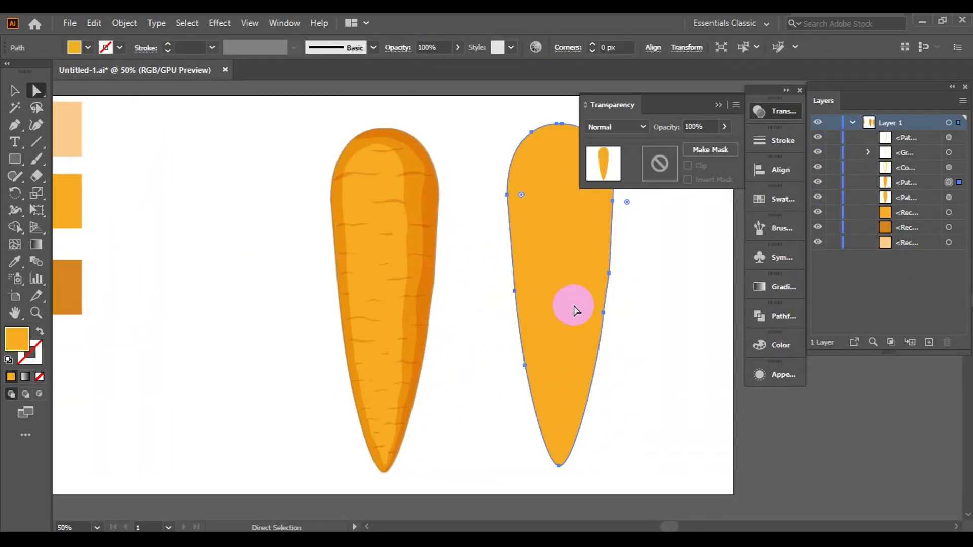
key("Delete")
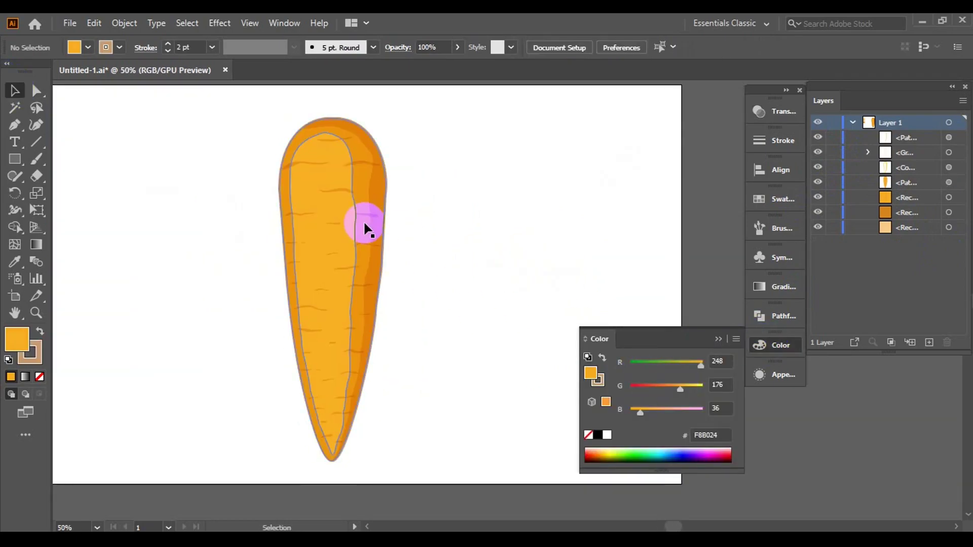
left_click(383, 189)
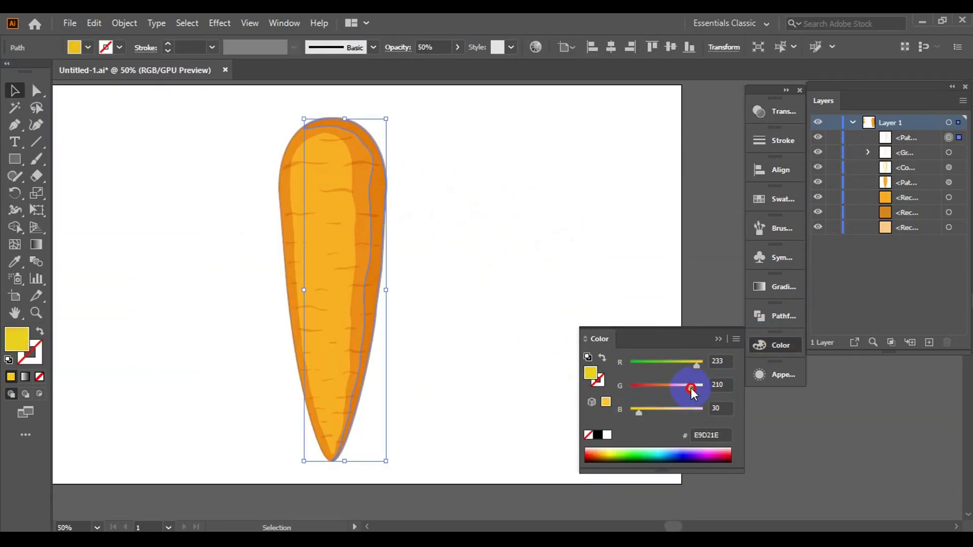
left_click_drag(691, 388, 680, 387)
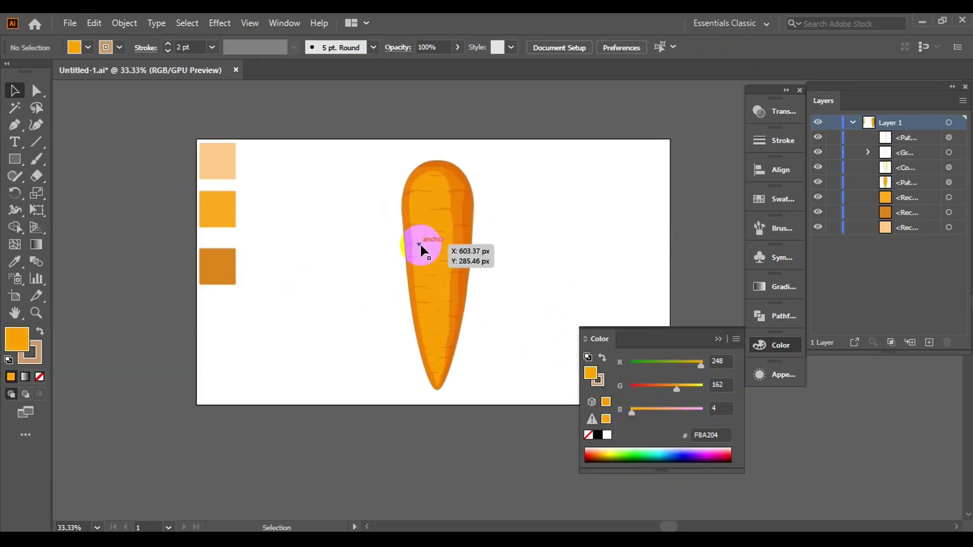
left_click(14, 93)
left_click(530, 232)
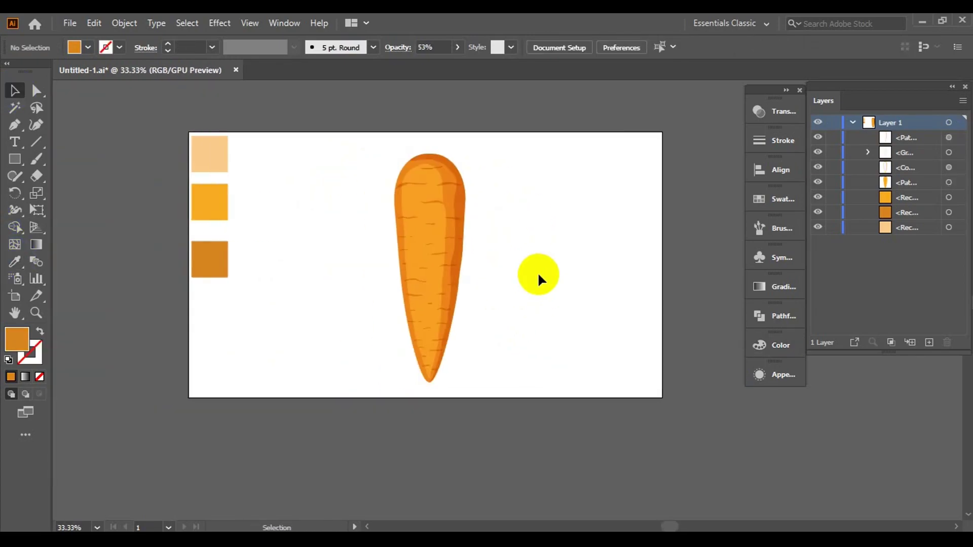
Group all the carrot's pieces and adjust the group's size
left_click_drag(494, 385, 385, 147)
right_click(414, 178)
left_click(456, 284)
left_click_drag(466, 152, 493, 215)
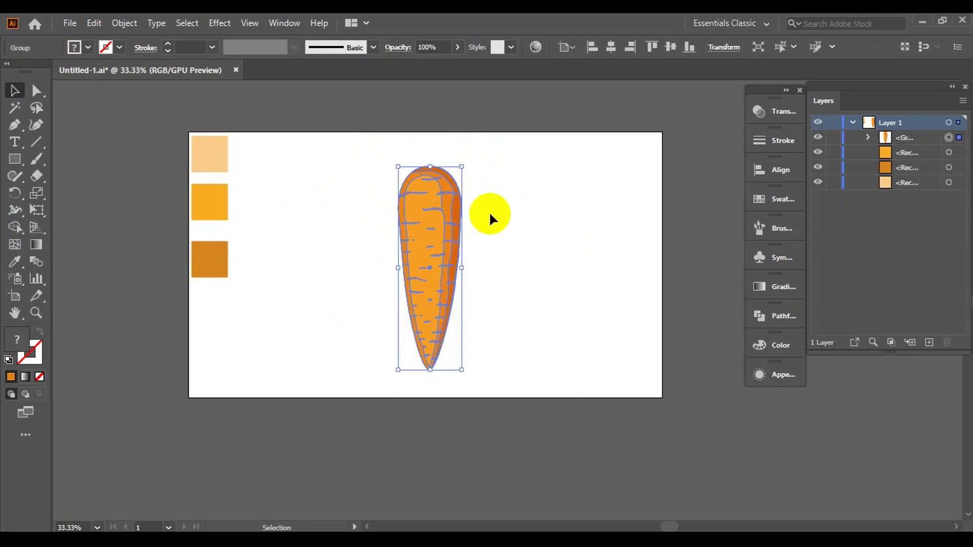
left_click_drag(421, 370, 419, 380)
left_click(461, 260)
scroll(454, 197, "up", 3)
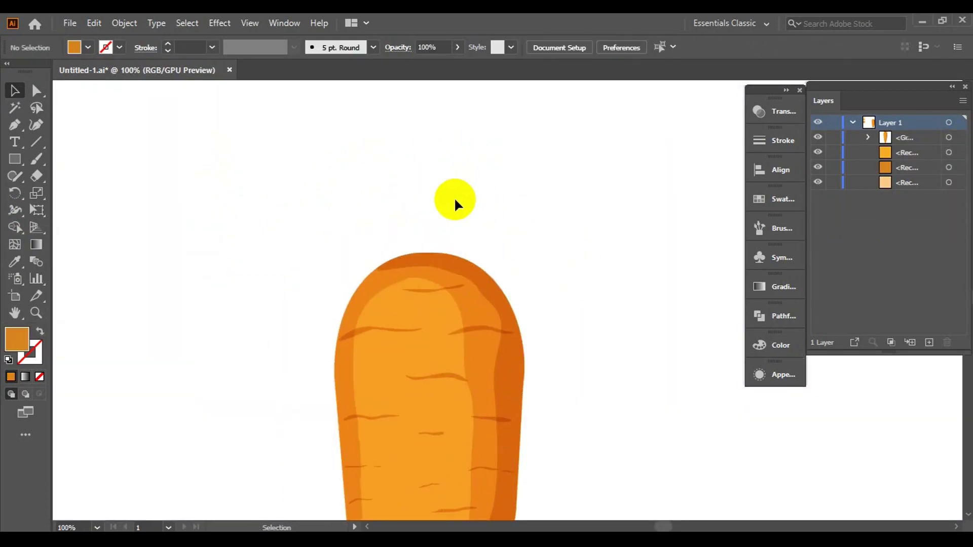
scroll(454, 197, "down", 2)
Draw a small oval glint on the carrot in the pale swatch colour
left_click(160, 99)
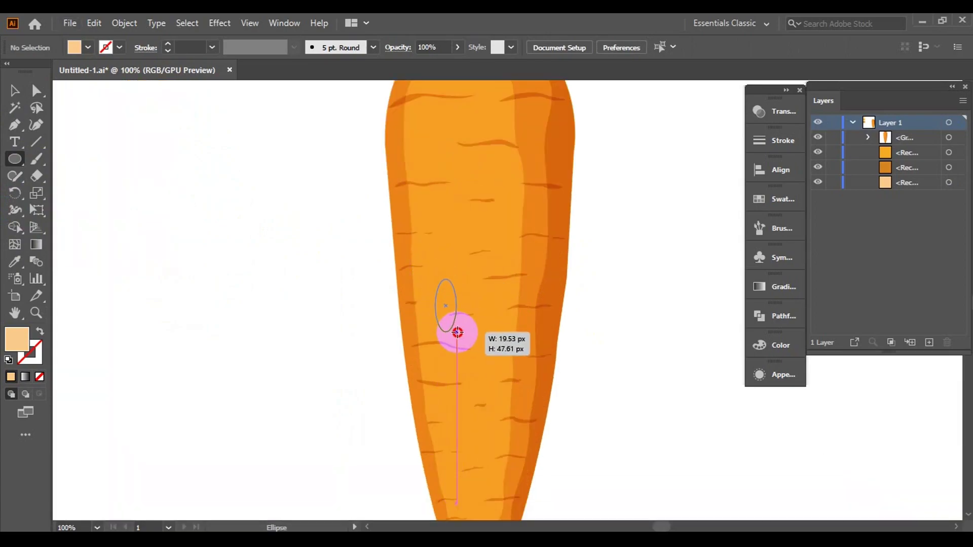
left_click_drag(456, 322, 446, 318)
scroll(446, 332, "down", 1)
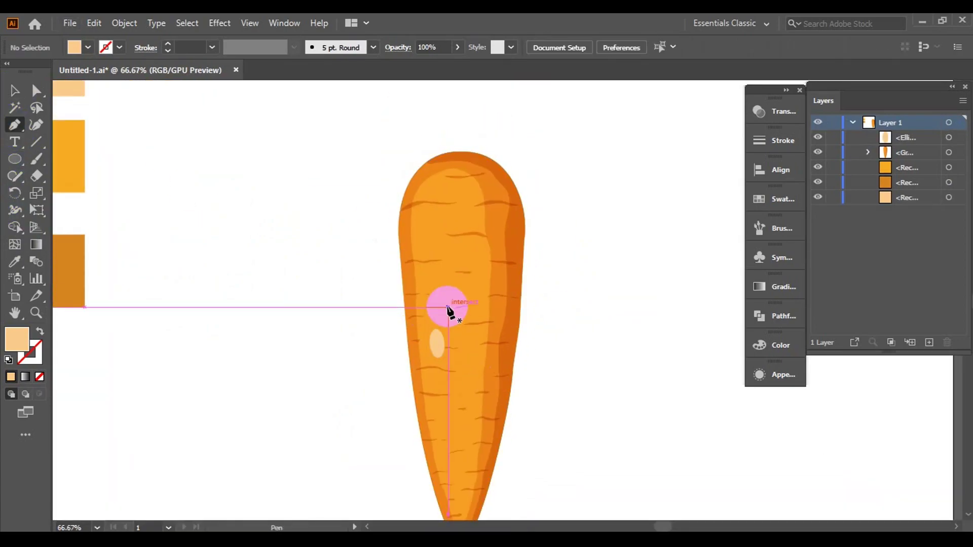
scroll(447, 233, "up", 2)
scroll(453, 190, "up", 1)
Draw a long pale highlight stripe along the carrot's left side, Screen-blended at 36%
mouse_move(436, 199)
left_mouse_down()
mouse_move(390, 158)
mouse_move(376, 351)
left_mouse_up()
left_click(425, 450)
key("space")
left_click_drag(440, 196, 436, 282)
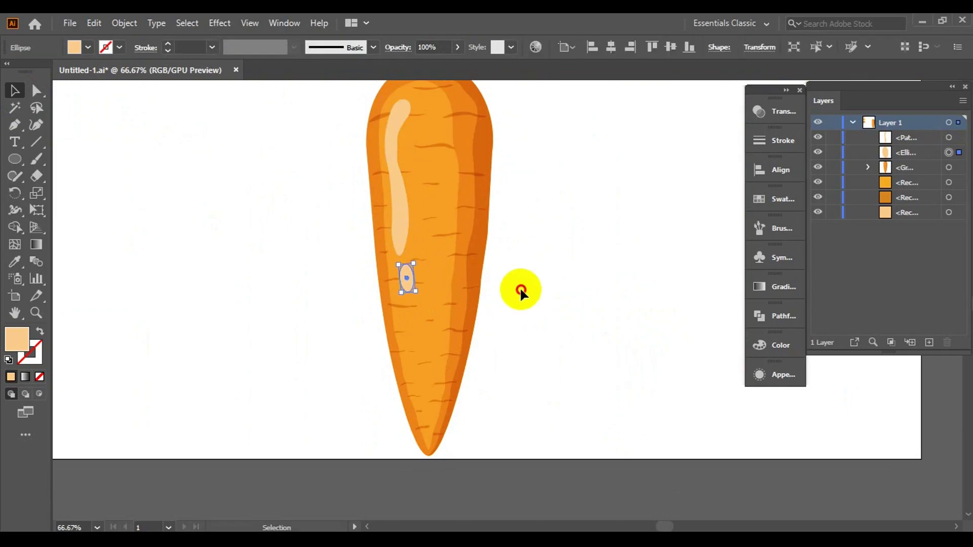
left_click(764, 106)
left_click(616, 126)
left_click(611, 227)
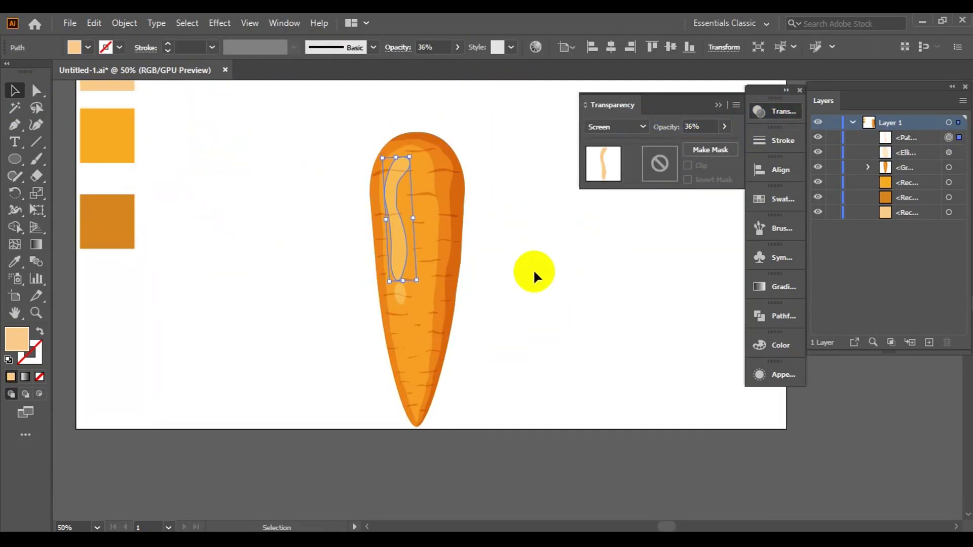
mouse_move(397, 231)
left_mouse_down()
mouse_move(411, 217)
mouse_move(393, 232)
left_mouse_up()
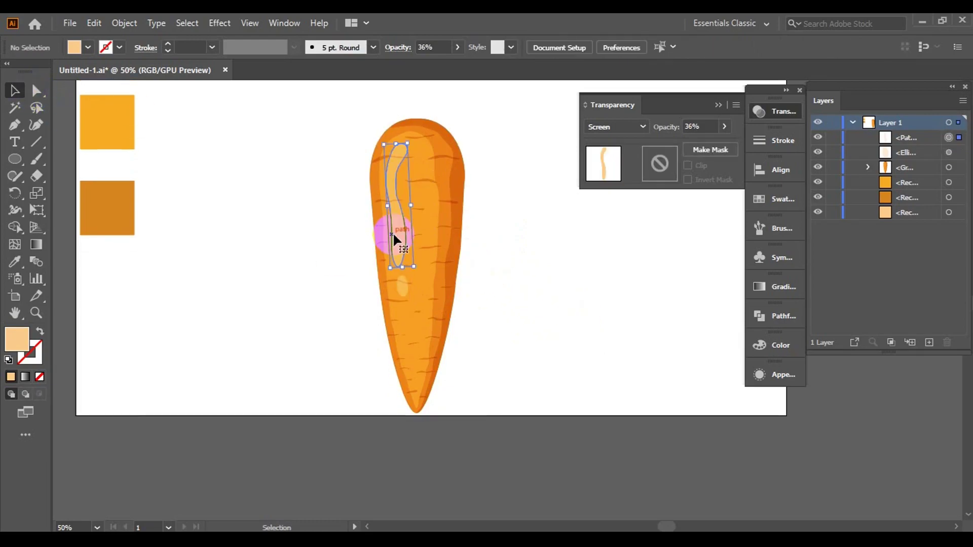
left_click(565, 291)
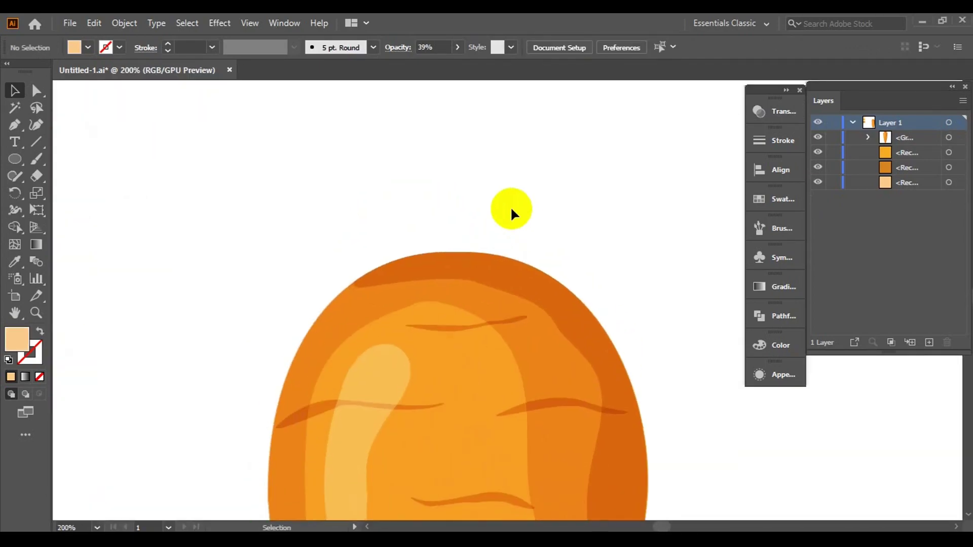
Draw a green ellipse on the carrot top and reshape it into a lopsided blob
left_click_drag(353, 237, 476, 267)
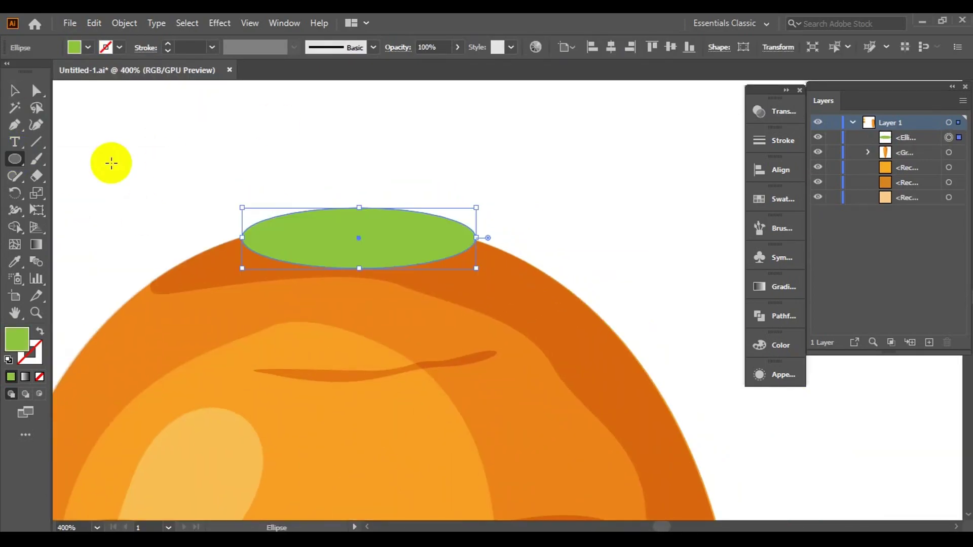
scroll(355, 211, "up", 3)
left_click_drag(336, 216, 534, 206)
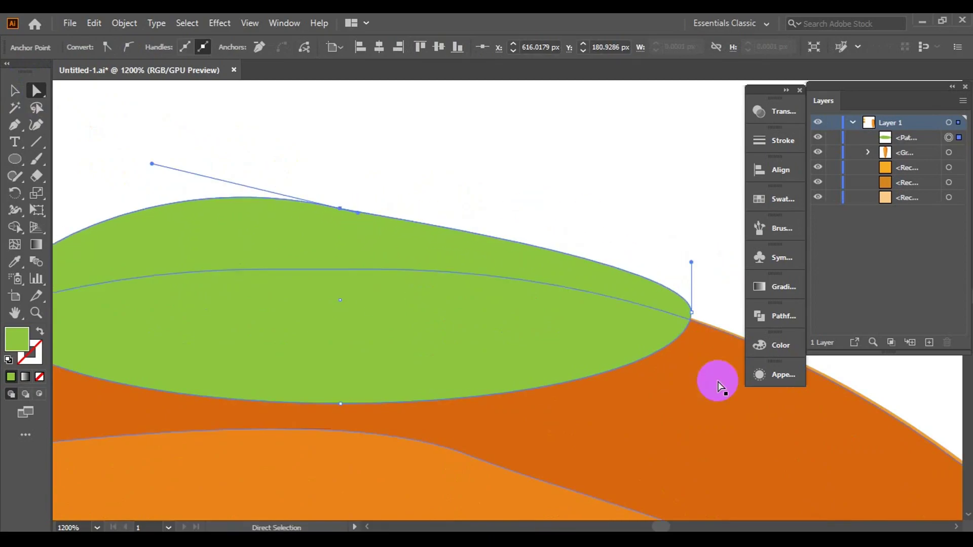
scroll(413, 390, "down", 2)
left_click_drag(258, 360, 76, 260)
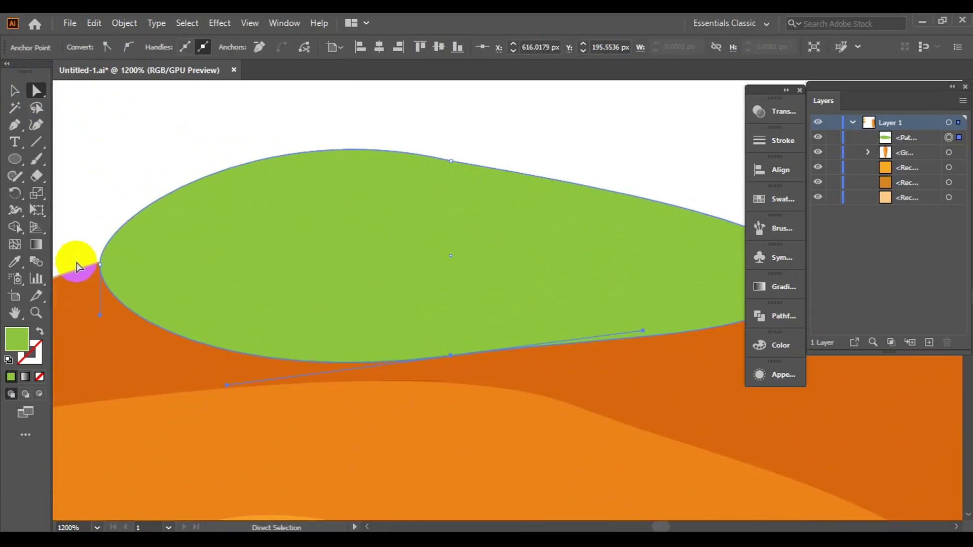
left_click_drag(310, 228, 666, 256)
scroll(506, 229, "down", 3)
left_click(507, 229)
scroll(506, 229, "down", 1)
Give the green shape a dark green outline
left_click(120, 47)
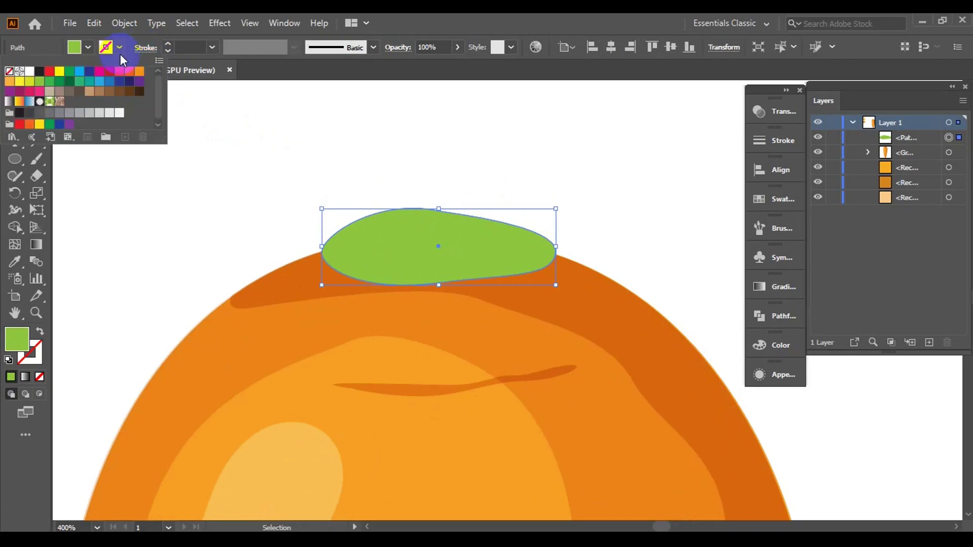
left_click(410, 228)
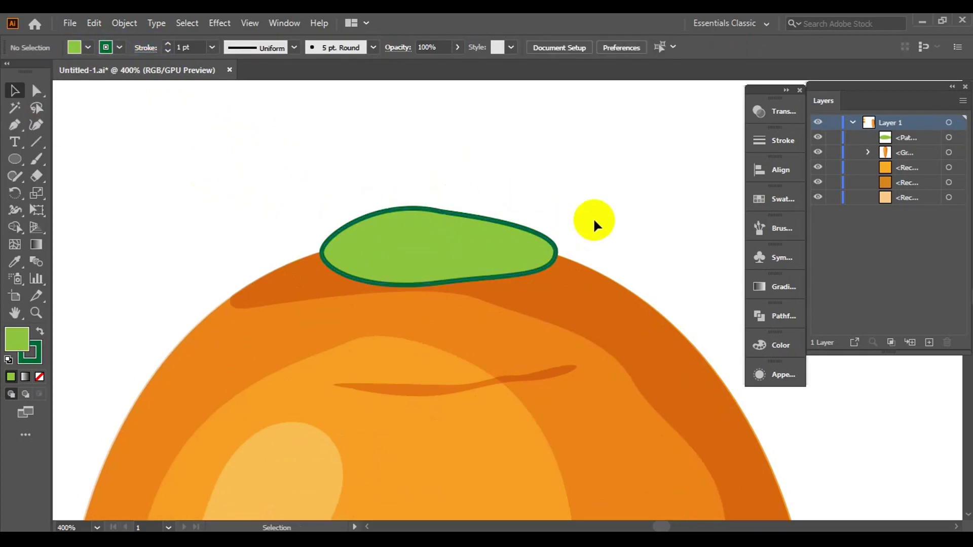
scroll(525, 237, "up", 2)
left_click(498, 215)
left_click(40, 358)
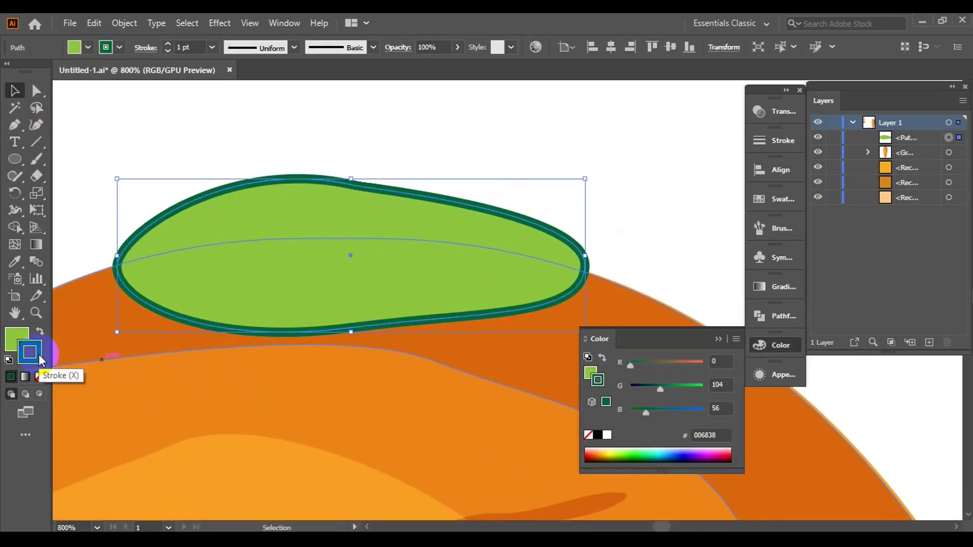
left_click(677, 267)
left_click(718, 339)
scroll(597, 206, "down", 3)
Adjust an anchor on the green shape with Direct Selection
left_click(447, 179)
key("a")
scroll(448, 183, "up", 3)
left_click(420, 165)
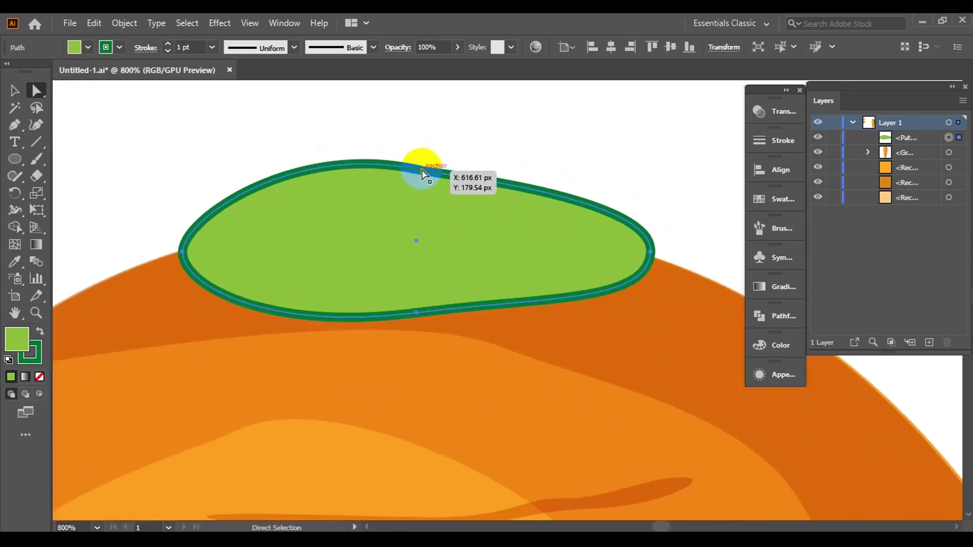
scroll(576, 163, "down", 5)
scroll(589, 198, "up", 1)
key("v")
scroll(582, 213, "up", 2)
Scale the green shape down to fit the carrot top
left_click_drag(583, 218, 569, 243)
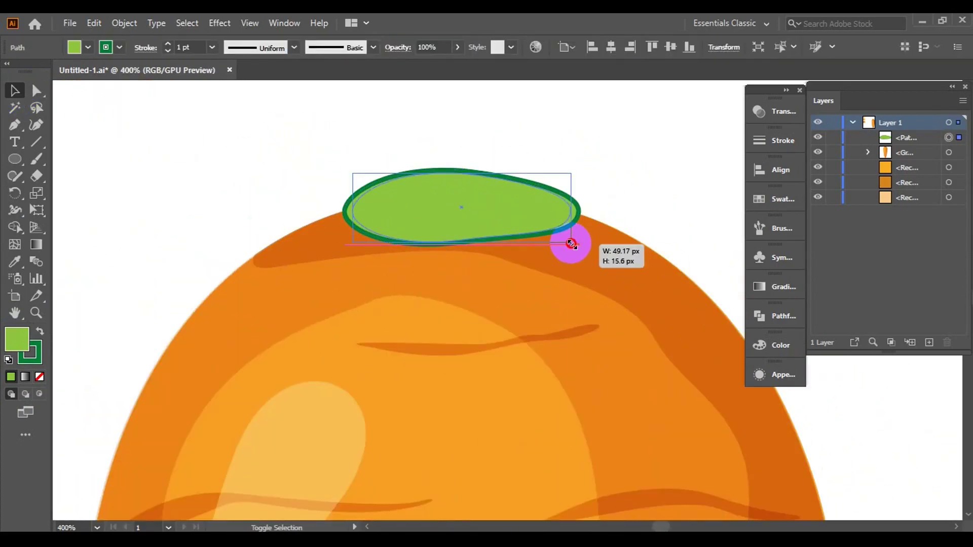
left_click(640, 185)
left_click(575, 226)
left_click_drag(479, 206, 474, 203)
left_click_drag(636, 193, 609, 204)
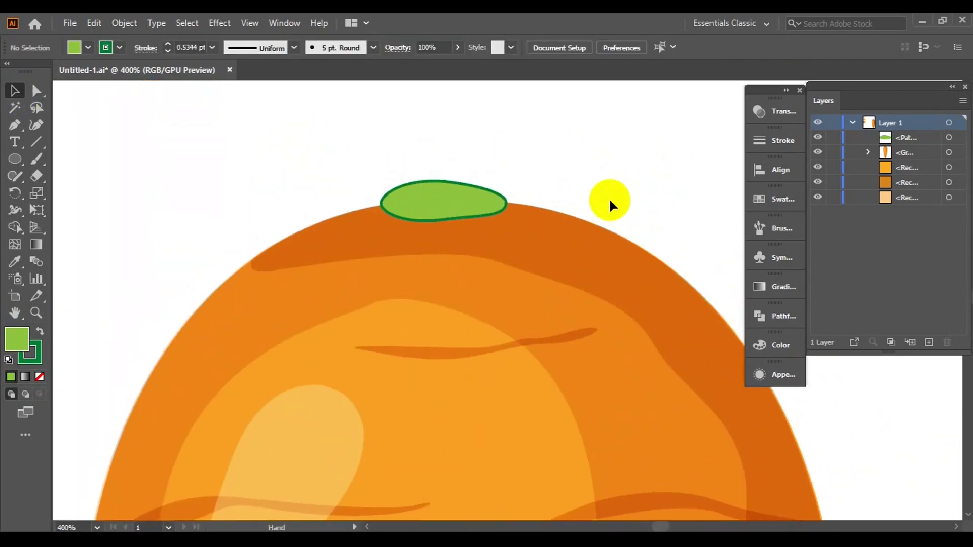
left_click(578, 194)
scroll(452, 180, "up", 2)
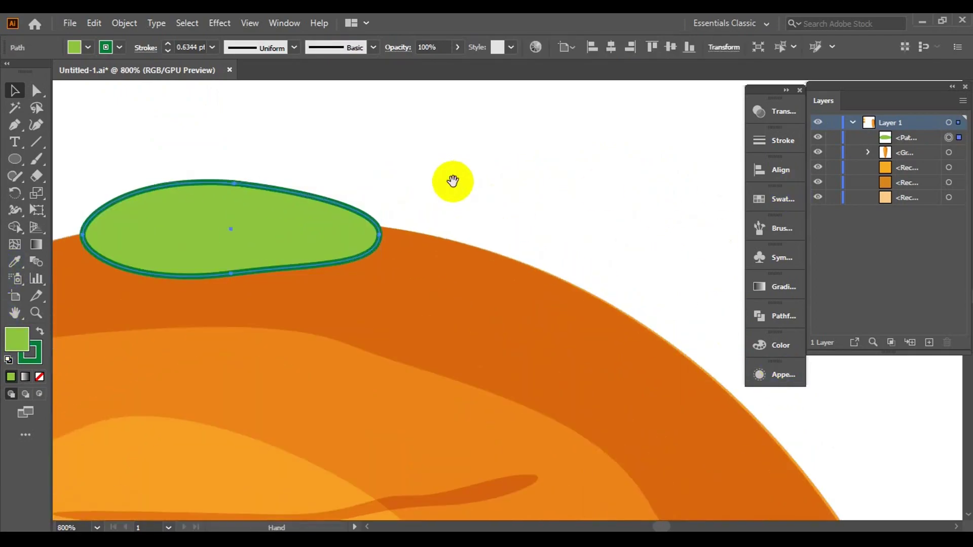
Darken the green cap's fill in the Color panel
left_click(775, 345)
left_click_drag(682, 390, 664, 363)
left_click_drag(646, 413, 649, 411)
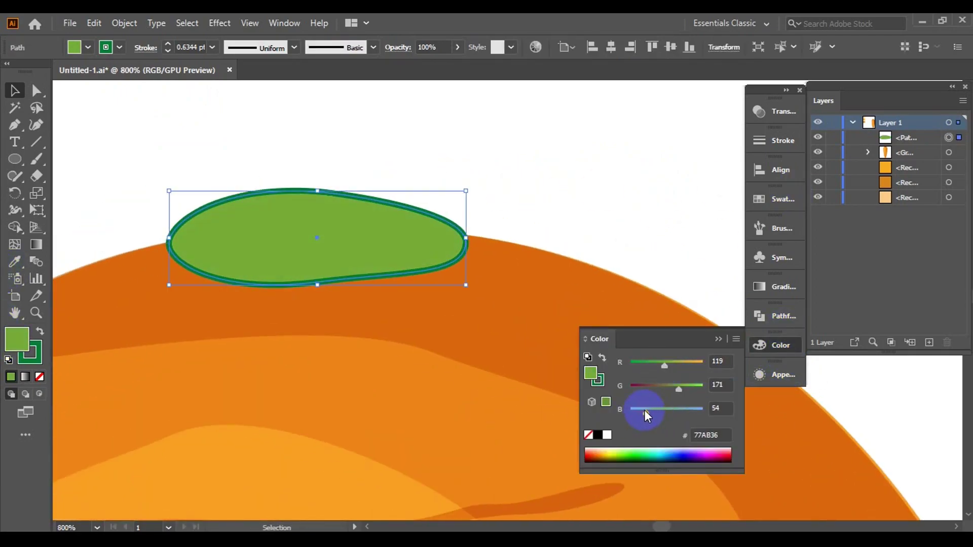
key("ctrl+0")
scroll(512, 191, "up", 3)
Shrink the green cap slightly further and zoom out to view the carrot top
left_click_drag(460, 271, 469, 277)
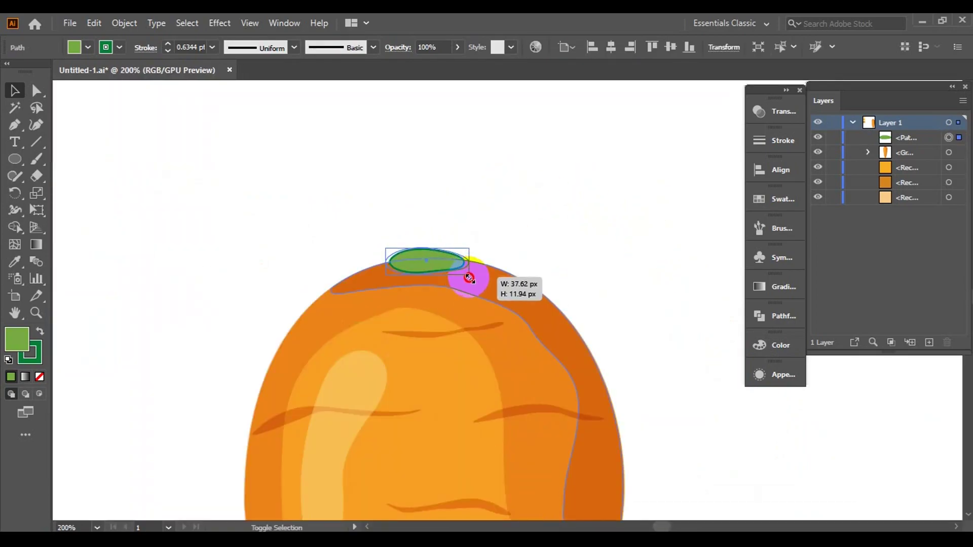
key("ctrl+0")
scroll(449, 245, "up", 3)
left_click(456, 462)
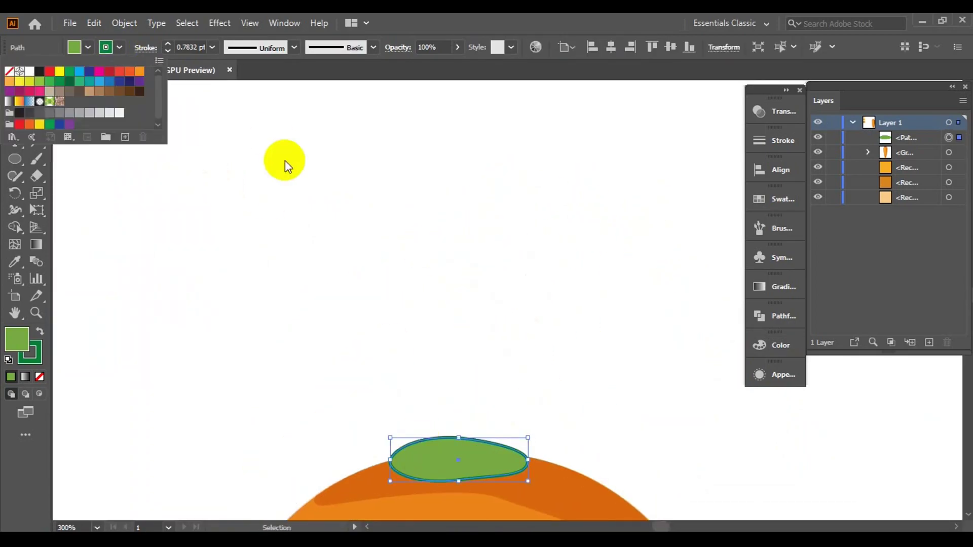
key("F6")
scroll(472, 451, "up", 2)
left_click(673, 321)
key("ctrl+0")
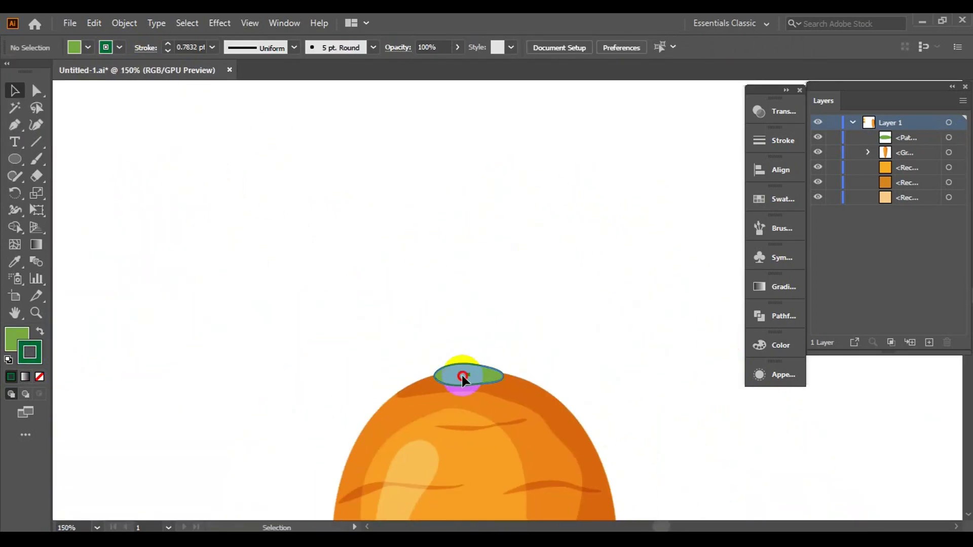
key("p")
scroll(513, 298, "up", 2)
scroll(429, 440, "up", 1)
scroll(421, 304, "up", 1)
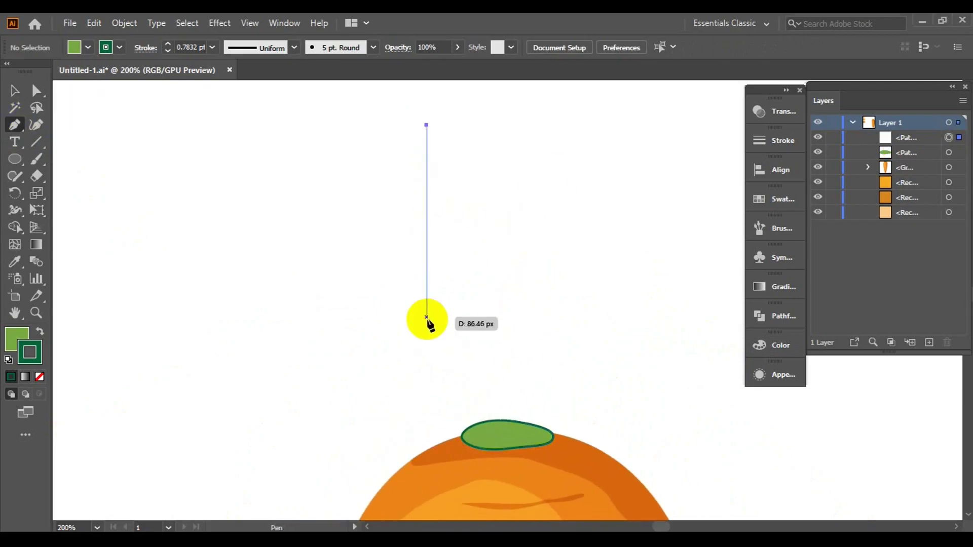
Draw a tall curving green stem shape rising from the cap
left_click_drag(435, 253, 471, 308)
scroll(497, 385, "down", 2)
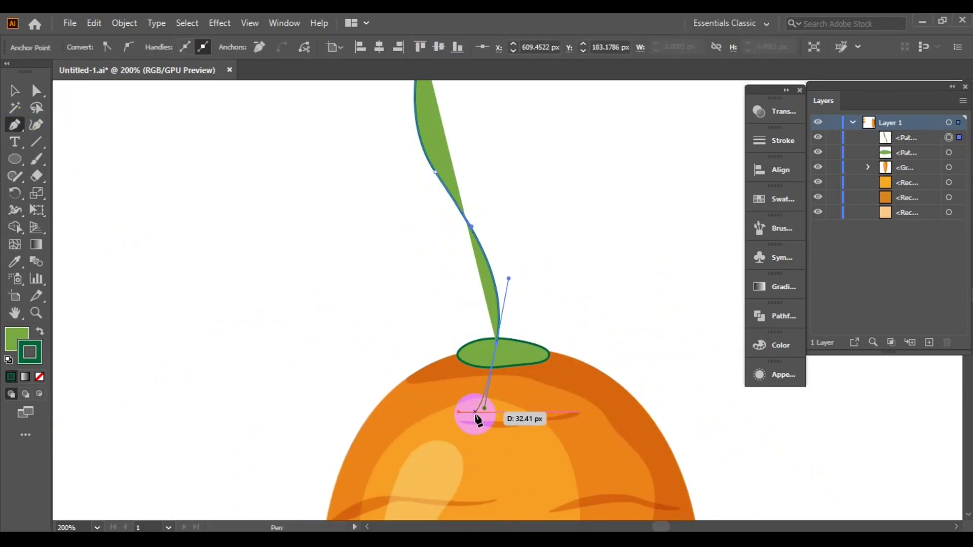
left_click_drag(476, 416, 463, 348)
scroll(434, 314, "up", 3)
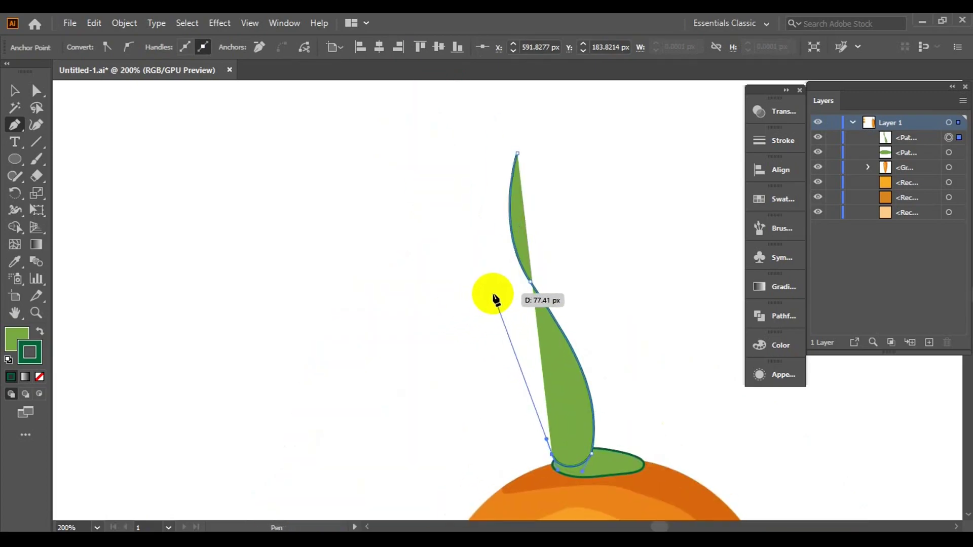
left_click_drag(492, 281, 453, 182)
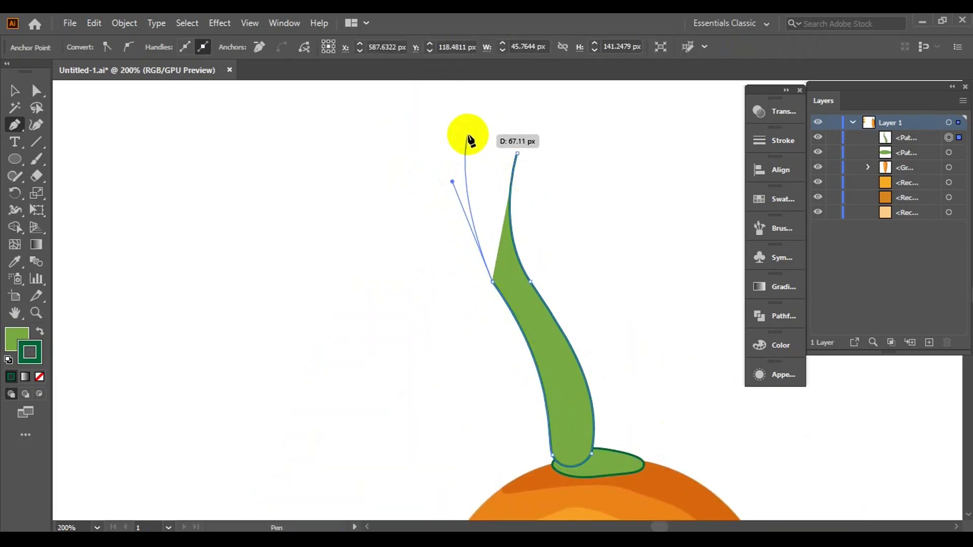
left_click(445, 138)
Move the stem's top anchors to flatten its top
key("a")
left_click_drag(520, 268, 527, 273)
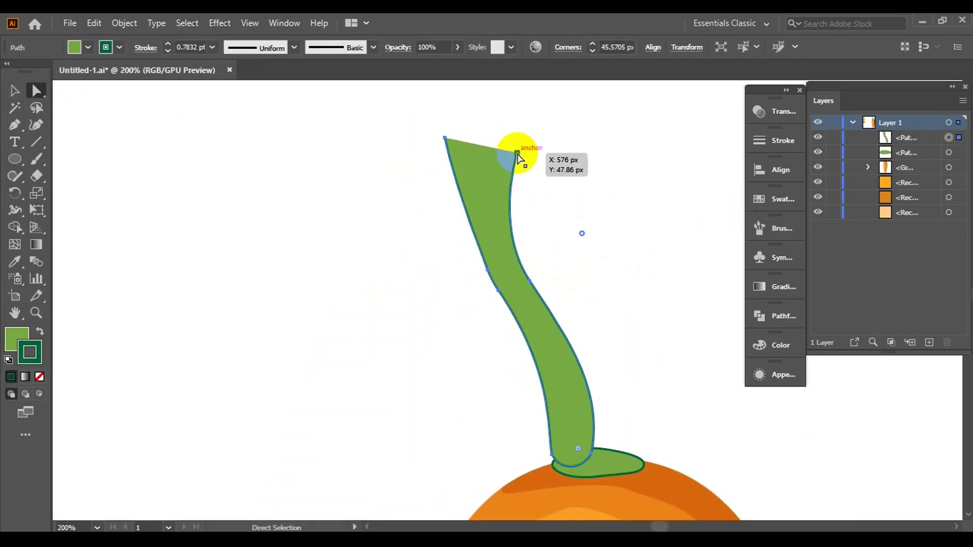
scroll(517, 158, "up", 2)
left_click_drag(568, 243, 498, 219)
left_click(587, 226)
scroll(619, 244, "down", 4)
scroll(618, 243, "up", 3)
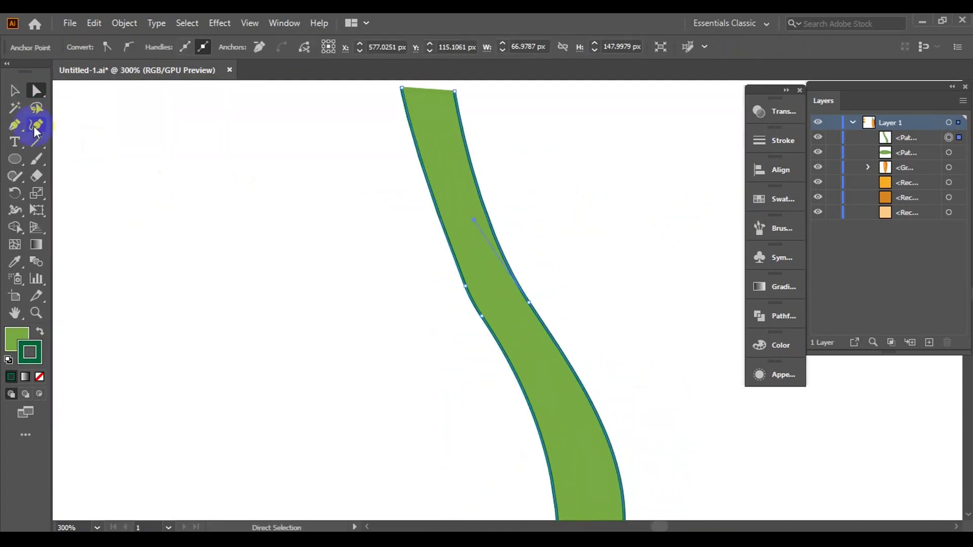
scroll(556, 426, "up", 1)
left_click(618, 167)
scroll(615, 269, "down", 2)
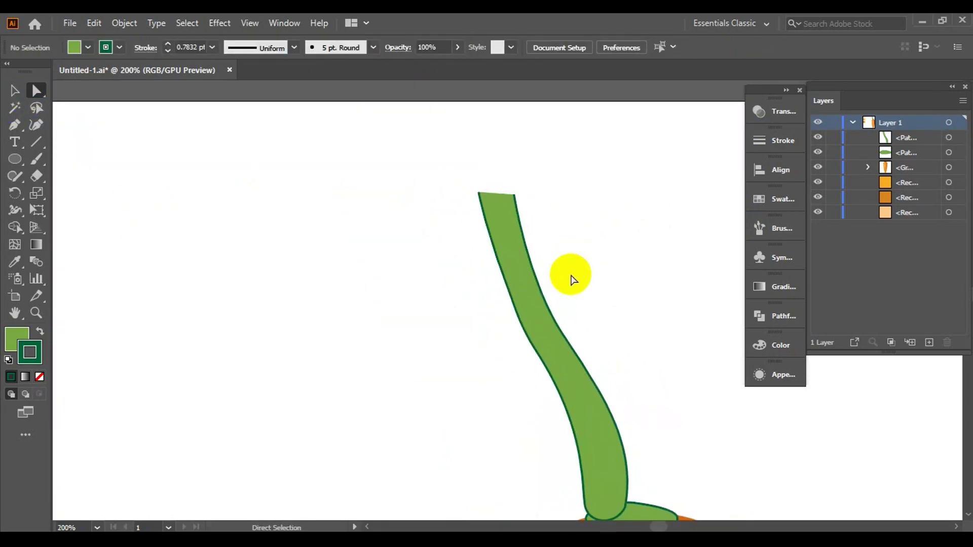
Select the stem and a point on its edge to check its anchors
left_click(510, 213)
left_click(590, 354)
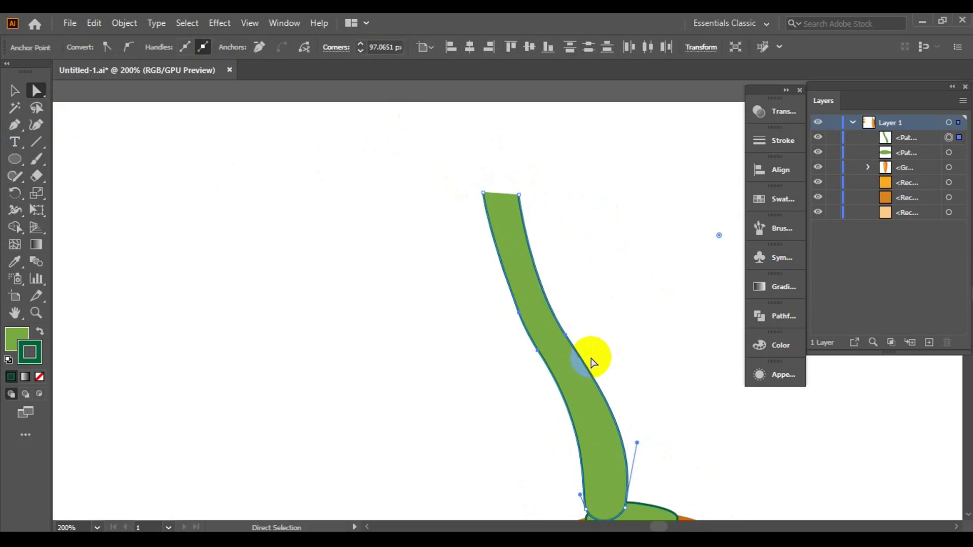
left_click(555, 233)
scroll(628, 272, "down", 2)
scroll(517, 191, "up", 2)
Round off the stem's top edge and corner
left_click(15, 124)
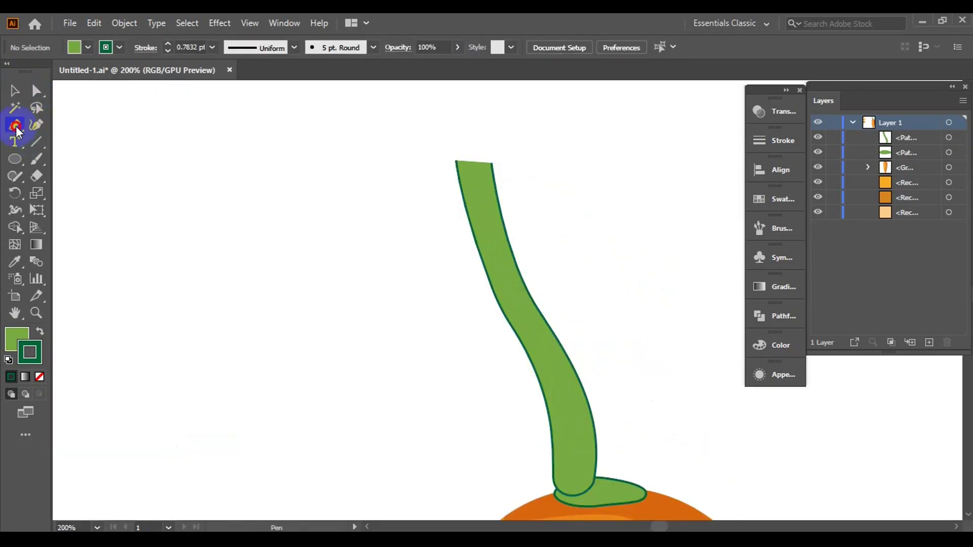
scroll(410, 225, "up", 3)
left_click(409, 225)
left_click_drag(552, 234, 611, 321)
left_click(34, 89)
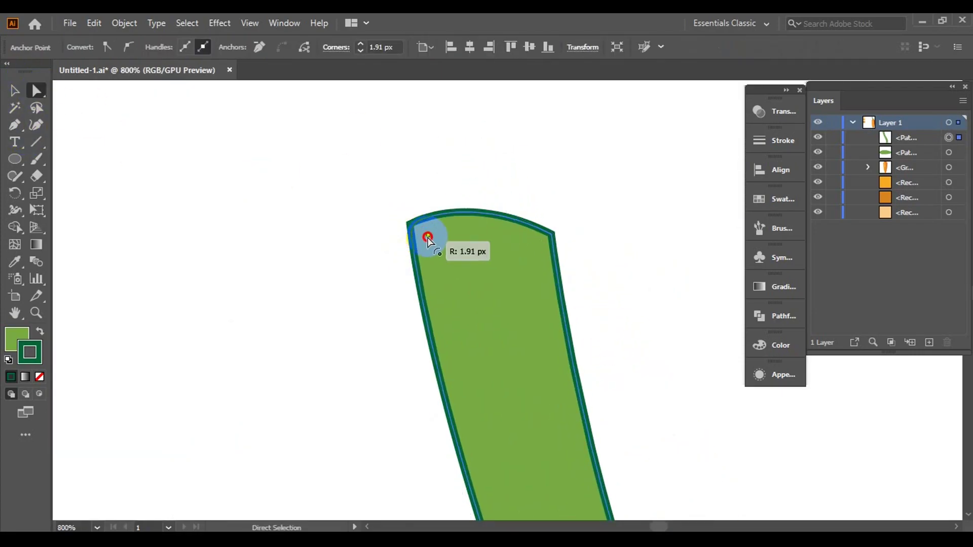
left_click_drag(410, 224, 428, 235)
left_click(571, 245)
key("ctrl+1")
Place a copy of the stem right of the carrot with its stroke set to None
left_click_drag(480, 265, 581, 265)
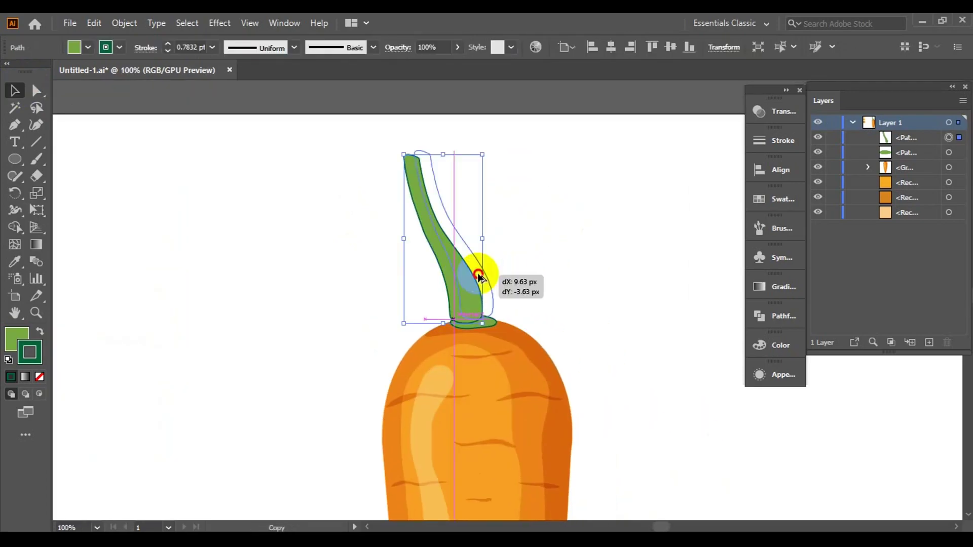
key("ctrl+plus")
left_click(119, 48)
left_click(8, 66)
left_click(560, 206)
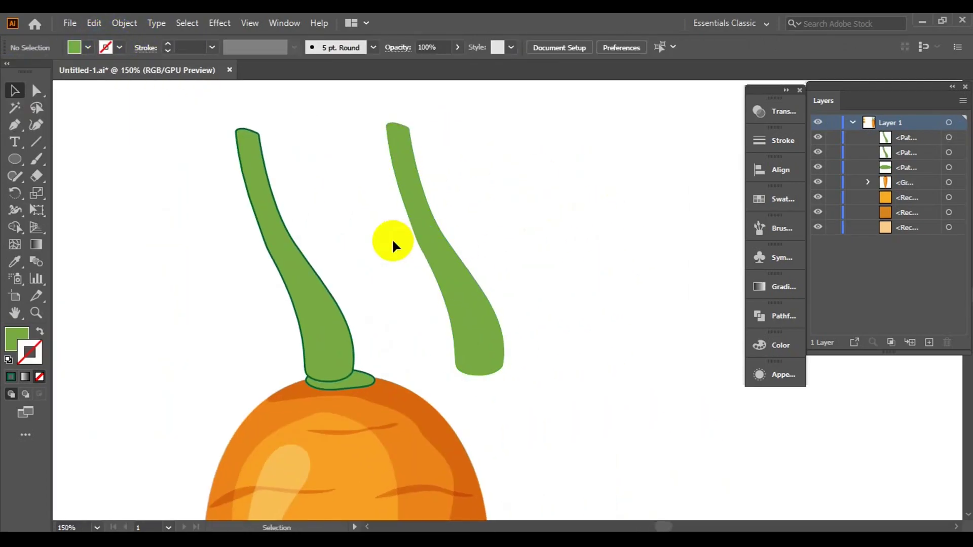
Draw a pen shading shape along the edge of the stem copy
left_click(536, 247)
left_click(15, 124)
key("ctrl+plus")
left_click(254, 370)
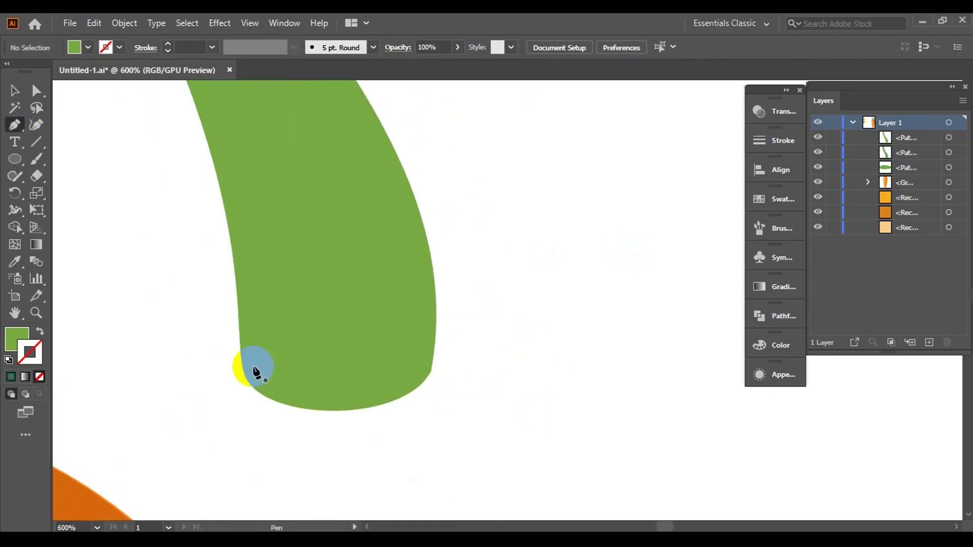
key("ctrl+minus")
left_click_drag(475, 338, 502, 330)
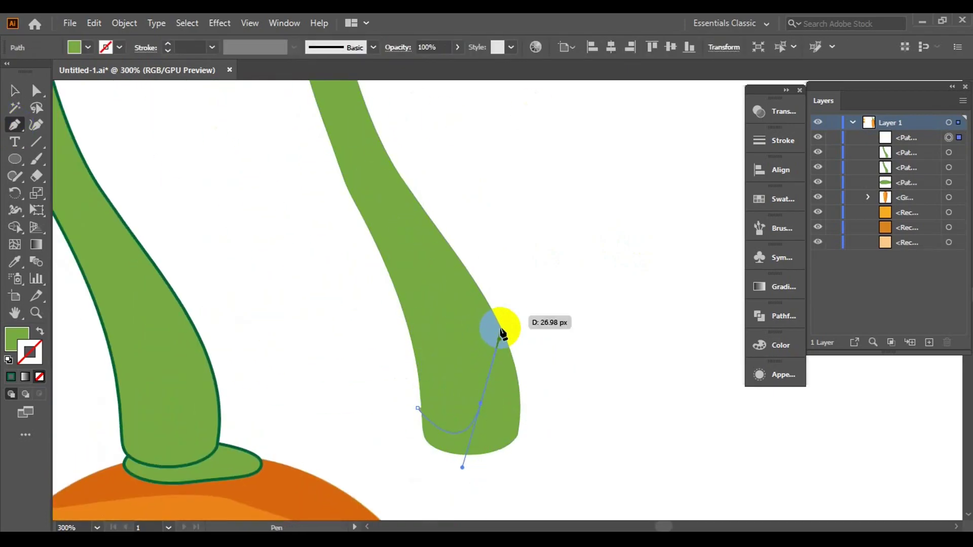
scroll(501, 330, "up", 5)
left_click_drag(335, 152, 339, 130)
left_click(434, 160)
key("ctrl+minus")
key("ctrl+minus")
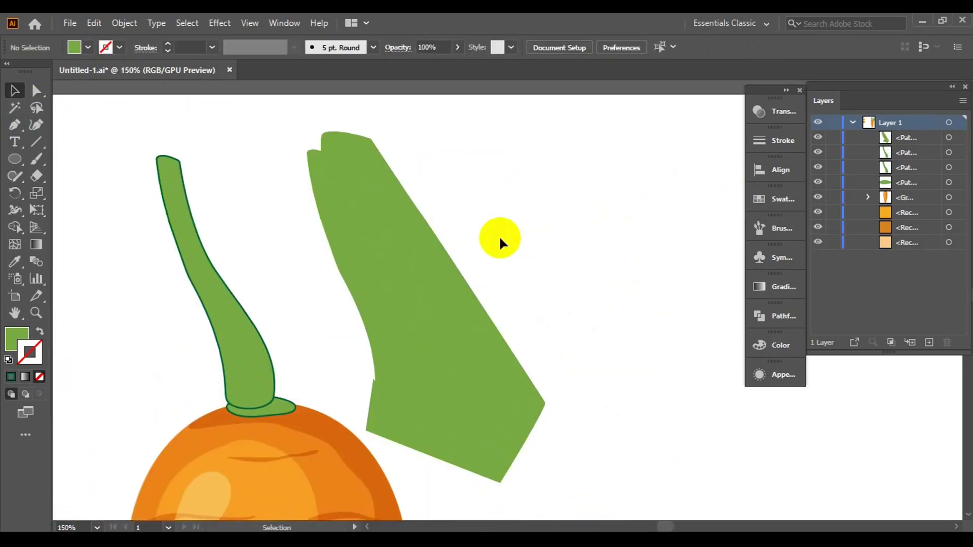
Trim the excess shading with Shape Builder, darken the inner strip and check its opacity
key("shift+m")
left_click(482, 304, "alt")
key("v")
left_click(449, 286)
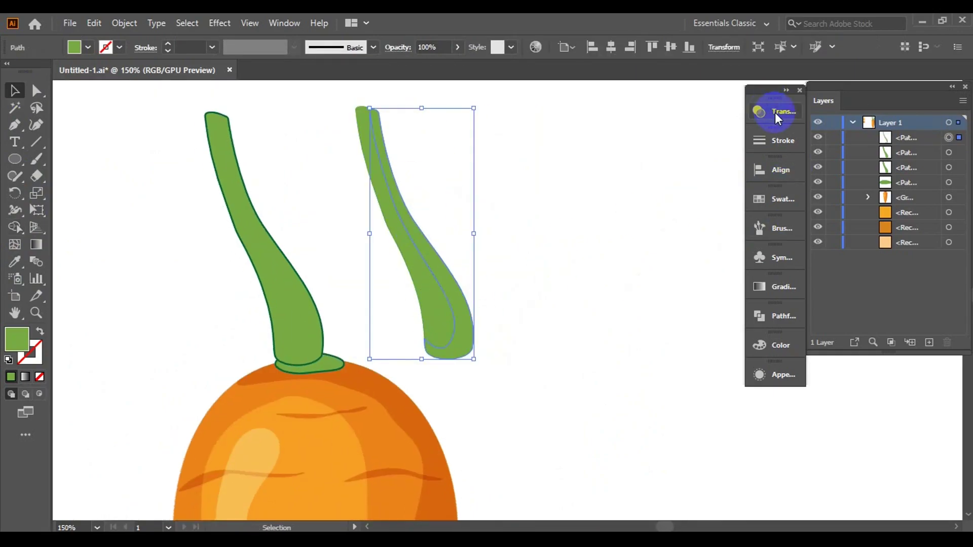
left_click(774, 111)
left_click(562, 247)
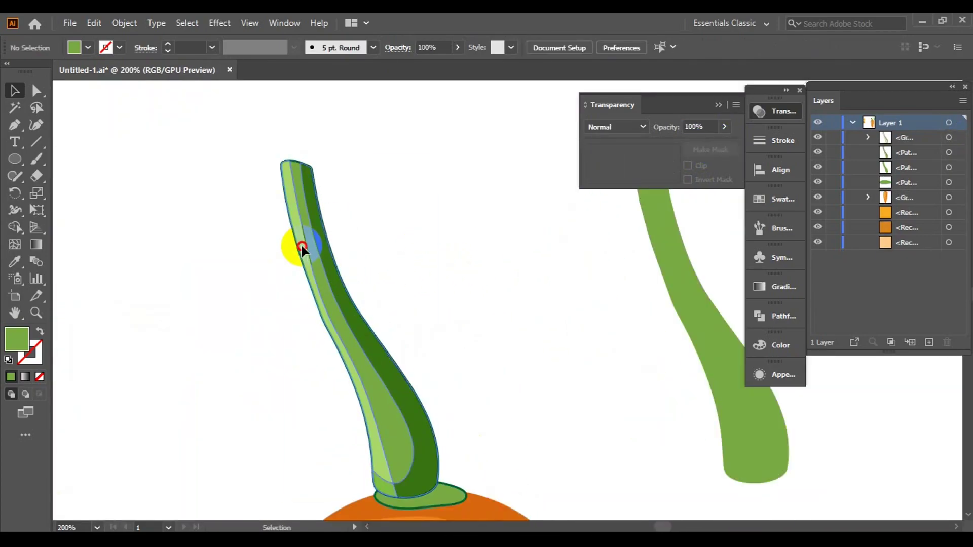
left_click(354, 400)
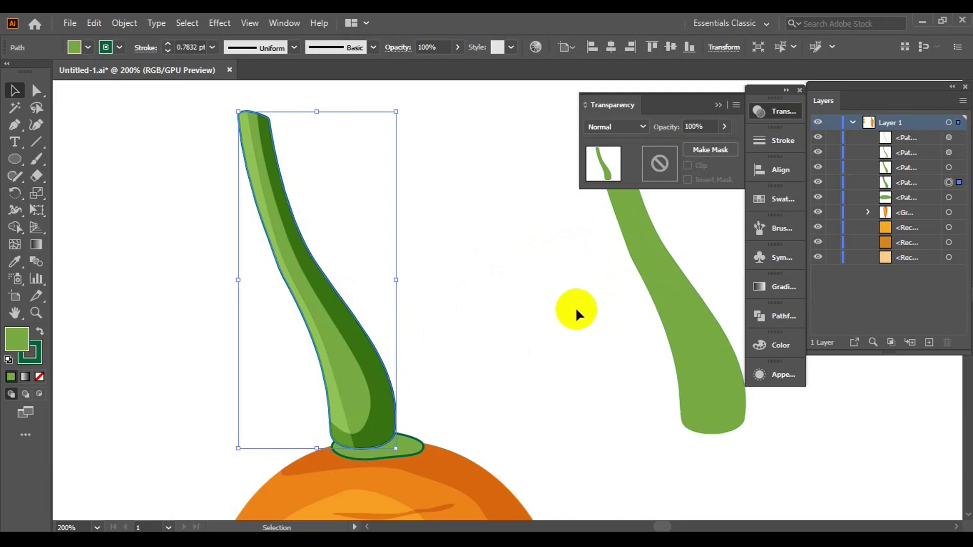
left_click(244, 264)
left_click(457, 47)
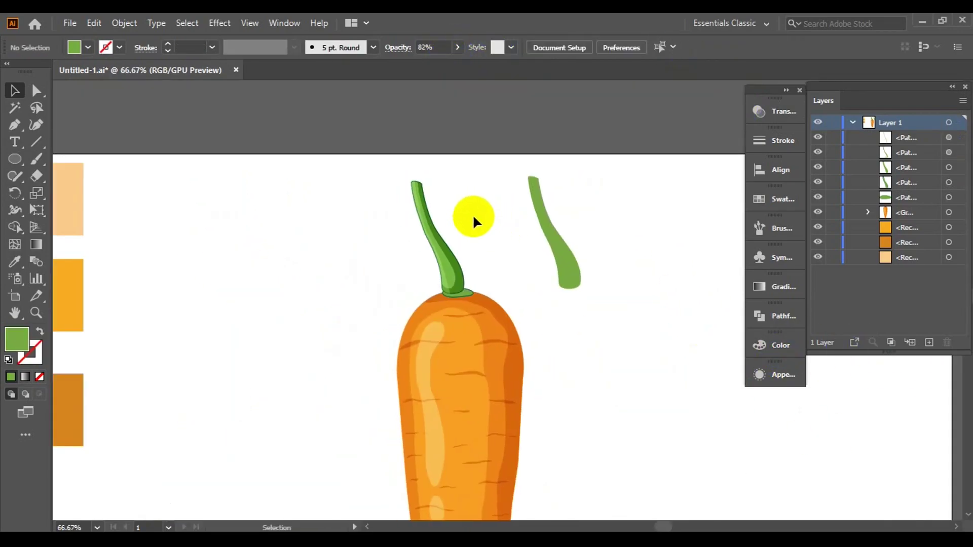
Copy the stem to the left and move the plain and shaded stems onto the carrot top
left_click(36, 90)
scroll(369, 294, "up", 1)
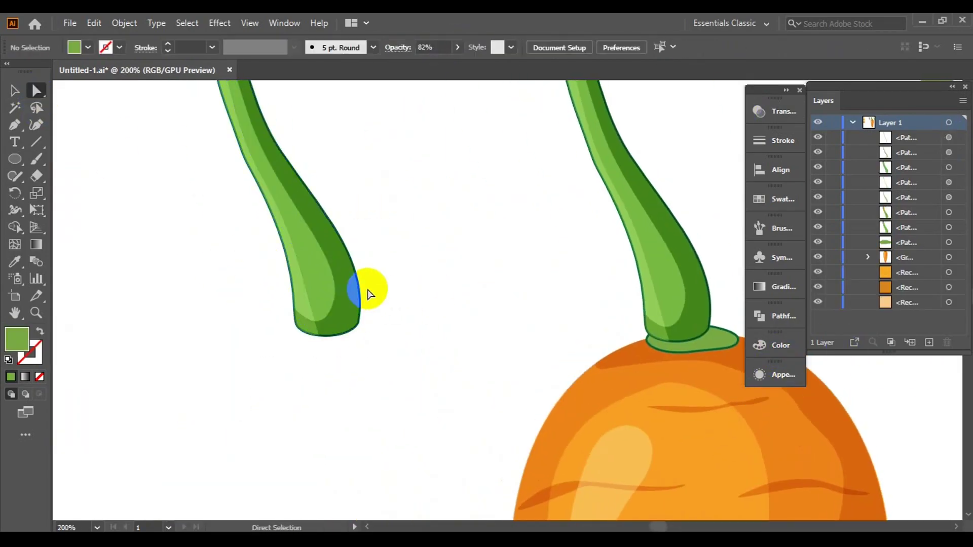
key("ctrl+minus")
key("ctrl+minus")
key("ctrl+minus")
key("v")
left_click_drag(475, 306, 369, 369)
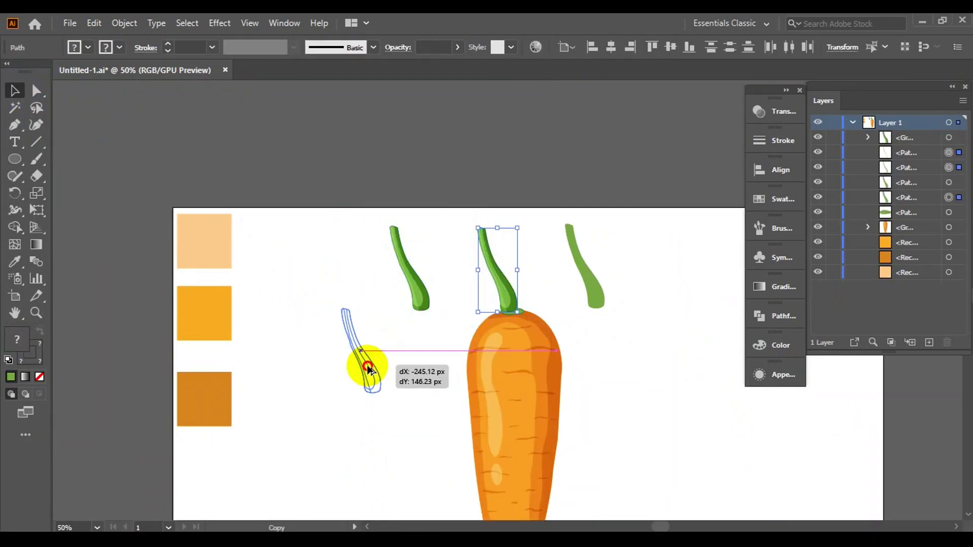
left_click_drag(406, 271, 498, 271)
key("ctrl+plus")
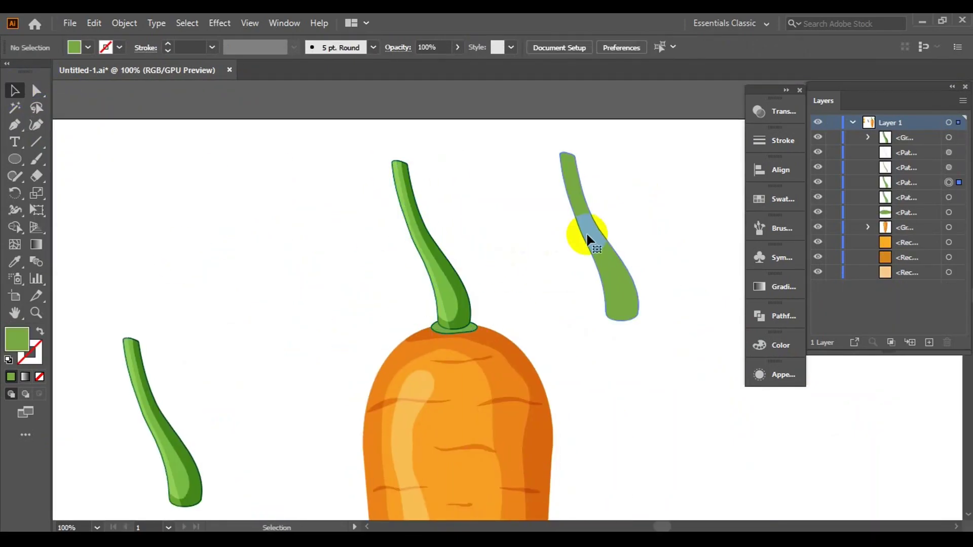
left_click_drag(586, 232, 514, 275)
left_click_drag(500, 224, 500, 278)
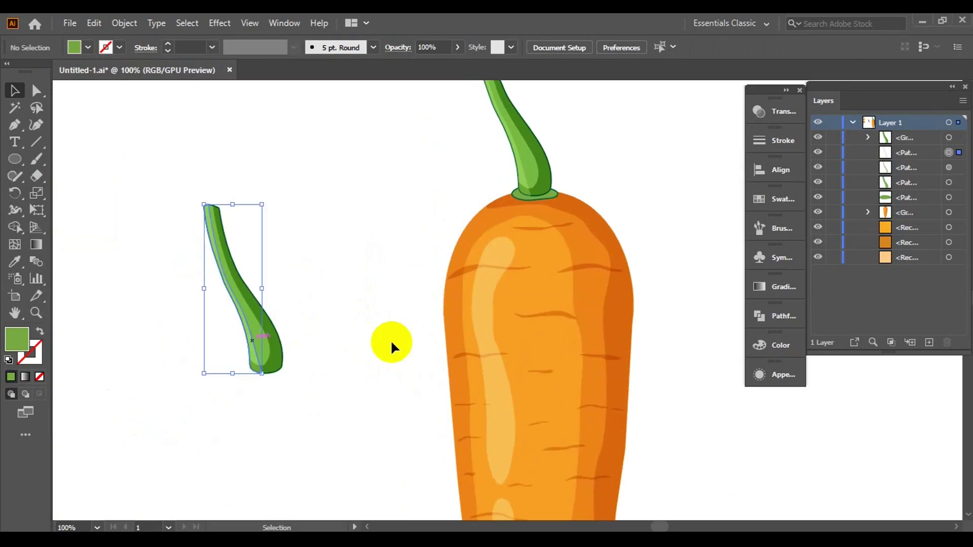
left_click_drag(259, 337, 281, 337)
Group the left stem, taper it with Free Distort and expand the appearance
left_click(112, 23)
left_click(302, 124)
scroll(304, 203, "down", 2)
left_click(219, 22)
left_click(406, 133)
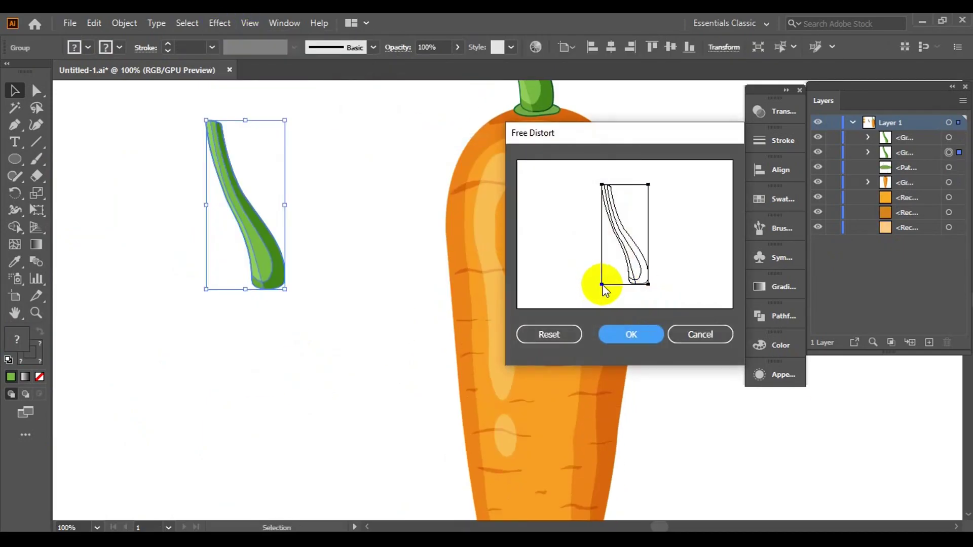
key("Return")
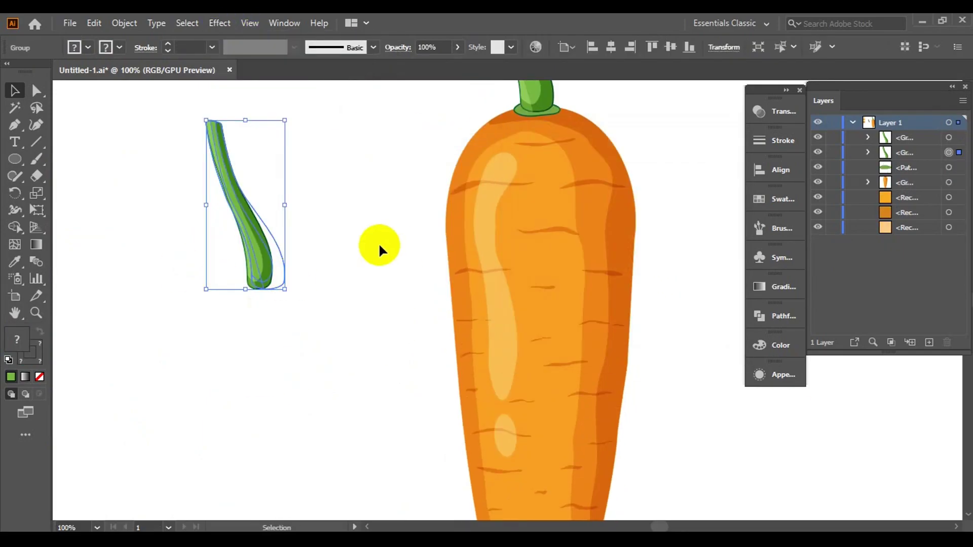
left_click(219, 23)
left_click(406, 147)
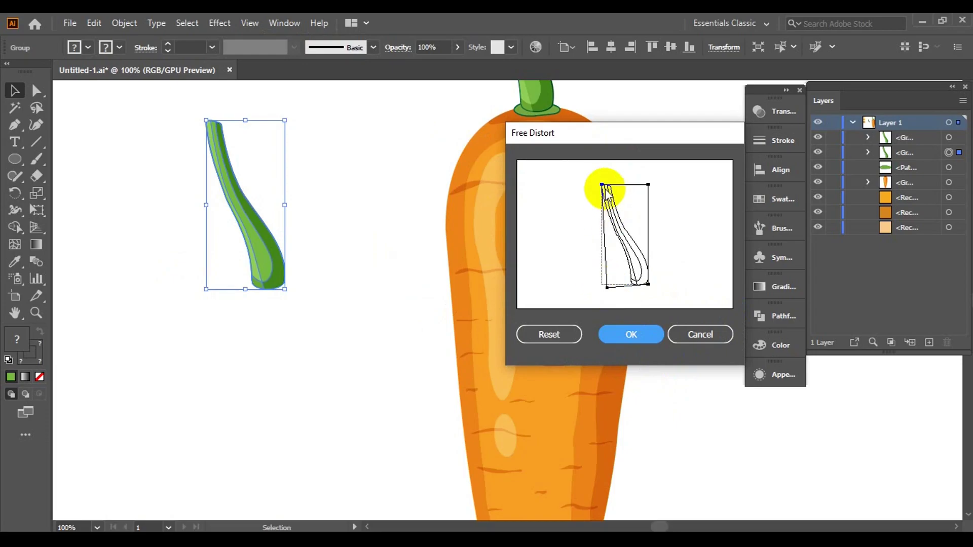
left_click_drag(604, 188, 611, 187)
key("Return")
left_click(250, 213)
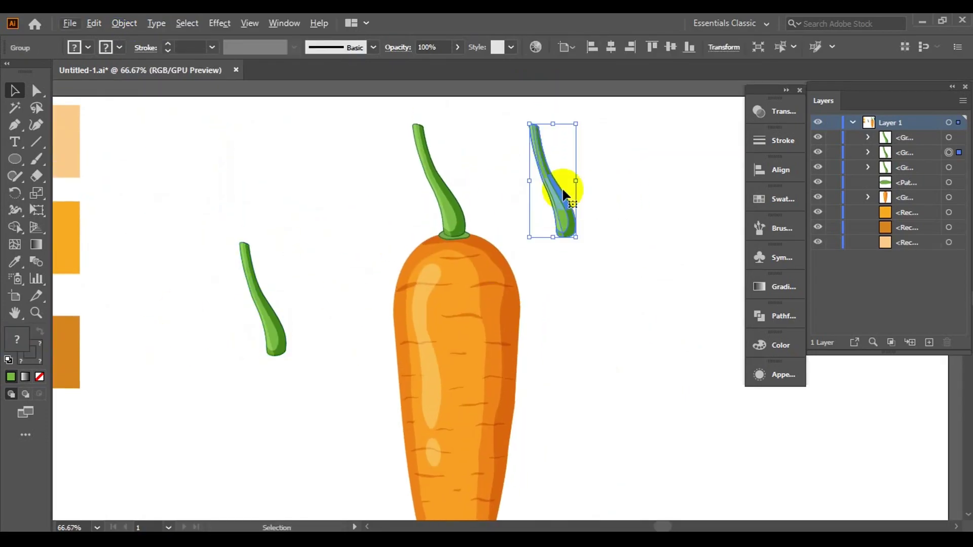
Set the tapered stalk on the carrot top, rotate the right stalk upright and add a mirrored copy
left_click(717, 304)
key("ctrl+1")
left_click_drag(474, 261, 456, 299)
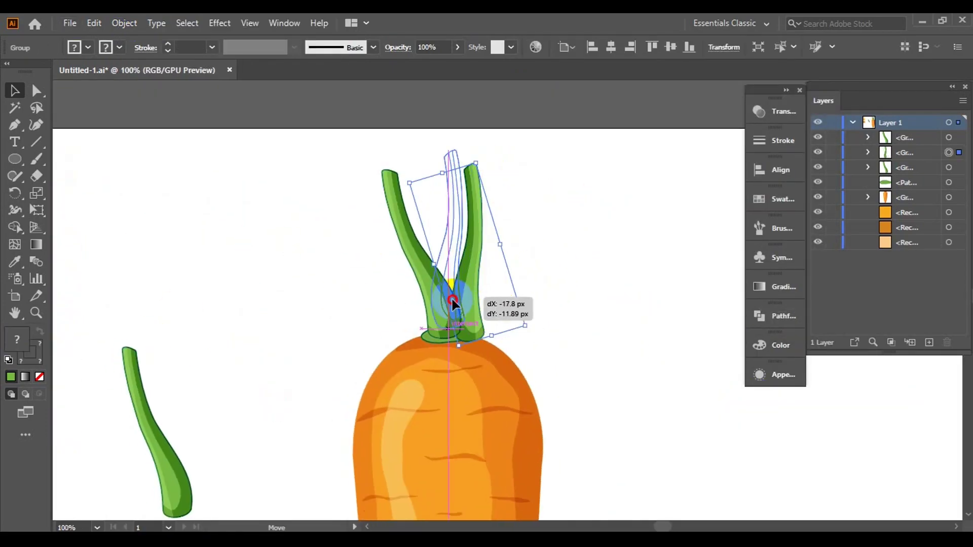
left_click(445, 245)
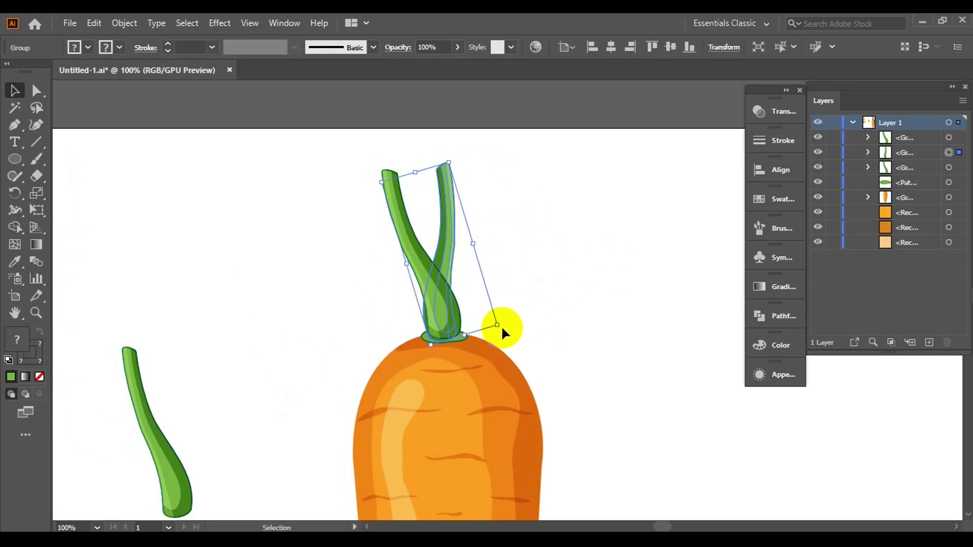
left_click_drag(500, 325, 412, 162)
left_click(423, 258)
left_click(444, 241)
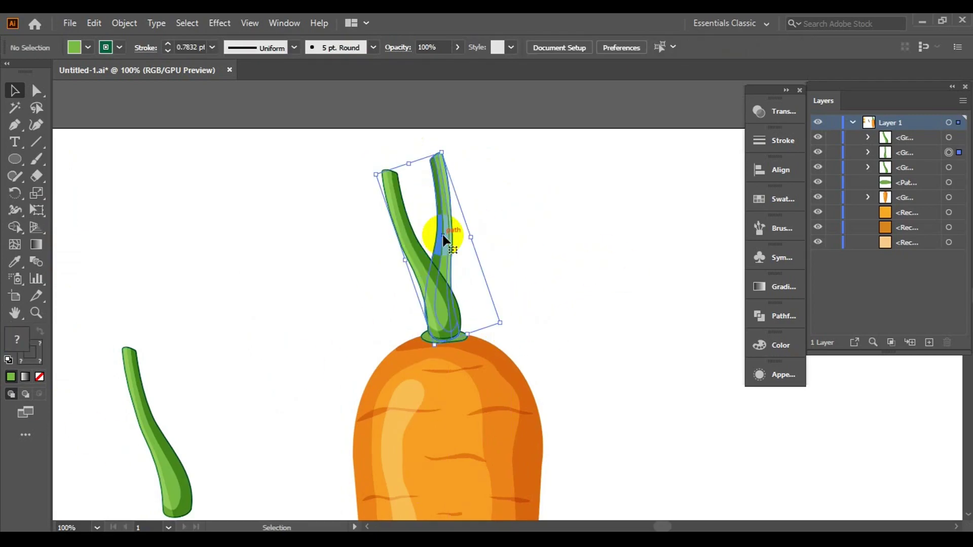
right_click(541, 281)
mouse_move(412, 248)
left_mouse_down()
mouse_move(527, 243)
mouse_move(453, 320)
mouse_move(463, 282)
left_mouse_up()
left_click(738, 370)
key("Return")
Scale and rotate a stalk so it leans outward and fits the bunch
key("ctrl+equal")
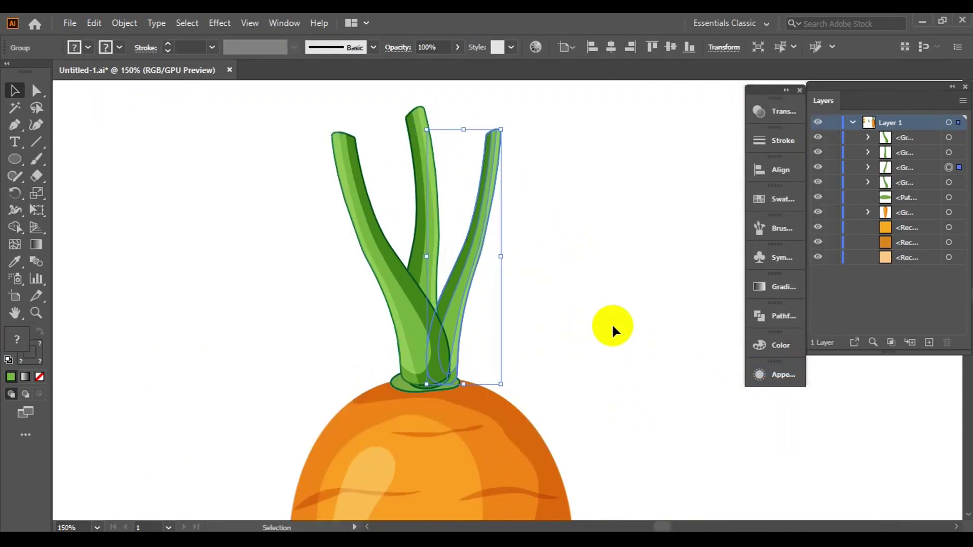
key("ctrl+h")
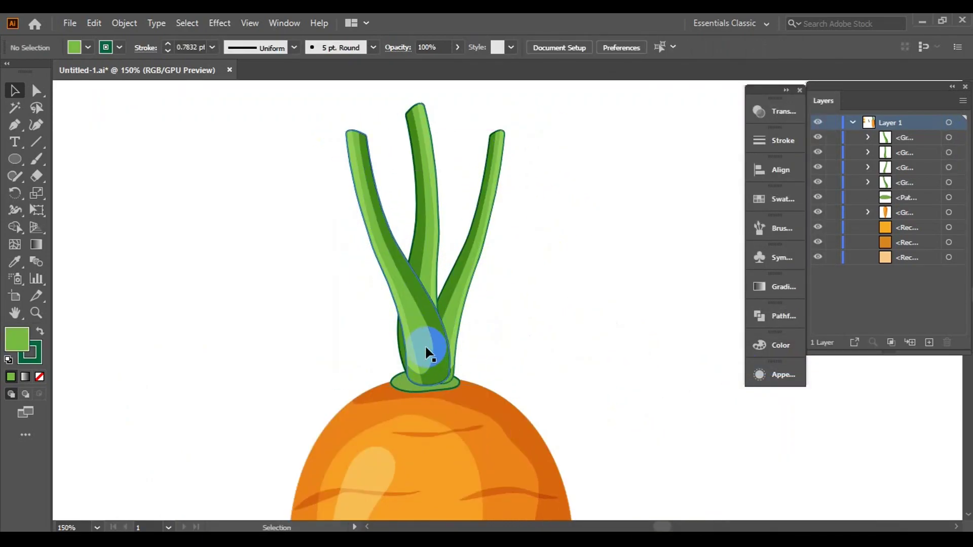
left_click_drag(342, 130, 437, 349)
key("ctrl+equal")
key("ctrl+equal")
left_click_drag(581, 324, 619, 315)
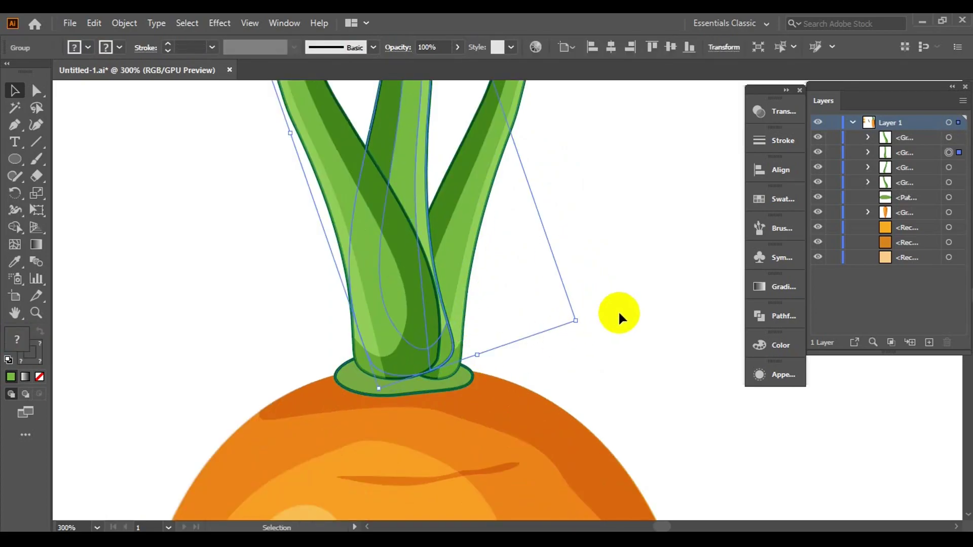
key("ctrl+minus")
mouse_move(522, 210)
left_mouse_down()
mouse_move(576, 392)
mouse_move(574, 340)
left_mouse_up()
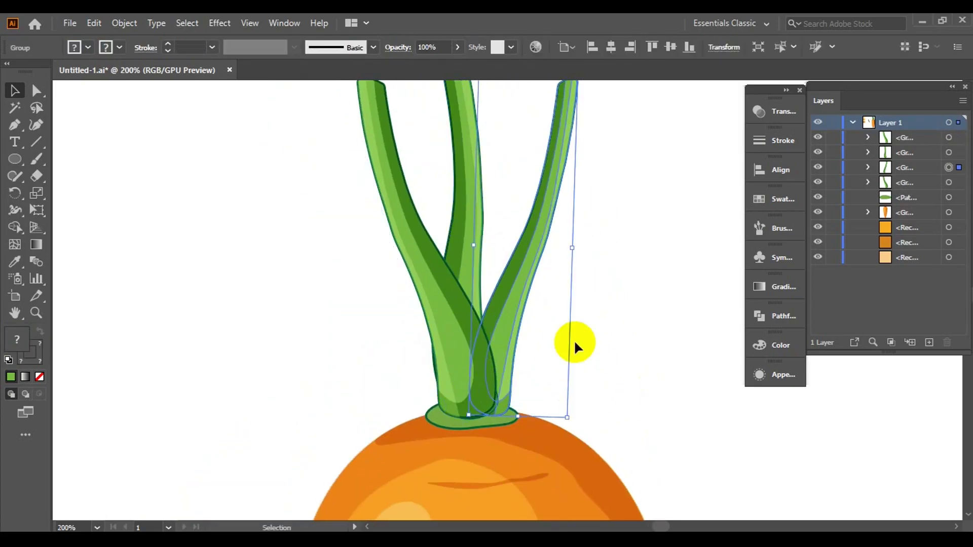
key("ctrl+0")
key("ctrl+1")
left_click(653, 323)
left_click_drag(541, 279, 542, 232)
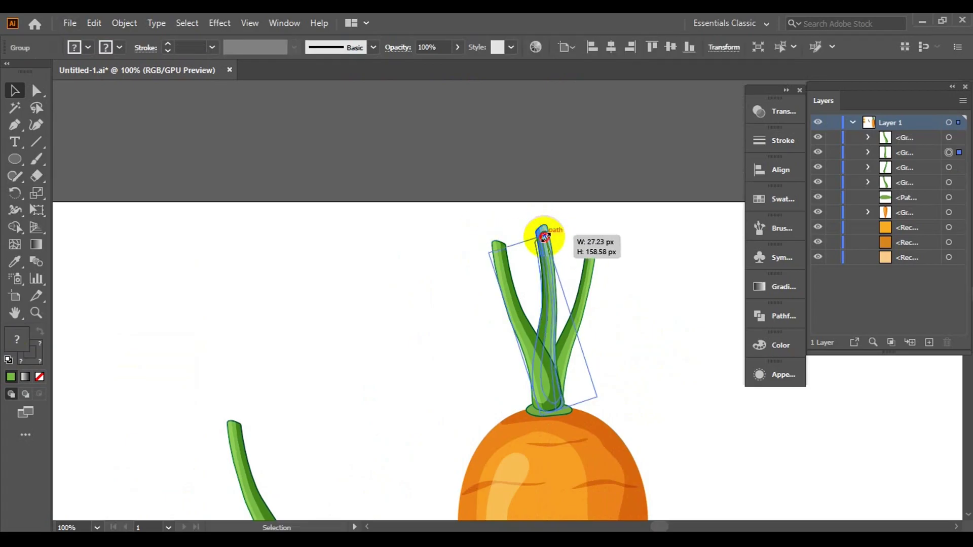
key("ctrl+z")
Move the loose left stalk onto the carrot top and send it behind the others
key("ctrl+0")
left_click(382, 317)
key("ctrl+equal")
key("ctrl+equal")
key("ctrl+0")
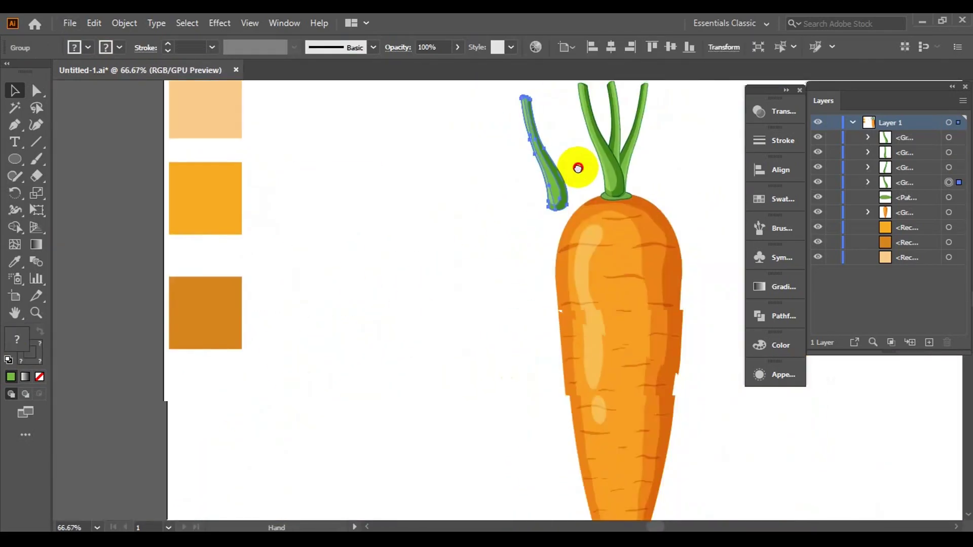
key("ctrl+equal")
key("ctrl+equal")
left_click_drag(384, 265, 546, 416)
key("ctrl+shift+bracketleft")
left_click(641, 377)
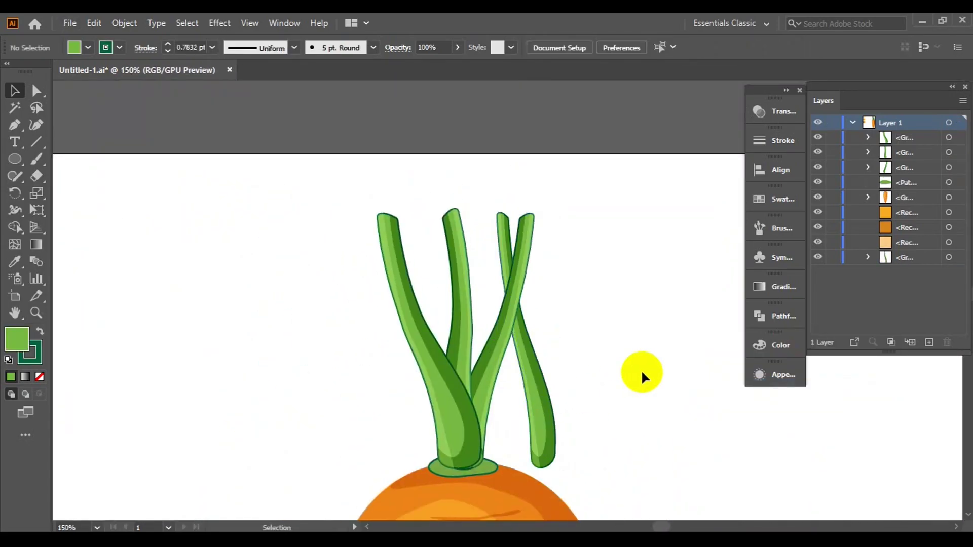
left_click_drag(469, 434, 413, 239)
left_click_drag(427, 277, 429, 277)
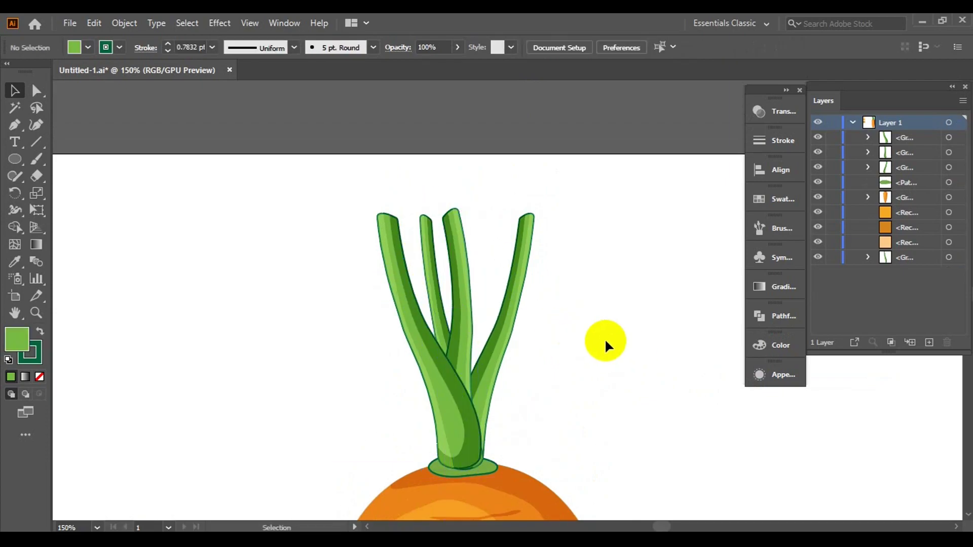
left_click_drag(458, 238, 473, 224)
Adjust the angle of one stalk in the fanned bunch
key("ctrl+0")
key("ctrl+equal")
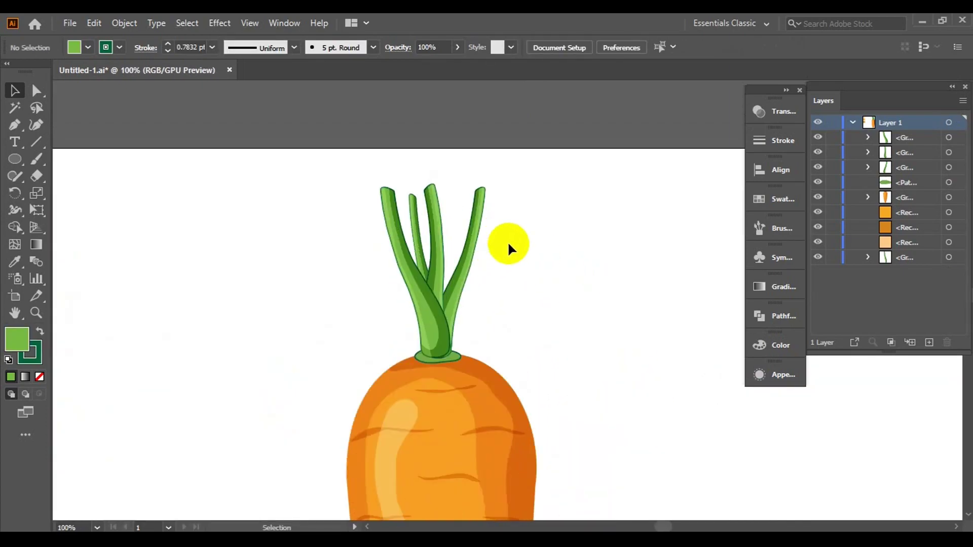
scroll(471, 187, "up", 1)
left_click(423, 284)
left_click_drag(358, 448, 424, 180)
Select the four stalks and group them
left_click(549, 324)
left_click_drag(556, 270, 324, 177)
right_click(370, 233)
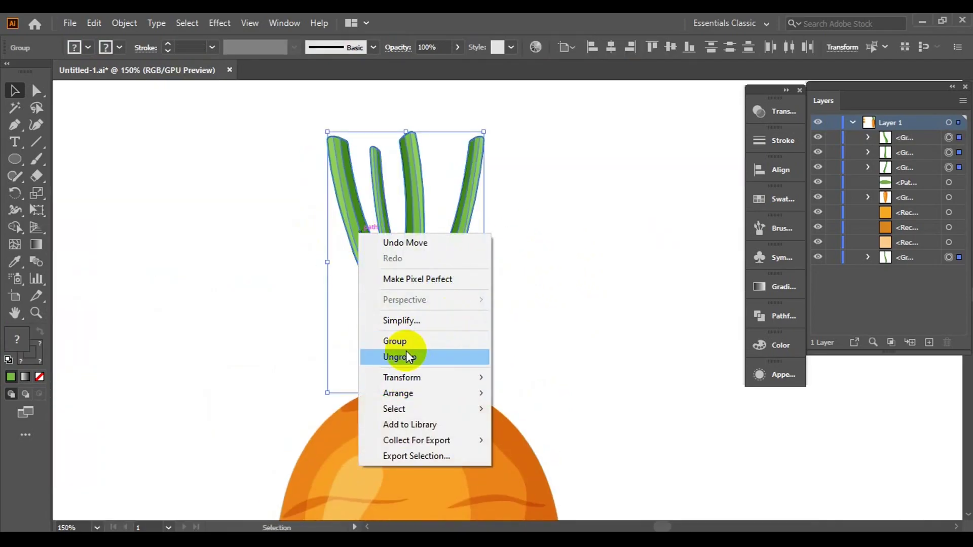
left_click(408, 343)
scroll(424, 361, "up", 2)
scroll(454, 294, "down", 4)
scroll(507, 304, "up", 1)
scroll(539, 311, "up", 3)
Group the whole carrot together with its stalks and cap
left_click(437, 288)
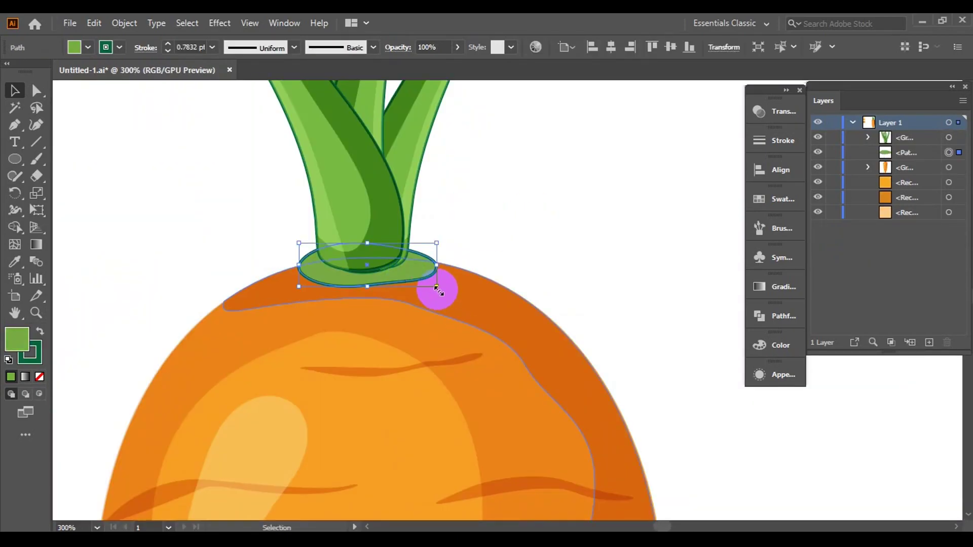
left_click(522, 254)
scroll(600, 236, "down", 6)
left_click(533, 224)
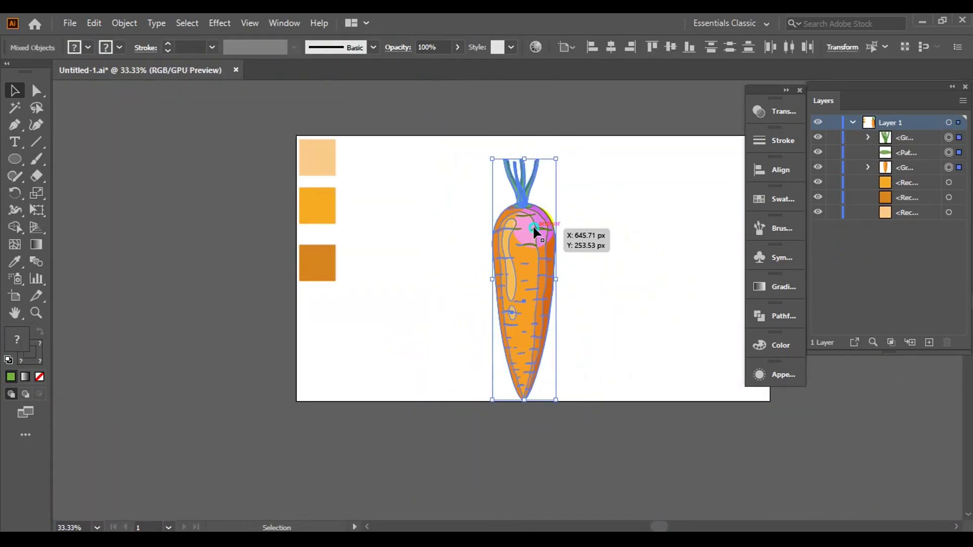
left_click(248, 236)
Duplicate the carrot group beside the first and lock one copy
left_click_drag(441, 284, 329, 271)
left_click(462, 311)
left_click(337, 250)
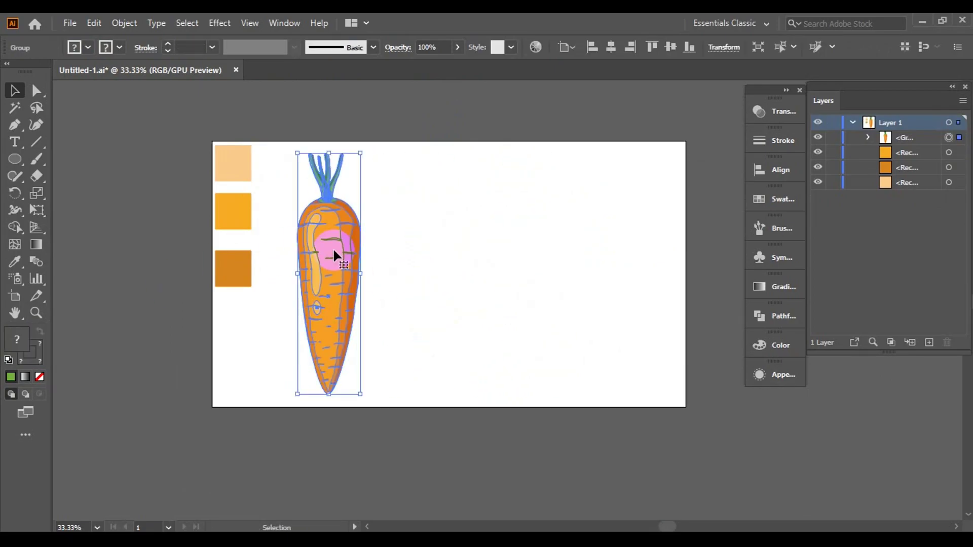
left_click(833, 152)
left_click(560, 256)
scroll(561, 256, "up", 3)
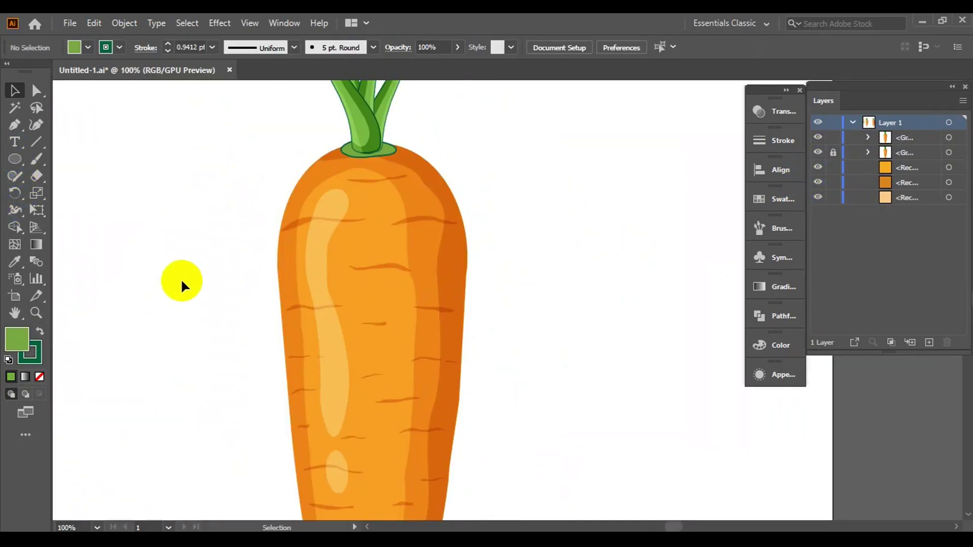
scroll(180, 282, "down", 2)
left_click(121, 210)
left_click(433, 318)
Draw an ellipse across the right carrot's middle and shift it slightly lower
key("l")
scroll(719, 258, "up", 2)
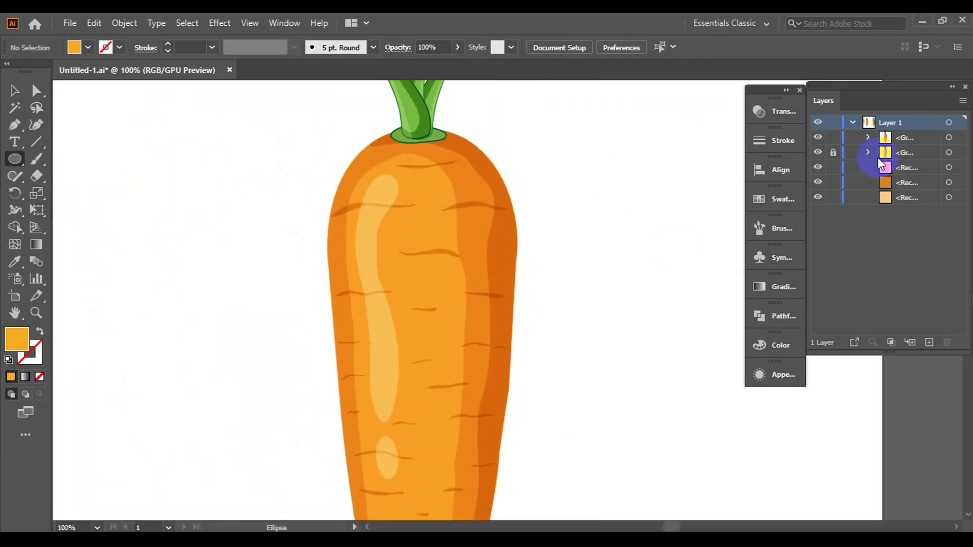
left_click_drag(513, 363, 514, 363)
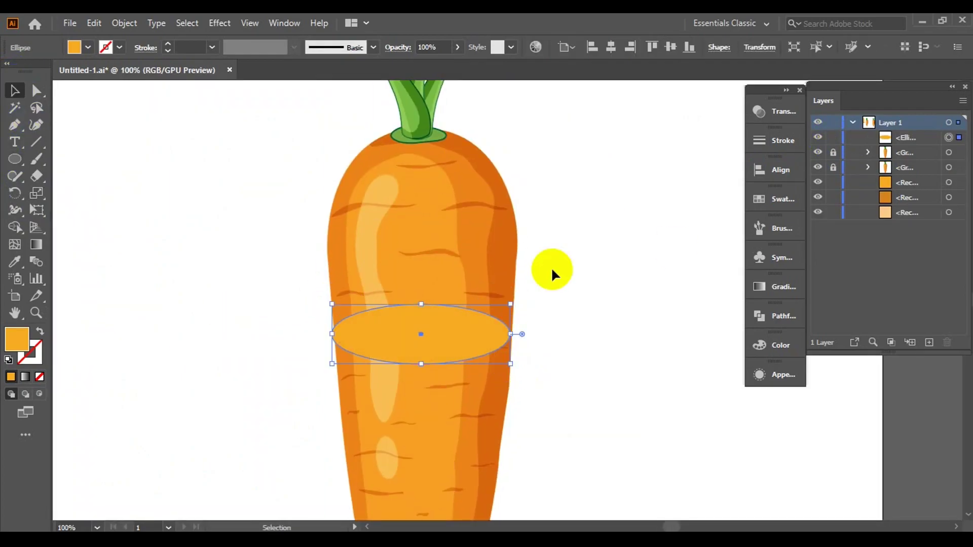
key("ctrl+minus")
left_click(833, 167)
left_click(582, 228)
left_click_drag(519, 213, 391, 298)
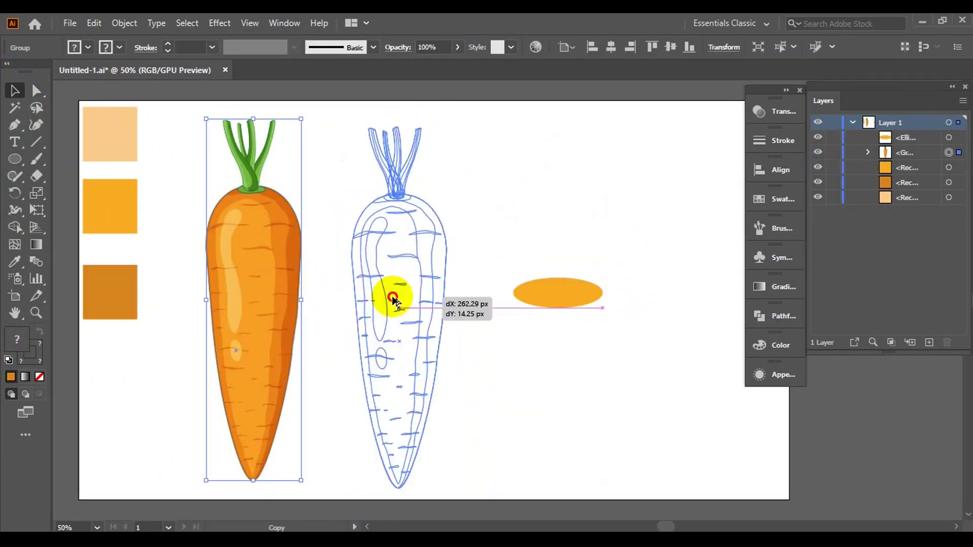
key("ctrl+z")
key("ctrl+2")
scroll(578, 311, "up", 3)
left_click_drag(500, 265, 501, 287)
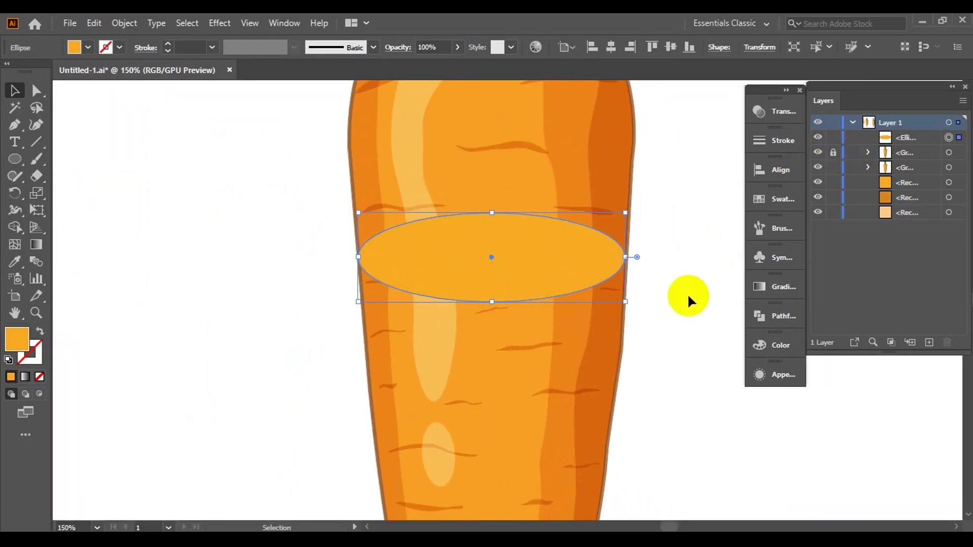
Reselect the oval on the right carrot with the Direct Selection tool
left_click(228, 123)
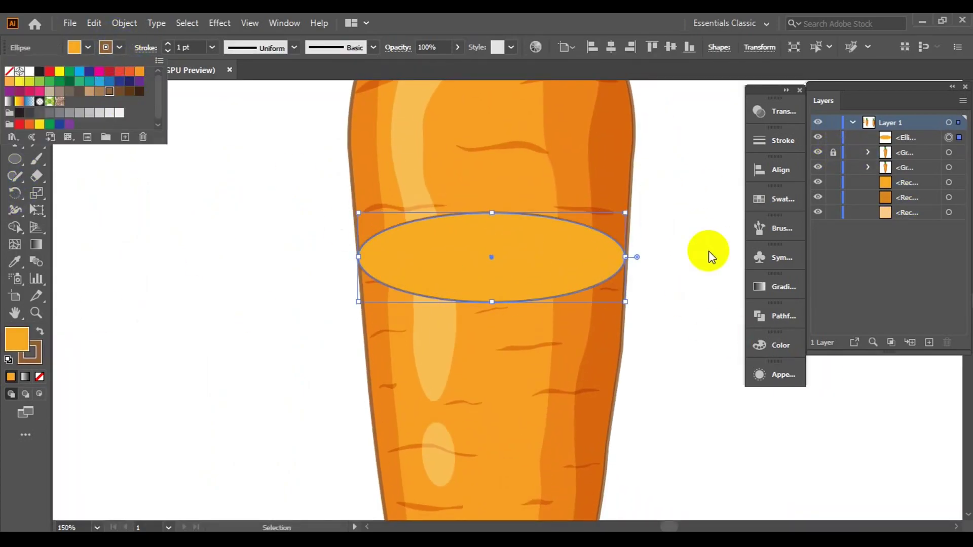
scroll(610, 260, "down", 3)
scroll(610, 260, "up", 1)
left_click(549, 251)
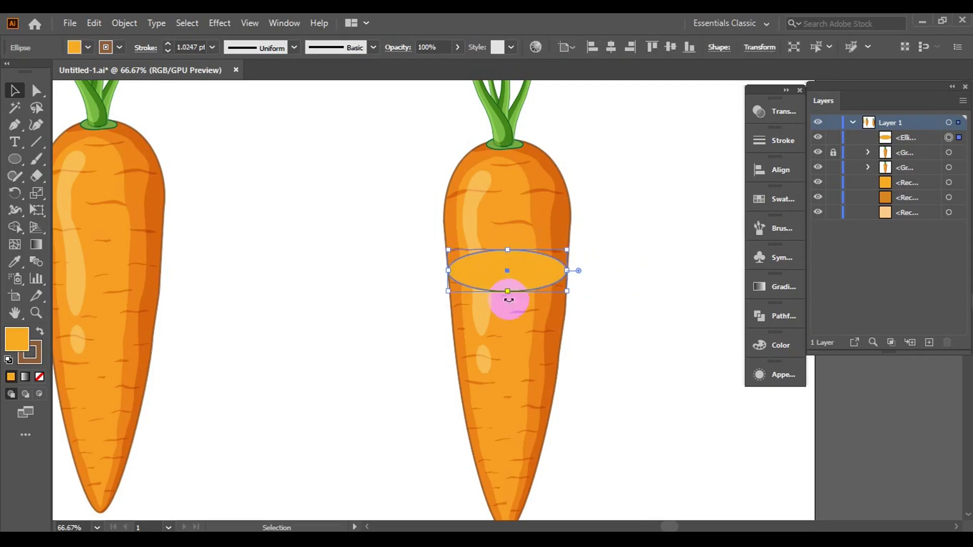
left_click_drag(504, 268, 486, 274)
key("a")
scroll(527, 306, "up", 2)
scroll(649, 302, "down", 3)
scroll(565, 250, "up", 1)
scroll(548, 254, "up", 3)
scroll(617, 271, "down", 5)
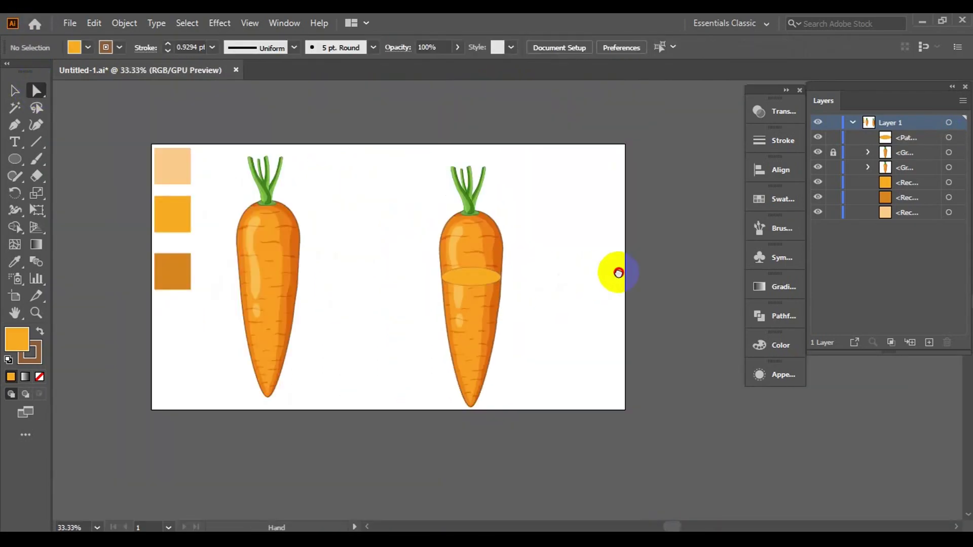
scroll(582, 292, "up", 2)
left_click(445, 274)
scroll(462, 302, "down", 1)
Fill the oval with the dark orange swatch using the Eyedropper
key("i")
left_click(156, 279)
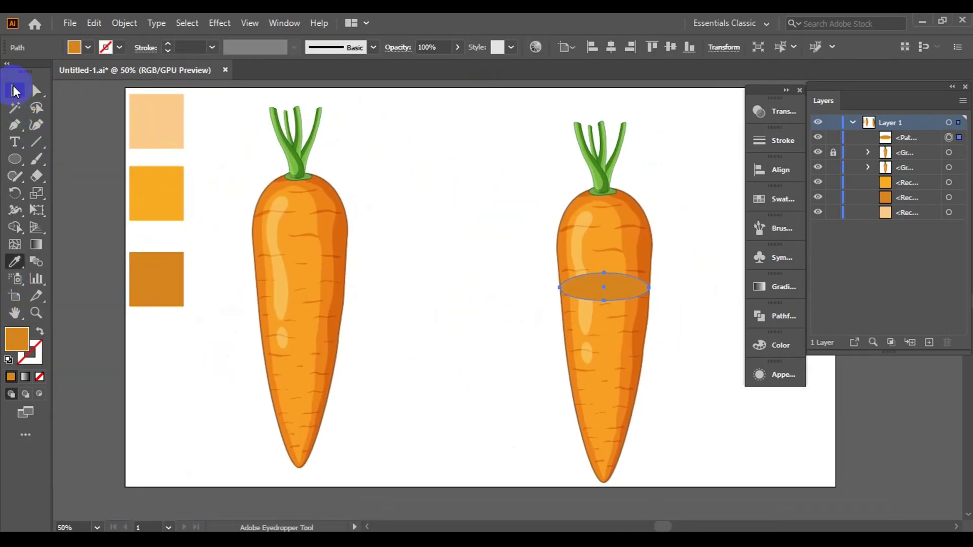
left_click(88, 47)
left_click(594, 288)
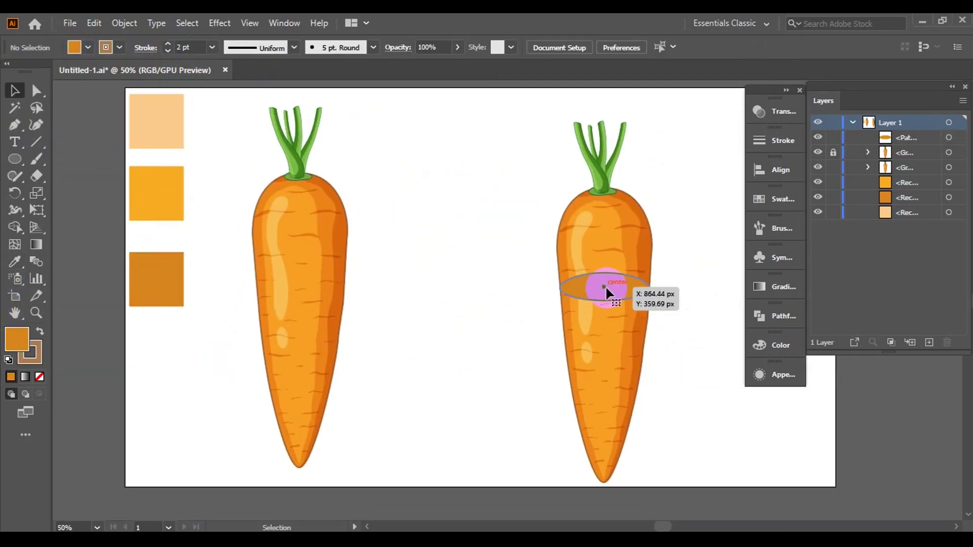
left_click_drag(606, 288, 604, 287)
Make an inset Offset Path copy of the oval and fill it with the orange swatch
left_click(557, 279)
key("ctrl+plus")
key("ctrl+plus")
key("ctrl+plus")
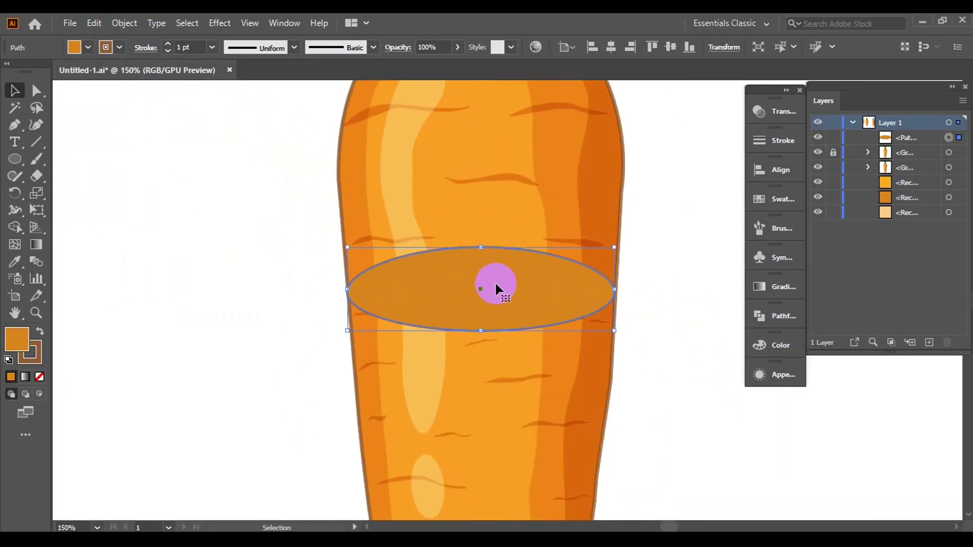
left_click(124, 22)
left_click(385, 400)
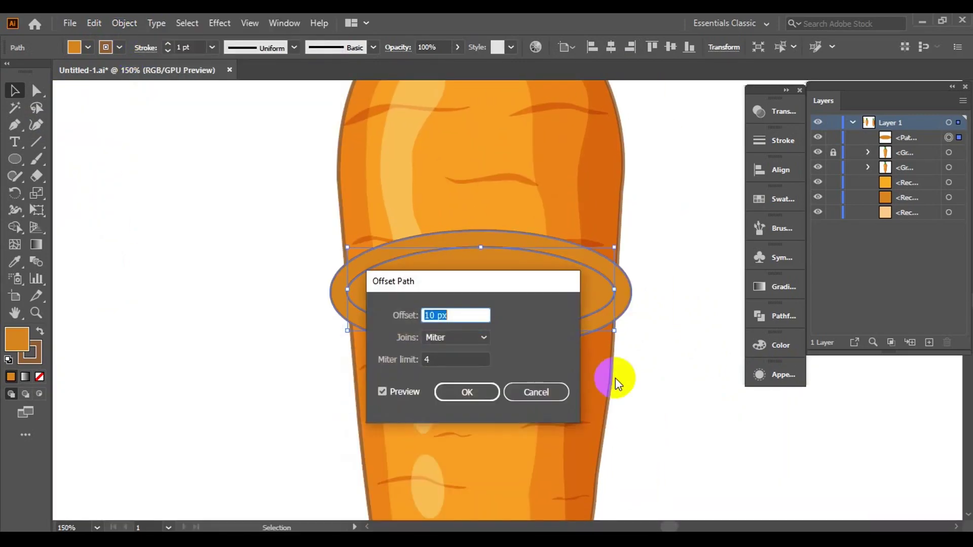
left_click(382, 391)
left_click_drag(469, 287, 463, 375)
left_click(460, 480)
key("ctrl+0")
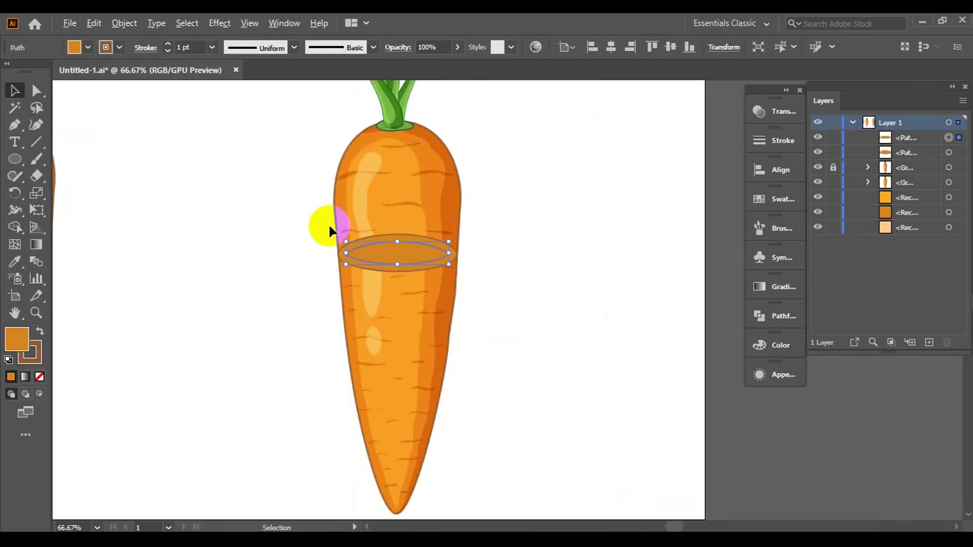
key("i")
left_click(203, 197)
Delete the inner offset oval, keeping only the original slice oval
key("a")
scroll(503, 247, "up", 5)
left_click(445, 255)
scroll(445, 254, "up", 1)
left_click(234, 248)
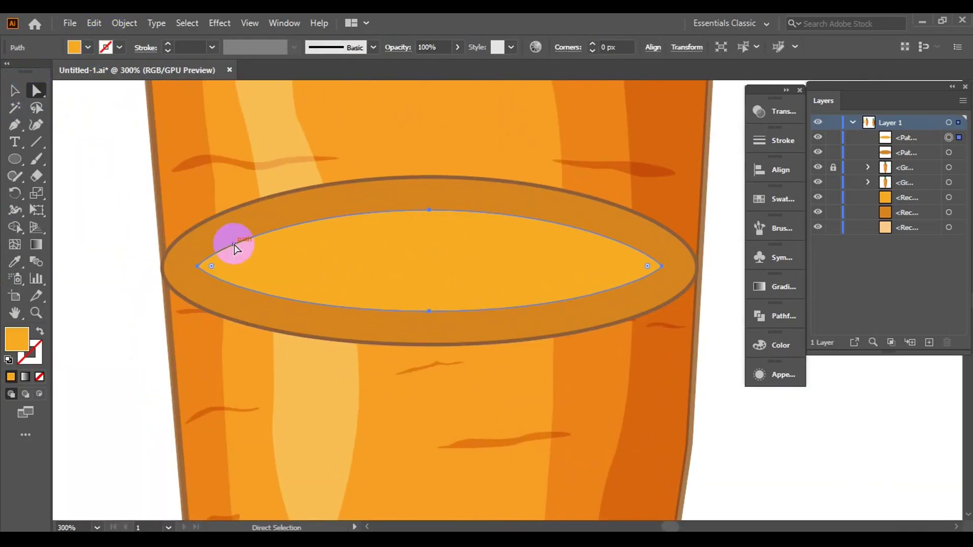
key("Delete")
key("v")
scroll(709, 235, "down", 5)
Paste a copy behind the oval and give the front oval a lighter orange fill
left_click(508, 284)
scroll(381, 289, "up", 3)
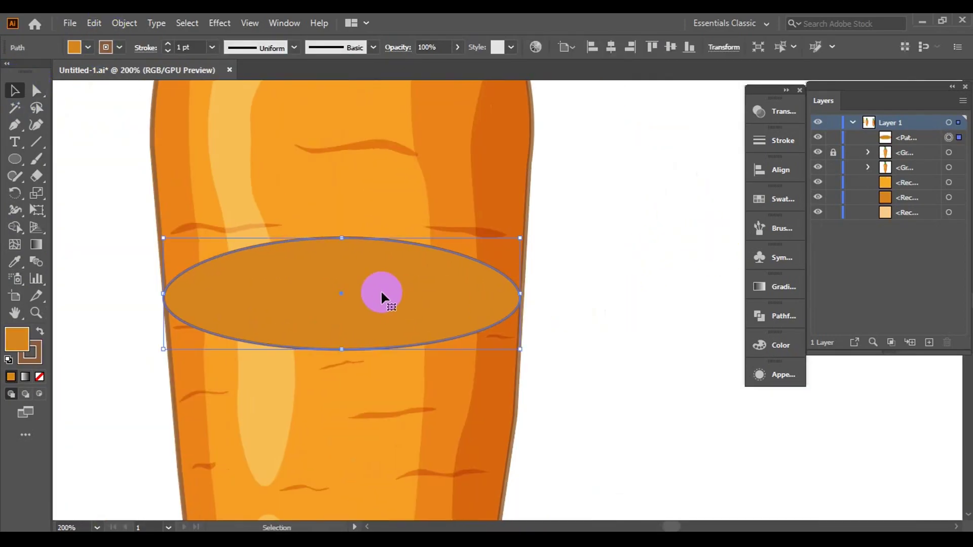
left_click(95, 23)
left_click(136, 138)
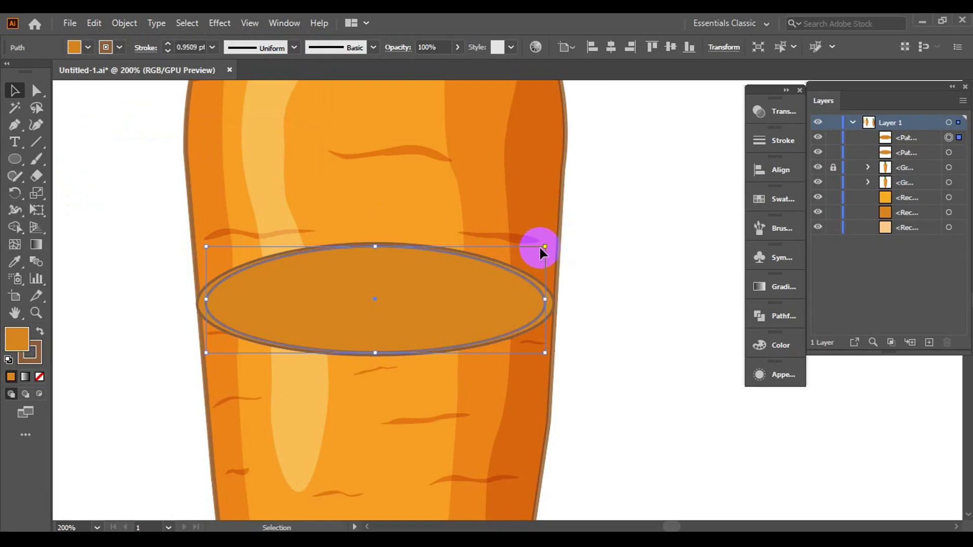
scroll(349, 263, "down", 5)
key("i")
left_click(63, 127)
Shift the back copy down so a darker orange rim shows beneath the face
key("v")
scroll(559, 235, "up", 5)
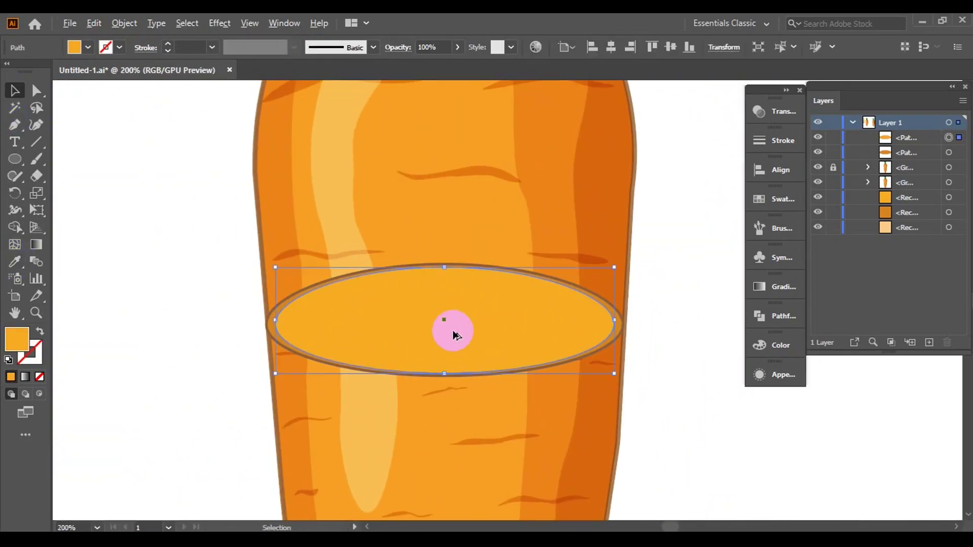
scroll(451, 330, "up", 3)
left_click_drag(439, 445, 435, 419)
scroll(662, 391, "down", 3)
scroll(662, 391, "up", 3)
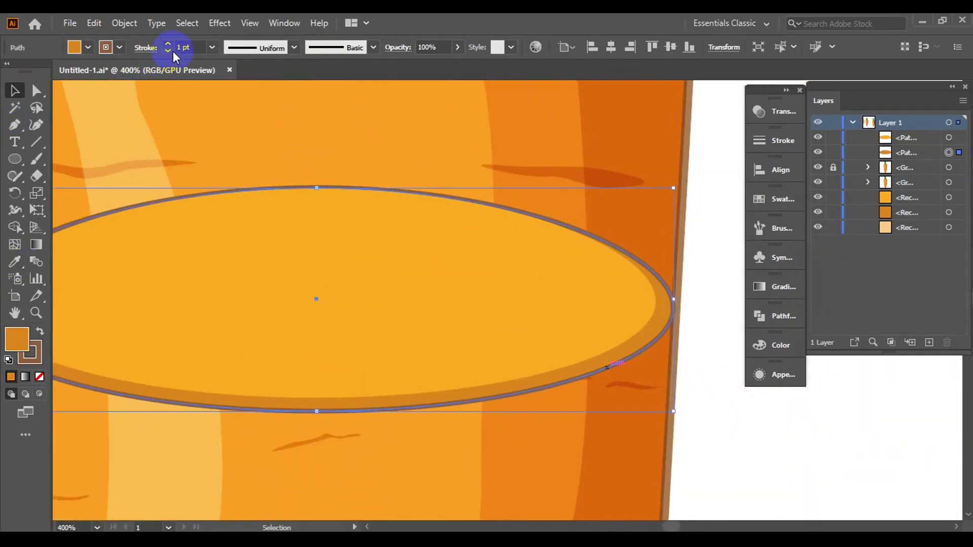
scroll(668, 380, "down", 5)
Keep the top cut-face oval at full opacity with a lighter orange fill
left_click(457, 47)
mouse_move(456, 65)
left_mouse_down()
mouse_move(436, 74)
mouse_move(458, 65)
left_mouse_up()
left_click(775, 345)
mouse_move(701, 389)
left_mouse_down()
mouse_move(680, 389)
mouse_move(651, 411)
left_mouse_up()
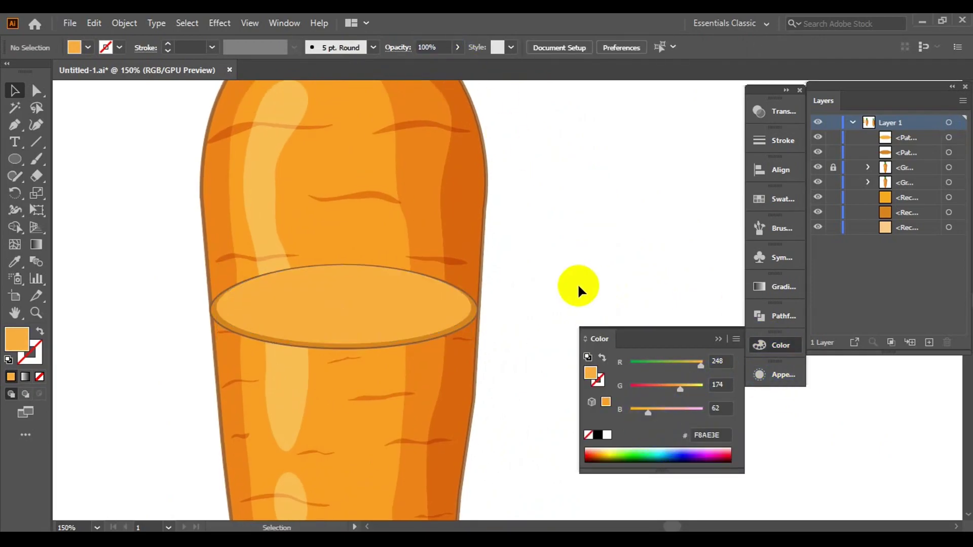
Lock the carrot artwork and give the rim oval a thin dark orange outline
scroll(577, 287, "down", 3)
scroll(527, 289, "up", 2)
left_click(833, 182)
left_click(529, 268)
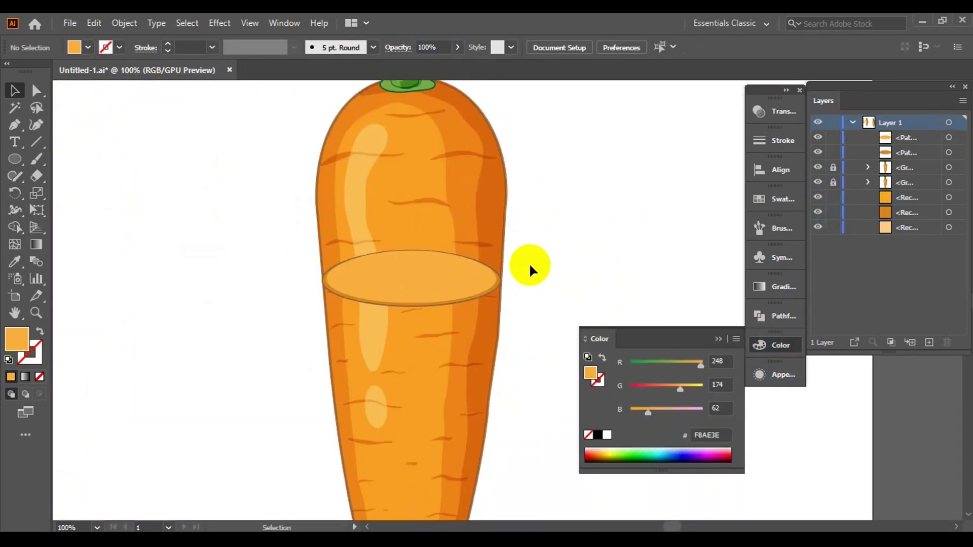
scroll(529, 269, "up", 3)
left_click(525, 277)
left_click_drag(701, 387, 669, 386)
left_click(652, 293)
Draw an inner oval inside the cut face with no outline
scroll(118, 105, "left", 1)
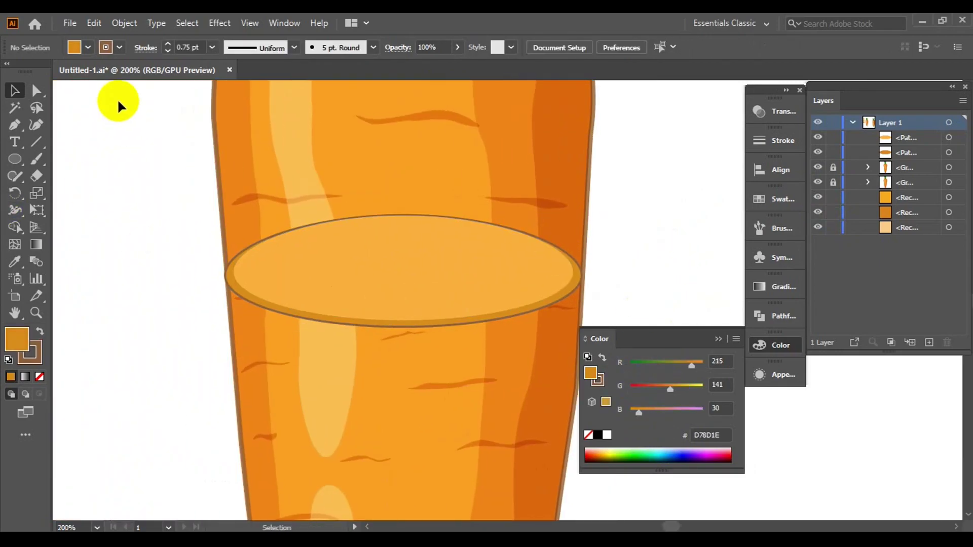
scroll(312, 258, "up", 1)
left_click_drag(583, 310, 582, 309)
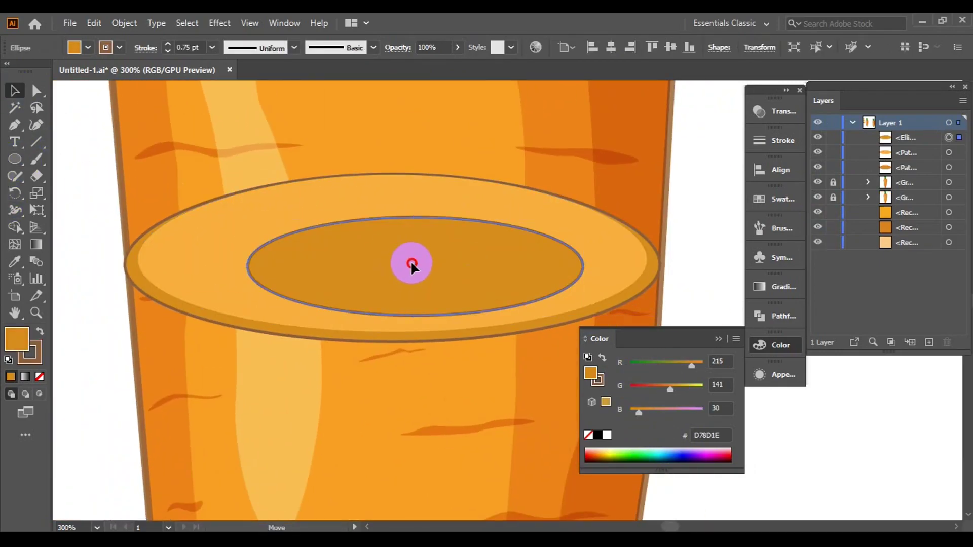
key("v")
key("ctrl+1")
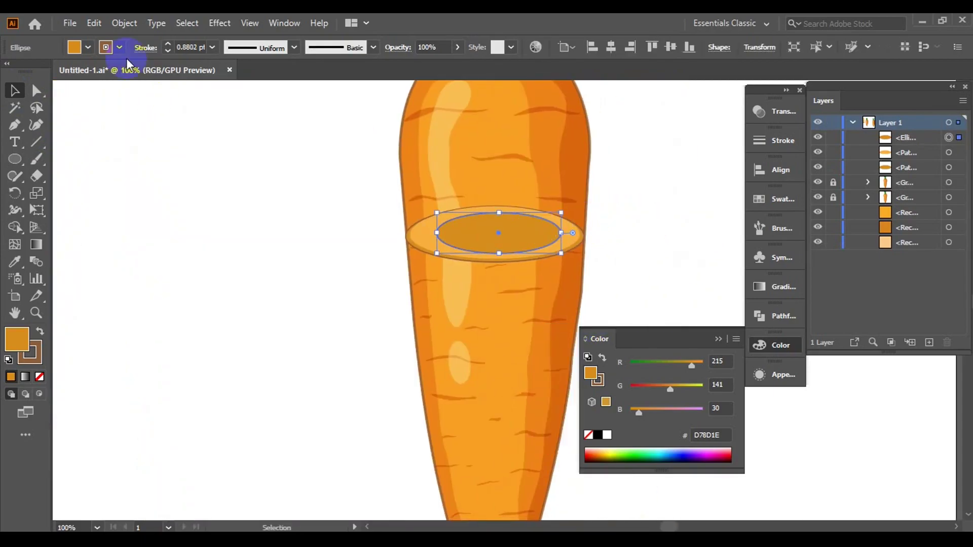
left_click(603, 271)
Nudge the inner oval's bottom anchor point slightly upward
left_click(426, 252)
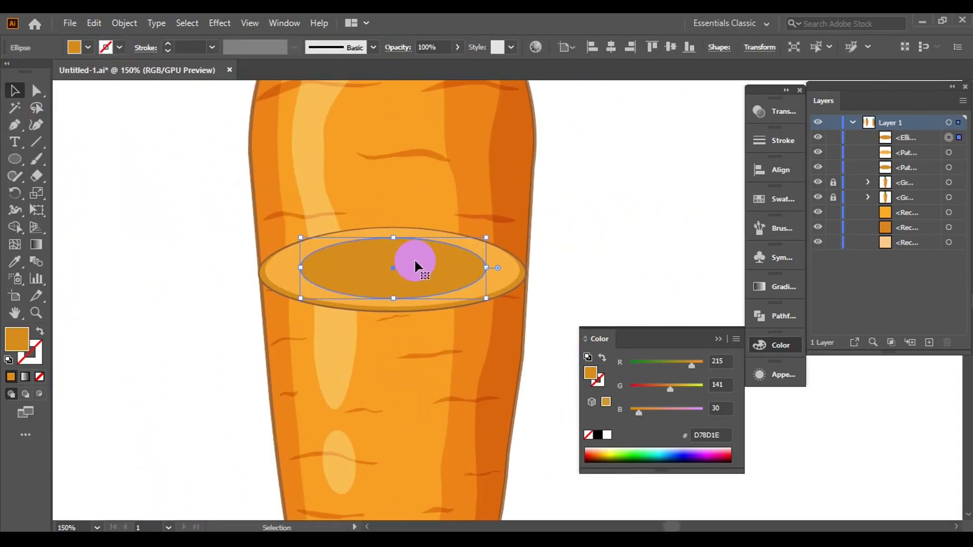
key("a")
left_click(413, 264)
scroll(427, 278, "up", 3)
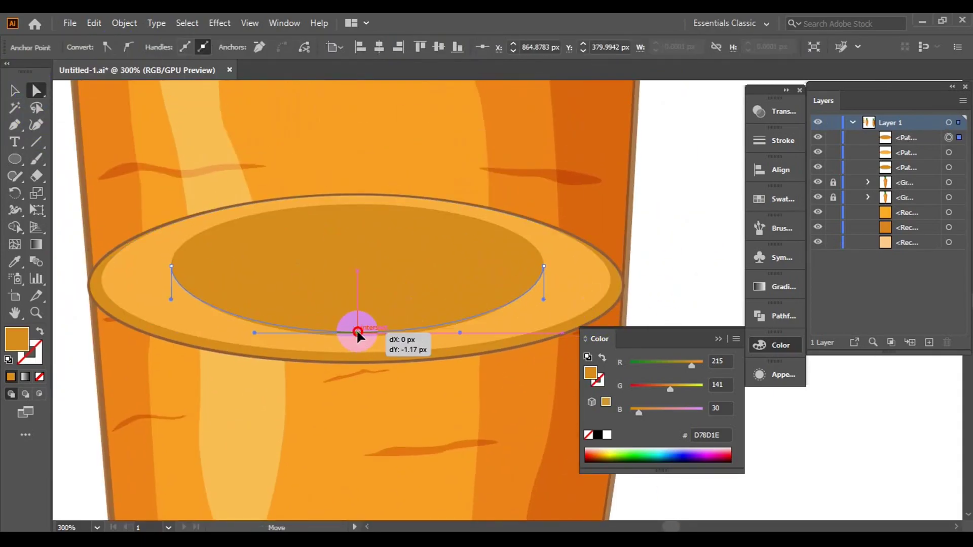
left_click_drag(357, 331, 357, 331)
key("v")
scroll(571, 223, "down", 4)
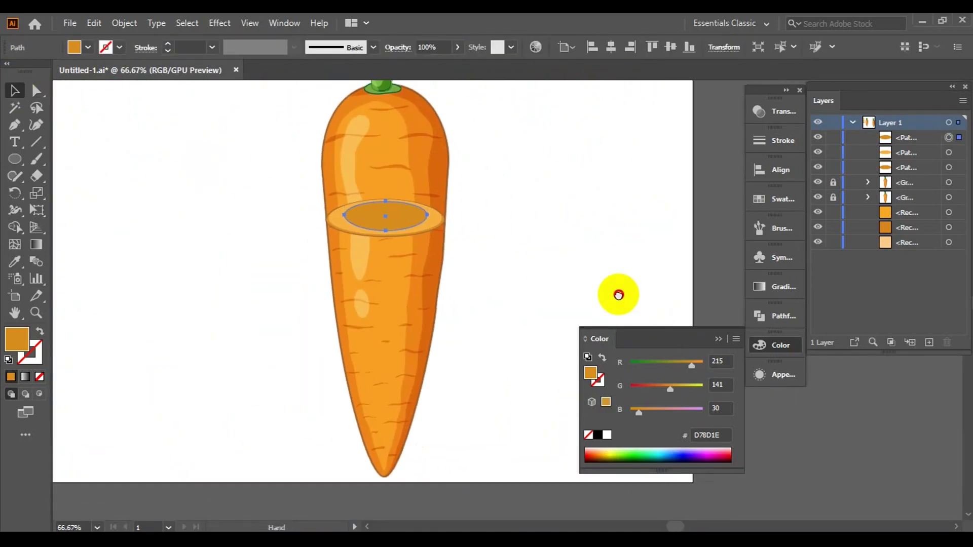
Lock the cut-face ovals in place with Ctrl+2
left_click(375, 242)
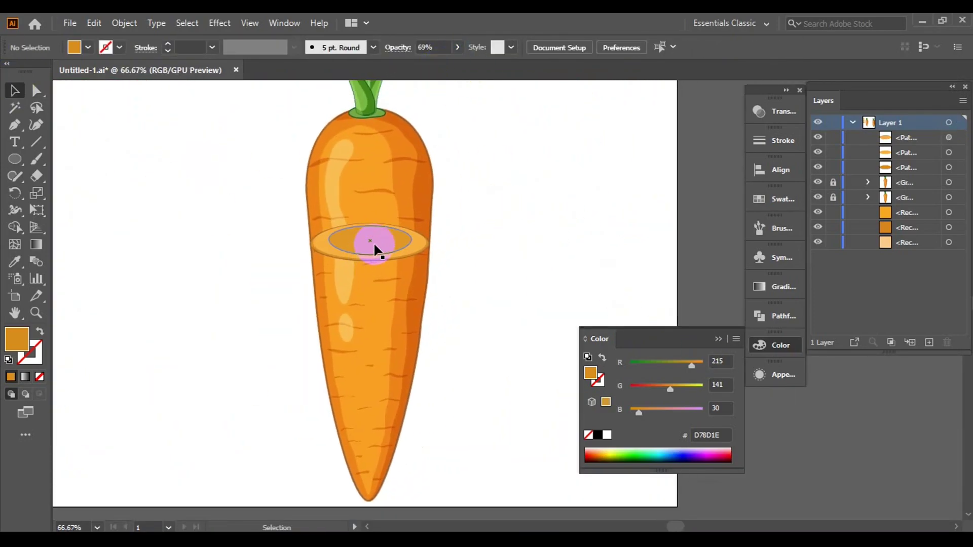
scroll(419, 252, "up", 1)
left_click(347, 235)
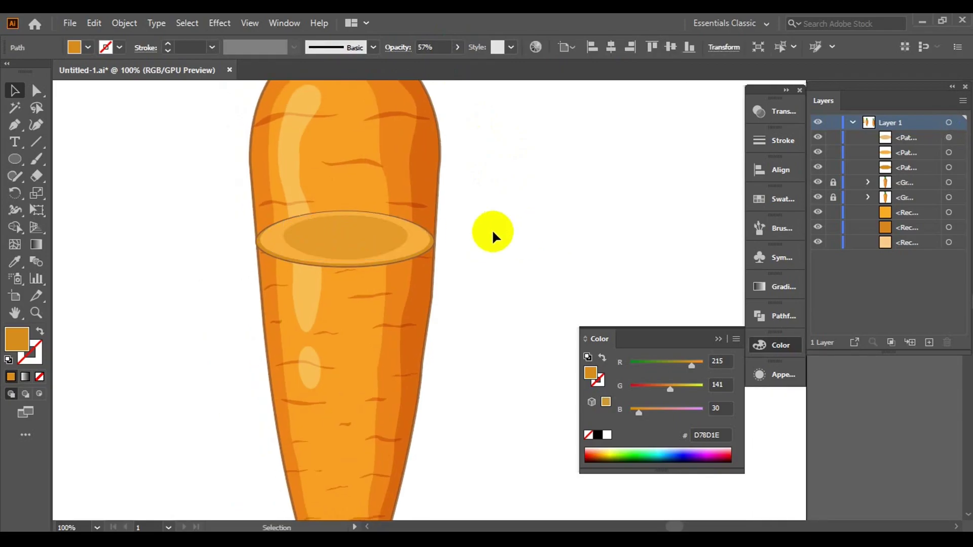
key("ctrl+2")
scroll(367, 238, "up", 1)
Draw a thin vertical tan oval at the centre of the core
scroll(396, 270, "up", 1)
key("l")
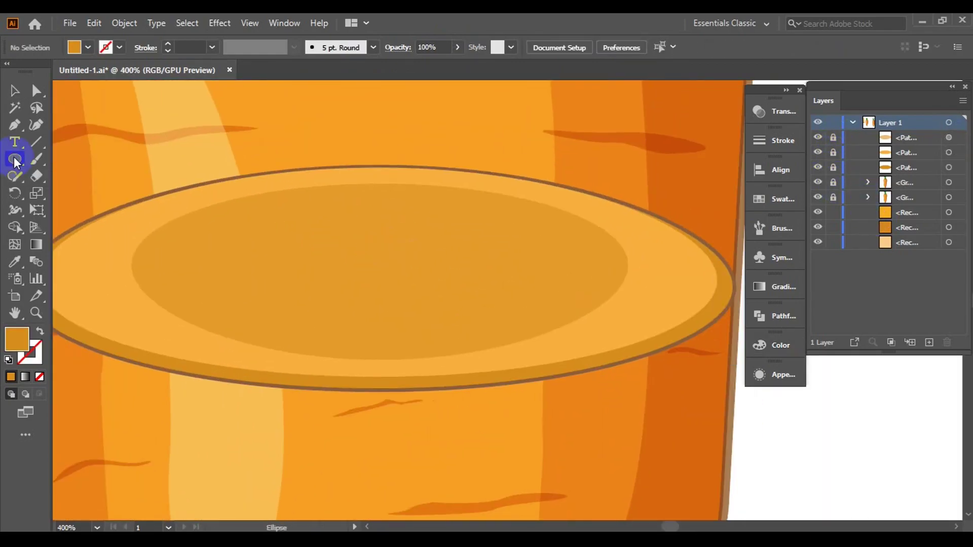
left_click(87, 47)
left_click(89, 101)
left_click_drag(376, 207, 388, 349)
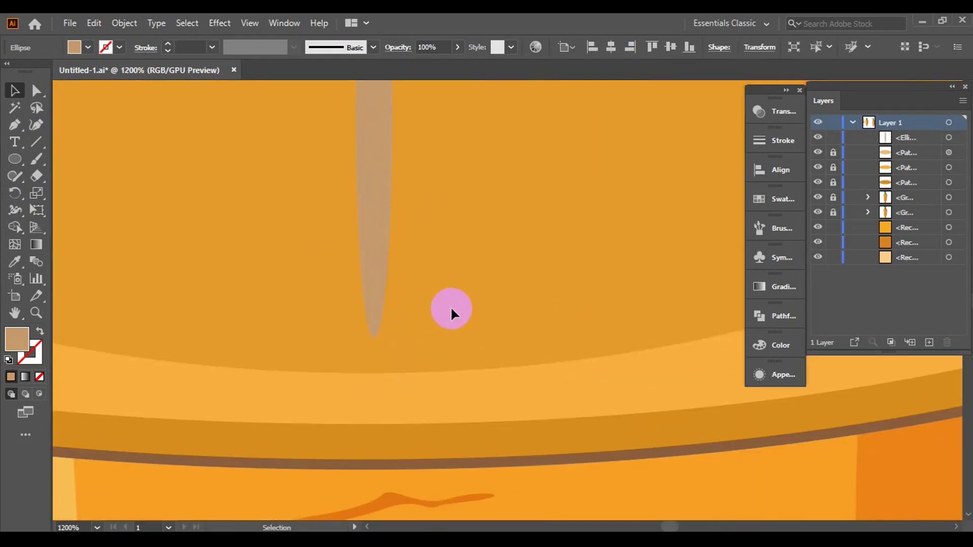
Draw a long thin horizontal tan ray across the core
scroll(451, 306, "down", 1)
left_click_drag(332, 267, 143, 226)
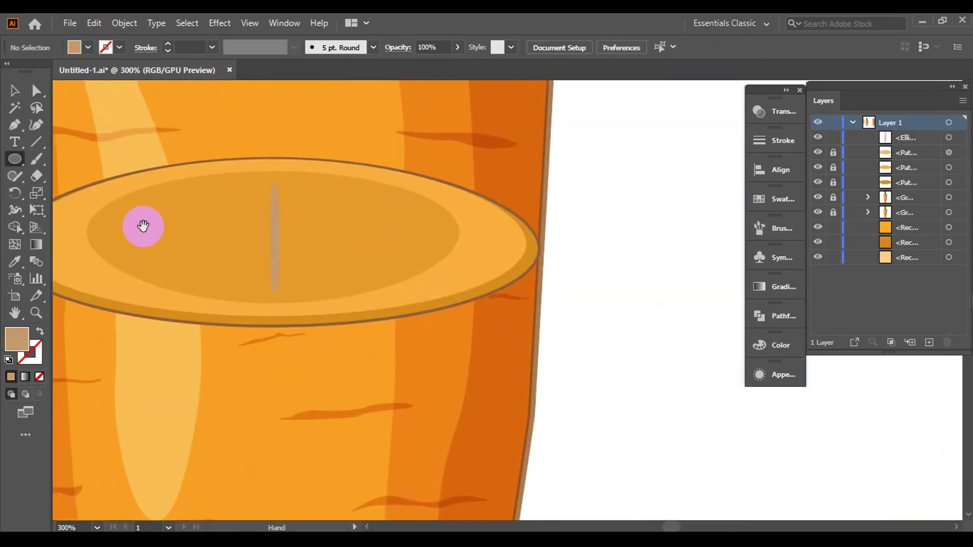
left_click_drag(405, 238, 406, 236)
scroll(391, 282, "up", 1)
key("v")
scroll(464, 264, "up", 1)
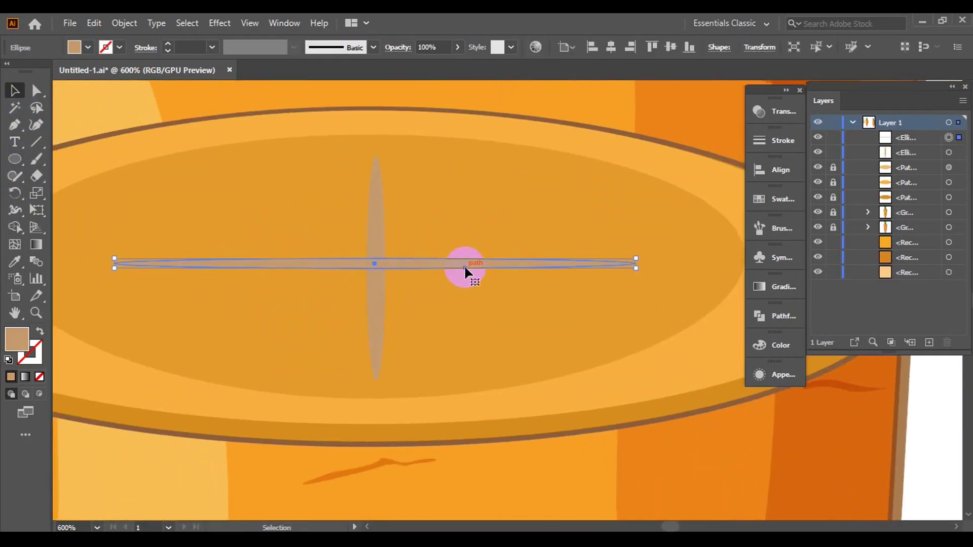
Make rotated copies of the ray, repeating with Ctrl+D to form a starburst
key("r")
left_click(374, 263, "alt")
left_click(406, 331)
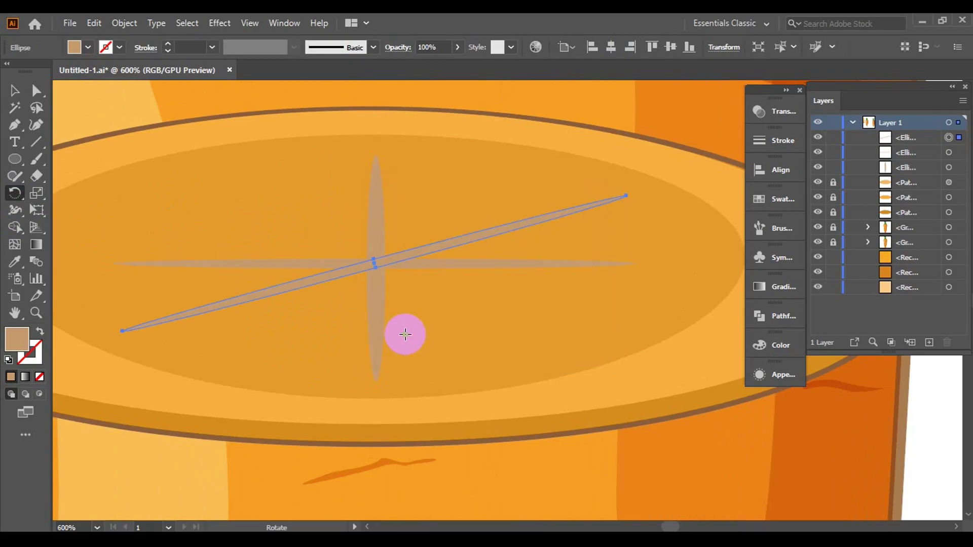
left_click(374, 263, "alt")
left_click(404, 329)
key("ctrl+d")
key("ctrl+d")
key("ctrl+d")
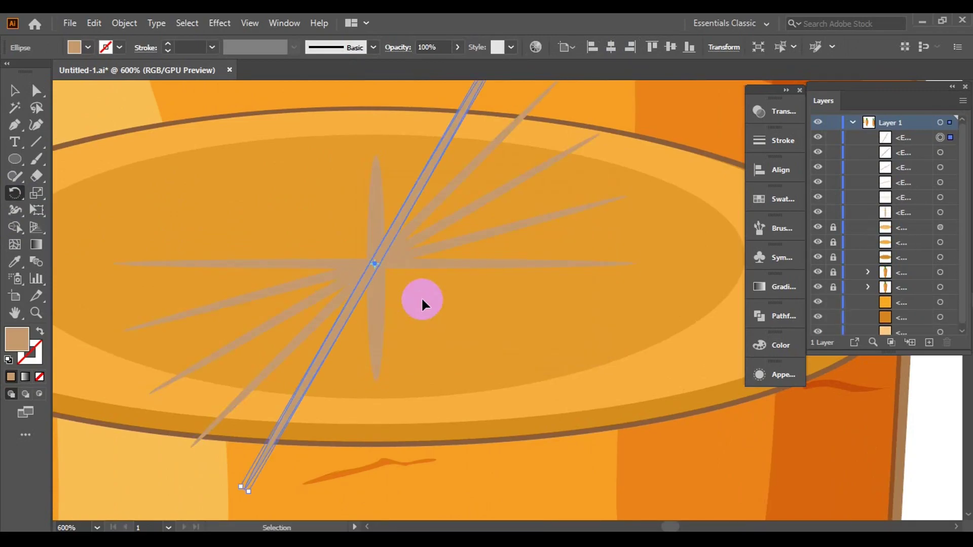
key("ctrl+d")
key("ctrl+d")
key("ctrl+d")
key("v")
Shorten several rays to vary the starburst lengths, then select the rays
mouse_move(677, 243)
left_mouse_down()
mouse_move(586, 143)
mouse_move(612, 256)
mouse_move(278, 328)
left_mouse_up()
key("ctrl+minus")
key("ctrl+shift+a")
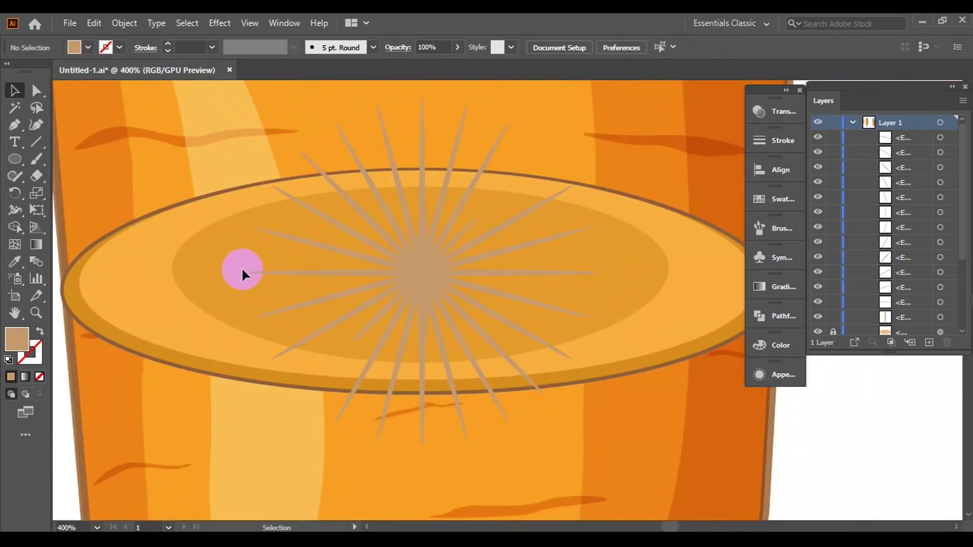
scroll(278, 320, "up", 4)
mouse_move(456, 260)
left_mouse_down()
mouse_move(256, 214)
mouse_move(480, 321)
left_mouse_up()
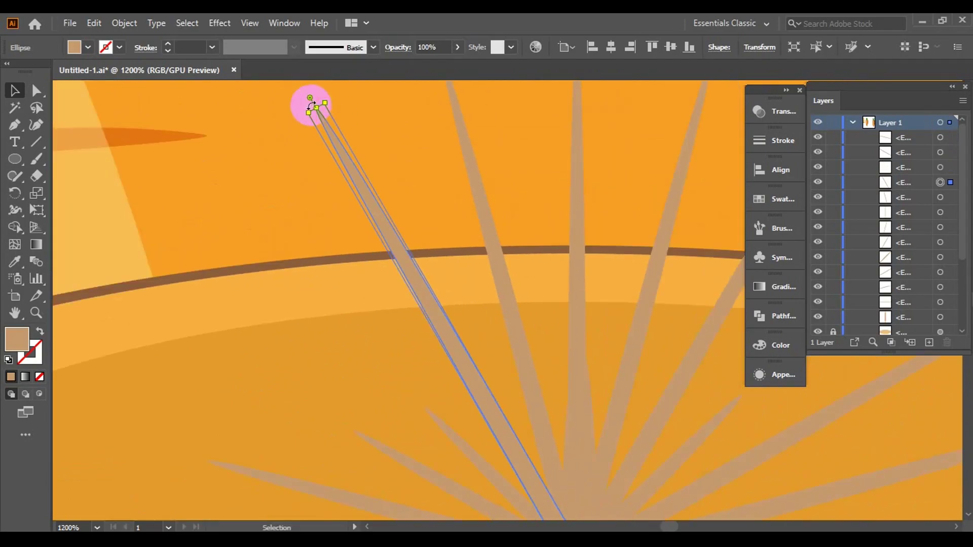
mouse_move(527, 441)
left_mouse_down()
mouse_move(511, 458)
mouse_move(423, 146)
left_mouse_up()
scroll(548, 169, "down", 3)
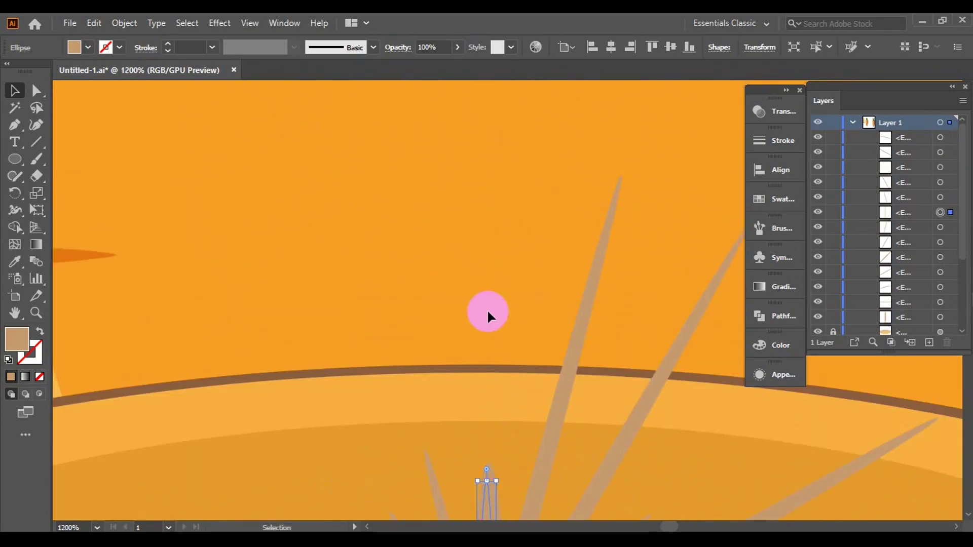
scroll(487, 309, "down", 3)
key("ctrl+shift+a")
left_click(318, 234)
Change the starburst rays' fill to pale yellow
left_click(306, 232)
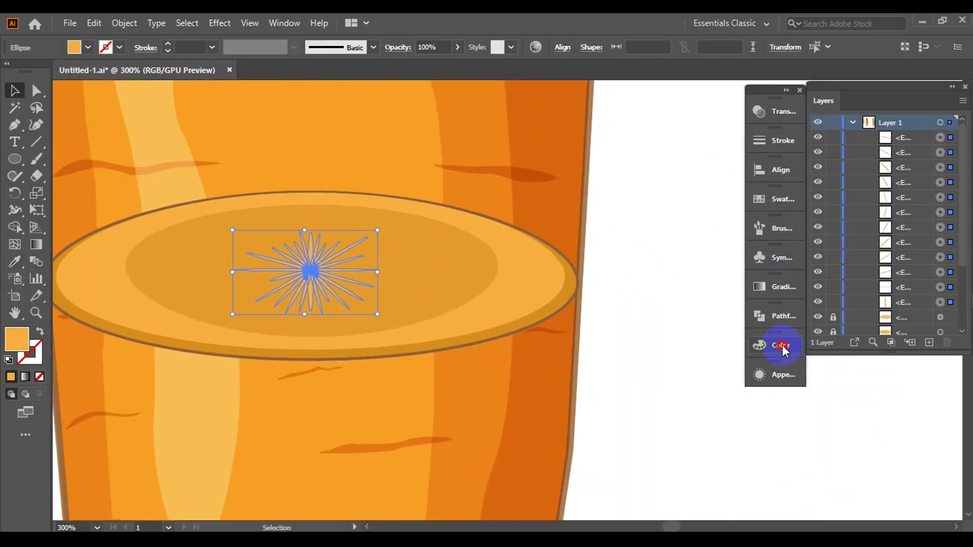
scroll(306, 232, "up", 1)
left_click(780, 345)
left_click(388, 284)
left_click_drag(388, 284, 217, 223)
left_click_drag(648, 412, 687, 415)
scroll(531, 250, "down", 5)
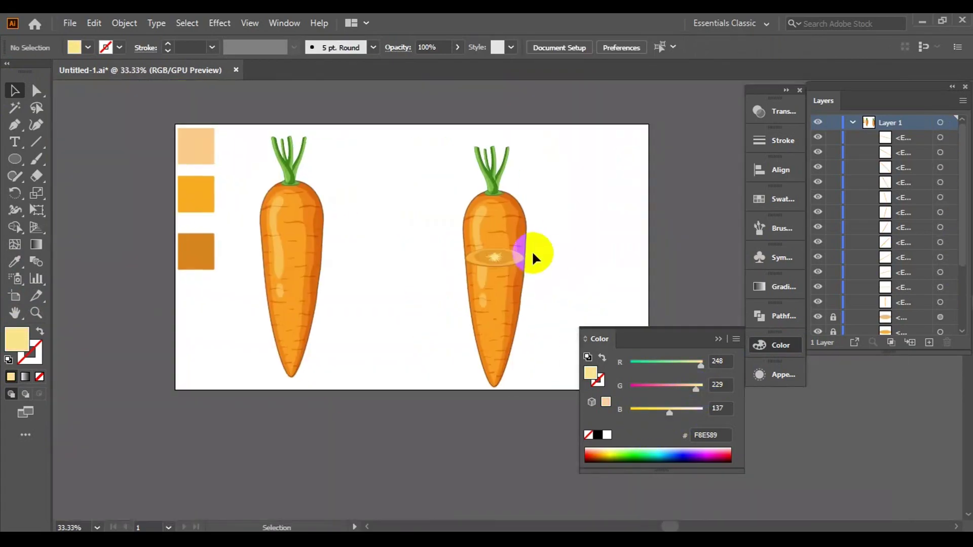
scroll(492, 257, "up", 3)
Rotate one starburst ray to a new angle around the centre
left_click(492, 256)
scroll(441, 247, "up", 8)
left_click_drag(506, 235, 516, 257)
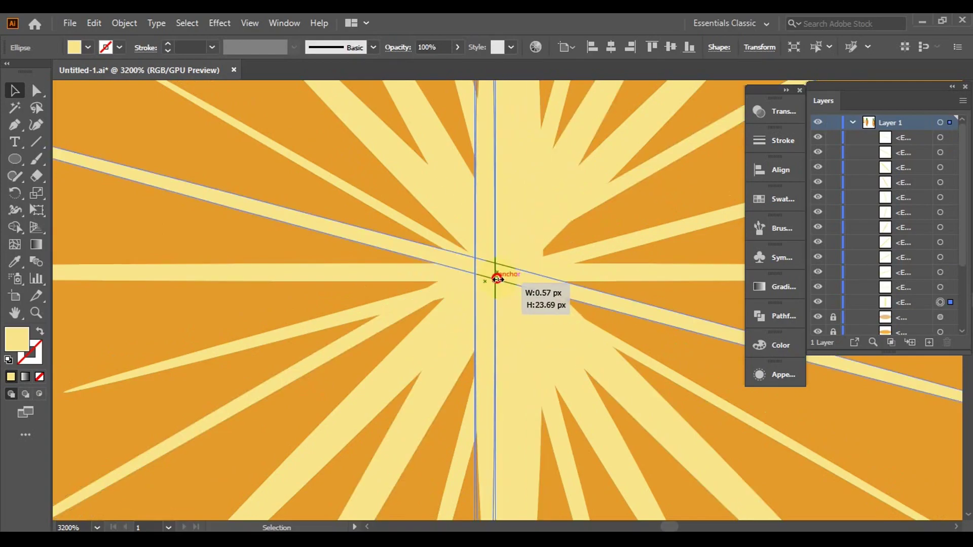
left_click_drag(516, 257, 462, 223)
left_click_drag(570, 327, 460, 341)
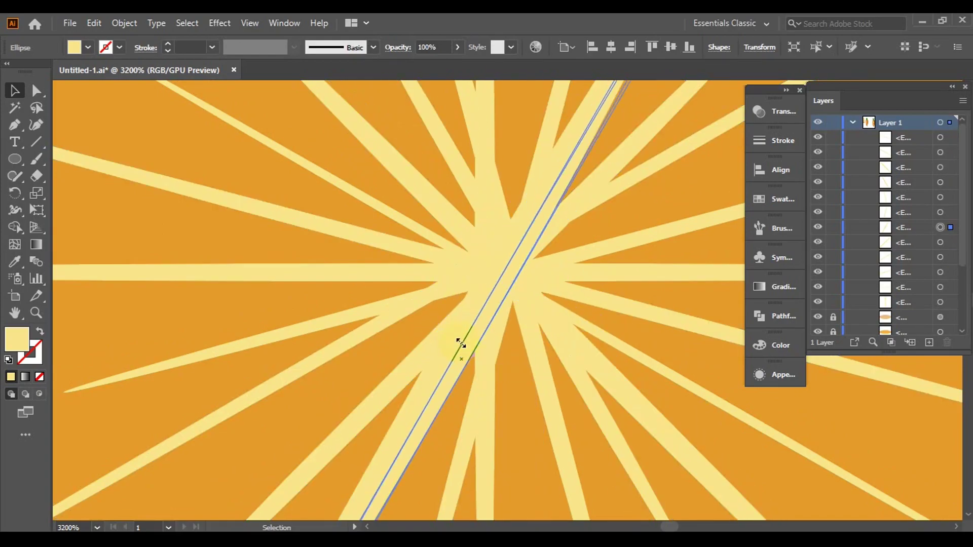
scroll(673, 312, "down", 10)
Move the starburst to the cut-face centre and group the rays
key("ctrl+a")
left_click_drag(482, 296, 478, 243)
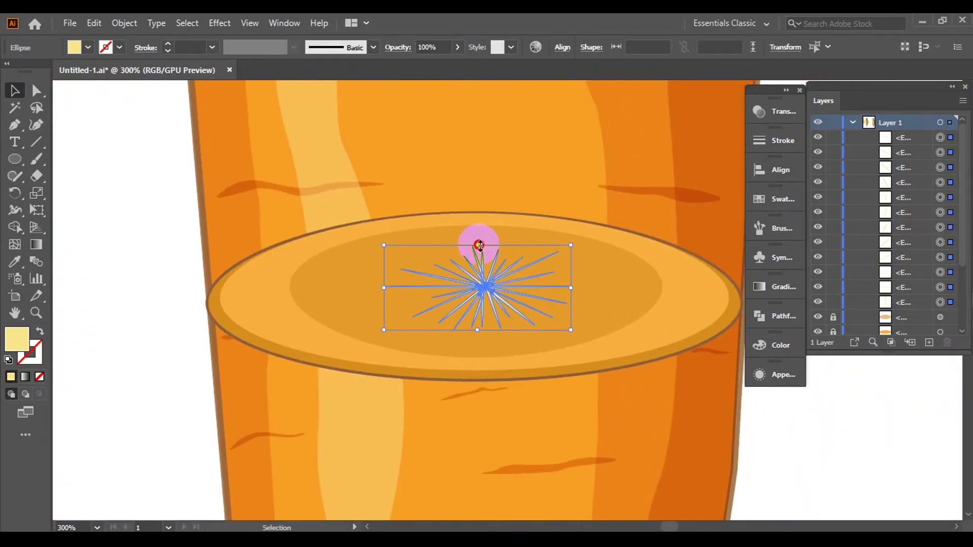
scroll(547, 276, "down", 5)
scroll(547, 276, "up", 3)
key("ctrl+shift+a")
key("ctrl+g")
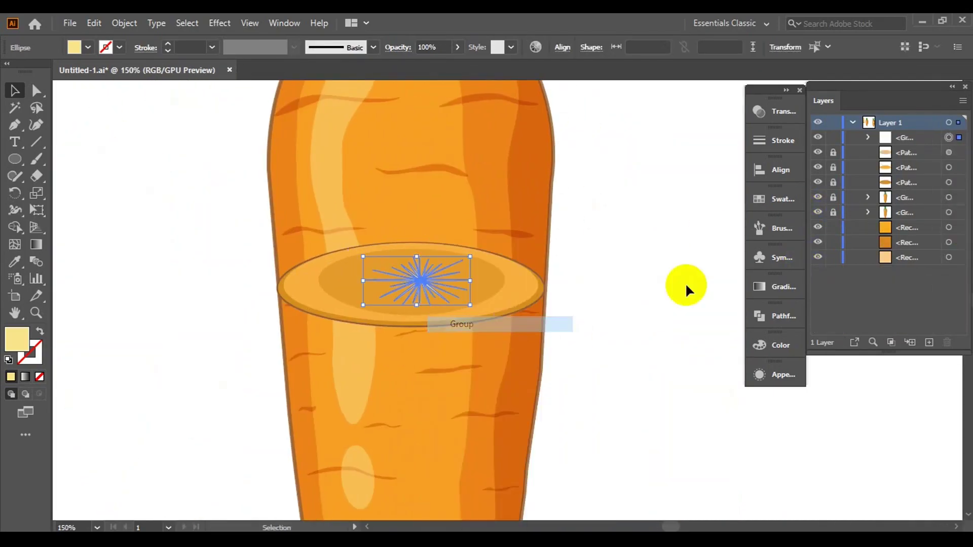
Lock the carrot parts and thin the cut-face ellipse outline to 0.5 pt
left_click(687, 284)
left_click(833, 153)
left_click(538, 286)
left_click(772, 345)
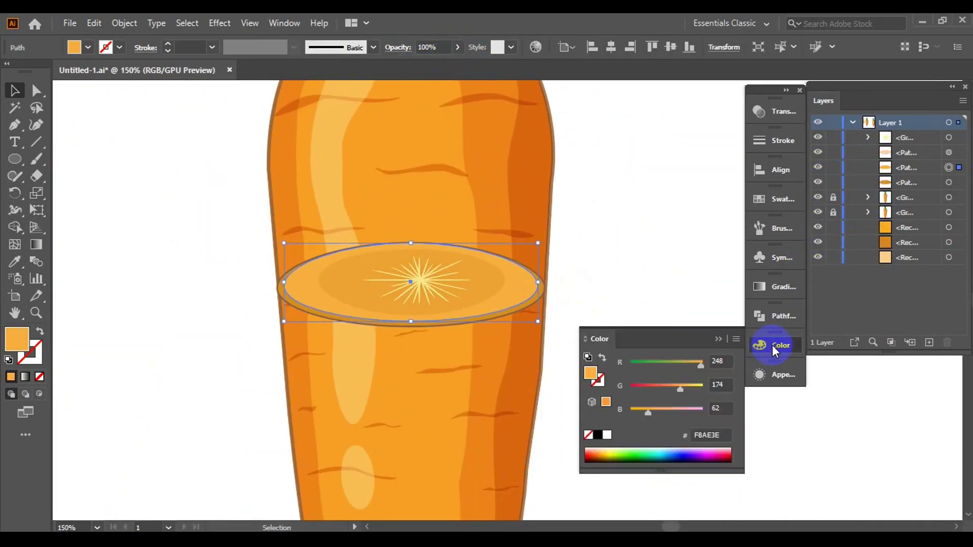
left_click(503, 314)
scroll(598, 272, "up", 3)
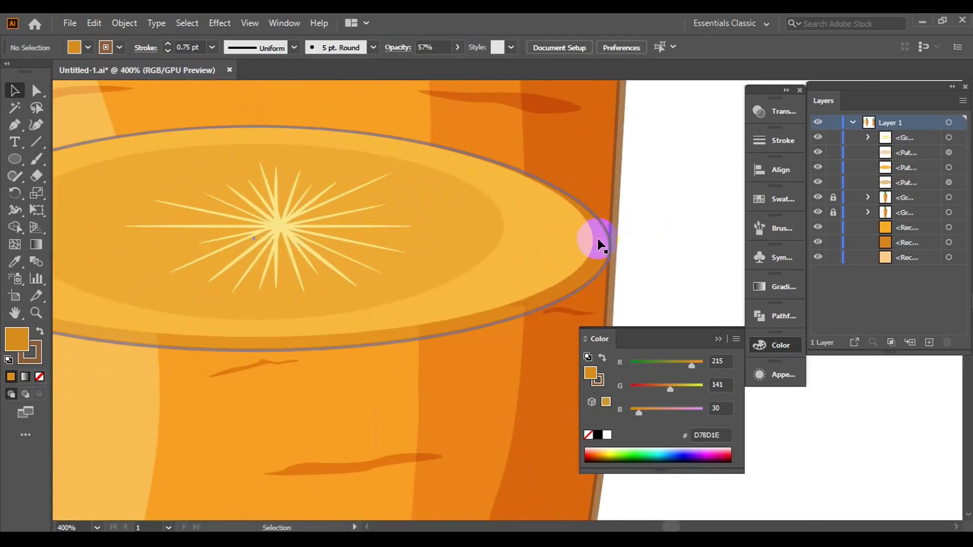
left_click(598, 243)
scroll(670, 293, "down", 1)
left_click(168, 51)
left_click(662, 212)
Select the whole cut-face slice
scroll(662, 212, "down", 1)
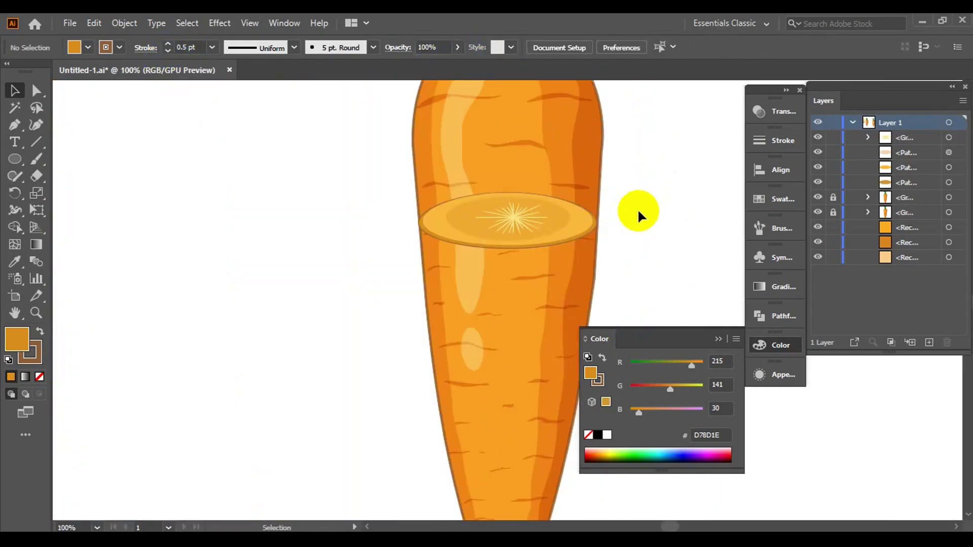
scroll(639, 228, "down", 2)
scroll(643, 254, "up", 1)
left_click(418, 269)
Try Effect > Distort & Transform > Free Distort on the slice, then dismiss it
scroll(657, 303, "up", 1)
left_click(219, 22)
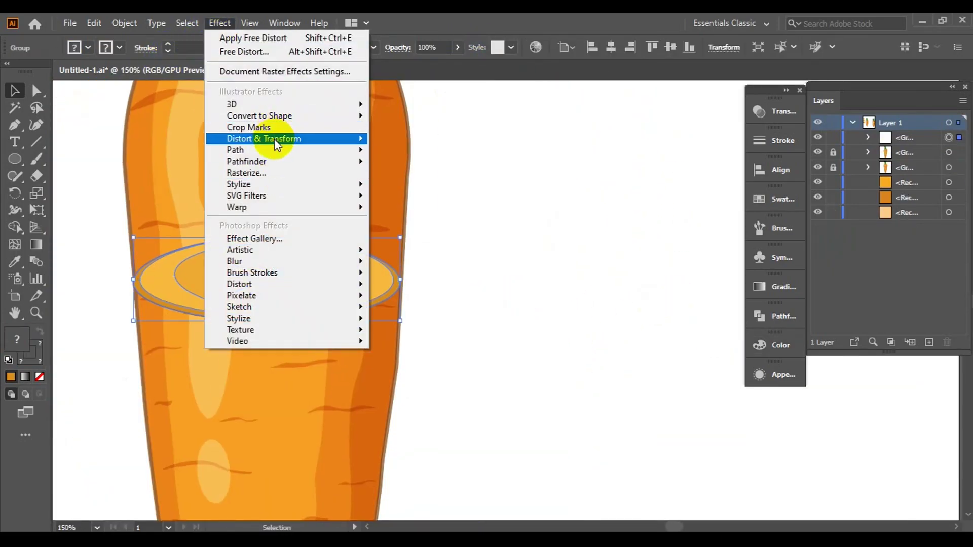
left_click(400, 138)
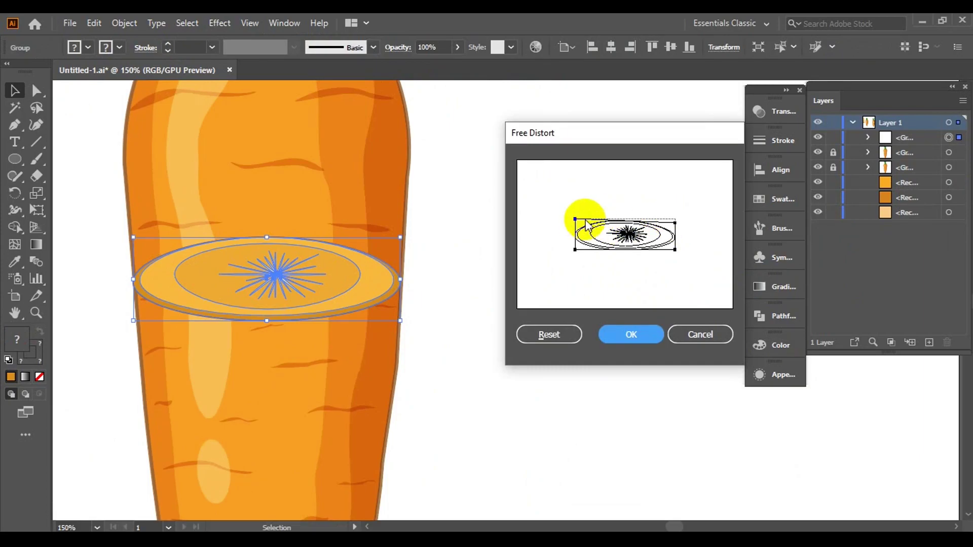
left_click(620, 334)
left_click(124, 23)
scroll(601, 224, "down", 2)
scroll(633, 227, "up", 1)
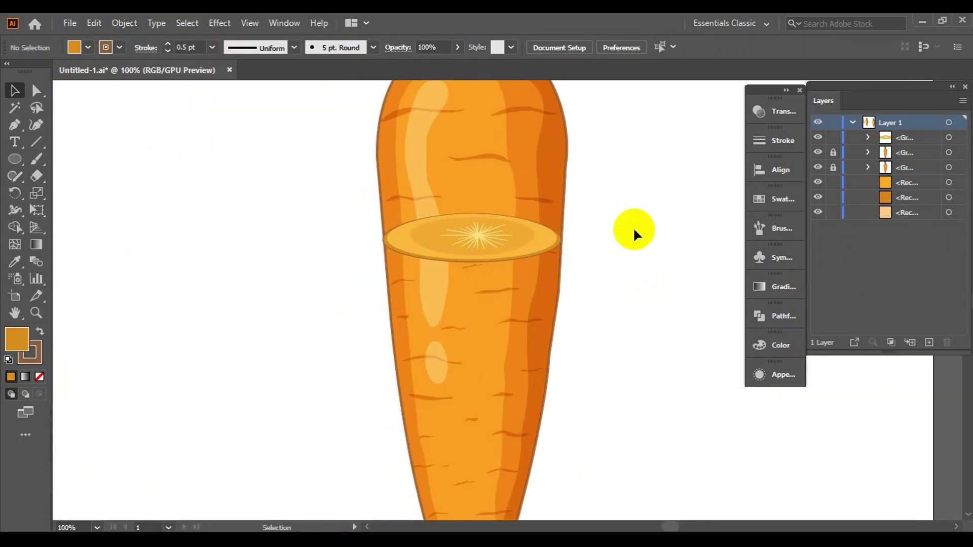
left_click(552, 285)
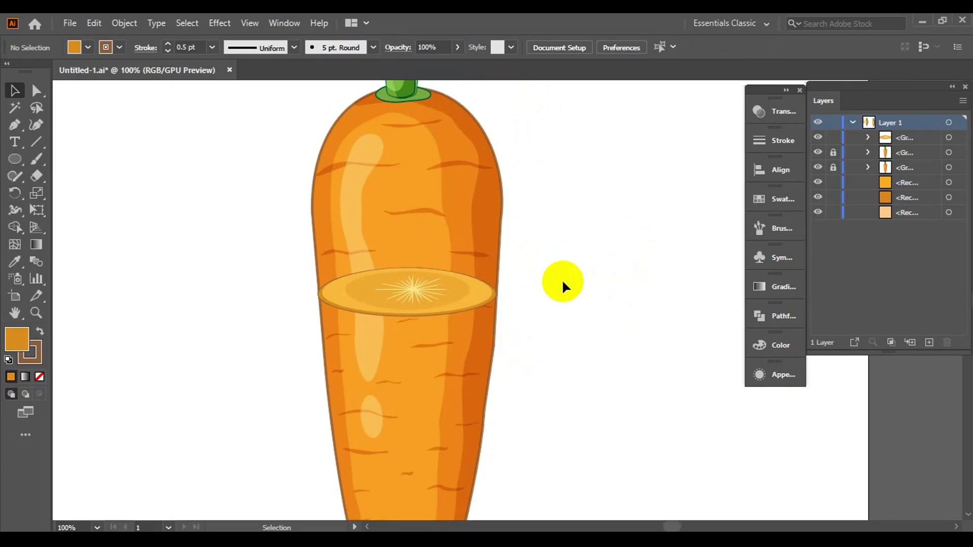
Apply Free Distort to the slice and expand its appearance into plain shapes
left_click(471, 291)
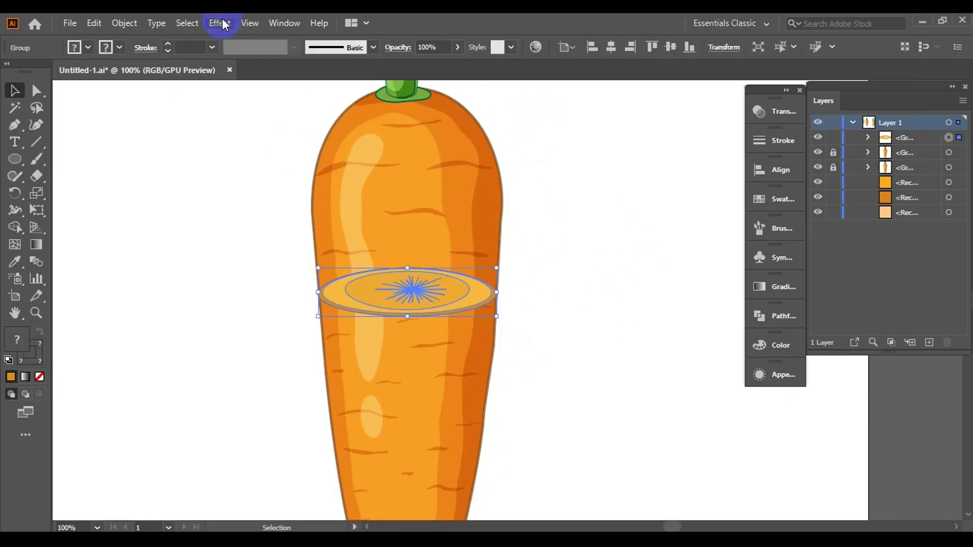
left_click(220, 22)
left_click(412, 137)
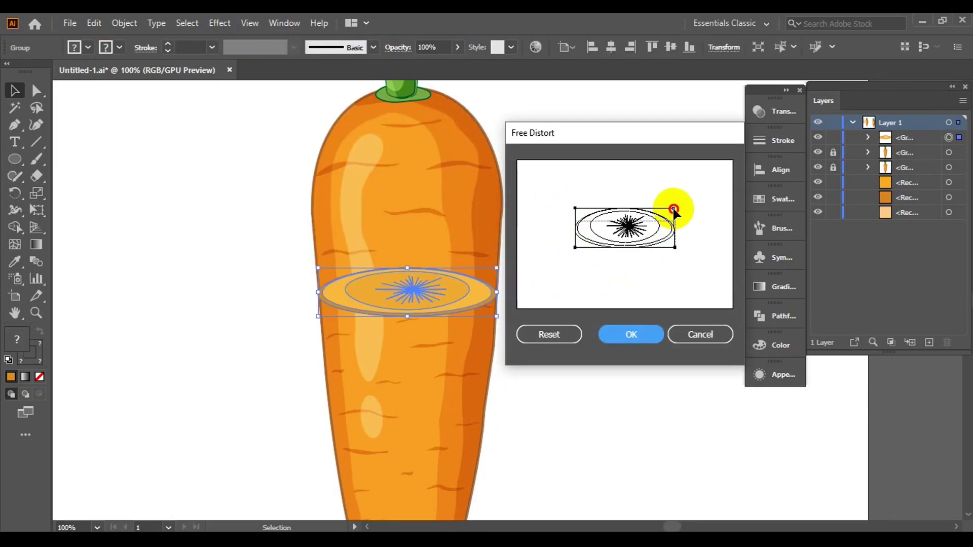
left_click(615, 332)
left_click(124, 23)
left_click(188, 200)
scroll(592, 315, "down", 2)
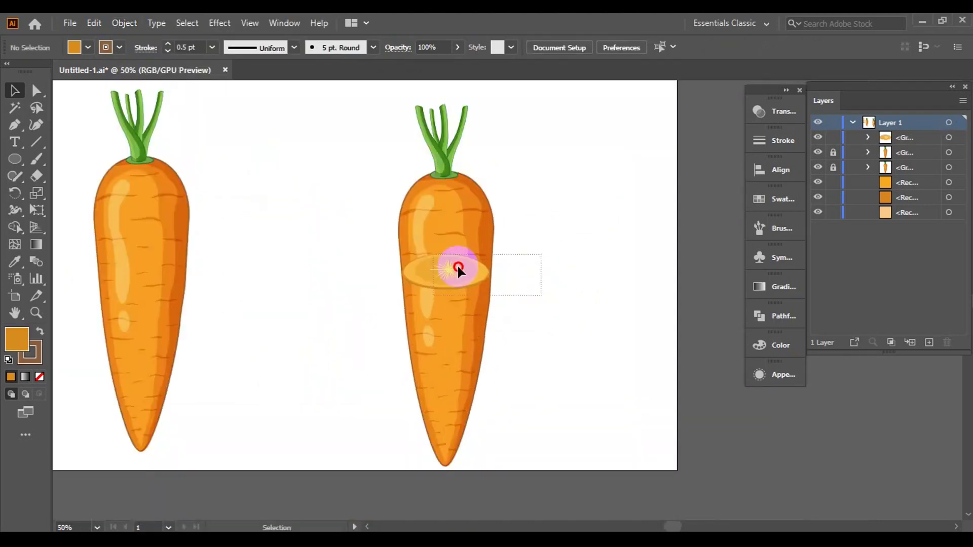
Select the second carrot copy and ready Shape Builder for trimming below the slice
left_click(494, 221)
key("shift+m")
scroll(562, 272, "up", 3)
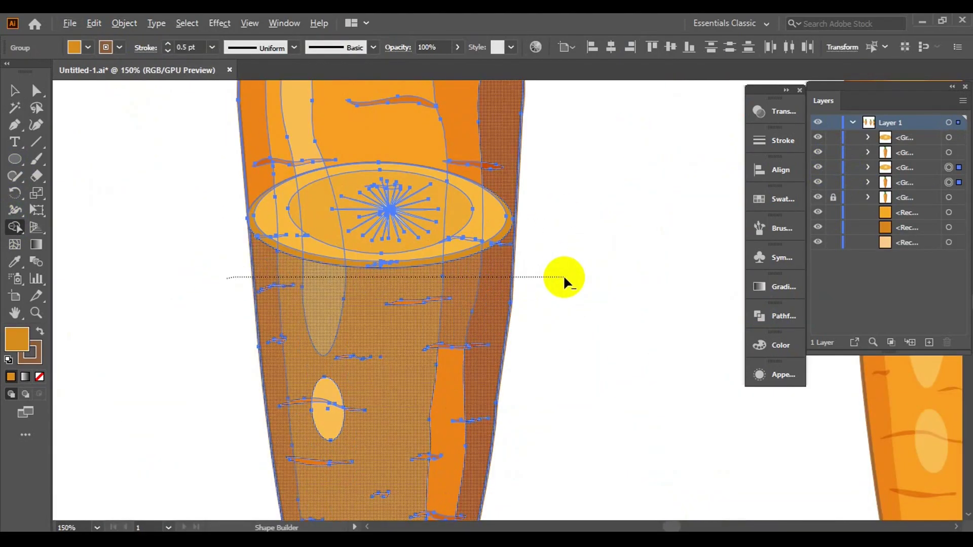
key("v")
left_click(561, 272)
scroll(528, 217, "up", 2)
scroll(213, 217, "up", 2)
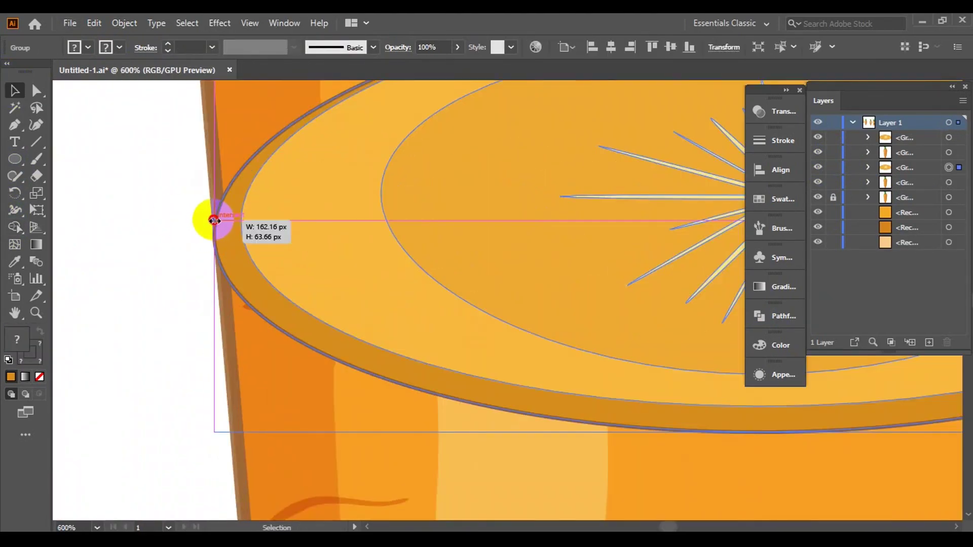
scroll(326, 199, "down", 5)
Remove the carrot's lower regions below the slice with Shape Builder
left_click(15, 227)
scroll(211, 276, "up", 3)
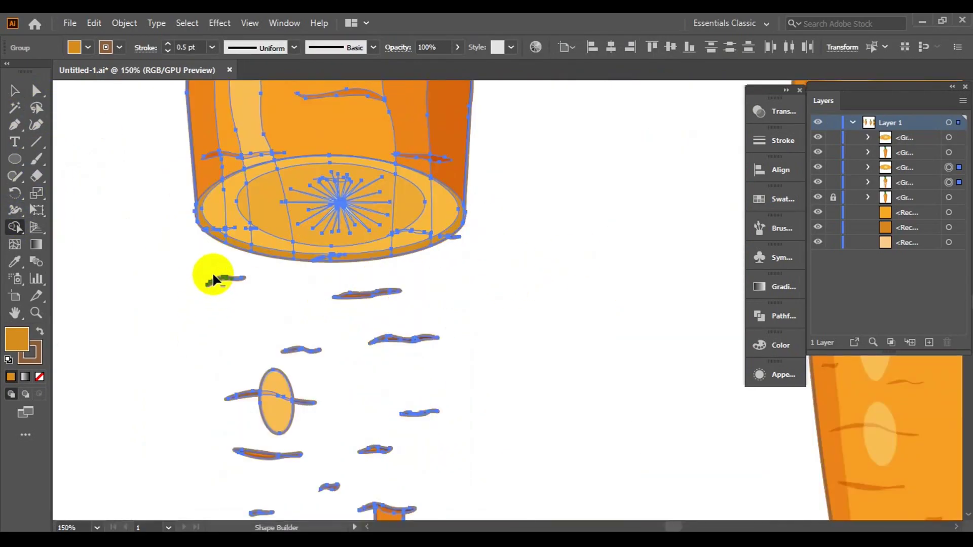
scroll(481, 231, "up", 4)
scroll(450, 238, "up", 2)
scroll(254, 167, "down", 8)
Find and select the leftover pieces remaining below the cut
key("a")
left_click(358, 250)
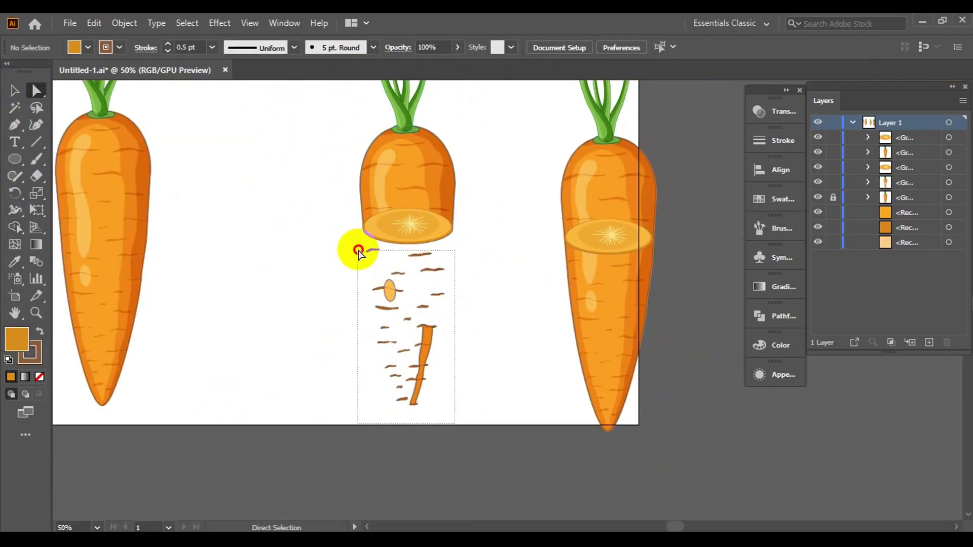
scroll(341, 195, "up", 5)
scroll(320, 264, "up", 2)
left_click(321, 264)
left_click(137, 220)
scroll(136, 219, "down", 3)
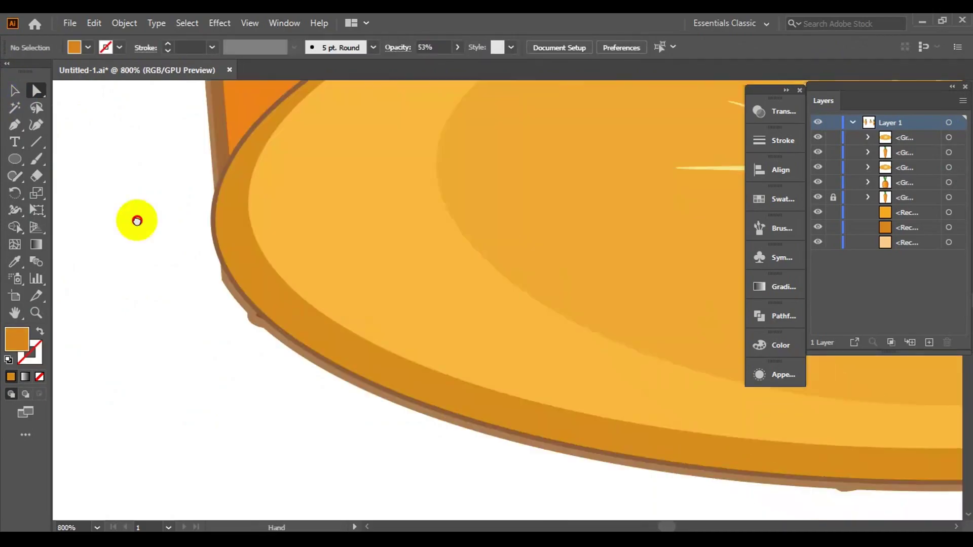
scroll(137, 219, "down", 3)
Reselect the carrot group and clear the remaining lower regions with Shape Builder
left_click(15, 90)
left_click(17, 232)
scroll(287, 357, "up", 5)
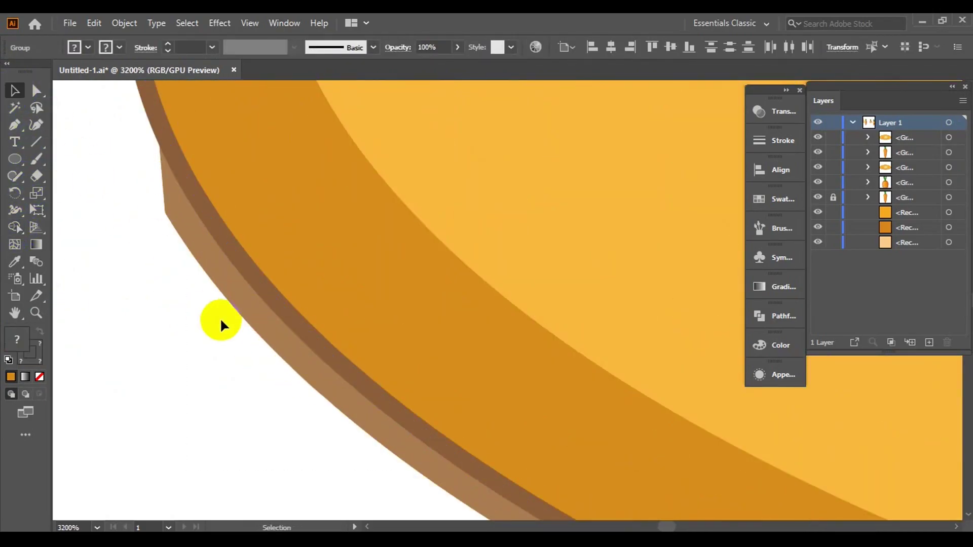
scroll(221, 323, "down", 11)
Ungroup the cut-face slice into separate paths and deselect it
right_click(369, 304)
left_click(370, 178)
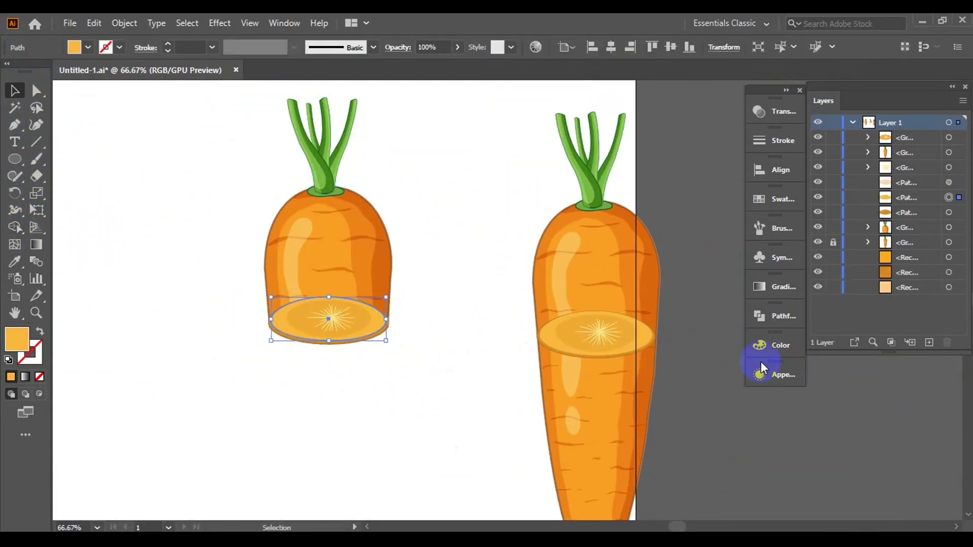
left_click(761, 361)
left_click(481, 385)
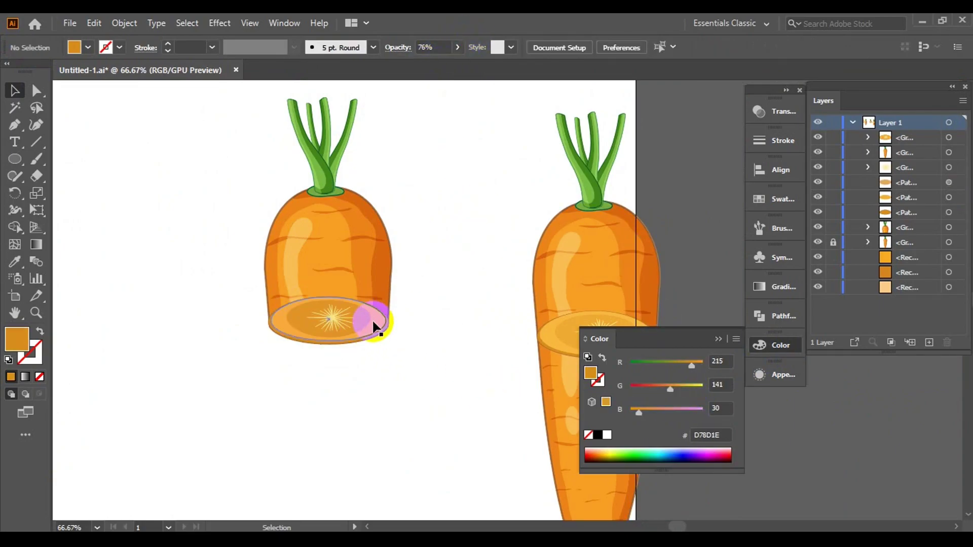
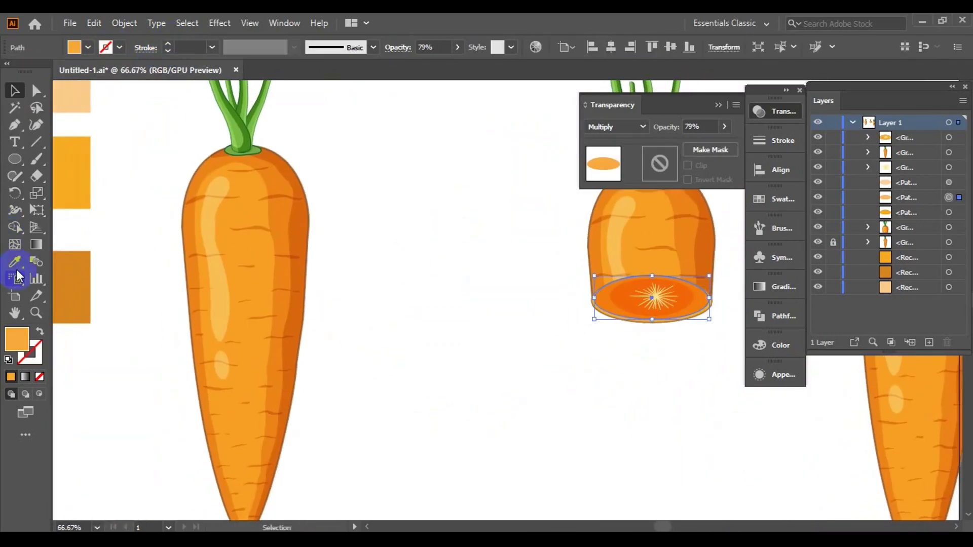
Set the stub's cut face to Multiply blending with lowered opacity
left_click(615, 127)
left_click(608, 176)
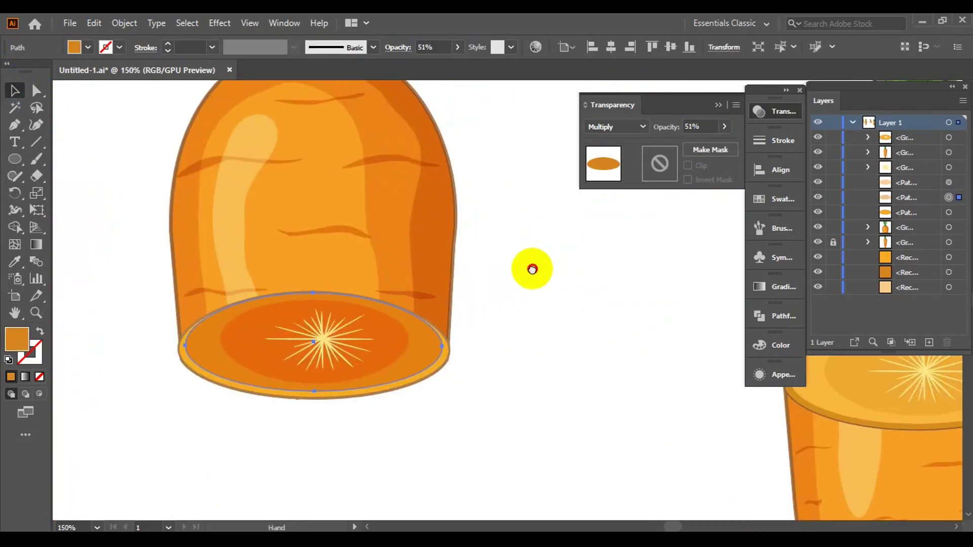
left_click(724, 126)
left_click_drag(695, 146, 686, 147)
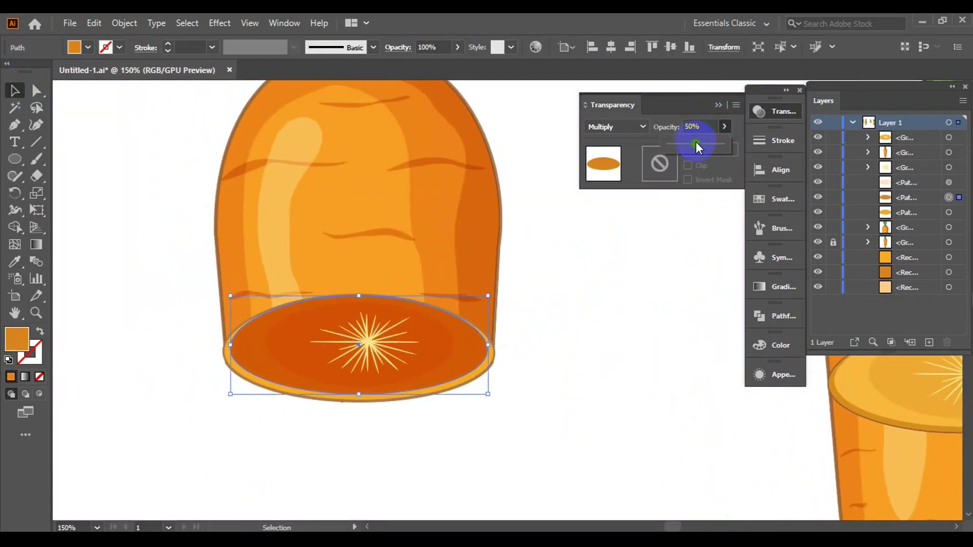
left_click_drag(692, 145, 697, 146)
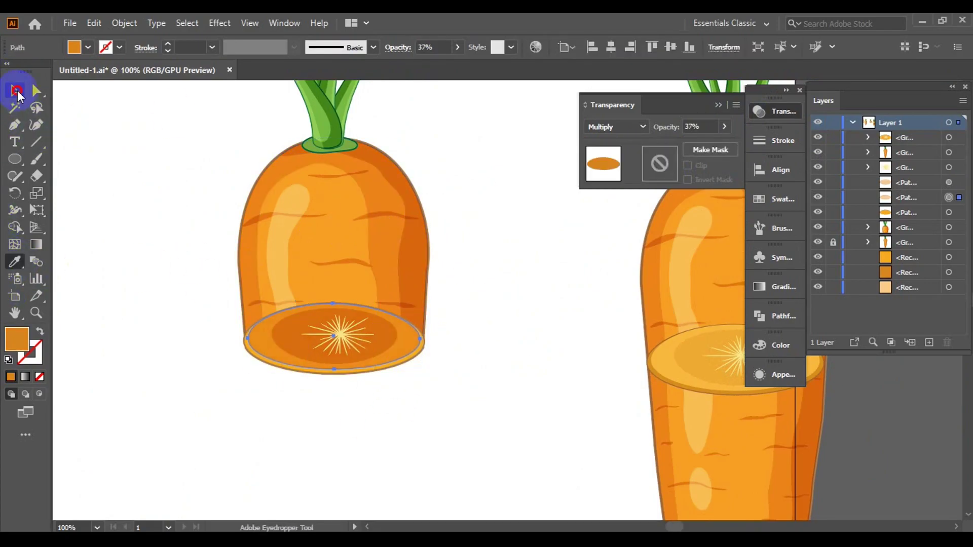
Sample the carrot body onto the cut face and shift its fill toward light yellow-orange
left_click(318, 230)
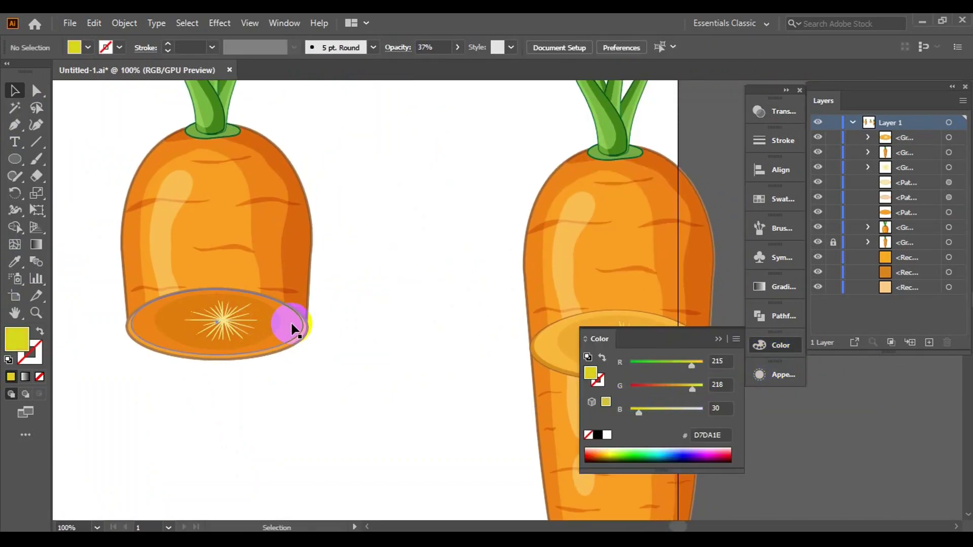
left_click(293, 329)
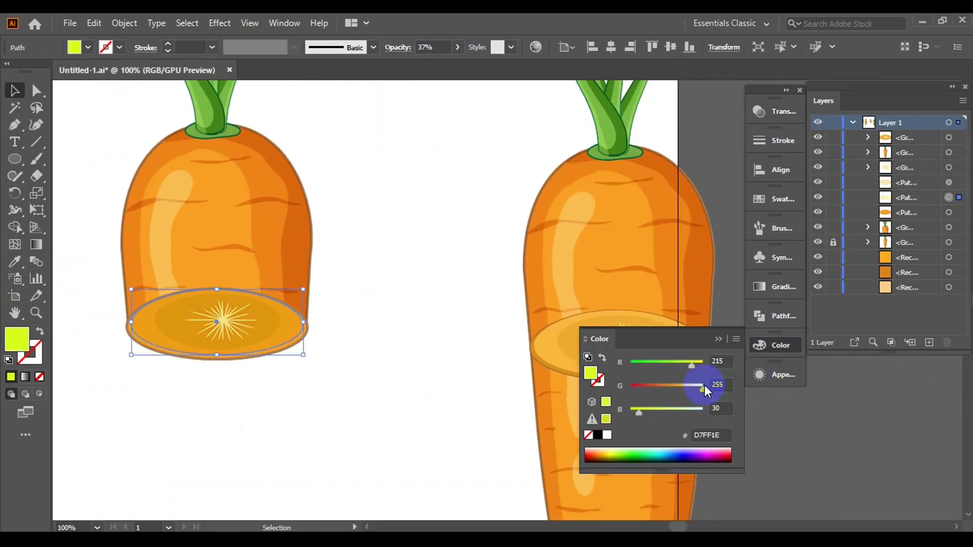
left_click_drag(692, 387, 687, 387)
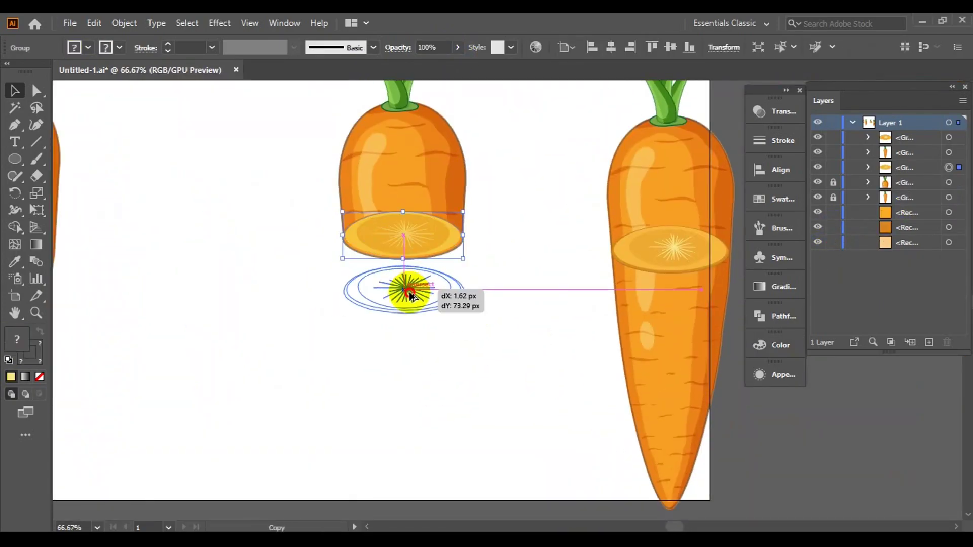
Nudge the loose slice up slightly and choose a brown stroke colour
right_click(567, 304)
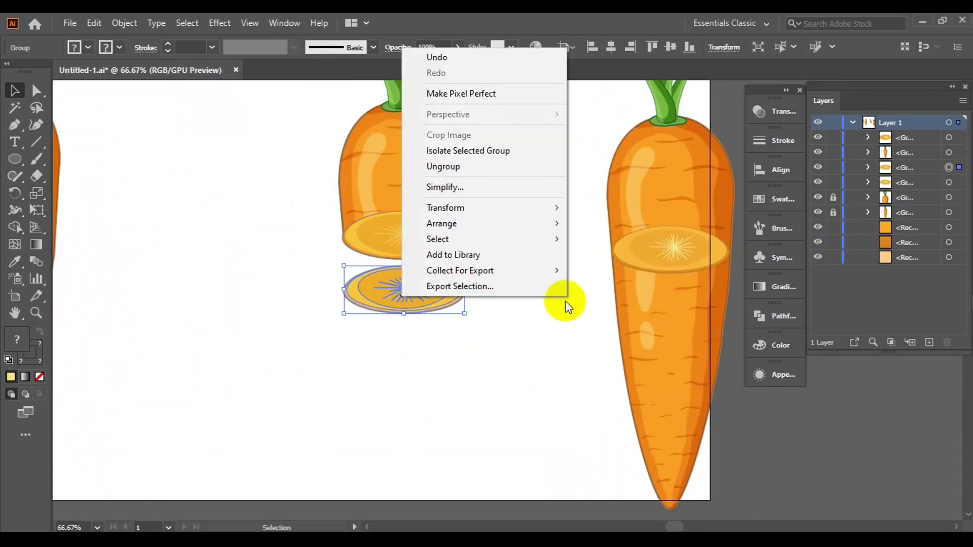
left_click_drag(396, 303, 396, 295)
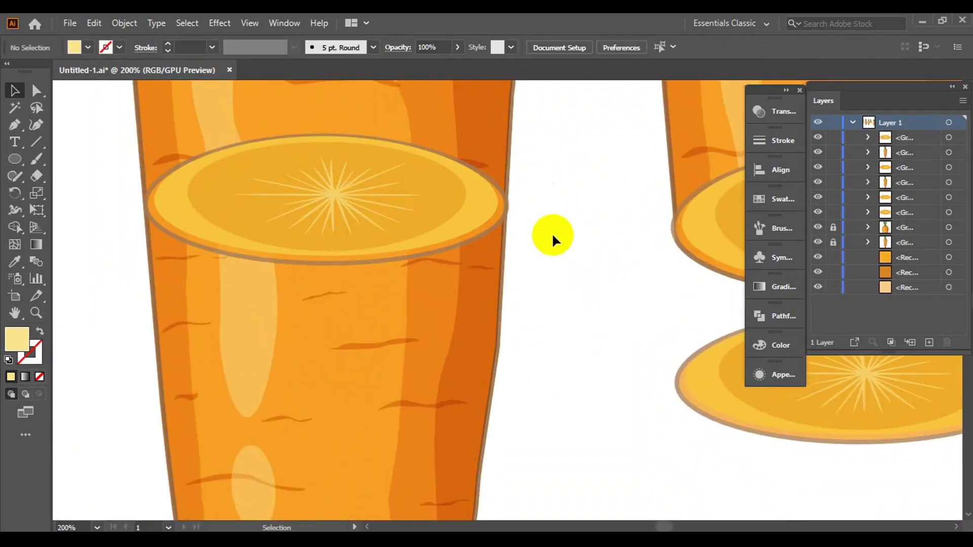
left_click(120, 47)
left_click(76, 101)
Draw a curved line across the carrot below the slice, with no fill and a darker brown stroke
scroll(150, 253, "up", 3)
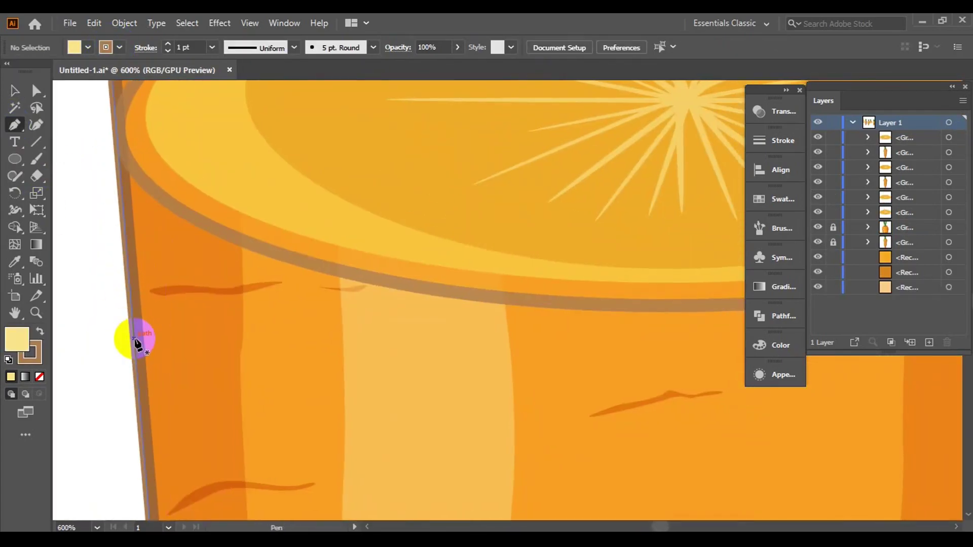
scroll(132, 294, "down", 1)
left_click_drag(647, 302, 792, 247)
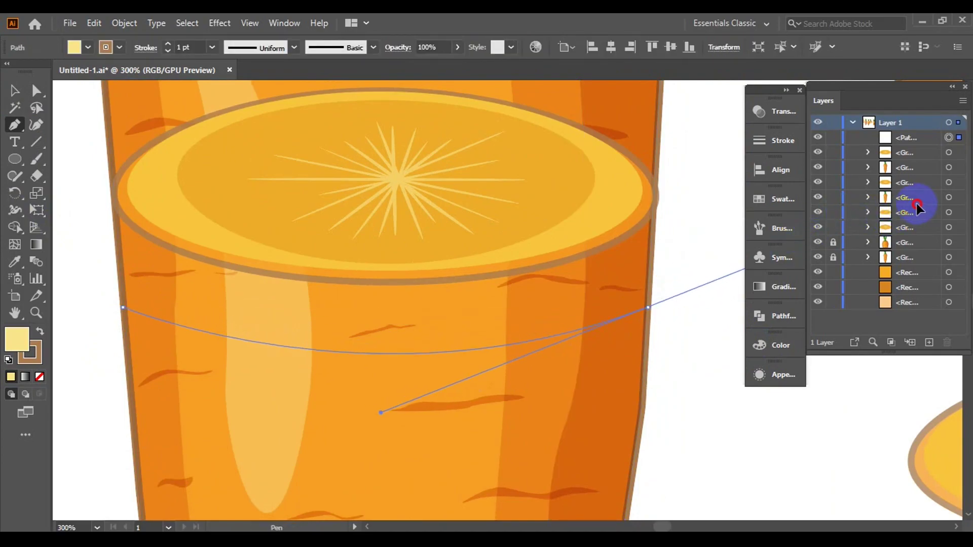
key("v")
left_click(88, 47)
left_click(10, 71)
left_click(120, 47)
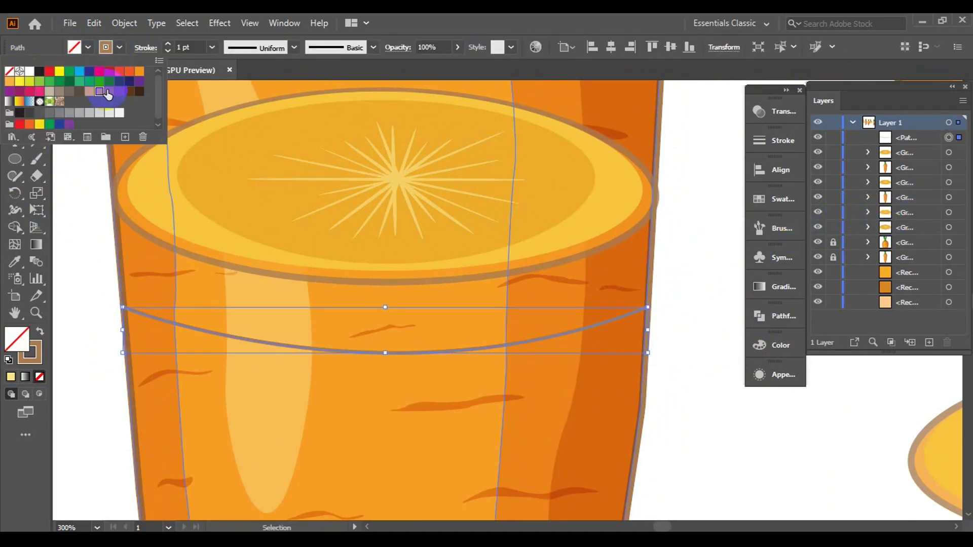
left_click(107, 94)
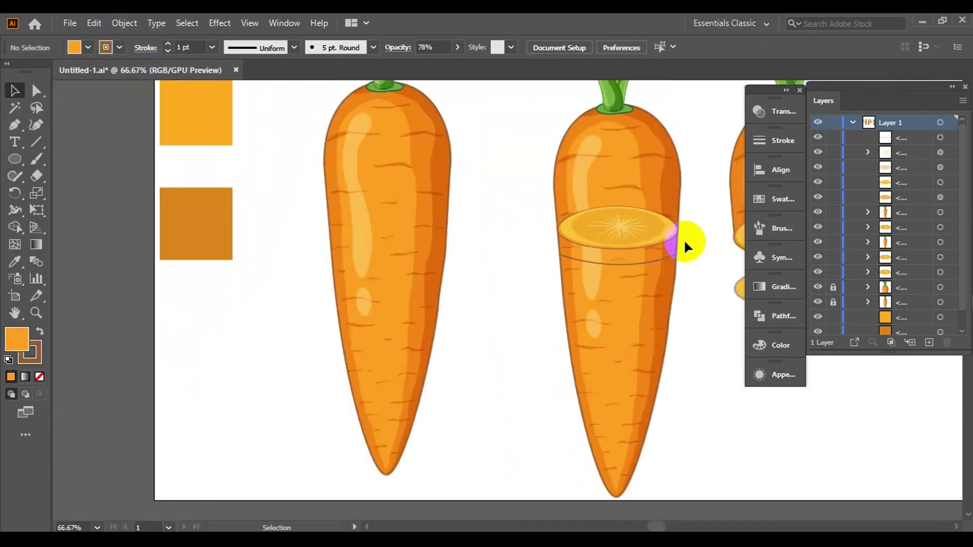
Add another curved edge line and shrink a copied slice face to the carrot's width
key("shift+m")
left_click_drag(542, 382, 594, 374)
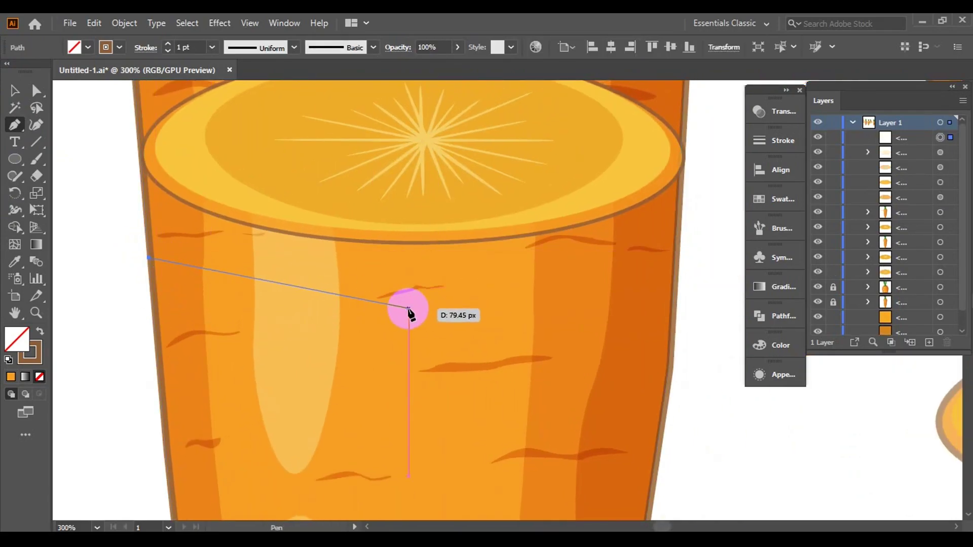
left_click(671, 271)
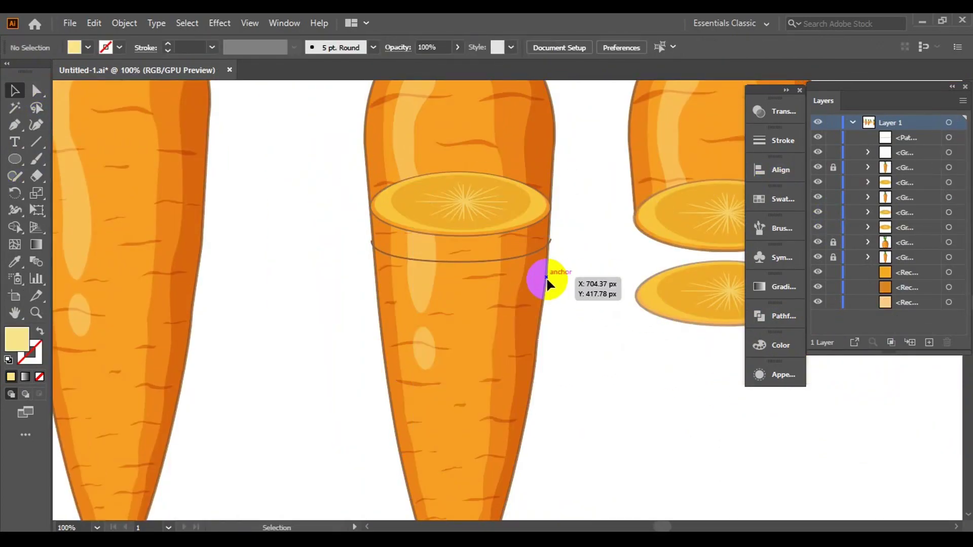
left_click(435, 187)
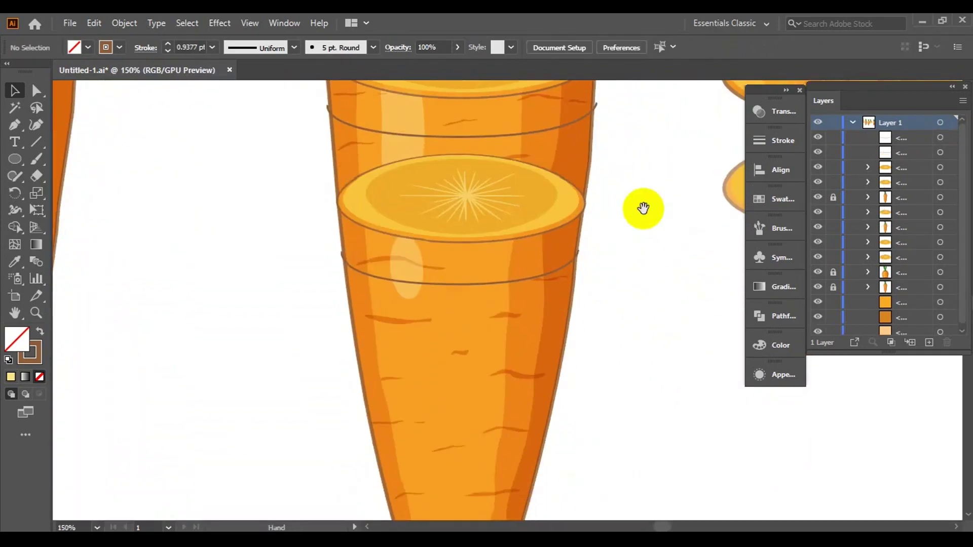
left_click_drag(434, 315, 565, 338)
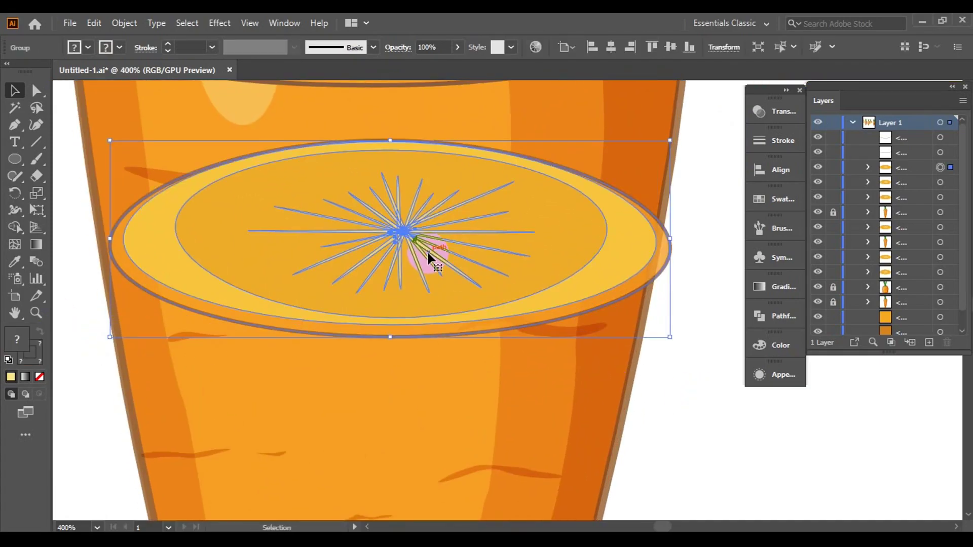
Place an edge-line copy and a smaller slice lower down the narrowing carrot
scroll(660, 242, "up", 2)
scroll(651, 254, "up", 1)
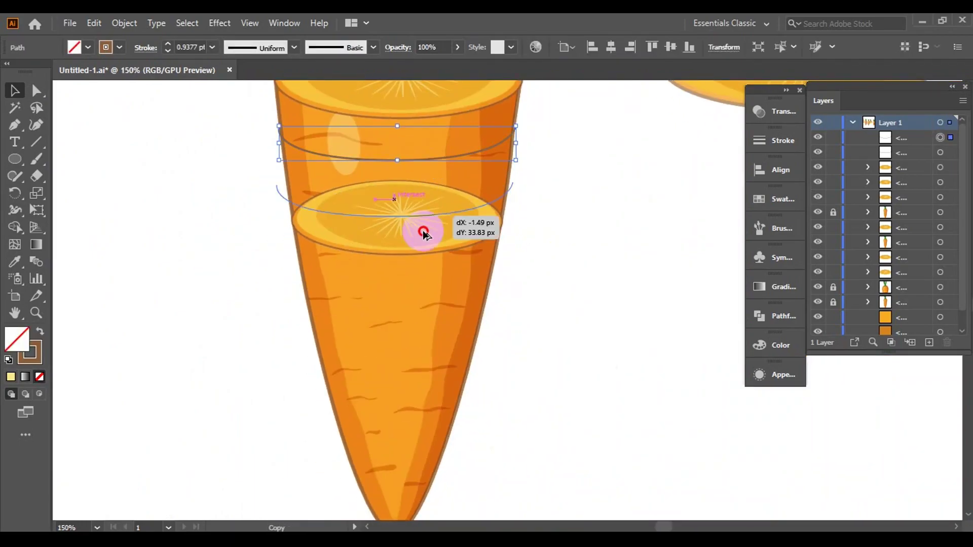
left_click_drag(424, 233, 425, 301)
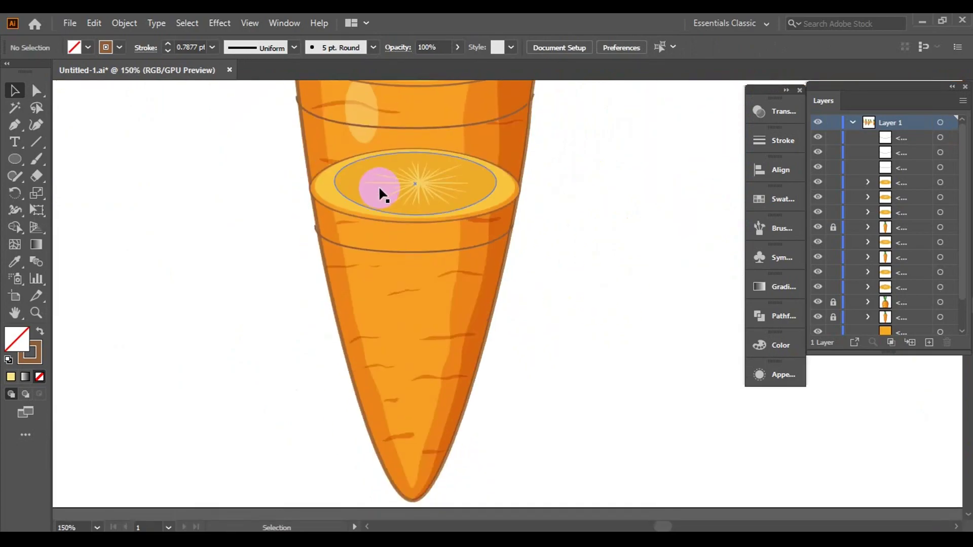
left_click_drag(379, 185, 410, 310)
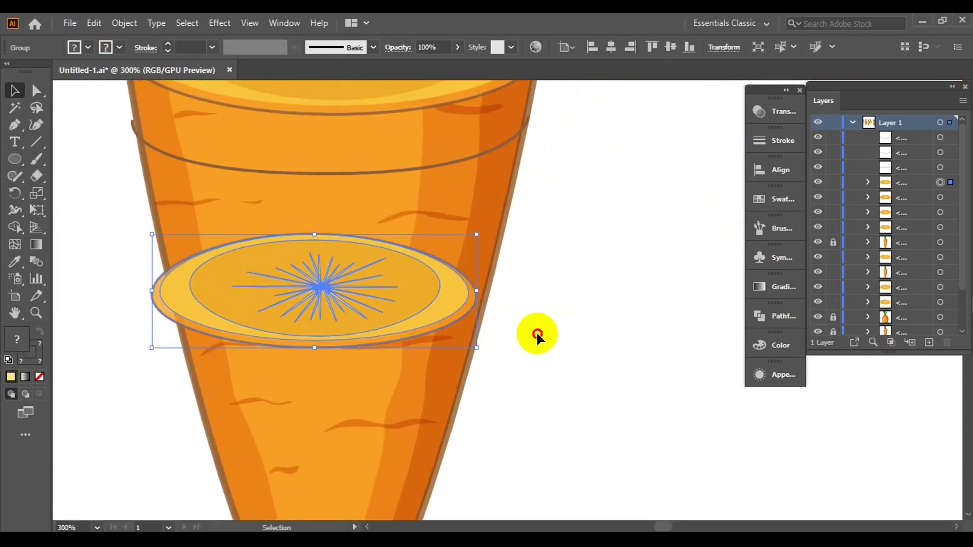
left_click_drag(536, 331, 561, 317)
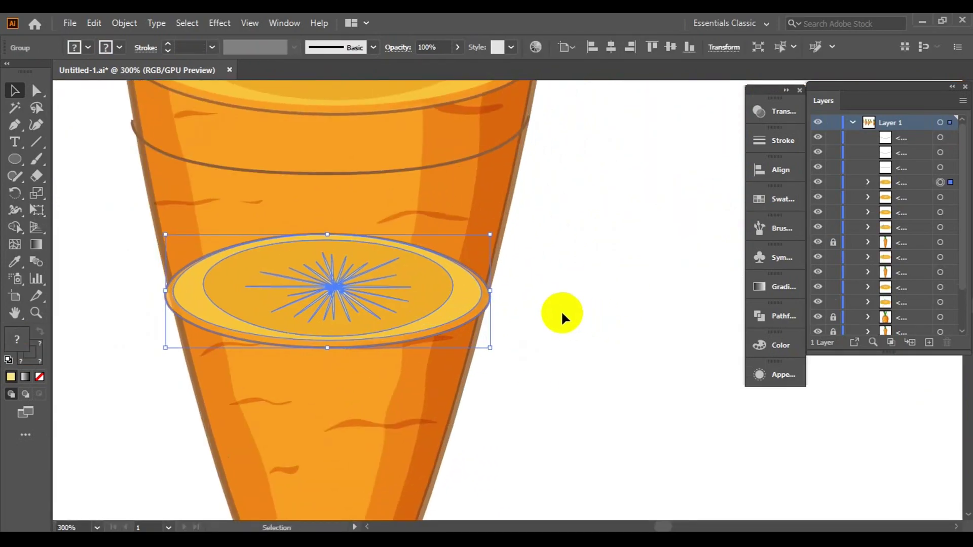
left_click(560, 309)
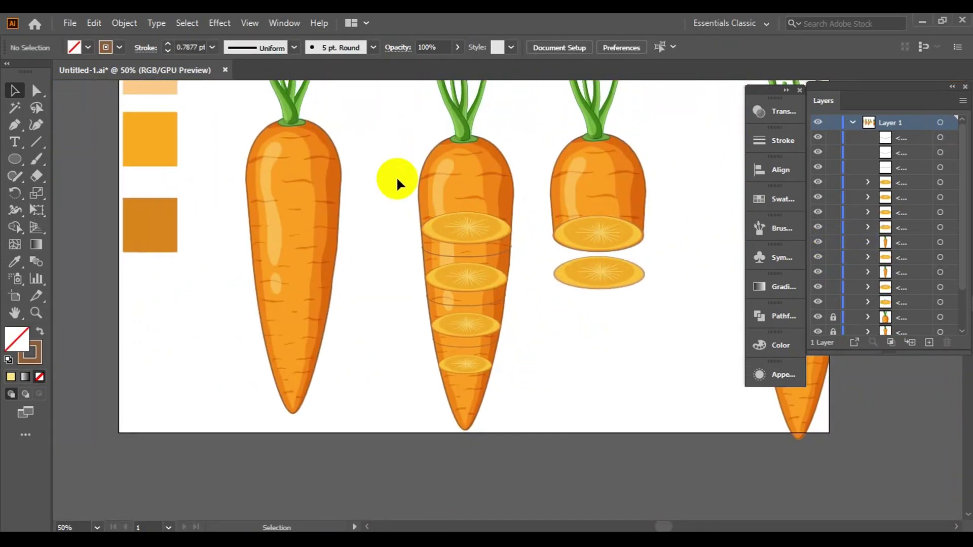
Place a duplicate of the sliced carrot to the right and select it
left_click_drag(280, 238, 512, 281)
left_click(387, 321)
left_click(330, 426)
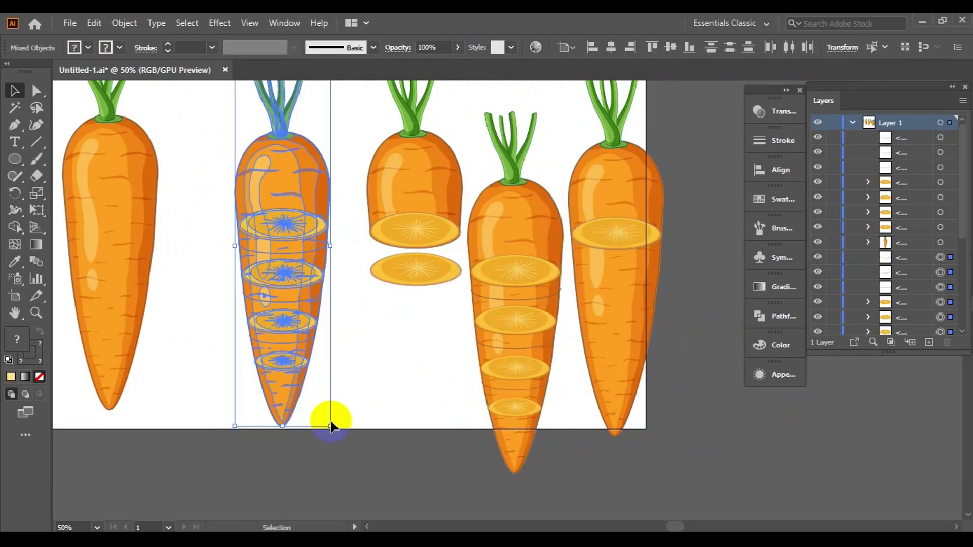
key("shift+m")
Use Shape Builder to delete the body sections and leftover fragments between the slices
left_click_drag(141, 258, 466, 389)
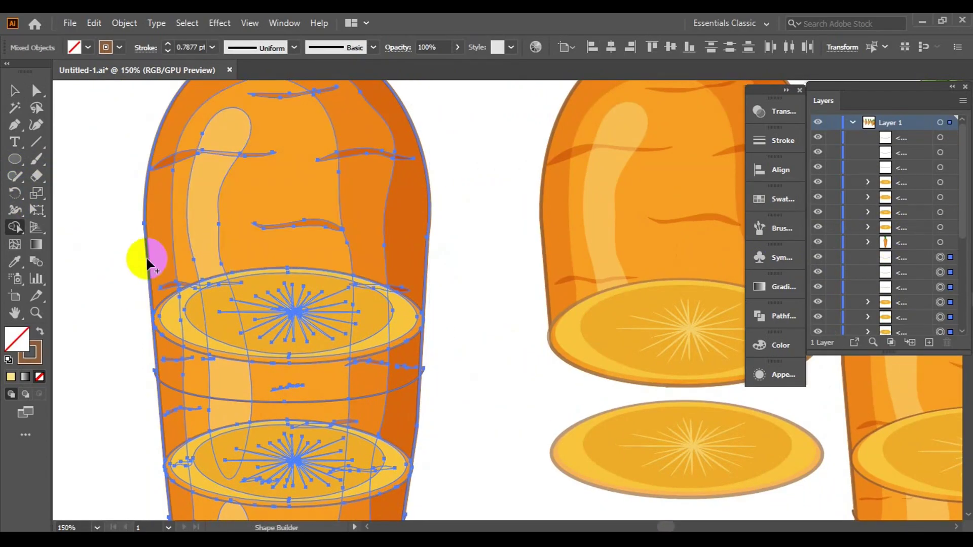
scroll(466, 382, "up", 5)
scroll(182, 369, "down", 3)
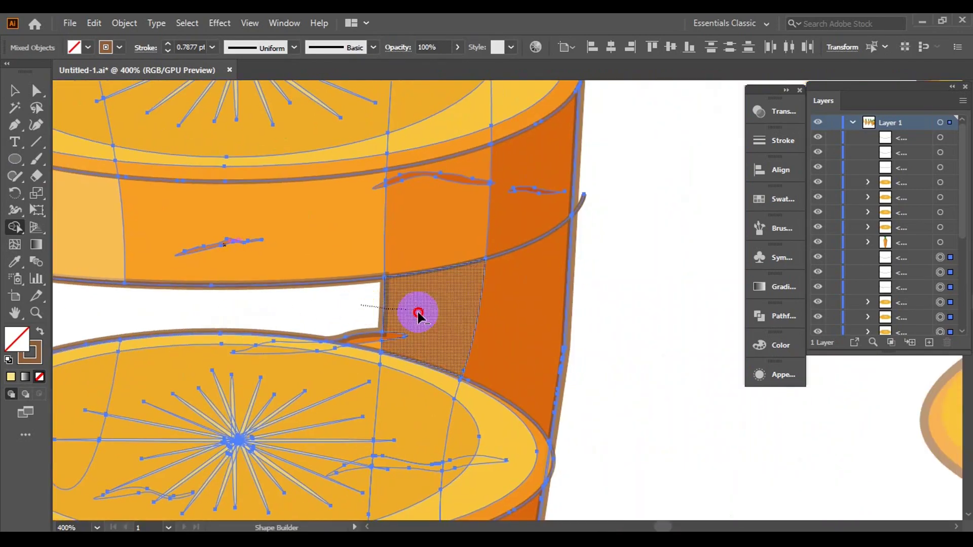
left_click_drag(412, 313, 354, 335)
scroll(619, 319, "down", 5)
scroll(716, 297, "up", 3)
mouse_move(716, 297)
left_mouse_down()
mouse_move(495, 288)
mouse_move(631, 262)
left_mouse_up()
scroll(630, 262, "down", 3)
scroll(499, 336, "up", 3)
scroll(561, 352, "down", 3)
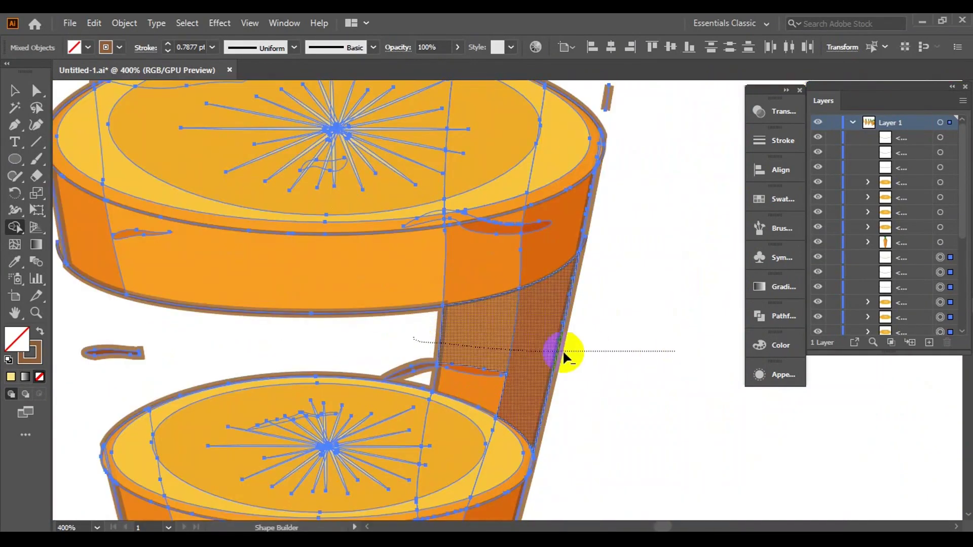
scroll(309, 271, "up", 5)
left_click_drag(309, 271, 484, 251)
Zoom in and out to review the separated slice stack
scroll(611, 309, "down", 3)
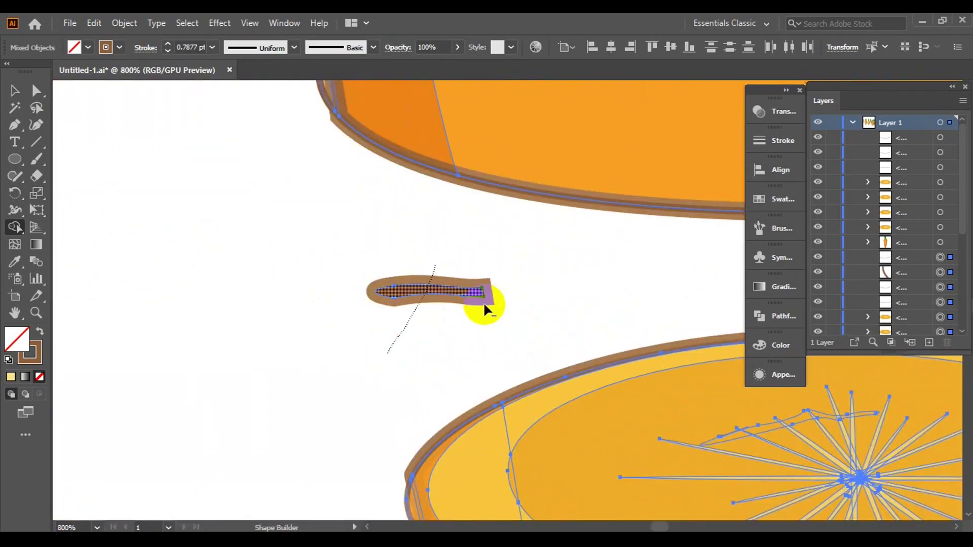
scroll(484, 304, "down", 2)
scroll(569, 285, "up", 5)
scroll(525, 163, "up", 3)
scroll(486, 453, "down", 5)
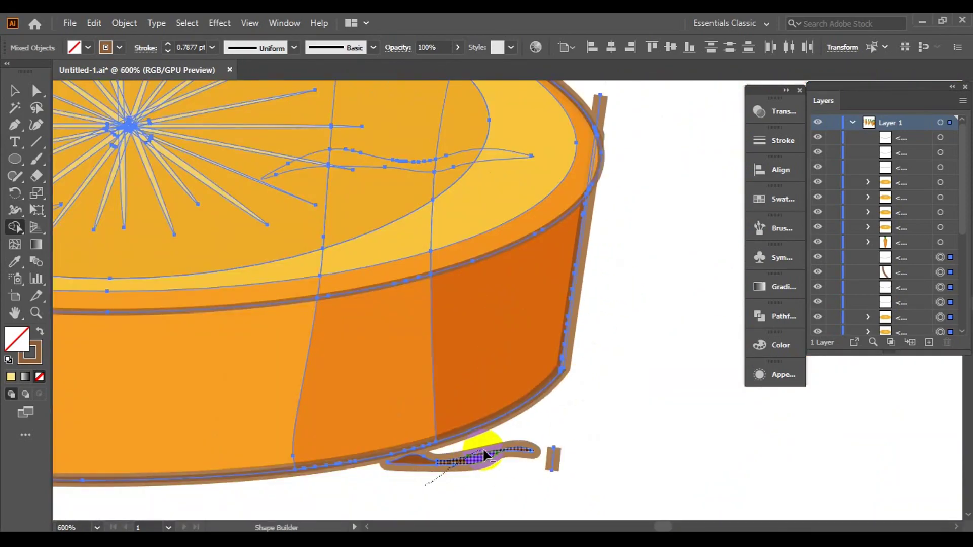
scroll(689, 448, "up", 3)
scroll(570, 351, "up", 3)
scroll(579, 359, "up", 2)
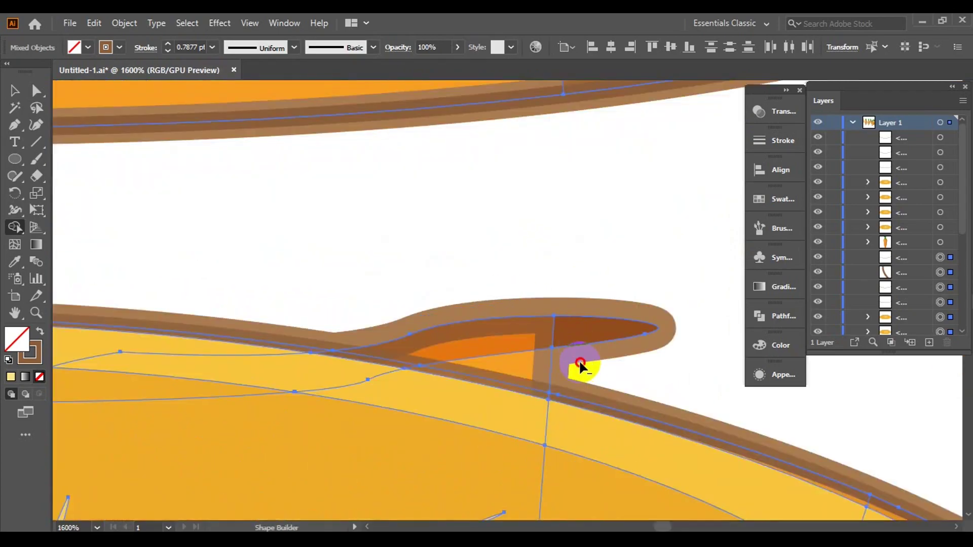
scroll(482, 329, "up", 2)
scroll(483, 335, "down", 4)
scroll(408, 482, "up", 1)
scroll(289, 336, "up", 3)
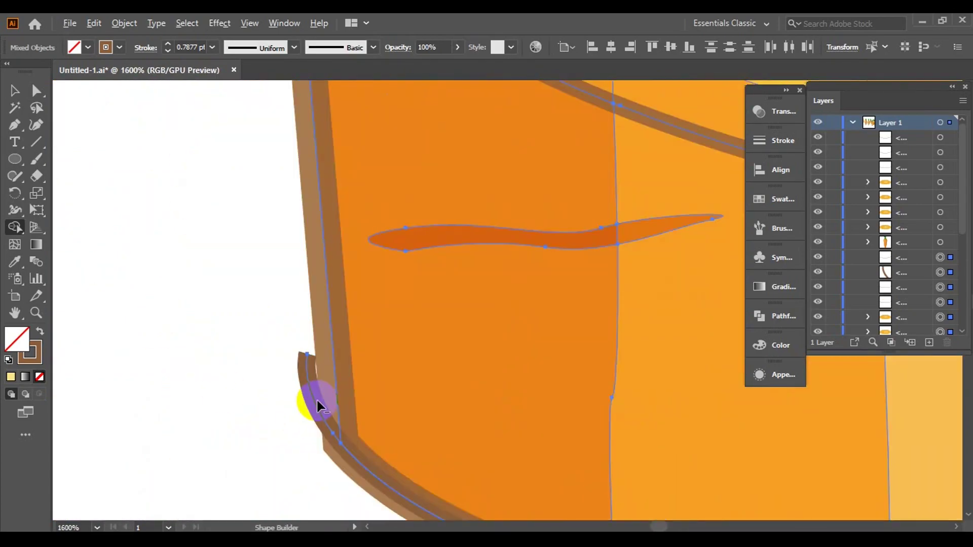
scroll(315, 398, "down", 4)
scroll(450, 373, "up", 5)
scroll(455, 369, "down", 2)
scroll(455, 369, "up", 2)
scroll(304, 306, "up", 2)
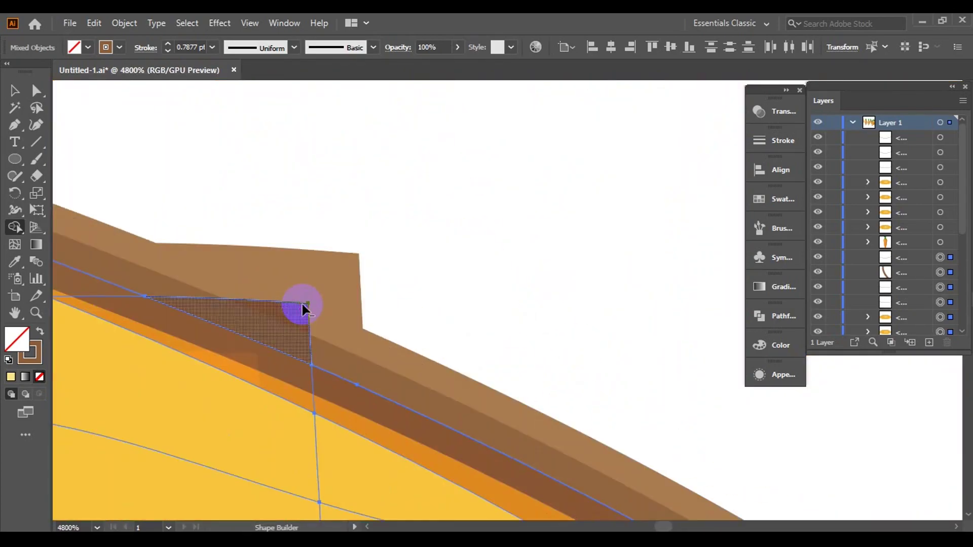
scroll(452, 312, "down", 2)
scroll(360, 230, "down", 8)
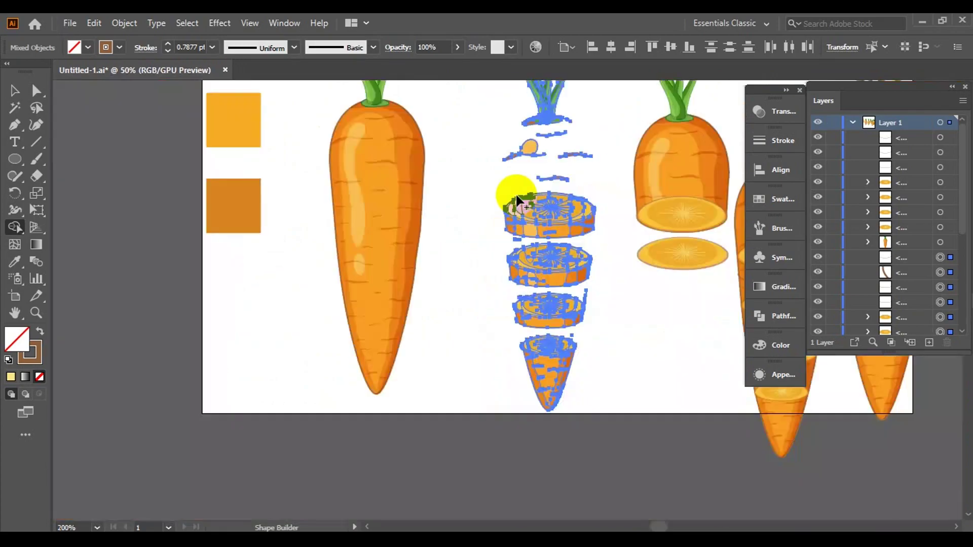
scroll(515, 195, "up", 7)
scroll(327, 198, "down", 5)
Inspect and select the small stray piece on a slice with Direct Selection
key("a")
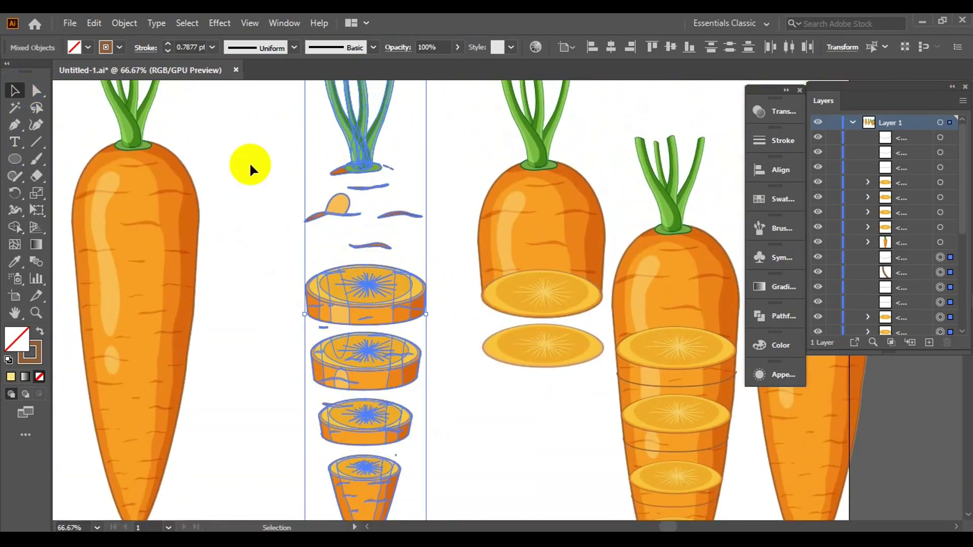
scroll(315, 256, "up", 5)
scroll(249, 446, "down", 5)
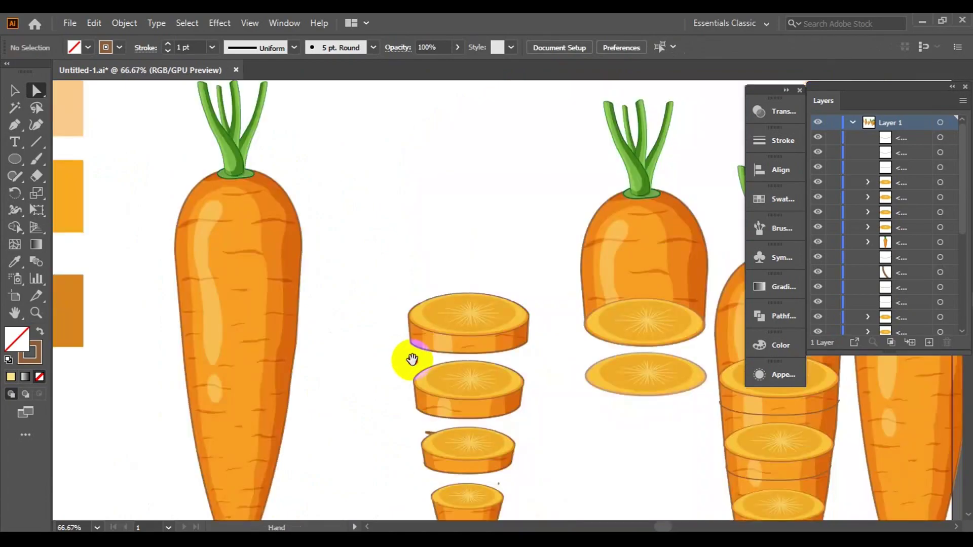
scroll(430, 309, "up", 5)
left_click(430, 309)
key("v")
scroll(451, 317, "down", 5)
scroll(668, 451, "up", 5)
key("a")
scroll(297, 269, "up", 4)
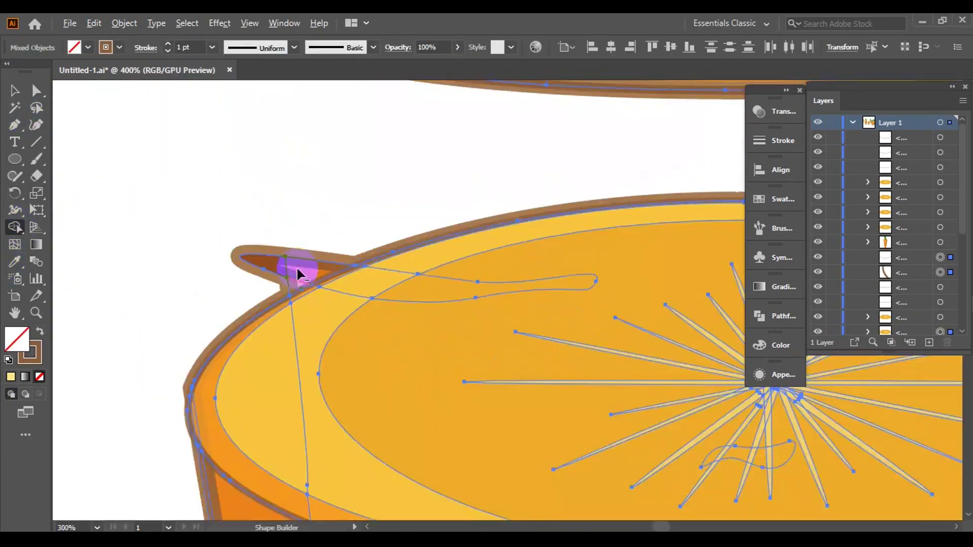
scroll(260, 330, "up", 2)
scroll(278, 336, "down", 7)
scroll(395, 369, "up", 2)
scroll(396, 369, "down", 4)
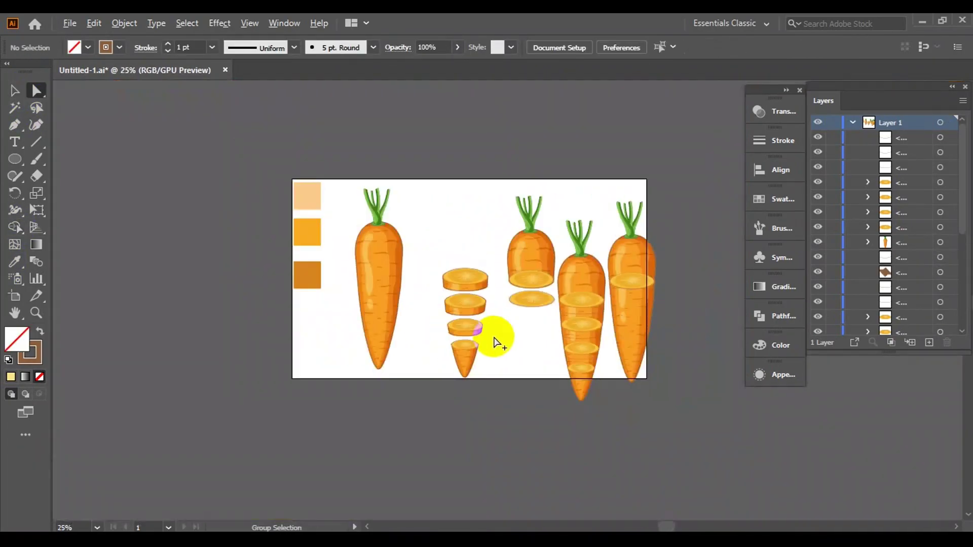
key("v")
scroll(404, 202, "up", 1)
scroll(454, 304, "up", 1)
scroll(457, 301, "up", 1)
Ungroup the carrot slices
left_click(360, 349)
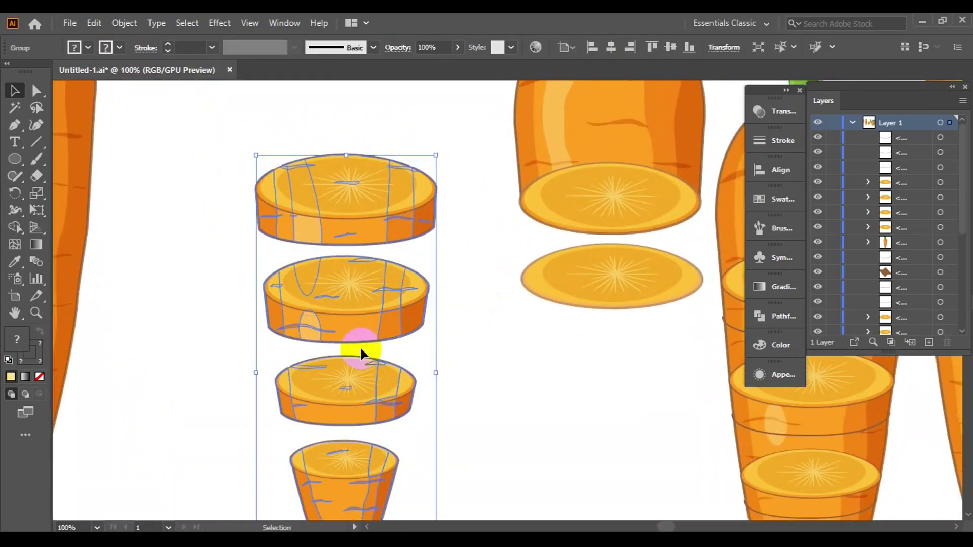
right_click(400, 235)
left_click(441, 354)
left_click(424, 330)
scroll(122, 216, "up", 2)
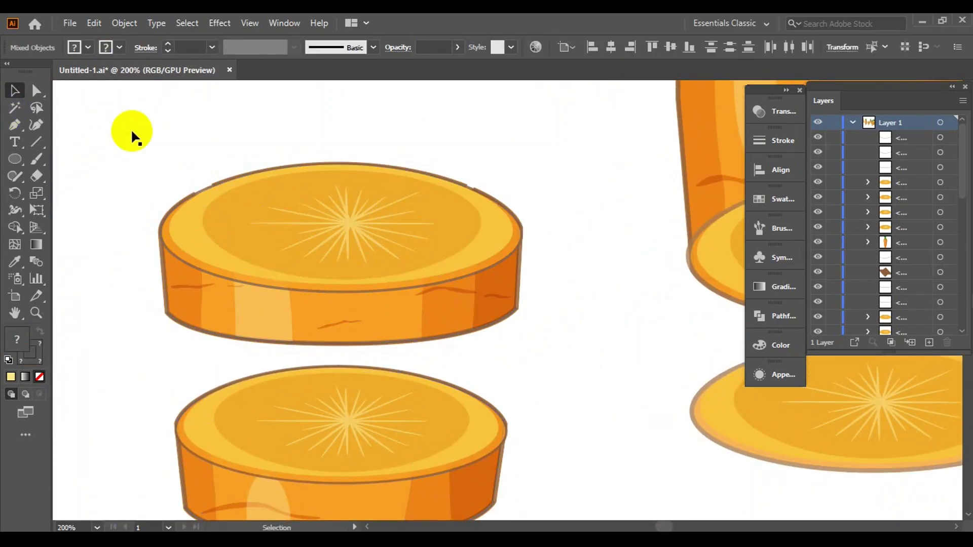
scroll(583, 357, "down", 3)
Reselect the slices and set the half carrot top onto the slice stack
left_click(448, 404)
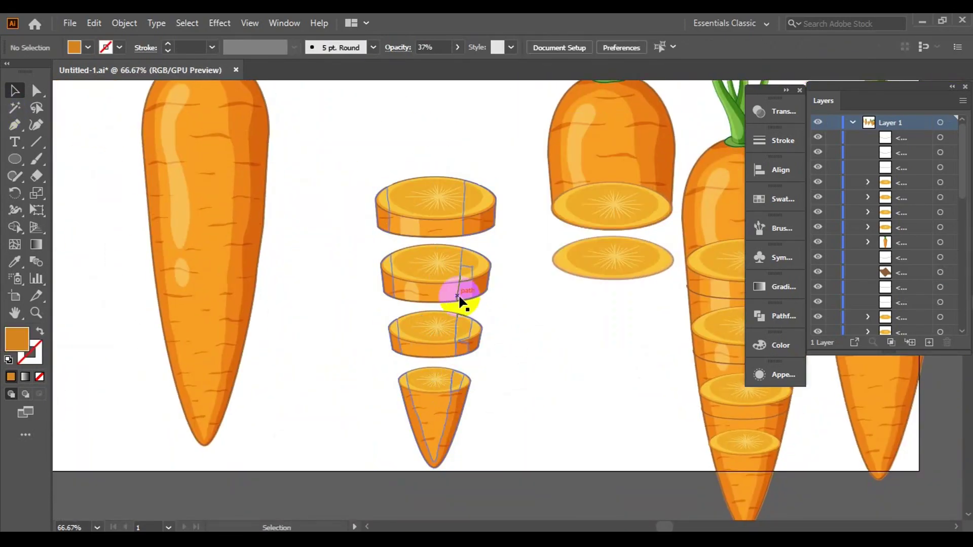
key("ctrl+z")
right_click(456, 91)
left_click(476, 131)
left_click_drag(331, 150, 454, 424)
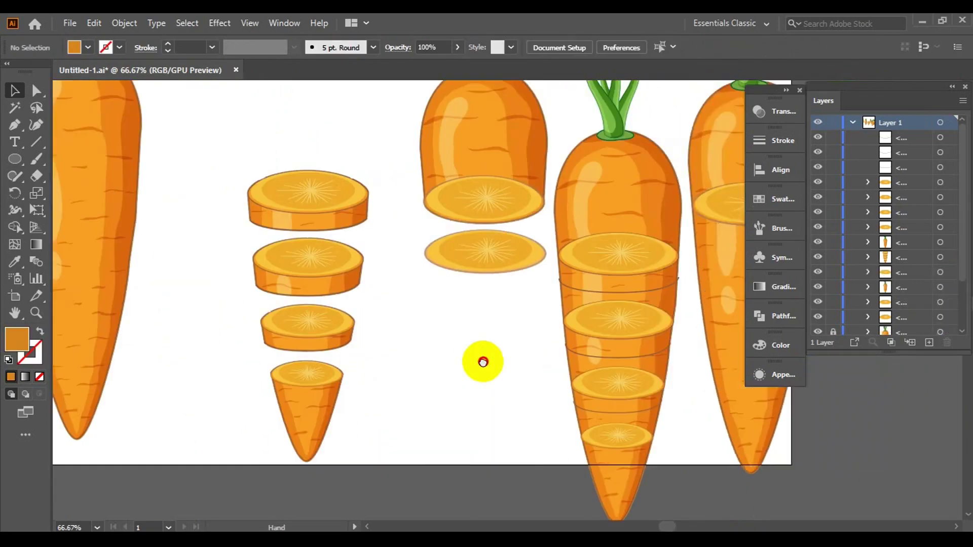
scroll(482, 359, "down", 2)
scroll(558, 401, "down", 2)
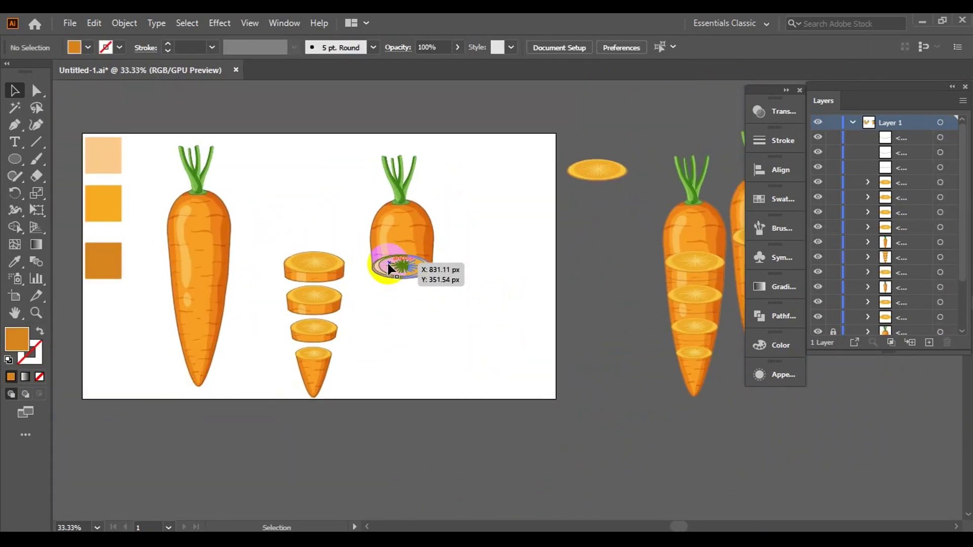
left_click_drag(387, 261, 426, 223)
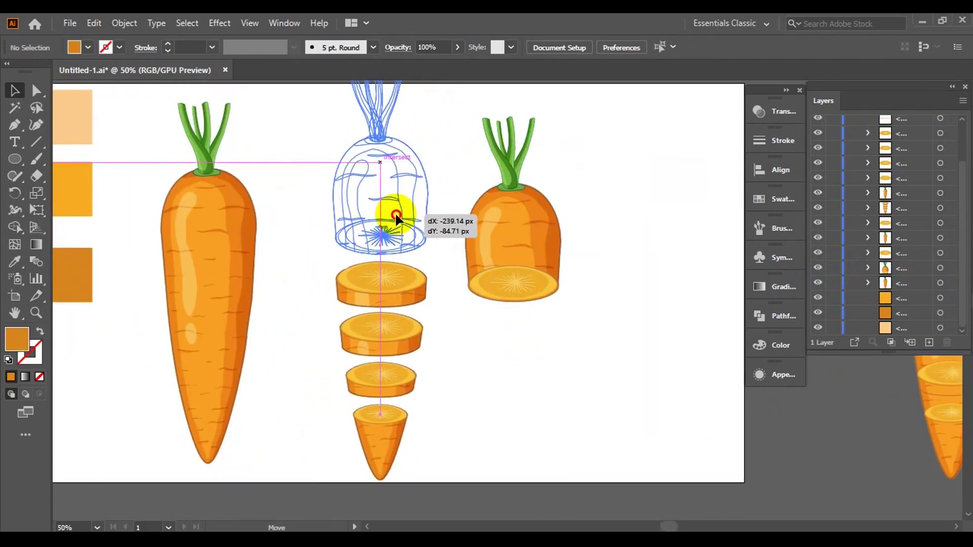
mouse_move(381, 244)
left_mouse_down()
mouse_move(424, 223)
mouse_move(377, 247)
left_mouse_up()
Group the slices together with the leafy half carrot top
left_click(436, 349)
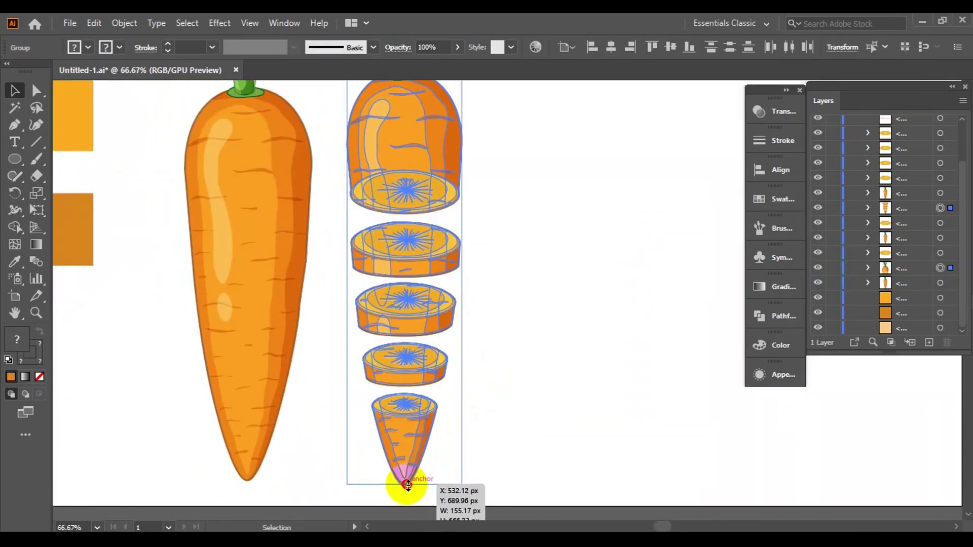
left_click(562, 364)
left_click(430, 244)
left_click(421, 305)
left_click(527, 293)
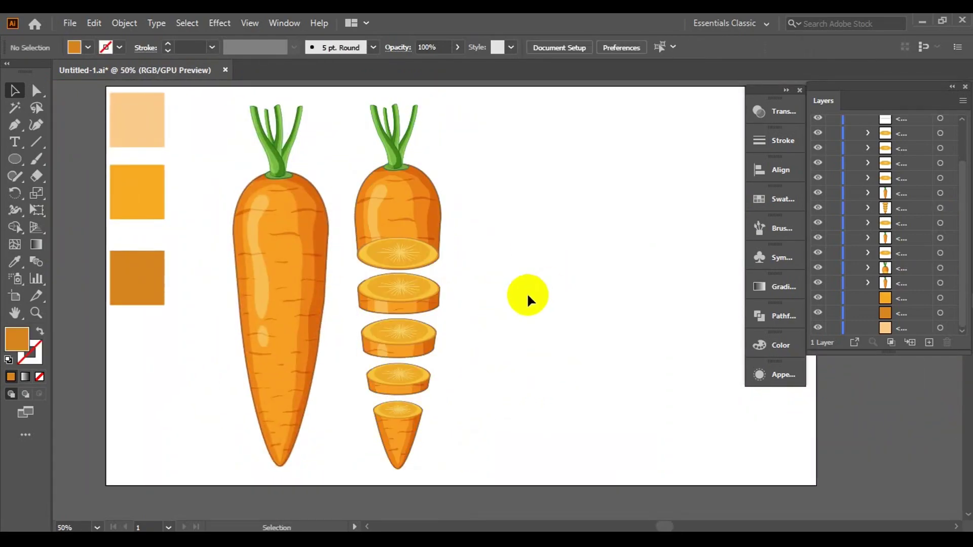
left_click_drag(527, 293, 430, 253)
left_click(401, 203, "shift")
right_click(409, 223)
left_click(435, 330)
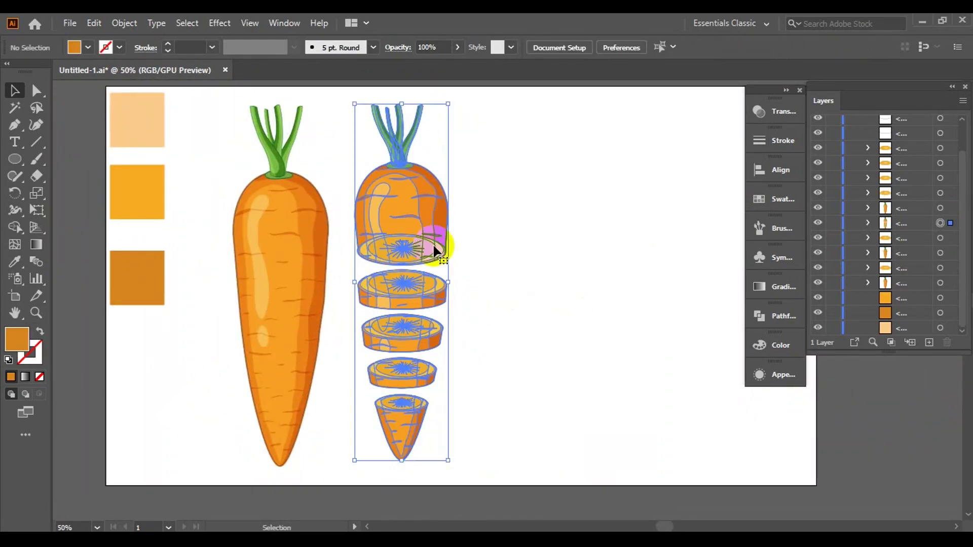
Move the stray slice off to the right of the group
key("ctrl+minus")
left_click(419, 304)
left_click_drag(577, 261, 678, 263)
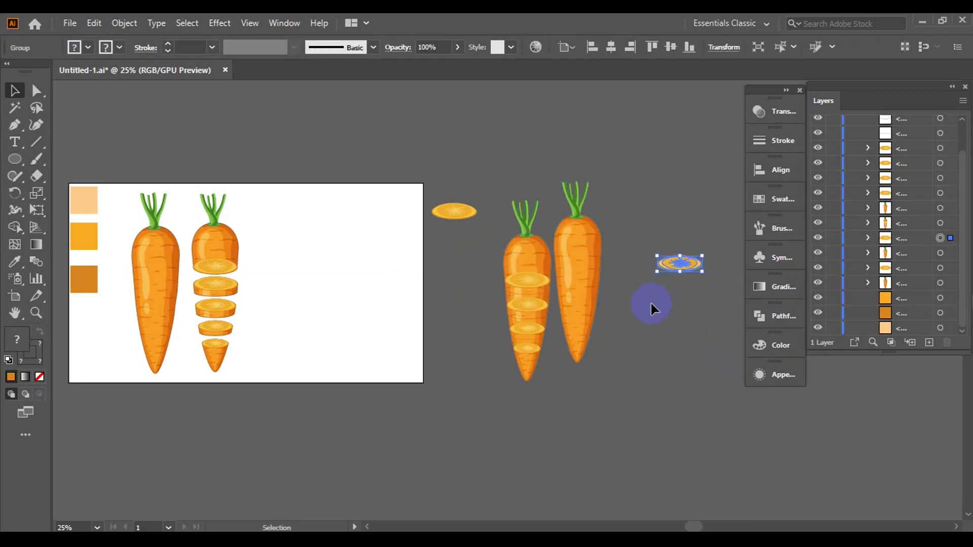
key("ctrl+plus")
Draw a tapered carrot outline with the Pen tool beside the sliced carrot
key("p")
scroll(420, 373, "up", 2)
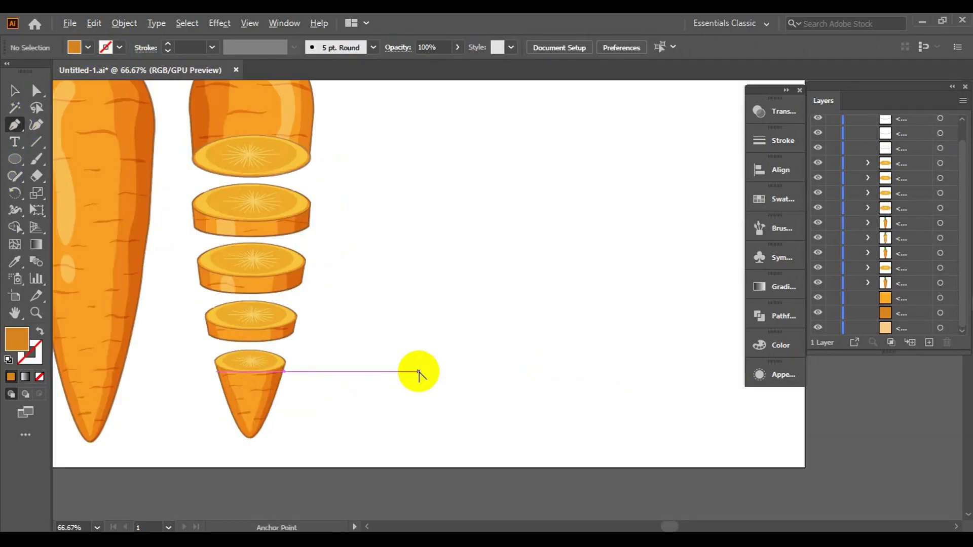
scroll(409, 180, "down", 3)
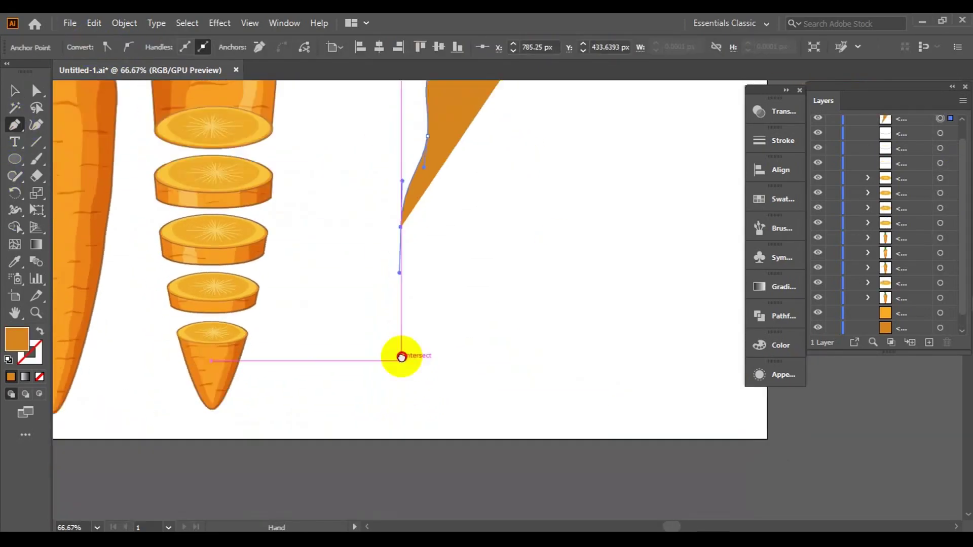
left_click_drag(401, 353, 369, 331)
scroll(368, 332, "up", 3)
left_click_drag(298, 442, 294, 495)
left_click(389, 375)
left_click_drag(444, 273, 466, 254)
left_click_drag(524, 165, 524, 136)
left_click(464, 124)
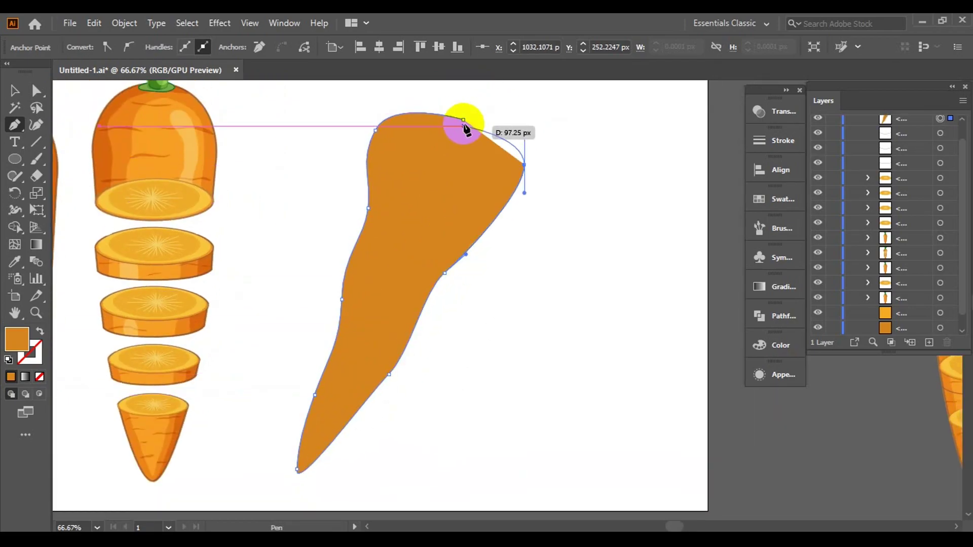
Nudge the top-left anchor down and tilt the new carrot shape at an angle
key("a")
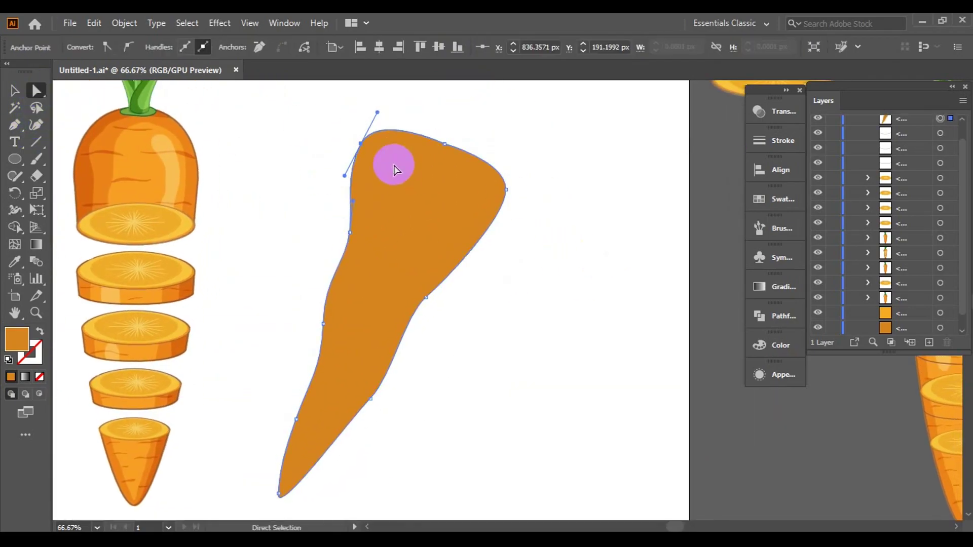
scroll(318, 172, "up", 2)
left_click_drag(318, 172, 318, 175)
scroll(510, 294, "down", 2)
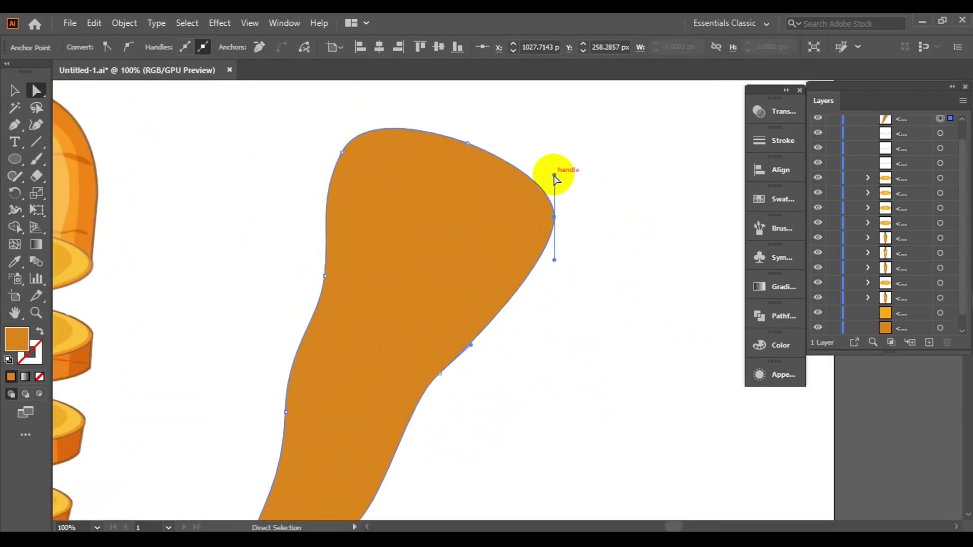
scroll(619, 263, "down", 2)
key("v")
left_click_drag(573, 455, 495, 278)
Give the carrot shape a dark red outline, trying brown first
left_click(119, 47)
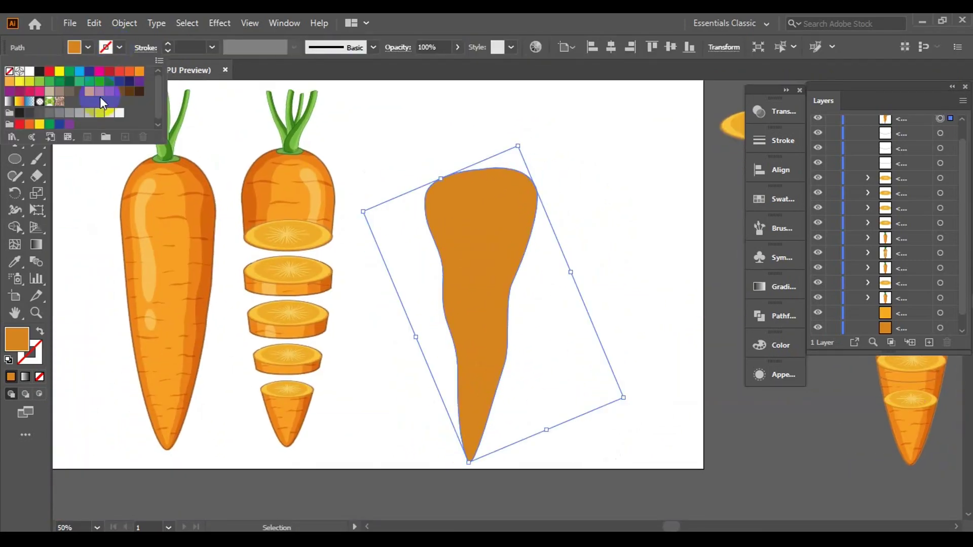
left_click(130, 91)
left_click(119, 47)
left_click(119, 71)
left_click(775, 141)
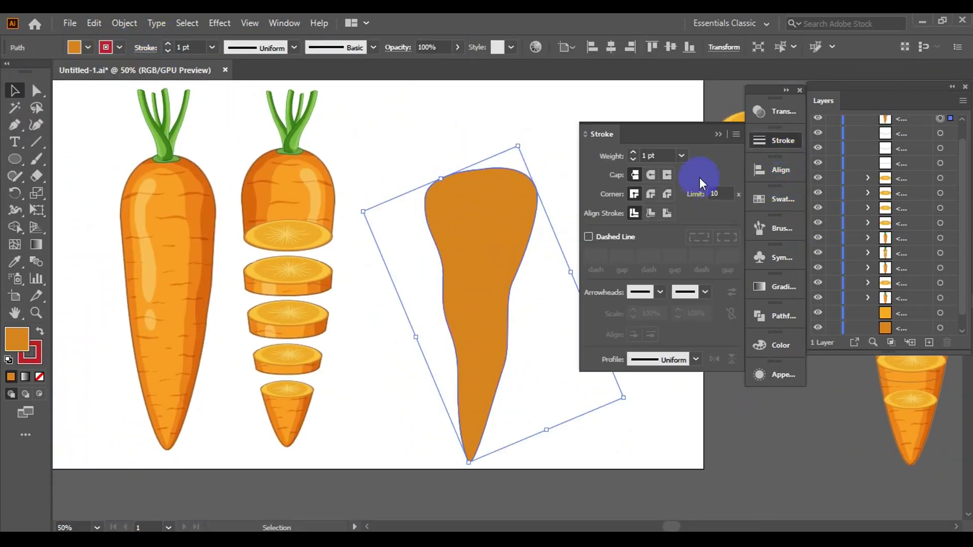
left_click(120, 47)
left_click(537, 118)
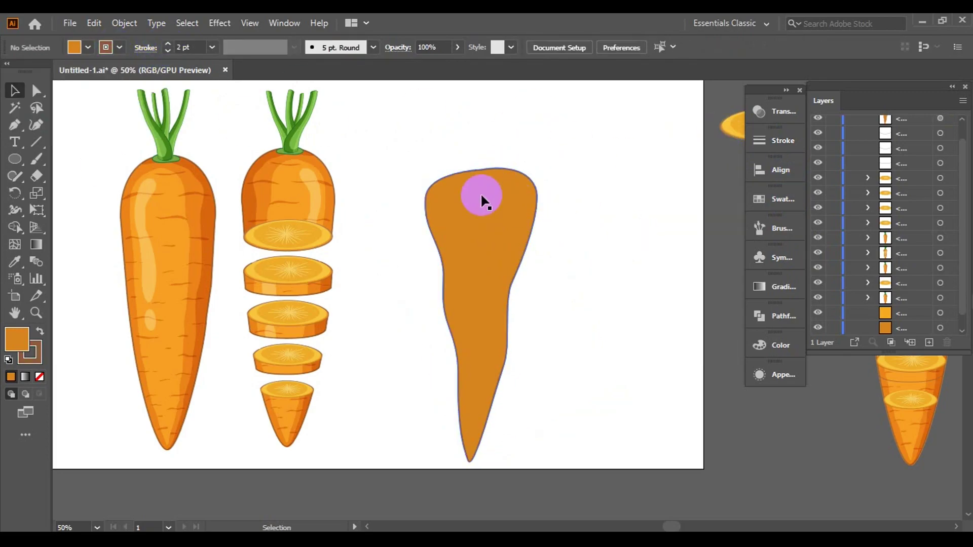
left_click(481, 193)
scroll(480, 193, "up", 2)
left_click(123, 77)
left_click(119, 47)
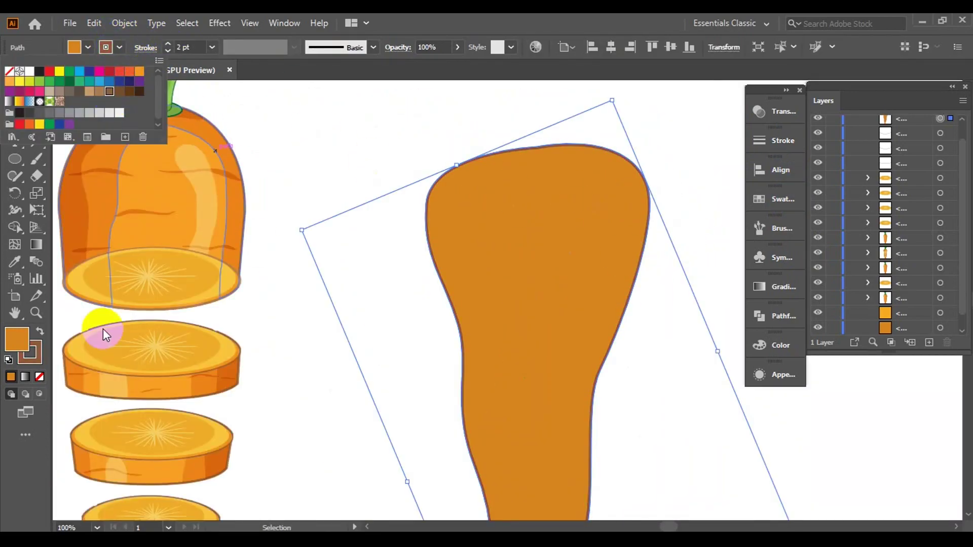
left_click(775, 344)
Select the new carrot shape and mix its fill toward a warm orange-gold
key("ctrl+0")
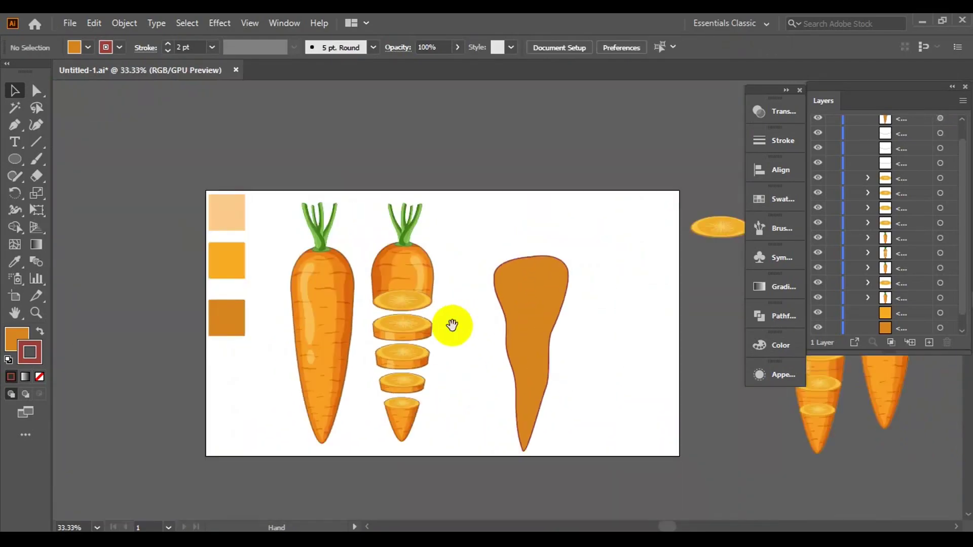
left_click(419, 256)
left_click(544, 293)
left_click(488, 261)
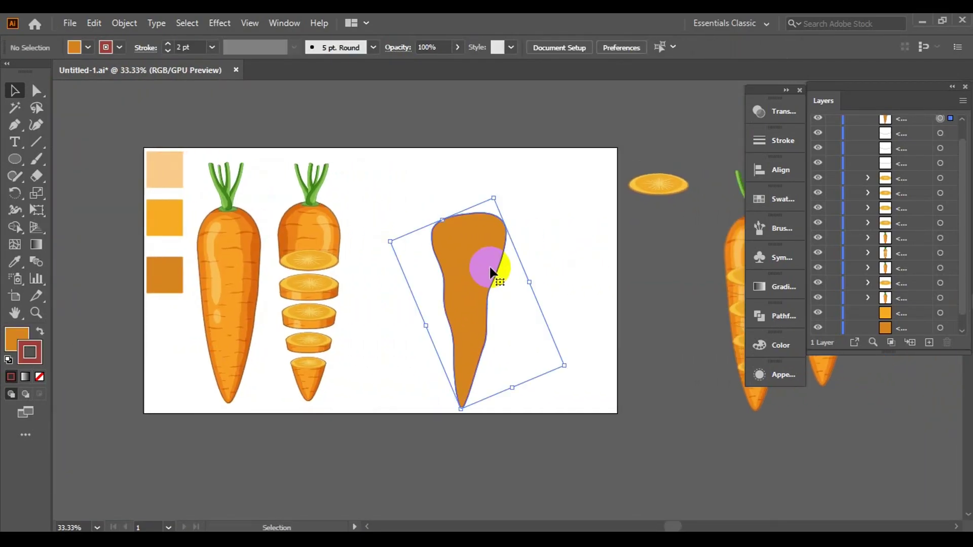
key("ctrl+plus")
left_click(780, 344)
left_click_drag(692, 366, 685, 365)
left_click(670, 388)
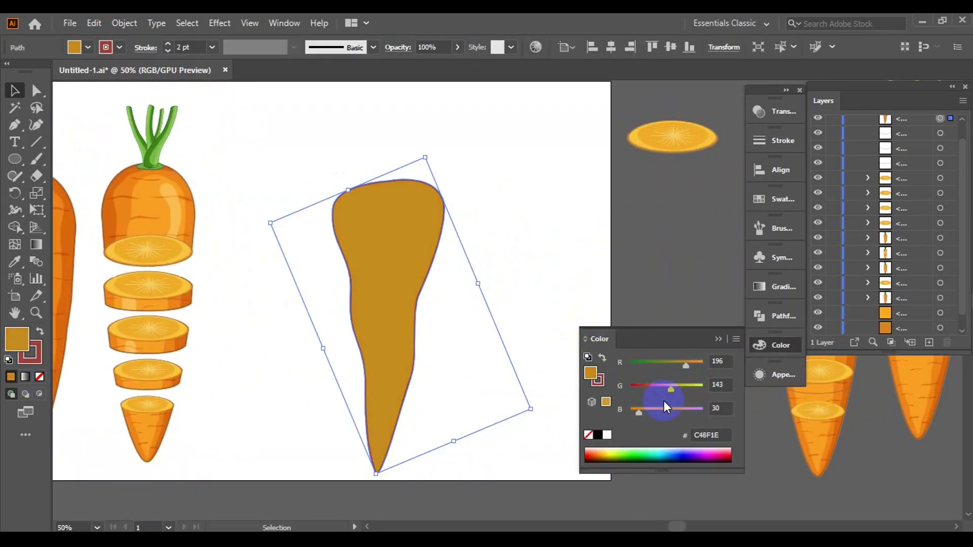
left_click(641, 412)
left_click(674, 388)
left_click(693, 363)
left_click(649, 413)
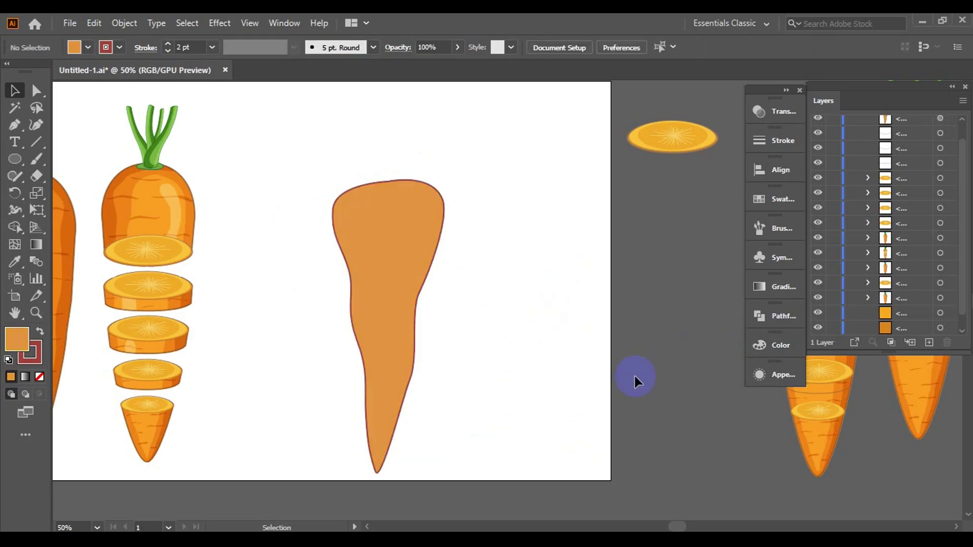
Fine-tune the carrot fill to the light orange #EDA942
key("ctrl+1")
left_click(778, 345)
left_click(679, 388)
left_click(697, 364)
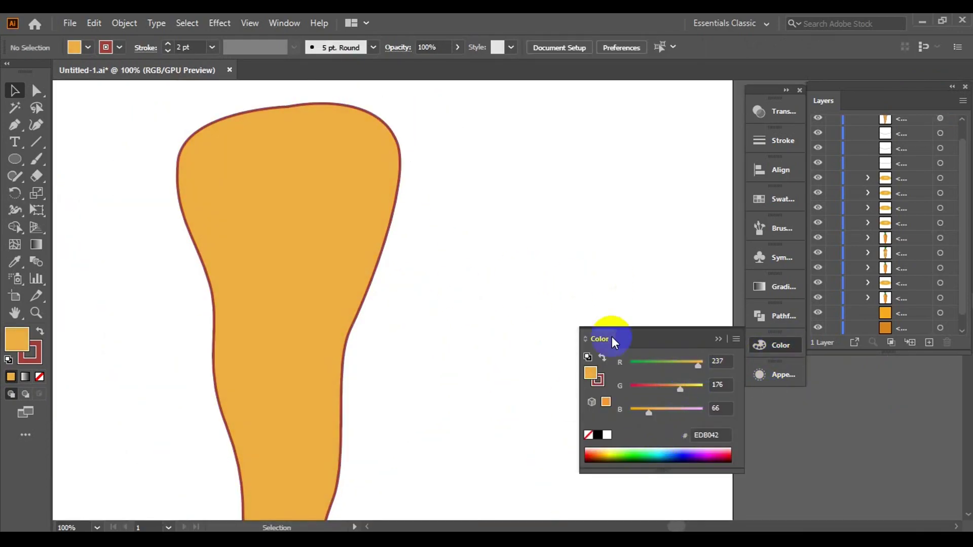
left_click(650, 412)
left_click(649, 411)
left_click(679, 388)
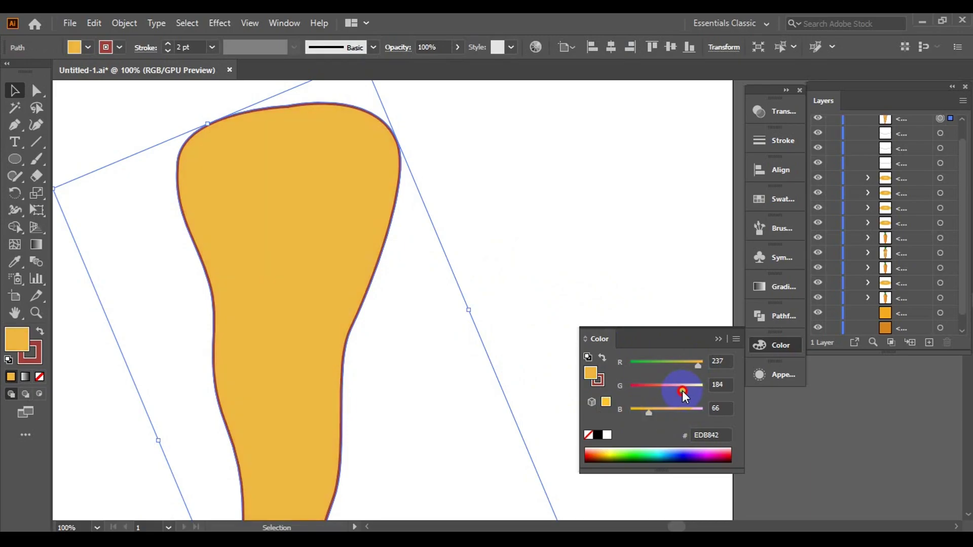
left_click(508, 283)
Drag the plain carrot shape right, beside the other carrot
scroll(508, 283, "down", 3)
left_click(406, 273)
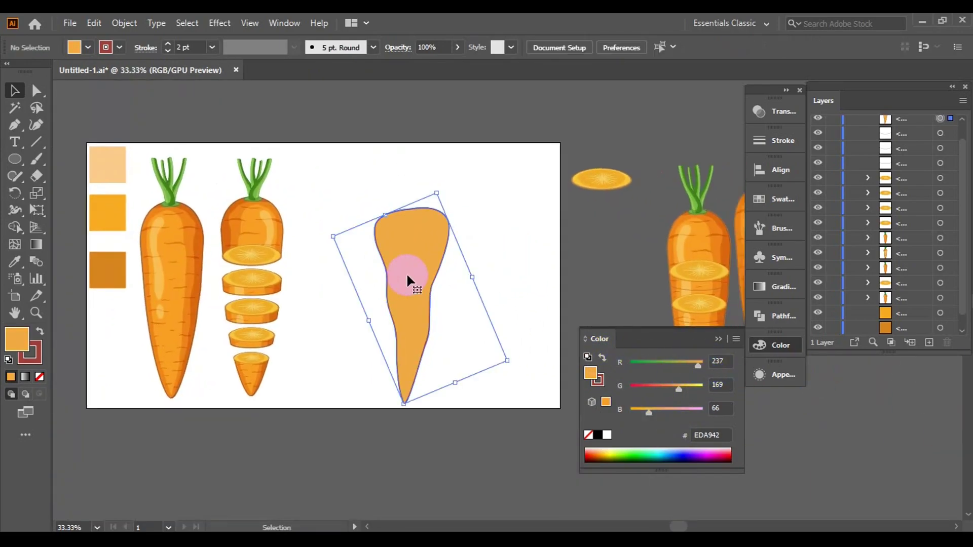
mouse_move(350, 256)
left_mouse_down()
mouse_move(449, 255)
mouse_move(432, 254)
left_mouse_up()
With the Pen tool, draw the first curved crease across the left carrot's top
left_click(241, 117)
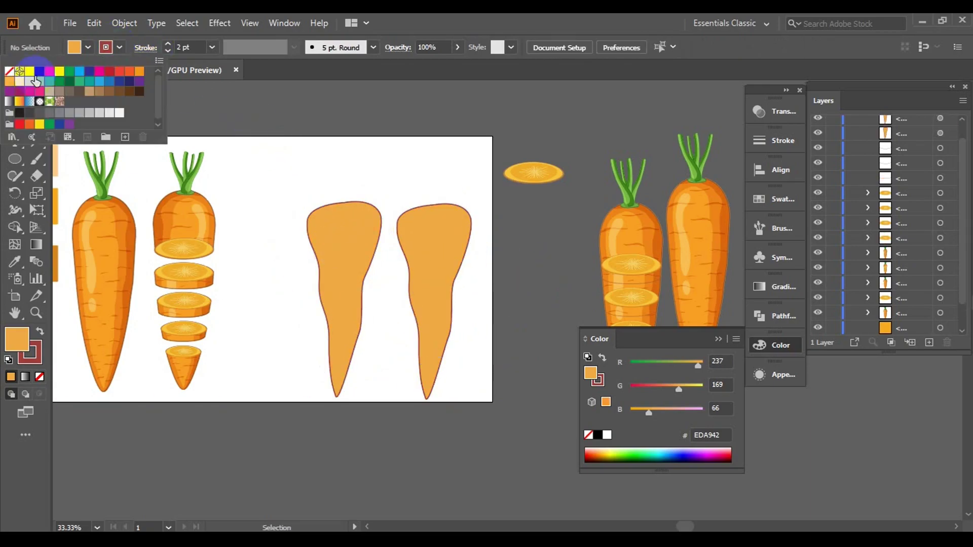
key("p")
key("ctrl+plus")
key("ctrl+plus")
key("ctrl+plus")
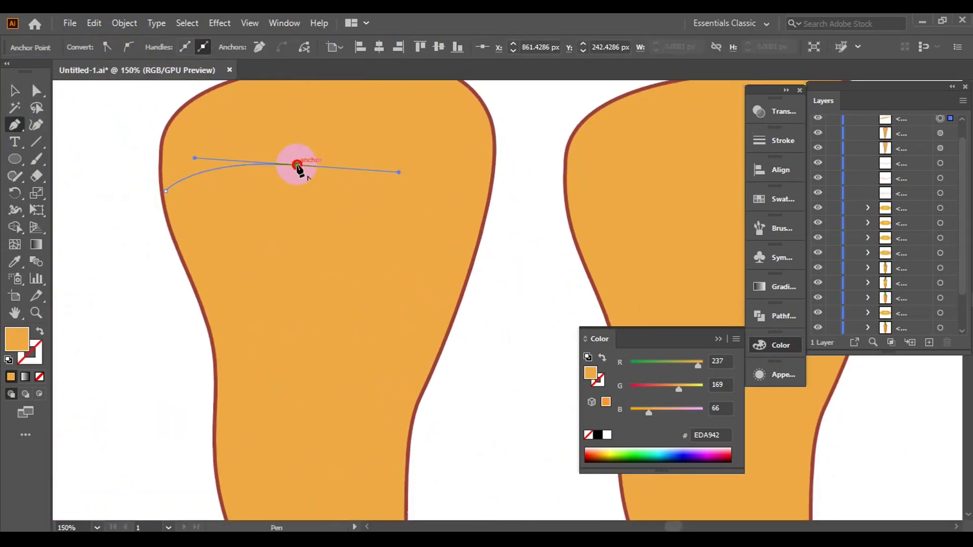
left_click(791, 112)
left_click(508, 274)
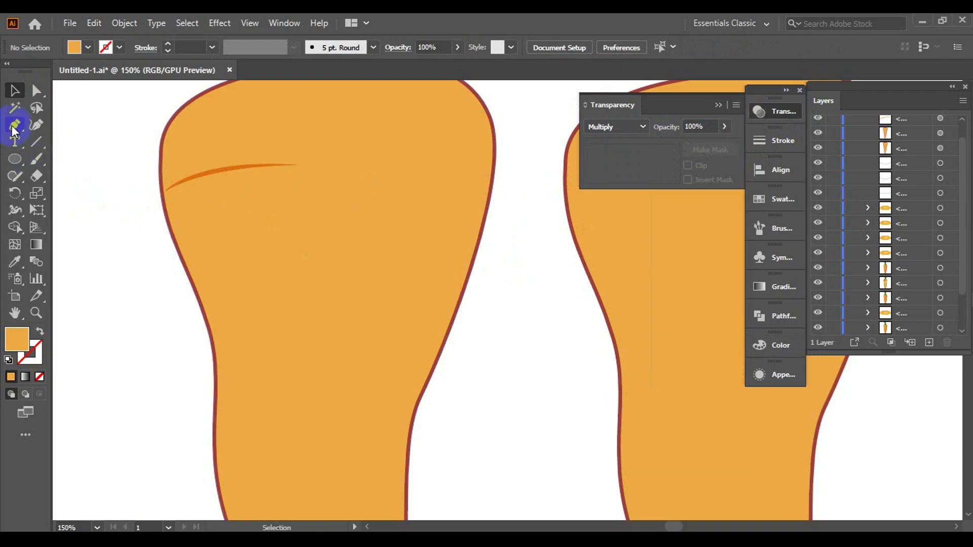
left_click_drag(332, 226, 410, 242)
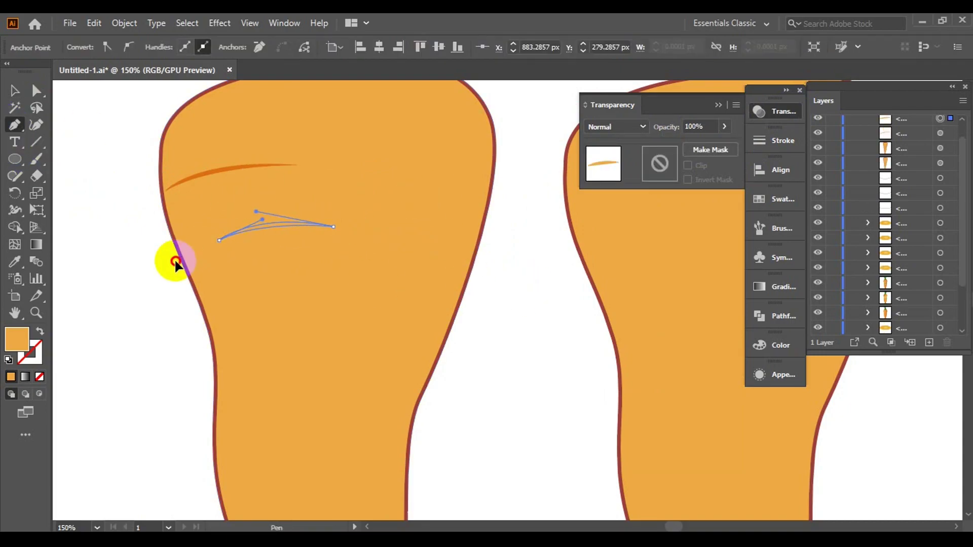
Draw a second curved crease starting at the carrot's edge
left_click(482, 207)
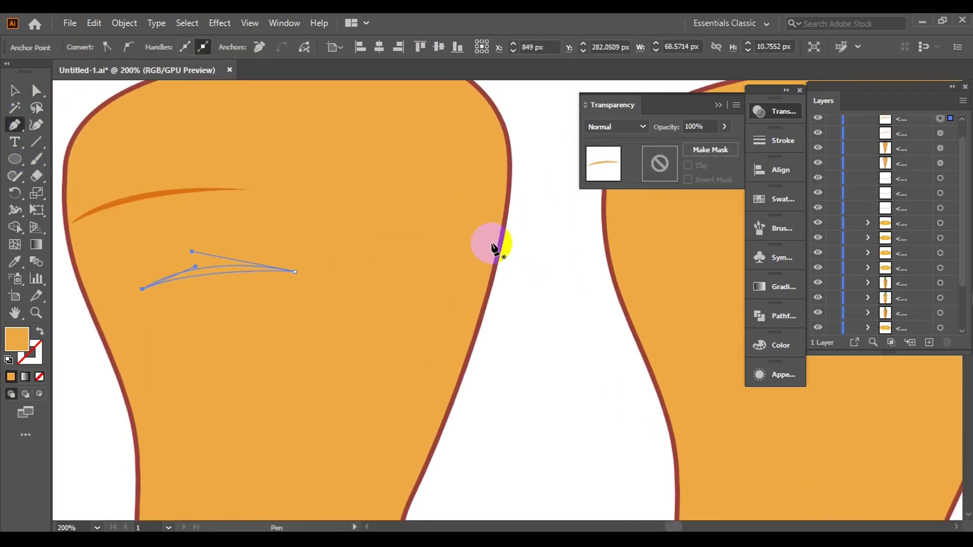
key("ctrl+plus")
left_click_drag(324, 230, 413, 196)
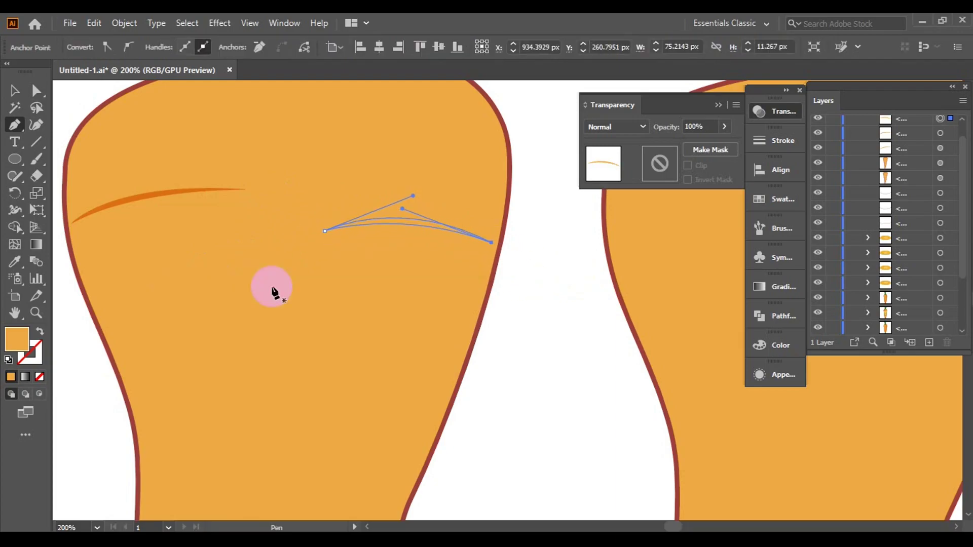
key("ctrl+plus")
left_click_drag(490, 322, 485, 305)
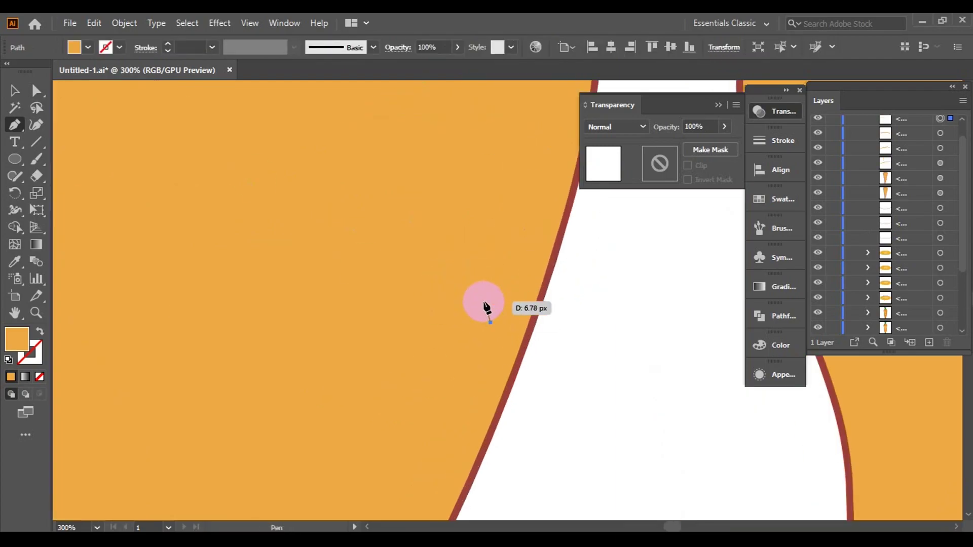
key("ctrl+plus")
left_click_drag(388, 295, 272, 293)
key("ctrl+1")
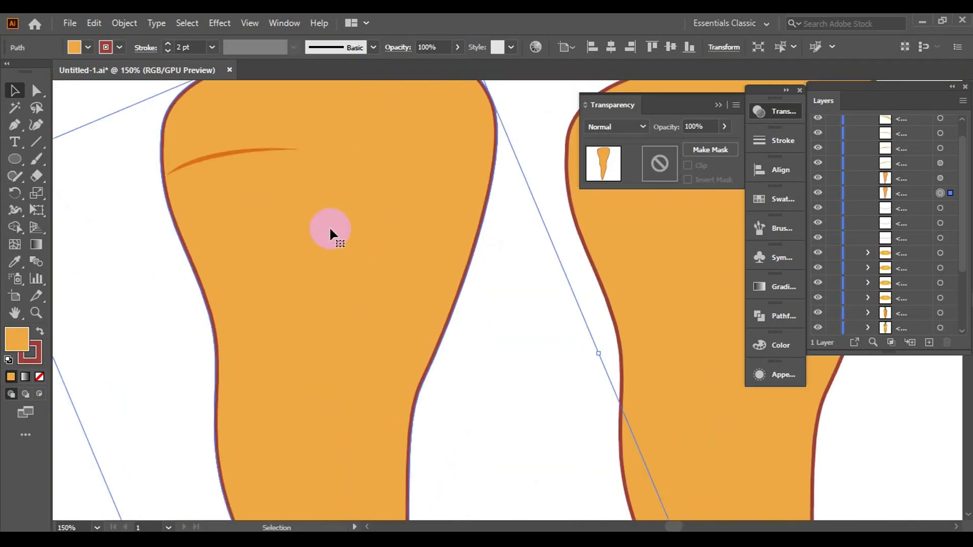
key("v")
left_click(387, 314)
Draw more curved crease slivers across the carrot's lower body
key("p")
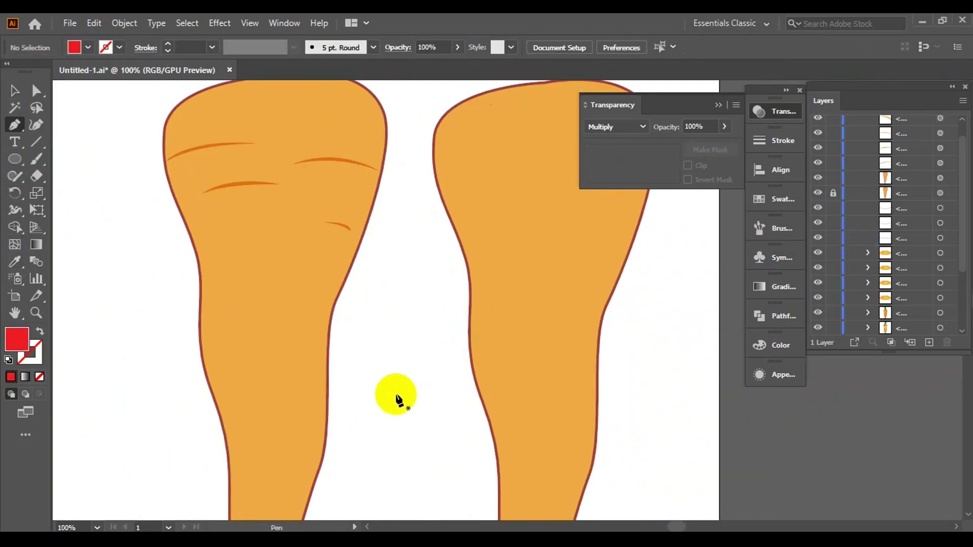
key("ctrl+plus")
key("ctrl+plus")
key("ctrl+plus")
left_click(366, 268)
left_click_drag(256, 258, 173, 291)
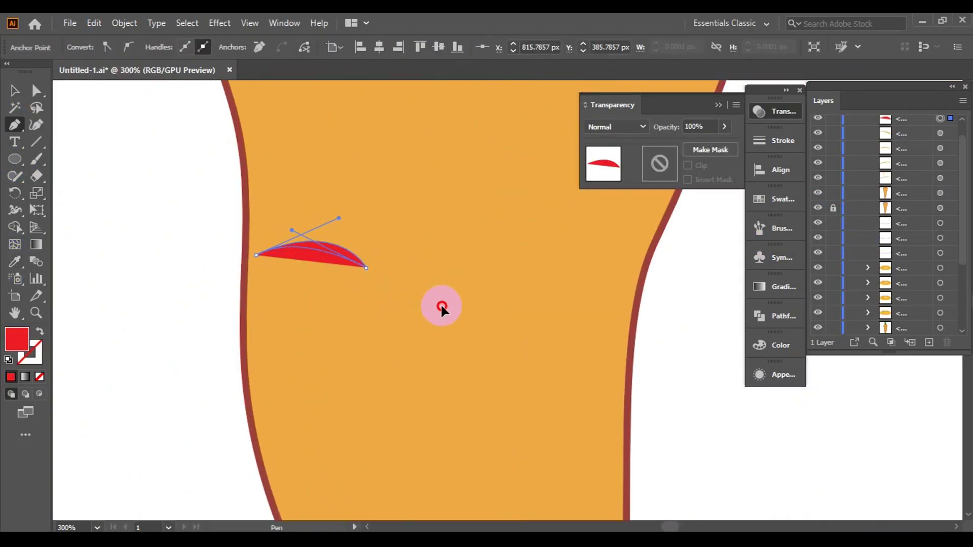
left_click_drag(442, 309, 324, 290)
left_click(348, 295)
left_click_drag(505, 301, 568, 340)
key("ctrl+plus")
left_click(378, 304)
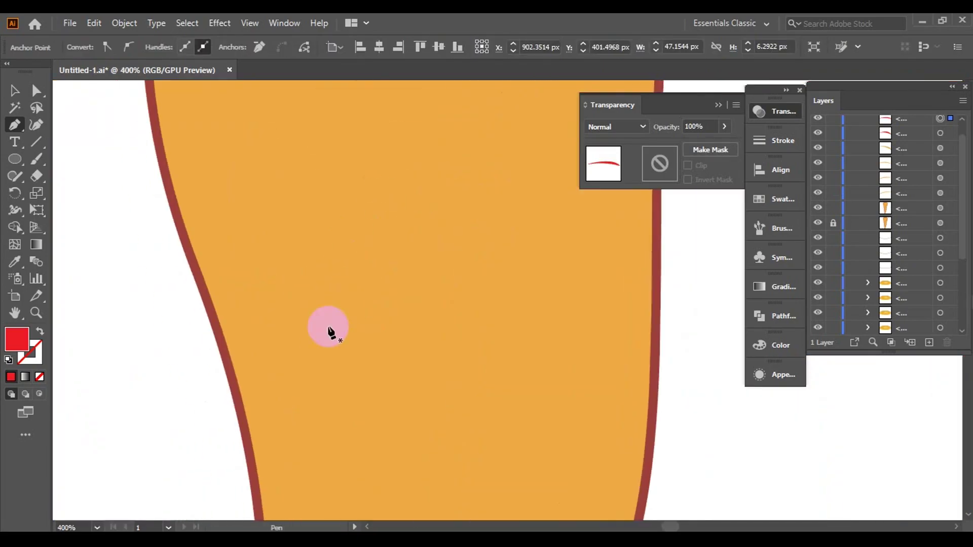
left_click_drag(393, 369, 314, 342)
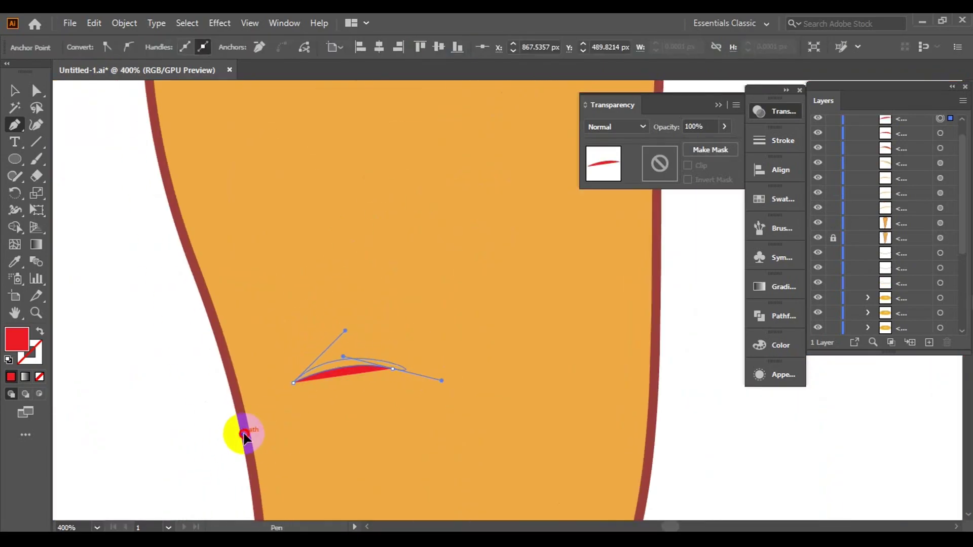
left_click_drag(244, 435, 130, 428)
Add the last crease marks further down toward the carrot tip
left_click(343, 299)
left_click_drag(533, 317, 560, 337)
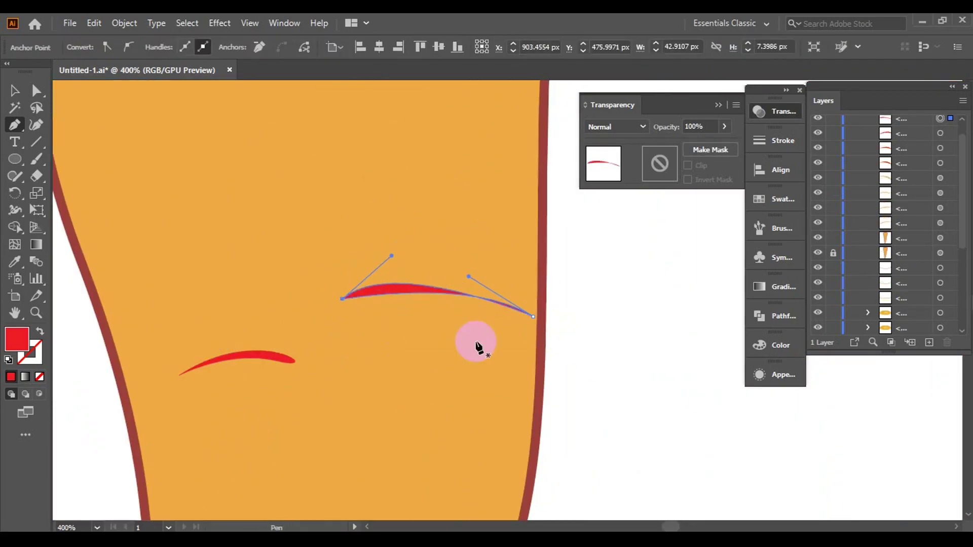
scroll(476, 347, "down", 3)
left_click(365, 337)
scroll(466, 321, "up", 2)
left_click_drag(495, 332, 507, 341)
left_click_drag(561, 360, 659, 406)
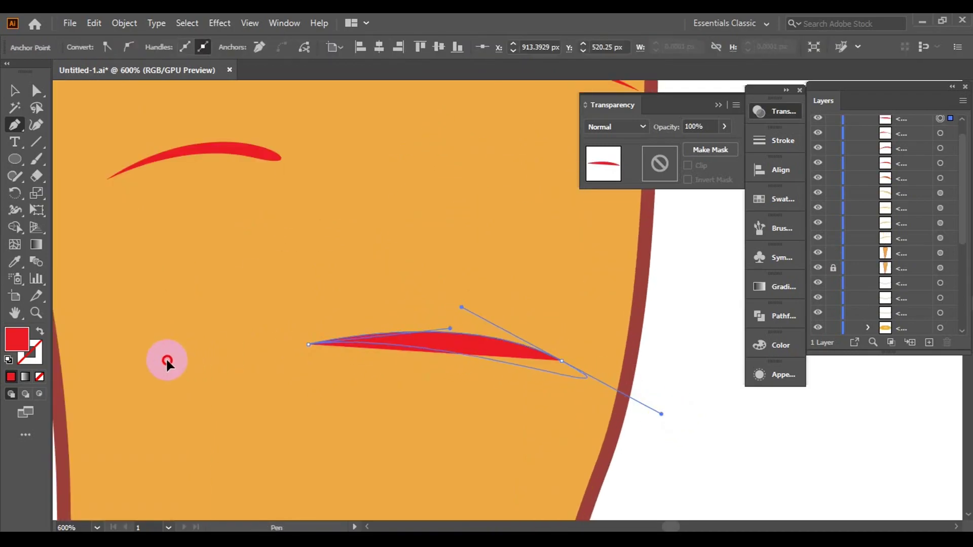
key("v")
key("ctrl+shift+a")
key("ctrl+0")
left_click(242, 177)
scroll(432, 238, "down", 2)
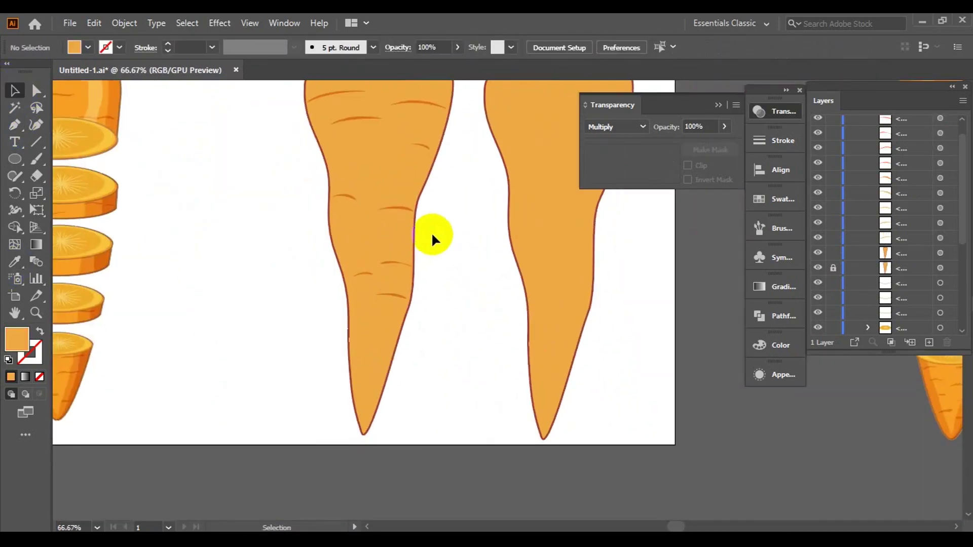
Reflect a crease mark into a copy and position the small crease on the carrot
key("o")
key("Return")
left_click(720, 306)
key("ctrl+plus")
key("ctrl+plus")
left_click_drag(332, 278, 349, 271)
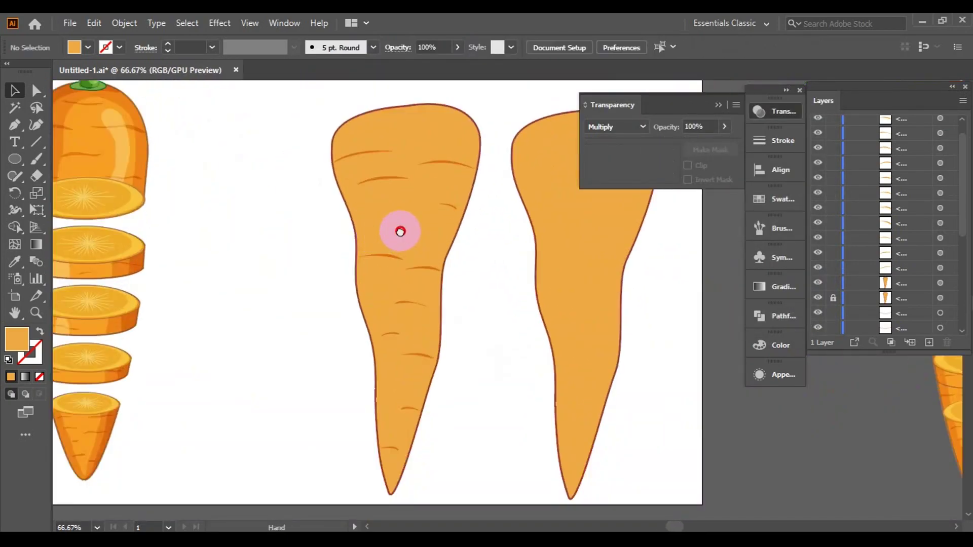
key("ctrl+minus")
scroll(385, 233, "up", 3)
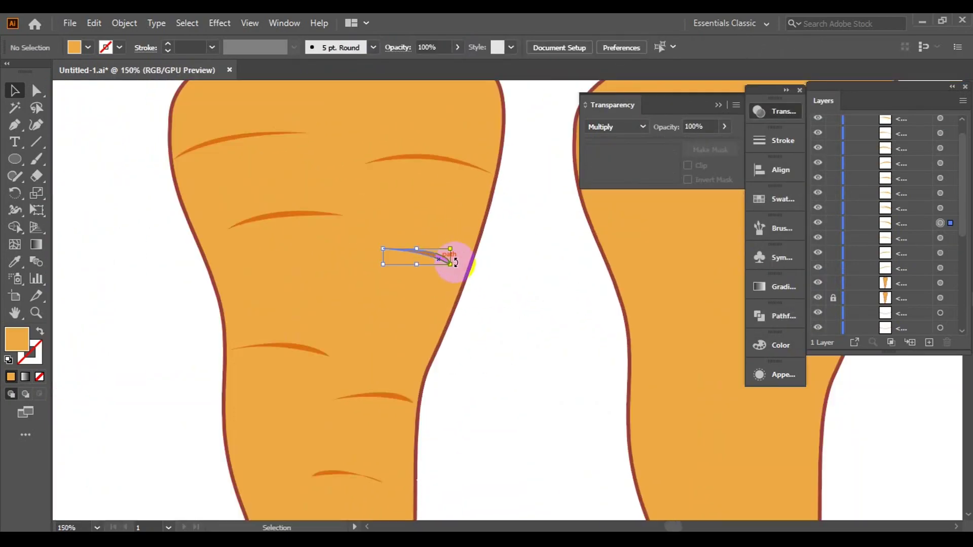
key("ctrl+minus")
right_click(397, 416)
key("ctrl+plus")
left_click(390, 424)
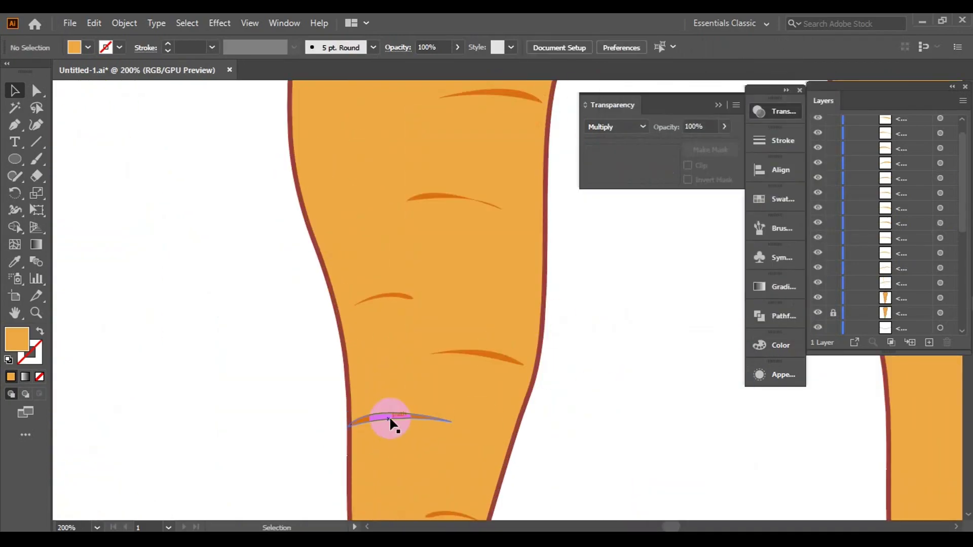
key("ctrl+minus")
left_click(541, 266)
key("ctrl+minus")
key("ctrl+minus")
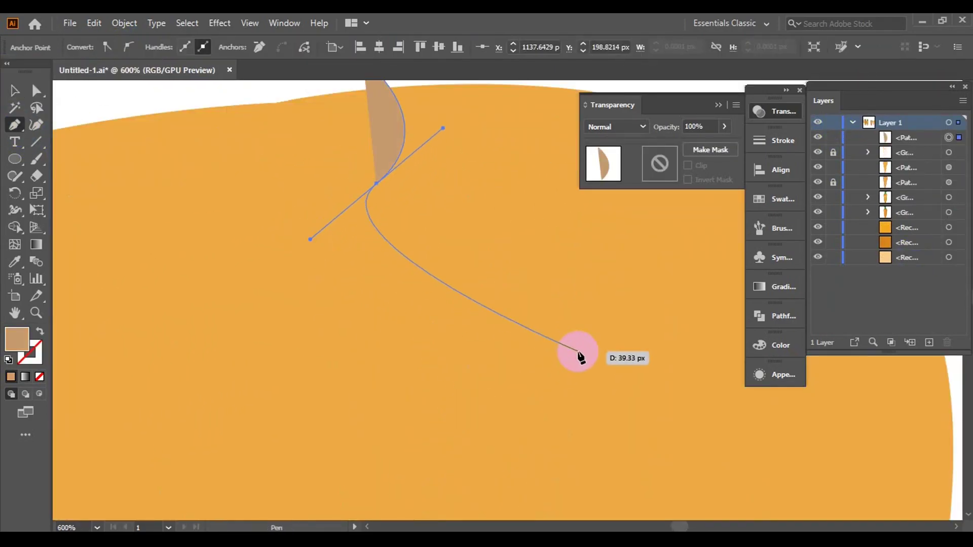
Pen-draw a darker orange shading sliver and move it onto the left carrot
key("ctrl+minus")
key("ctrl+minus")
key("ctrl+minus")
scroll(437, 404, "down", 3)
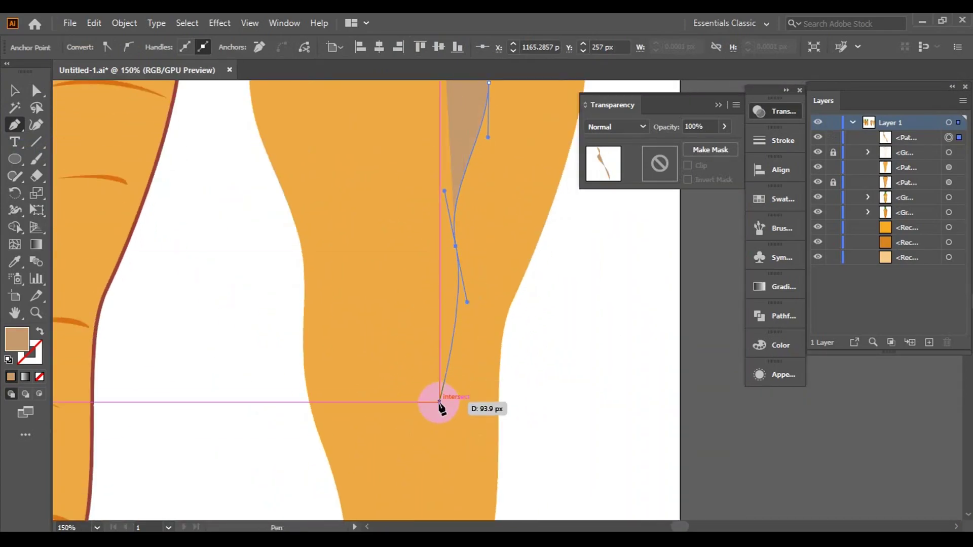
key("ctrl+minus")
key("ctrl+minus")
key("ctrl+plus")
key("ctrl+plus")
left_click_drag(442, 410, 505, 360)
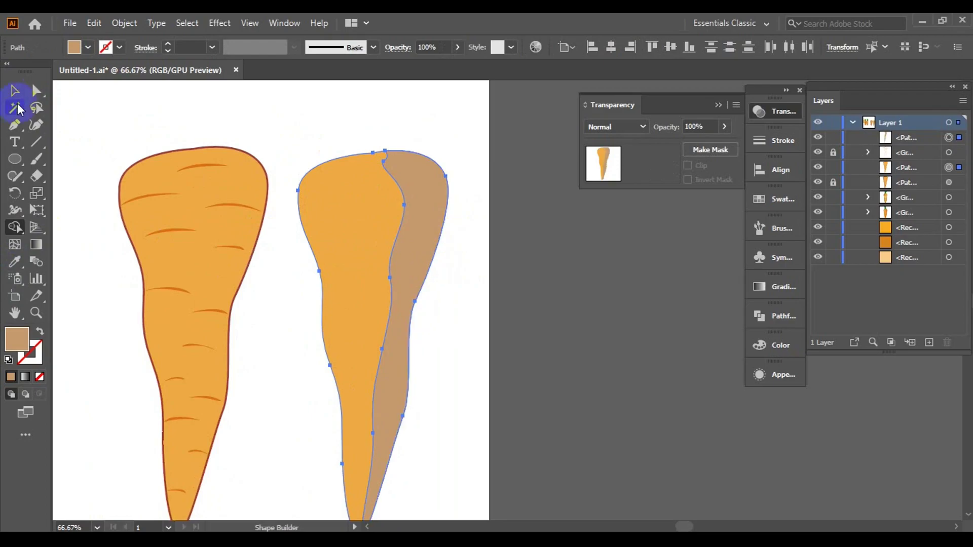
left_click(15, 90)
left_click(211, 272)
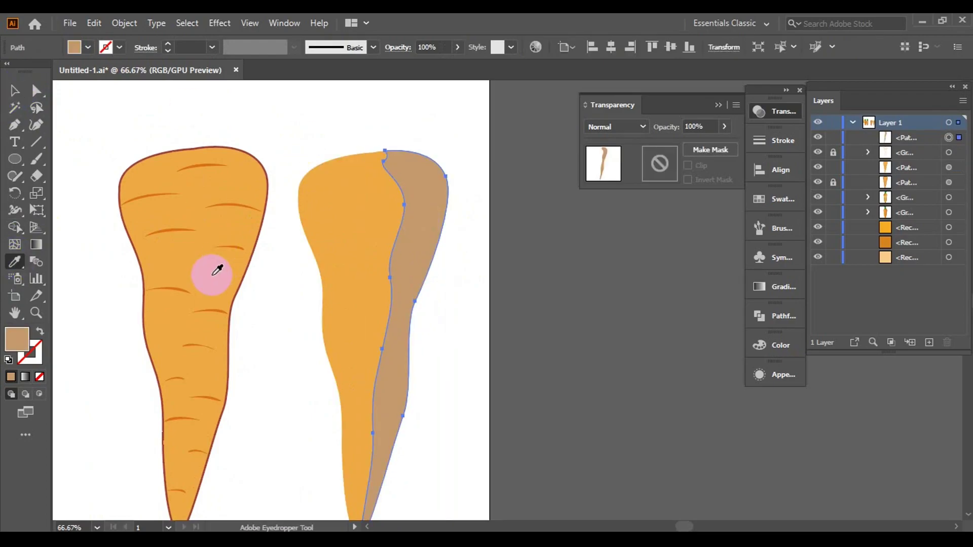
left_click_drag(426, 167, 281, 139)
Nudge the shading sliver and carrot into alignment along the right side to the tip
key("ctrl+plus")
key("ctrl+plus")
key("ctrl+plus")
left_click_drag(374, 260, 371, 254)
key("ctrl+minus")
key("ctrl+minus")
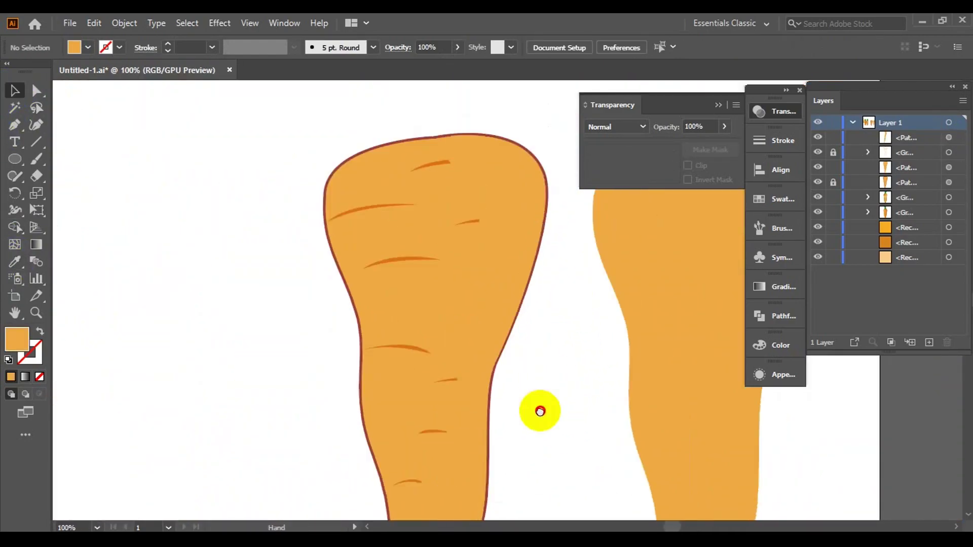
key("ctrl+plus")
key("ctrl+plus")
key("ctrl+plus")
left_click_drag(524, 322, 521, 322)
key("ctrl+minus")
key("ctrl+minus")
key("ctrl+minus")
key("ctrl+plus")
key("ctrl+plus")
key("ctrl+plus")
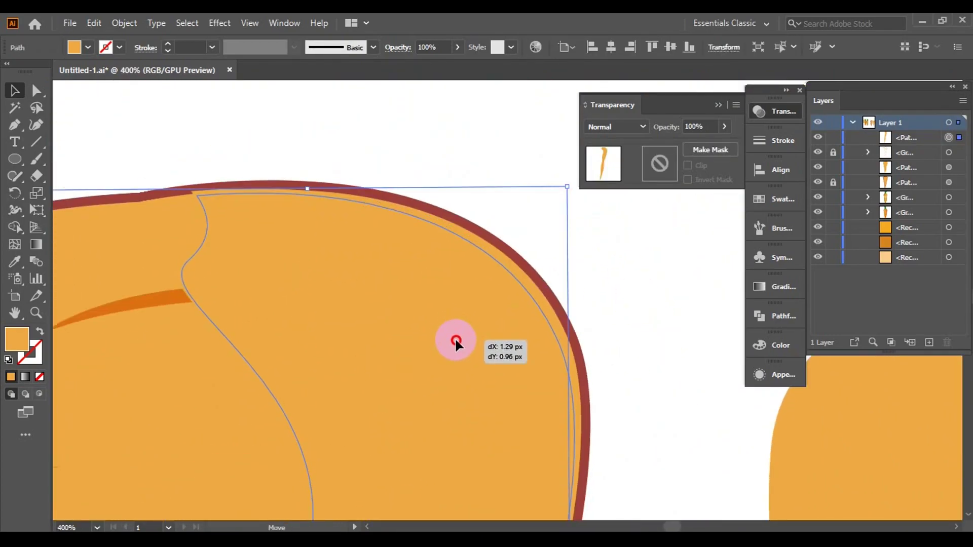
left_click_drag(452, 339, 460, 329)
key("ctrl+plus")
key("ctrl+plus")
key("ctrl+minus")
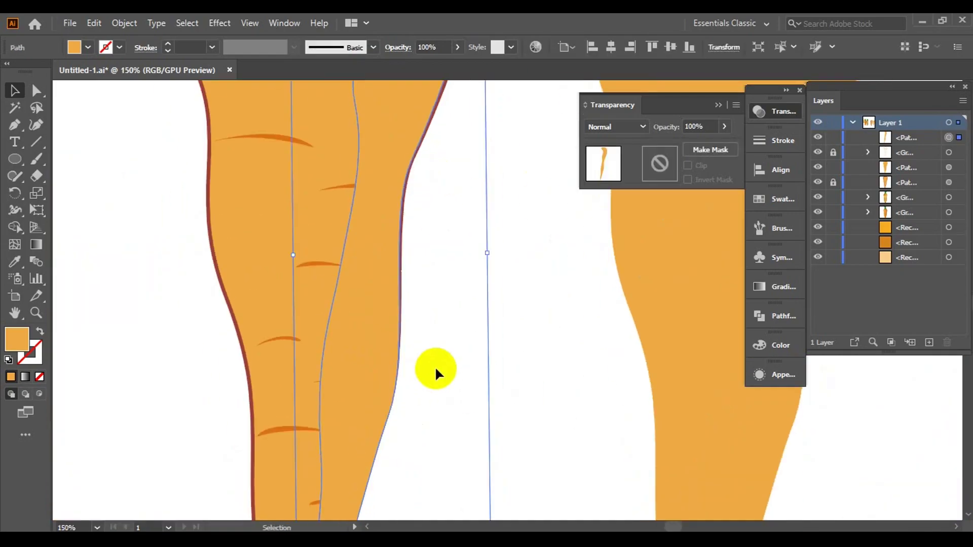
key("ctrl+minus")
key("ctrl+minus")
left_click_drag(614, 370, 612, 374)
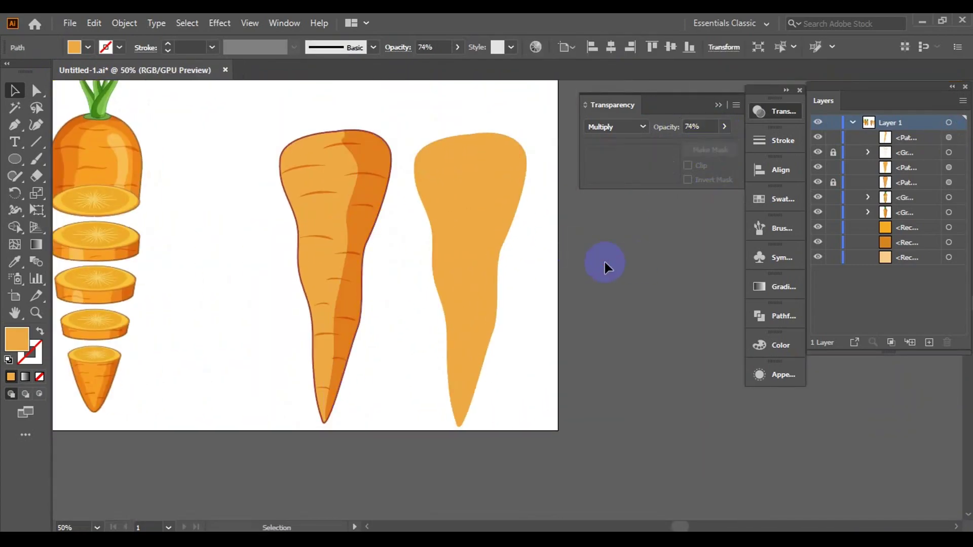
Make a slightly offset duplicate of the right plain carrot shape
left_click(422, 233)
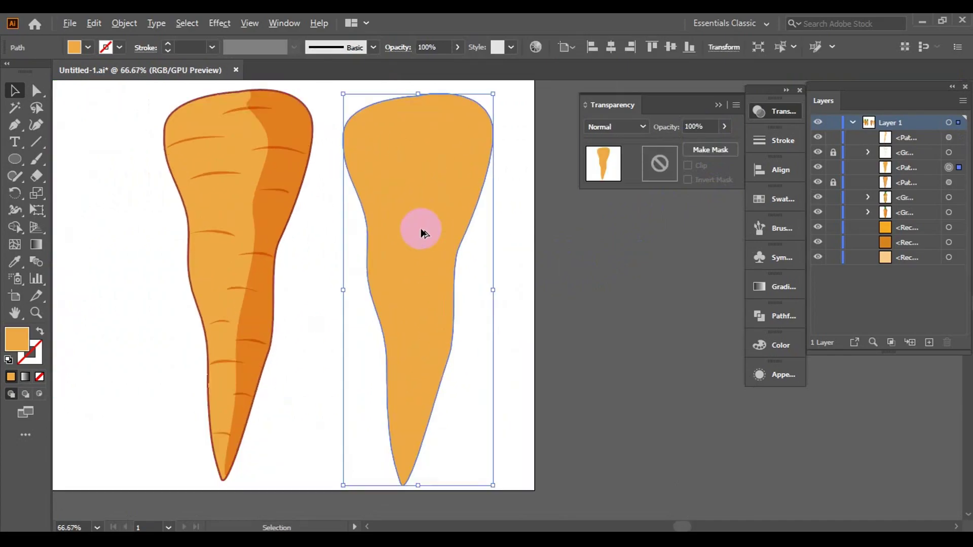
left_click_drag(422, 233, 427, 231)
key("shift+m")
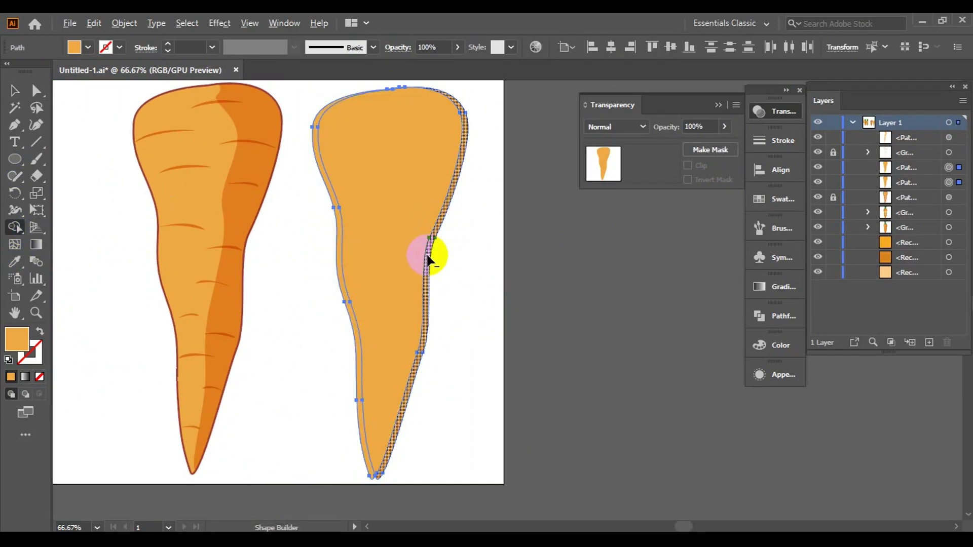
key("v")
Move the thin highlight strip onto the left carrot and set its blend mode to Screen
left_click_drag(325, 291, 246, 290)
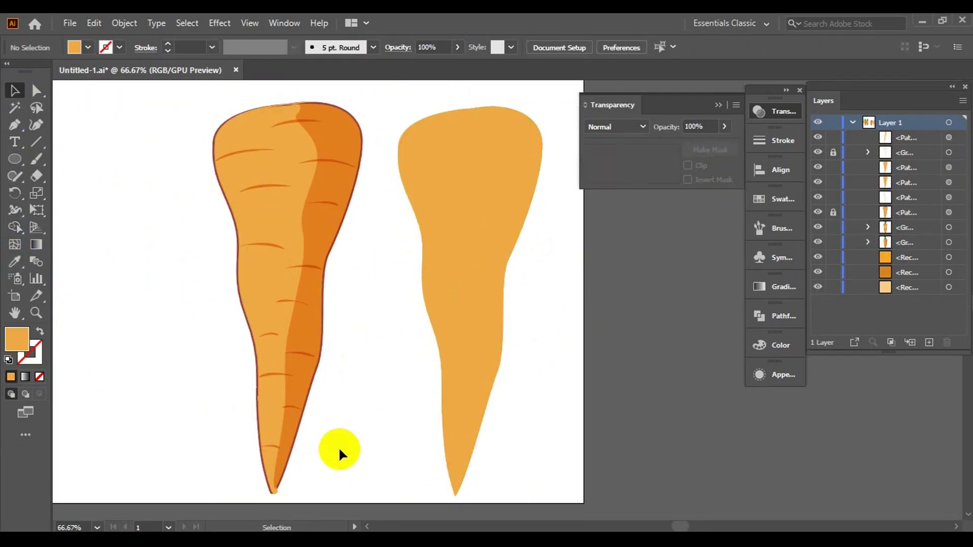
left_click(239, 228)
left_click(615, 127)
left_click(614, 226)
scroll(265, 154, "up", 3)
scroll(194, 288, "up", 3)
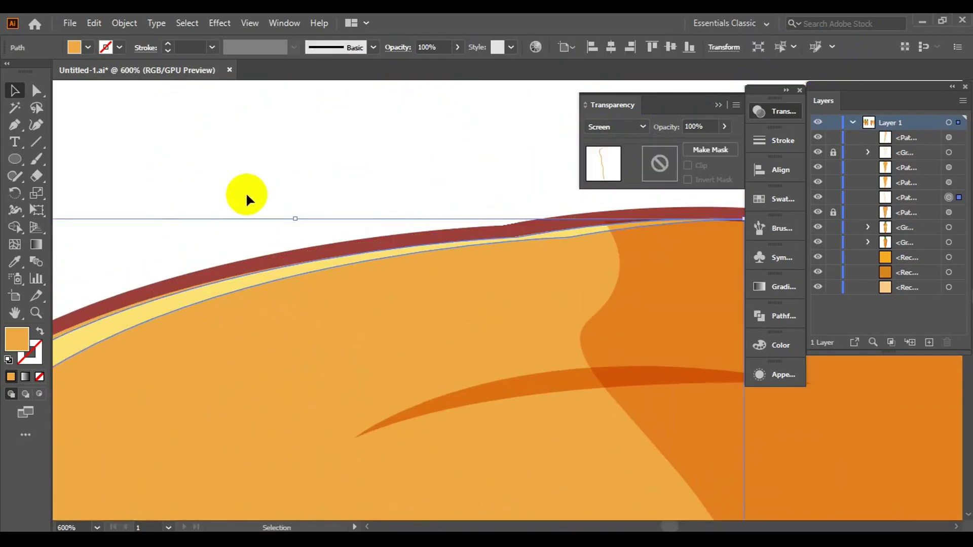
scroll(246, 197, "down", 2)
scroll(146, 96, "up", 2)
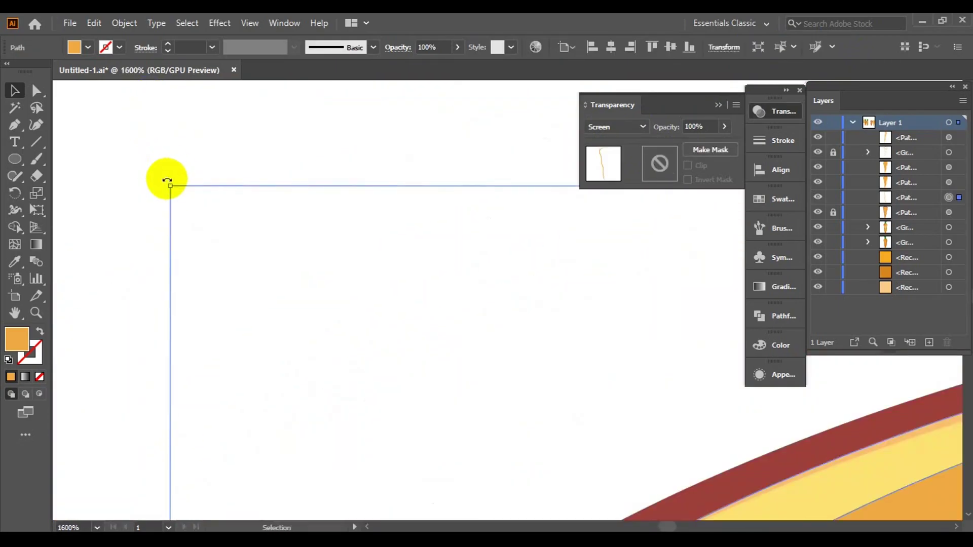
Check the Screen-blended highlight strip on the carrot by toggling its selection
left_click(167, 178)
scroll(256, 256, "down", 3)
scroll(340, 372, "up", 3)
scroll(504, 425, "down", 4)
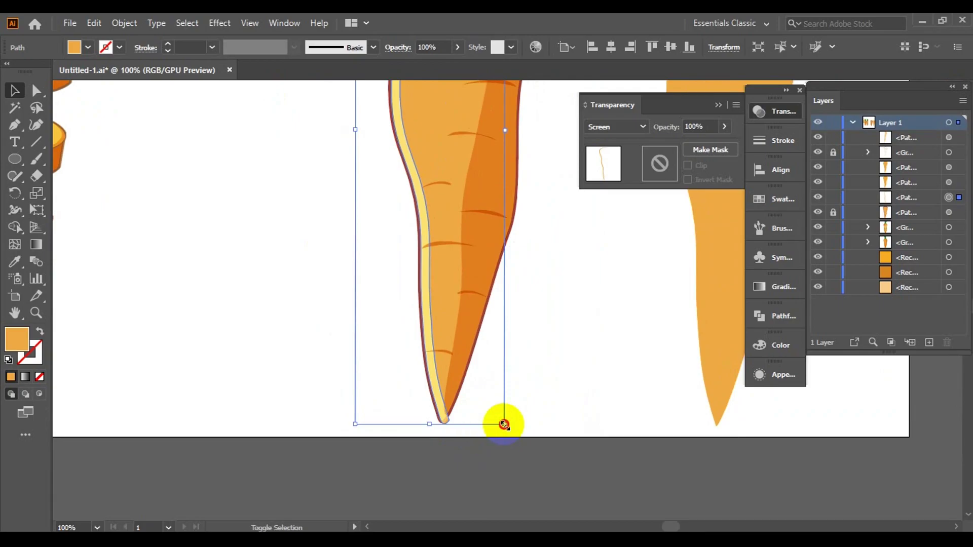
left_click(501, 388)
scroll(440, 349, "up", 3)
left_click(440, 355)
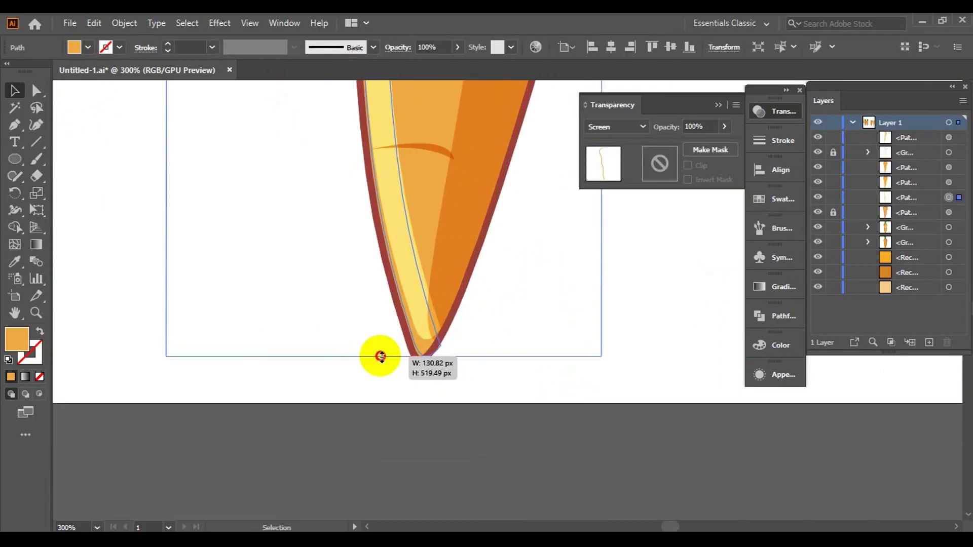
scroll(471, 276, "down", 3)
scroll(412, 152, "up", 2)
scroll(384, 219, "down", 2)
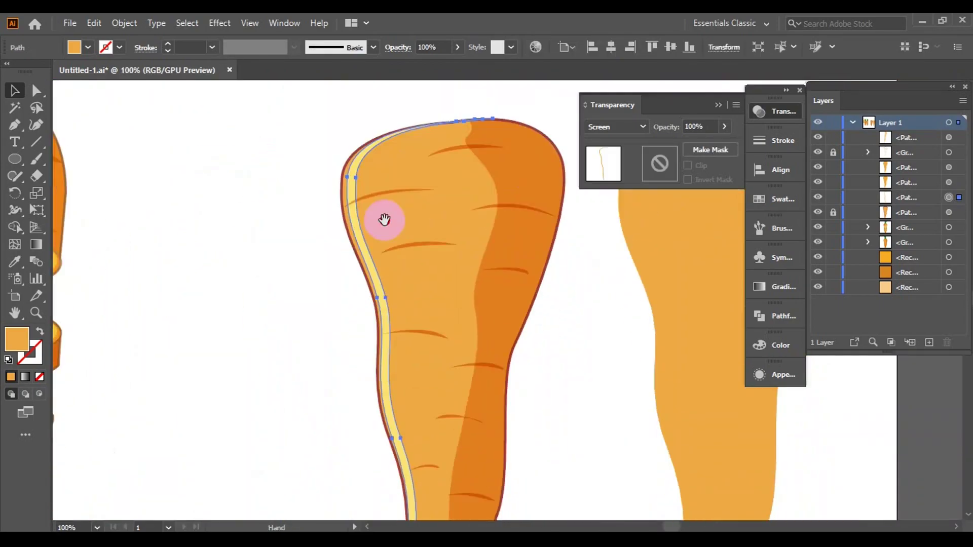
left_click(352, 206)
scroll(477, 216, "up", 2)
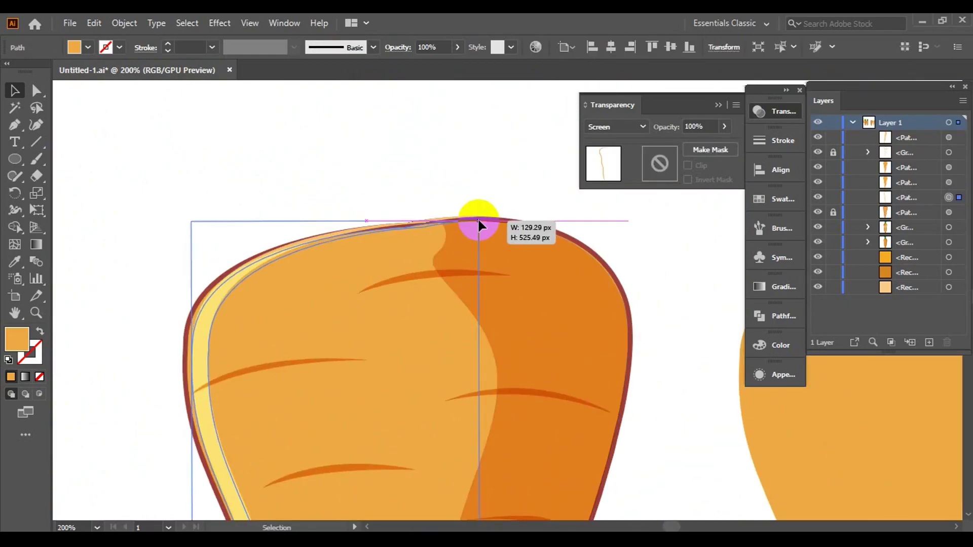
left_click(646, 372)
scroll(361, 338, "up", 2)
left_click(318, 212)
scroll(319, 211, "up", 1)
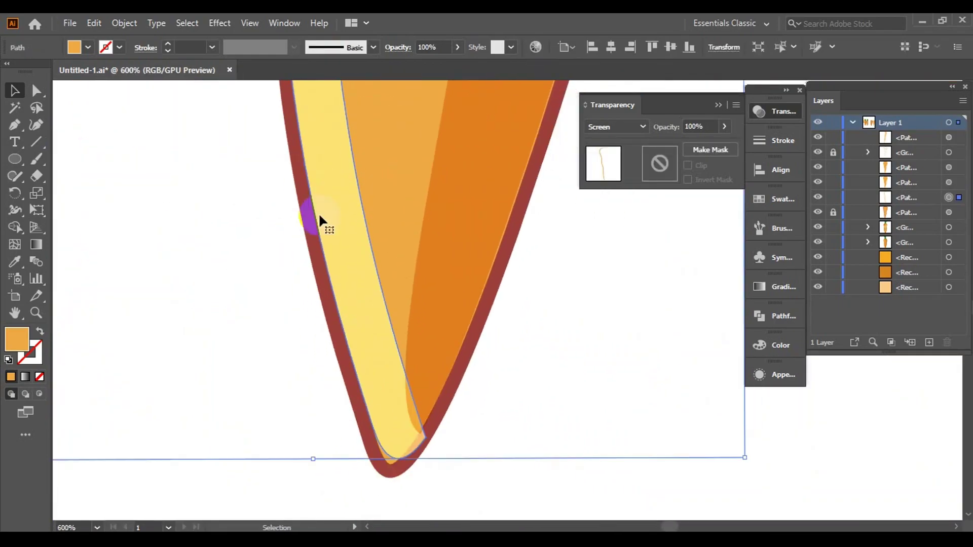
Pull the highlight strip's tip anchor inside the carrot outline with Direct Selection
left_click(550, 352)
scroll(354, 326, "up", 3)
key("a")
left_click_drag(354, 326, 324, 403)
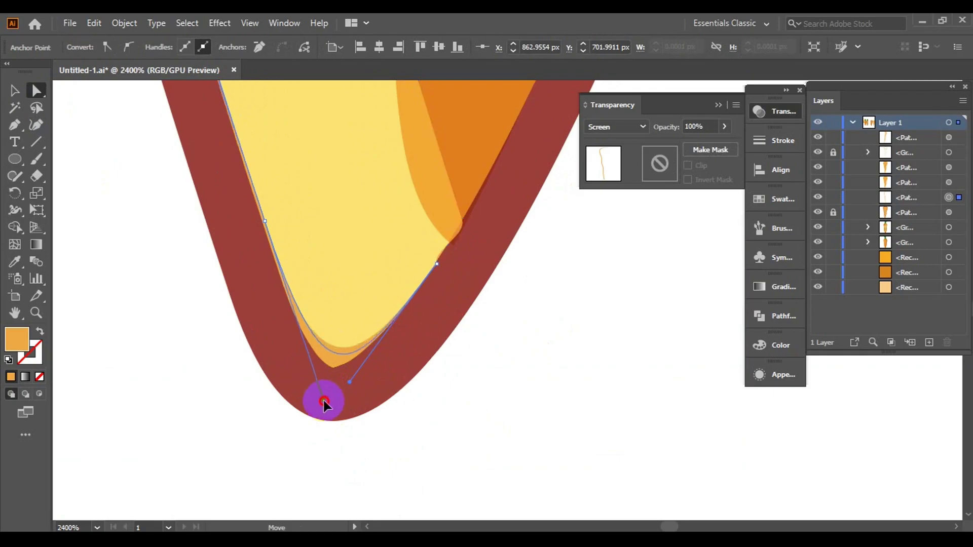
scroll(482, 408, "down", 5)
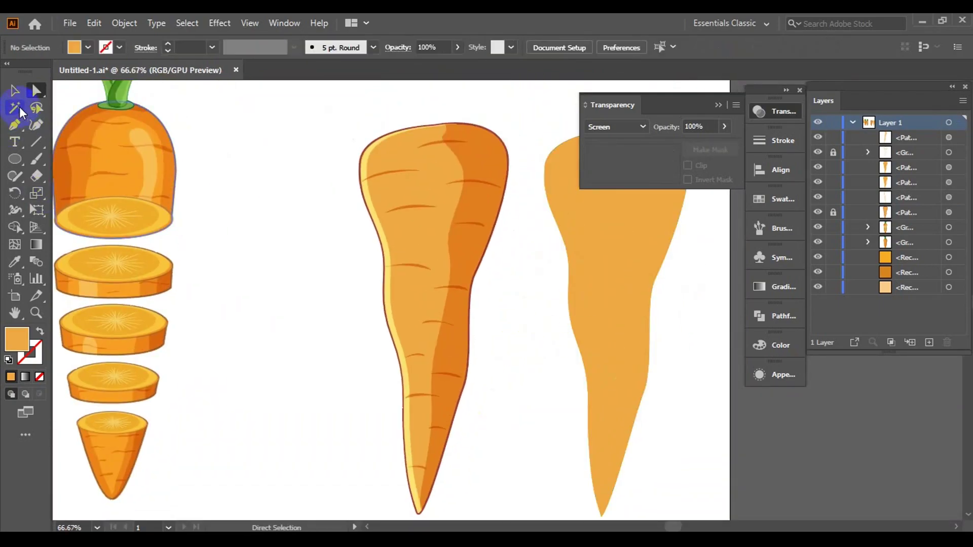
scroll(397, 199, "up", 3)
scroll(347, 304, "up", 3)
Lower the highlight strip's opacity to about 76% and duplicate the flat orange carrot
left_click(348, 304)
scroll(387, 315, "down", 2)
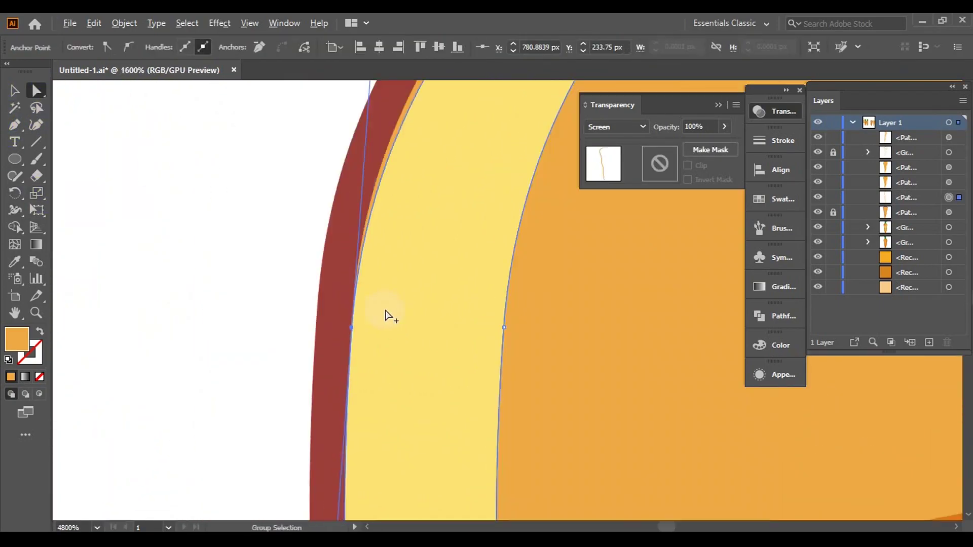
scroll(315, 311, "down", 3)
scroll(438, 258, "down", 3)
left_click(439, 257)
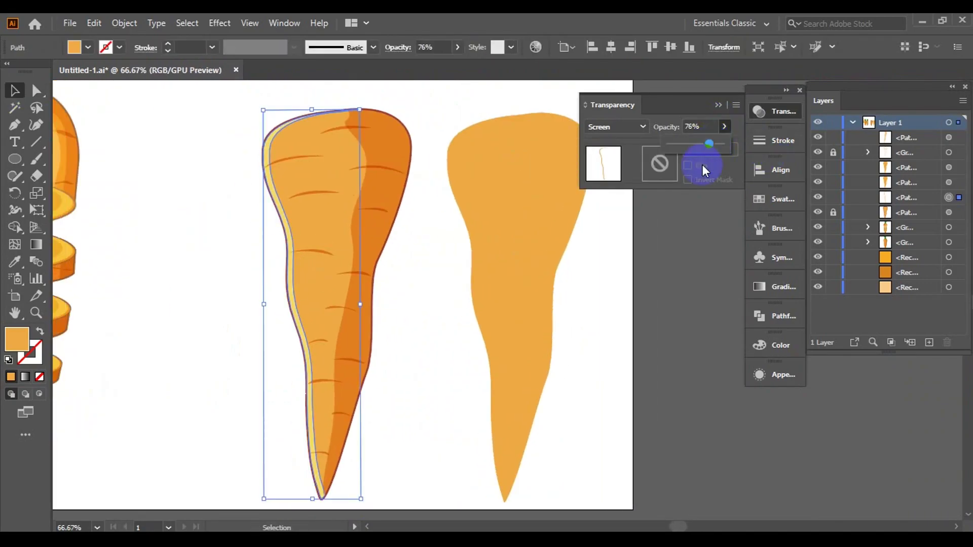
left_click_drag(699, 165, 638, 275)
left_click_drag(451, 202, 438, 213)
scroll(519, 472, "down", 1)
Resize the flat carrot copy and position it over the shaded carrot
scroll(576, 378, "up", 2)
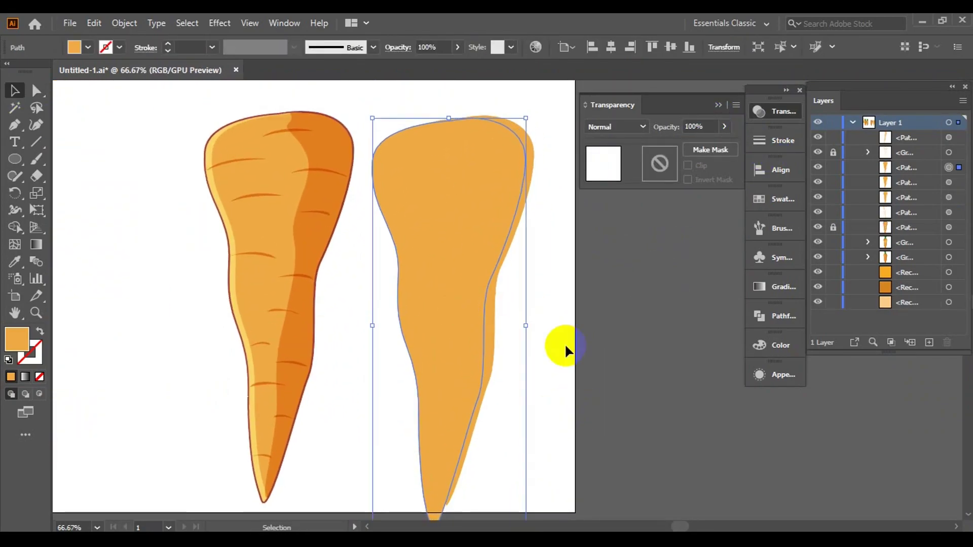
left_click_drag(526, 118, 527, 118)
scroll(557, 269, "down", 1)
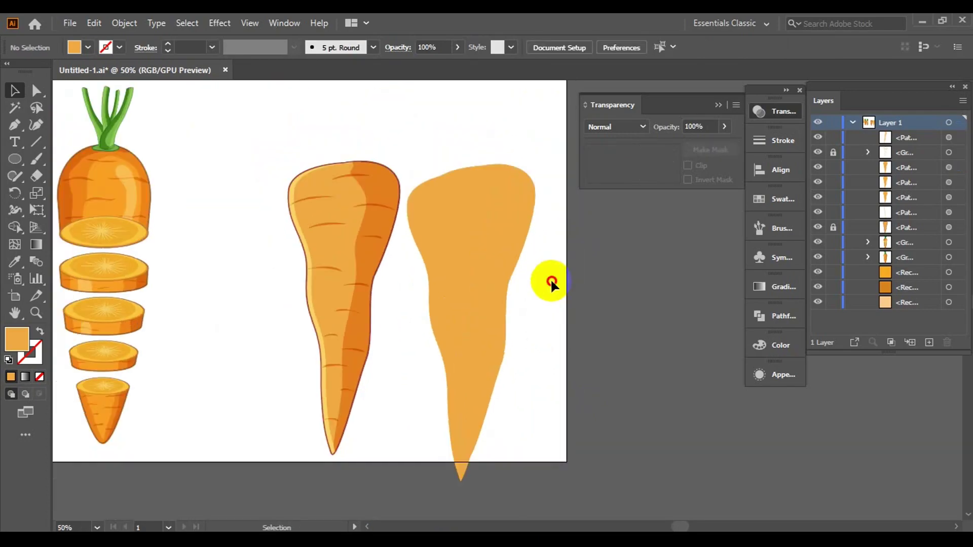
left_click_drag(518, 205, 399, 203)
scroll(402, 152, "up", 8)
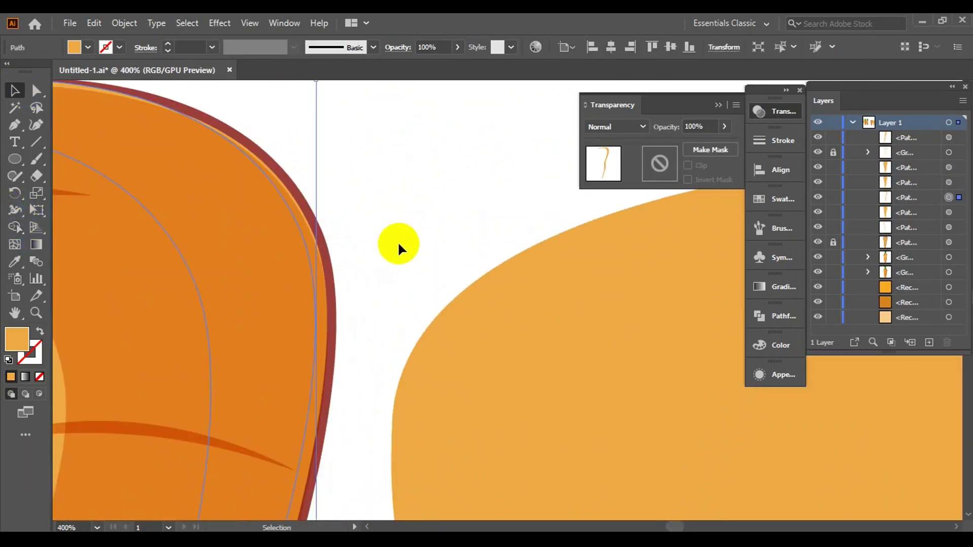
left_click_drag(425, 249, 424, 234)
scroll(352, 144, "down", 4)
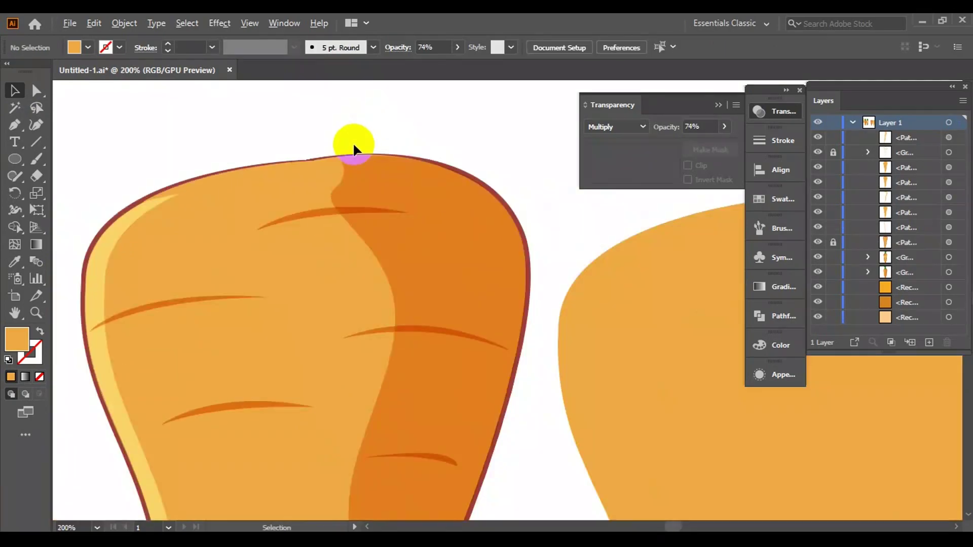
scroll(315, 206, "up", 3)
mouse_move(315, 206)
left_mouse_down()
mouse_move(360, 214)
mouse_move(378, 190)
left_mouse_up()
scroll(385, 87, "down", 3)
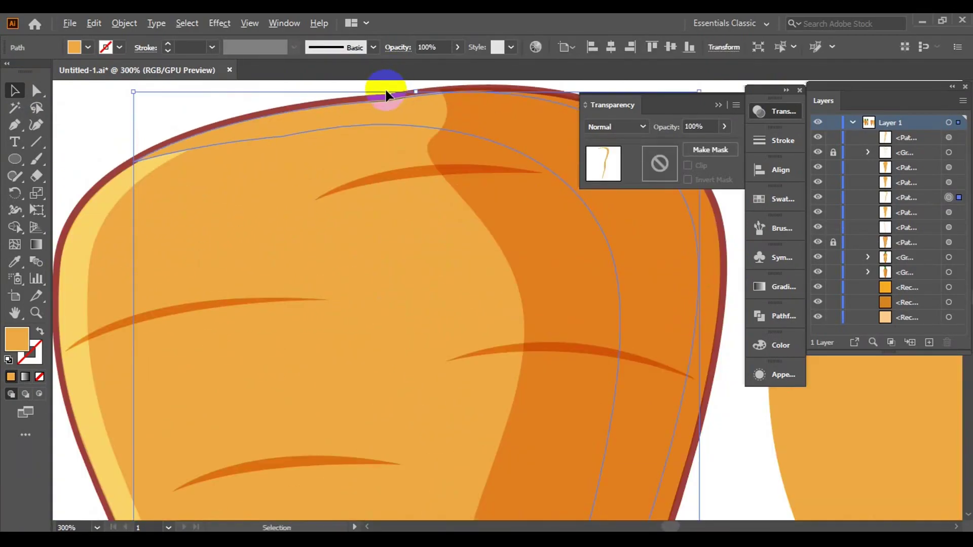
scroll(413, 333, "up", 3)
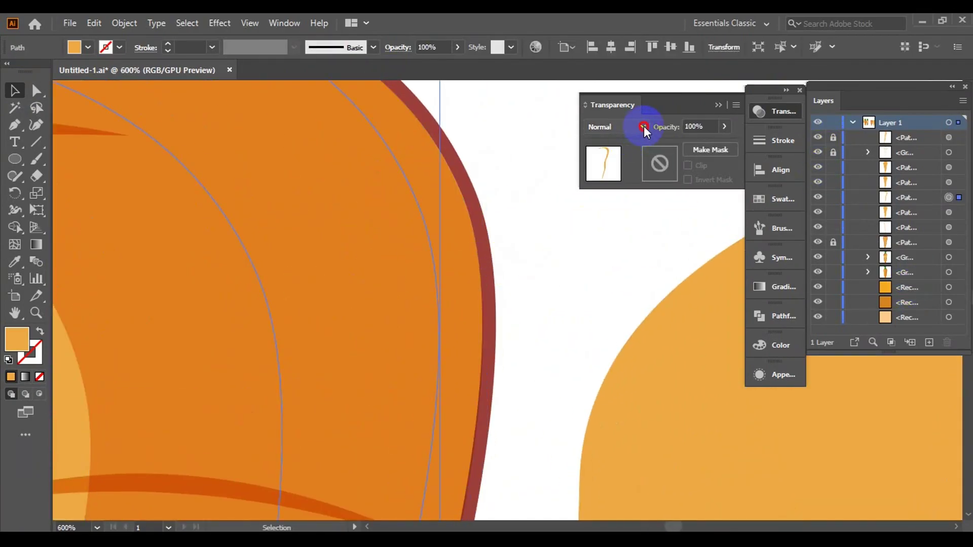
scroll(519, 251, "down", 4)
Review the Multiply overlay on the shaded carrot by selecting and deselecting it
left_click(552, 242)
scroll(460, 386, "down", 5)
scroll(448, 275, "up", 5)
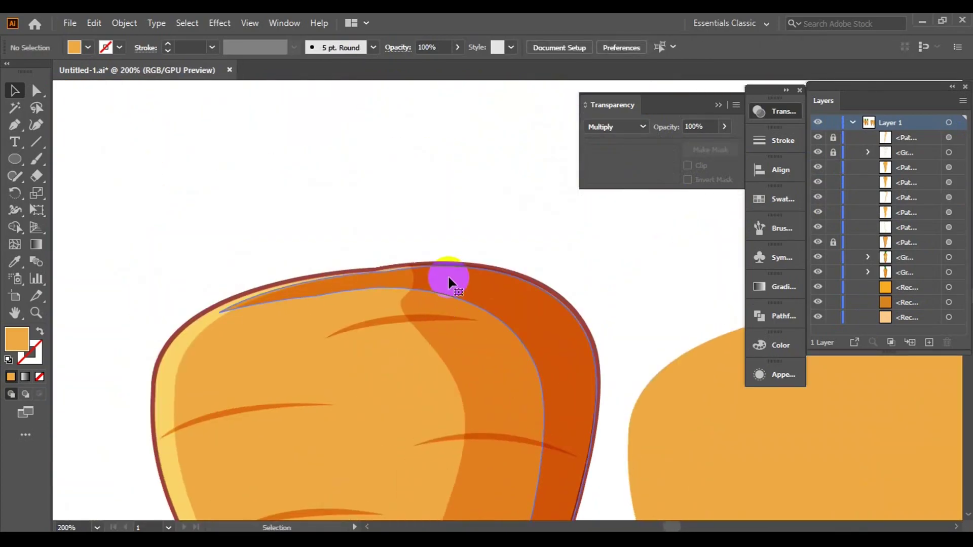
left_click(447, 279)
scroll(448, 278, "up", 2)
scroll(305, 290, "down", 1)
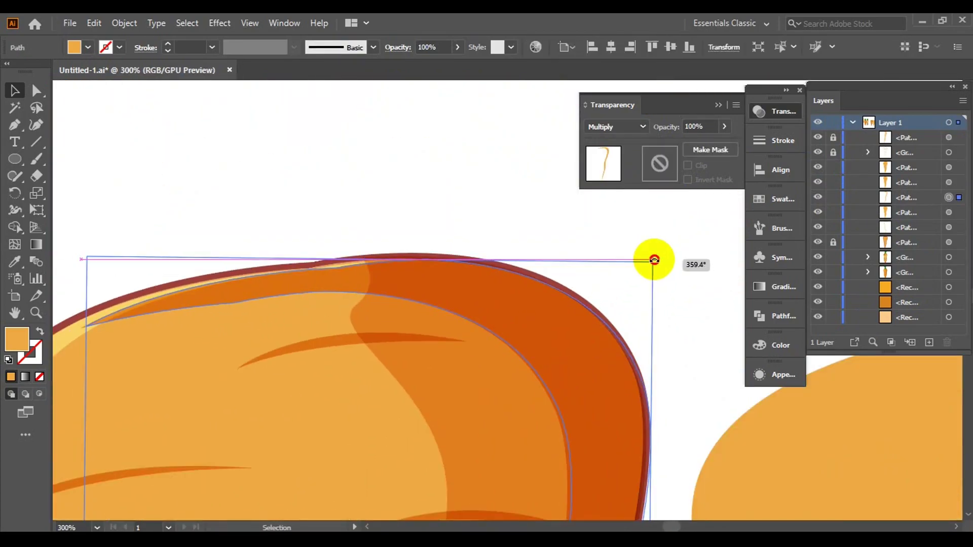
left_click(558, 238)
scroll(631, 217, "down", 4)
scroll(391, 413, "up", 4)
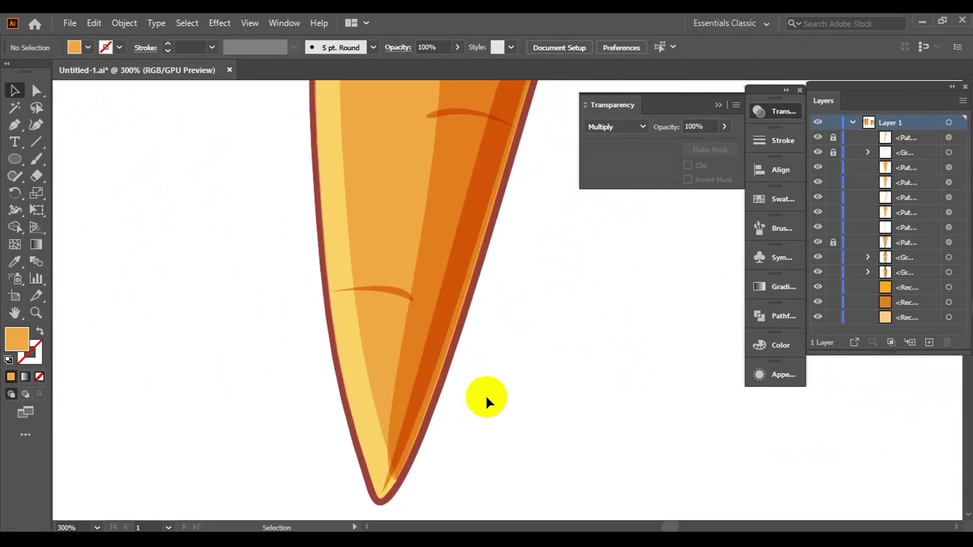
scroll(485, 400, "up", 1)
scroll(417, 263, "down", 3)
scroll(512, 264, "up", 2)
scroll(420, 365, "up", 3)
Move a top-edge anchor of the overlay with Direct Selection to hug the carrot outline
key("a")
left_click(420, 364, "alt")
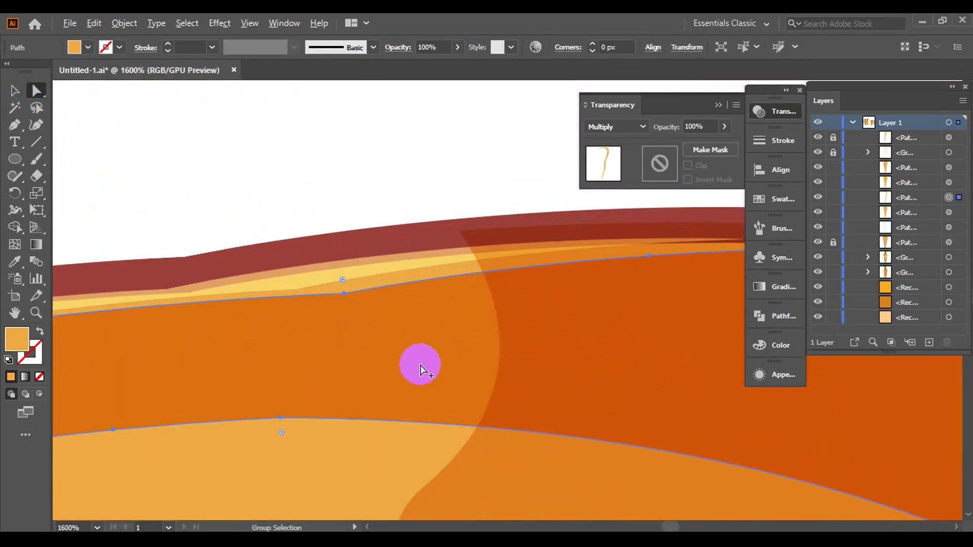
left_click(342, 280)
scroll(372, 330, "up", 2)
scroll(397, 348, "up", 1)
scroll(196, 314, "up", 2)
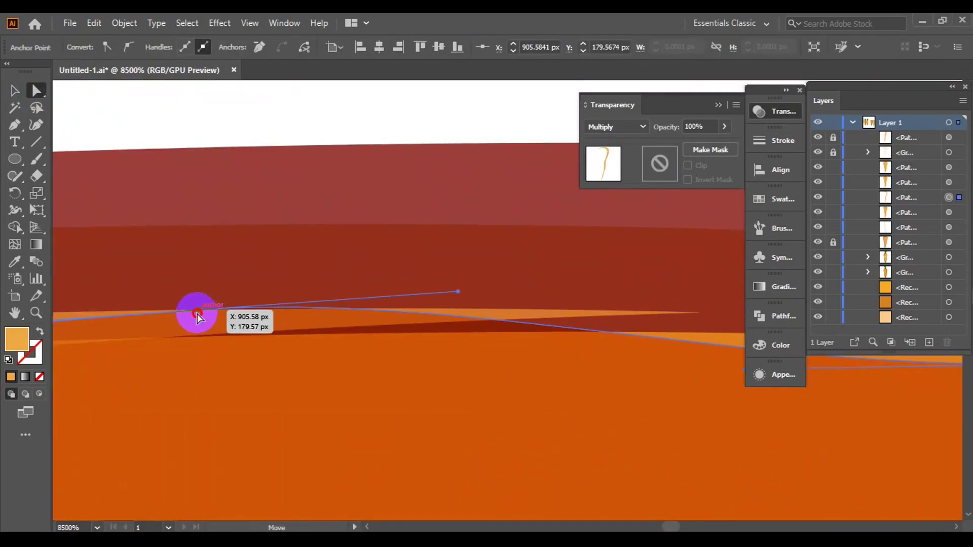
scroll(427, 323, "down", 2)
scroll(461, 298, "down", 2)
scroll(632, 323, "down", 3)
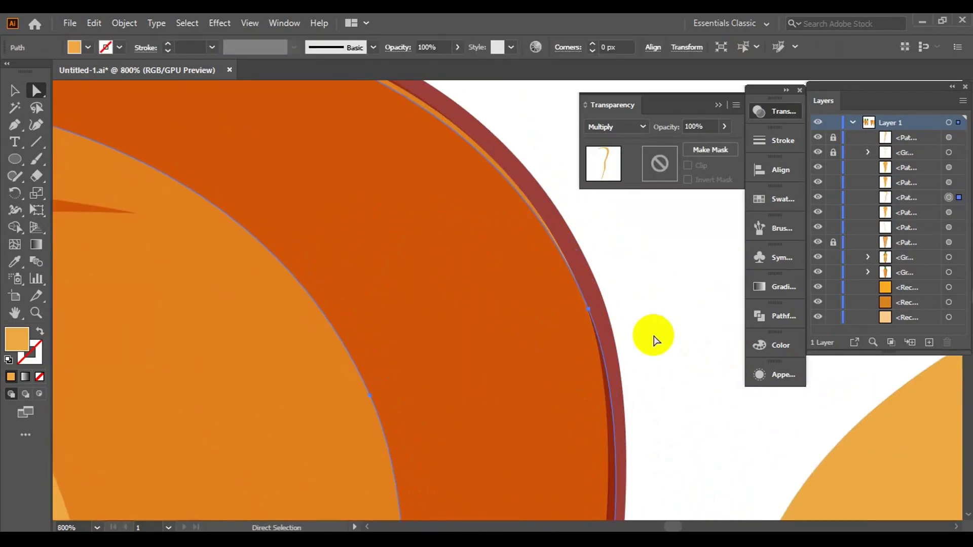
scroll(653, 337, "down", 3)
scroll(537, 299, "up", 4)
left_click_drag(536, 298, 428, 287)
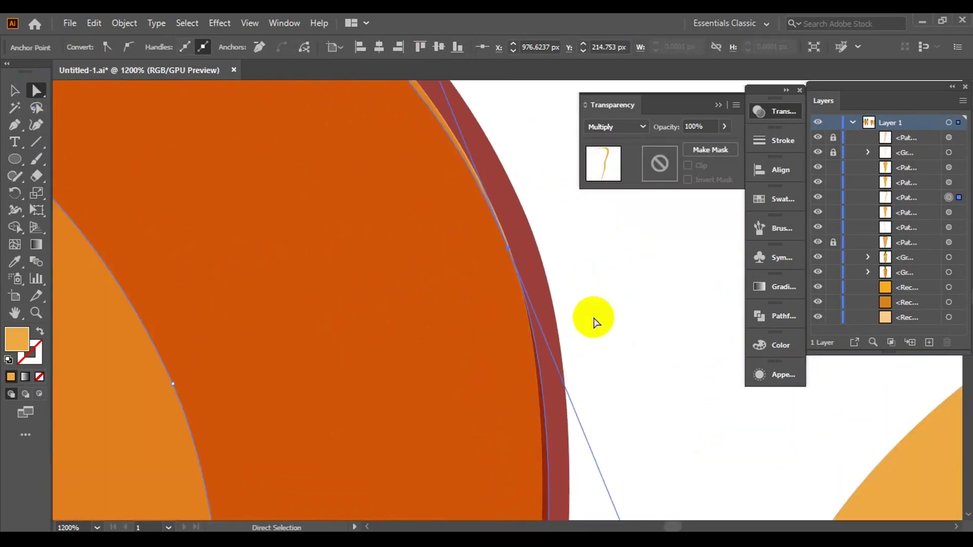
scroll(593, 323, "down", 3)
Drag another top-edge anchor so the overlay's top matches the carrot outline
left_click(428, 293)
scroll(372, 322, "up", 3)
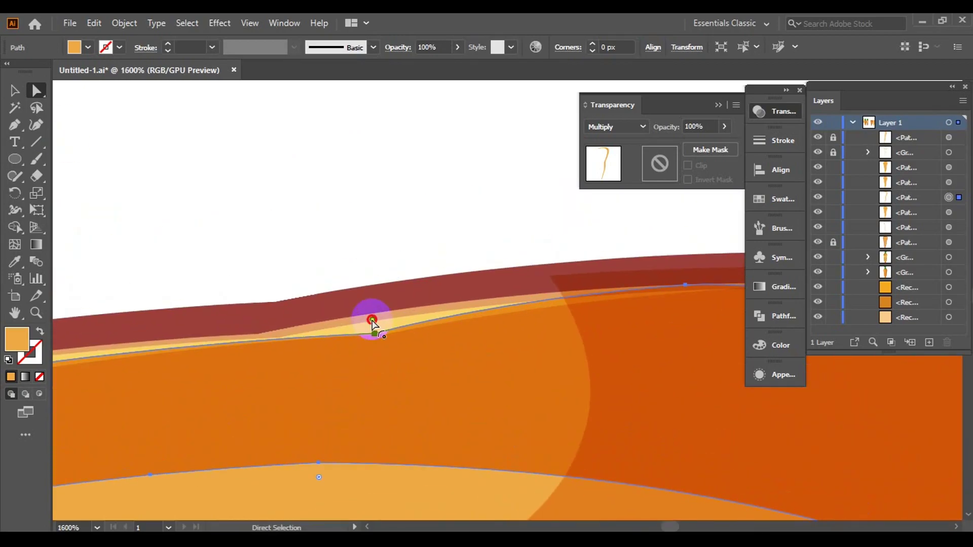
scroll(373, 322, "down", 3)
scroll(255, 369, "up", 4)
scroll(159, 401, "down", 4)
scroll(467, 278, "up", 4)
left_click(346, 370)
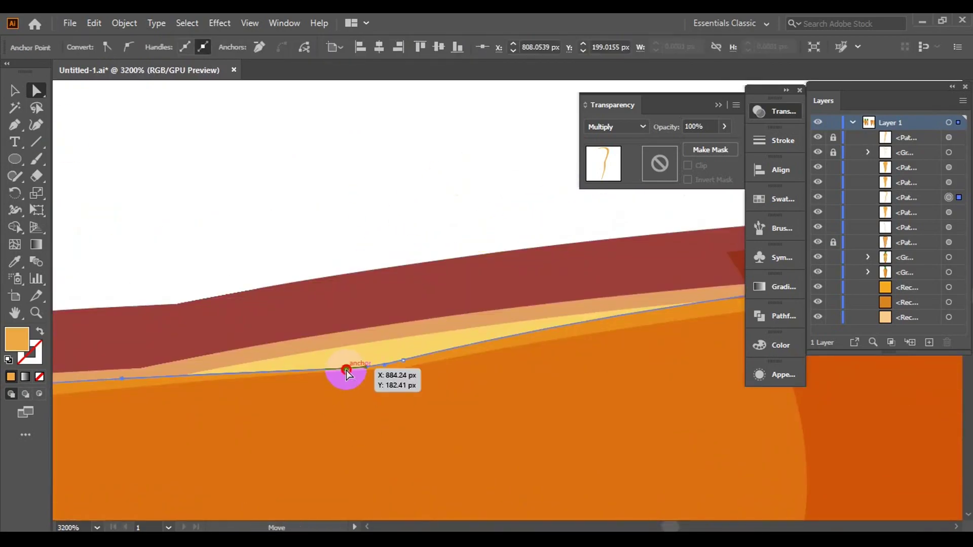
left_click_drag(407, 335, 220, 373)
scroll(282, 374, "down", 5)
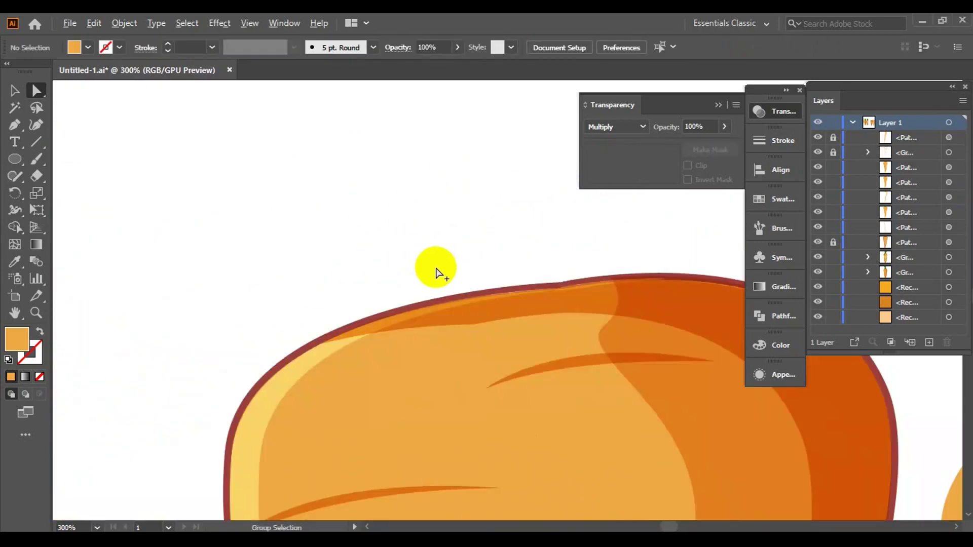
scroll(439, 269, "down", 3)
left_click(759, 140)
Unlock the carrot layers, lower the stripe's opacity, send it backward and clip it to the carrot
left_click(833, 242)
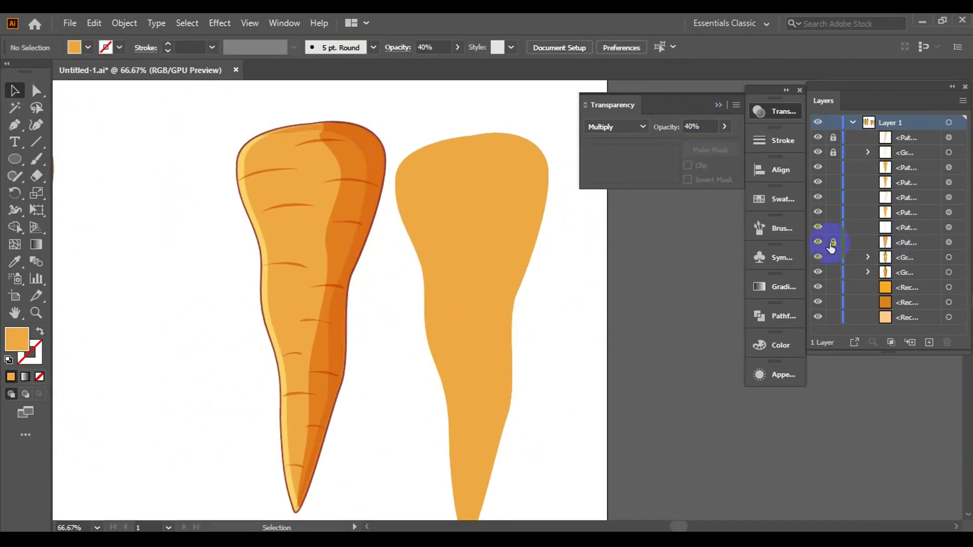
left_click(336, 228)
left_click(833, 152)
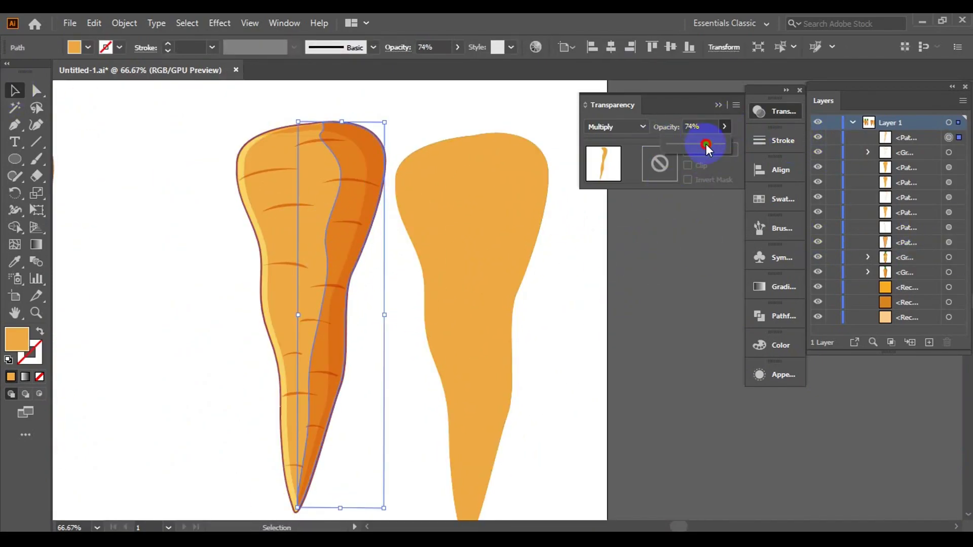
left_click_drag(434, 133, 314, 131)
right_click(315, 130)
left_click(512, 400)
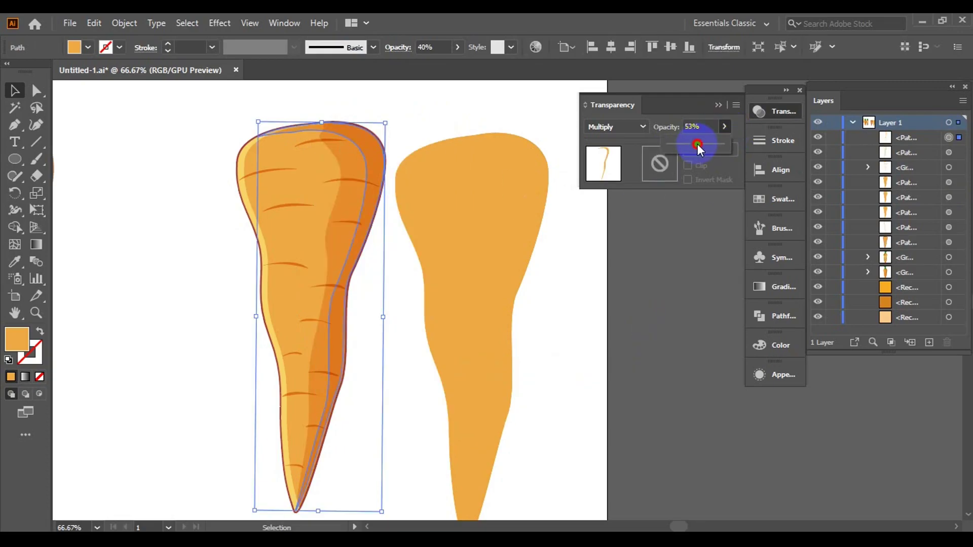
left_click(735, 145)
left_click(289, 330)
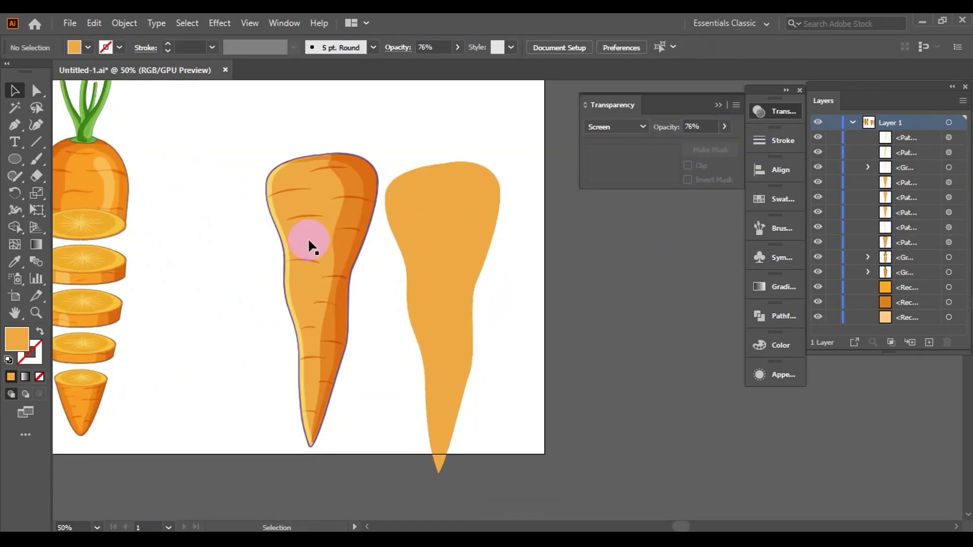
Darken the carrot's orange by adjusting the G slider in the Color panel
left_click(775, 345)
left_click(676, 389)
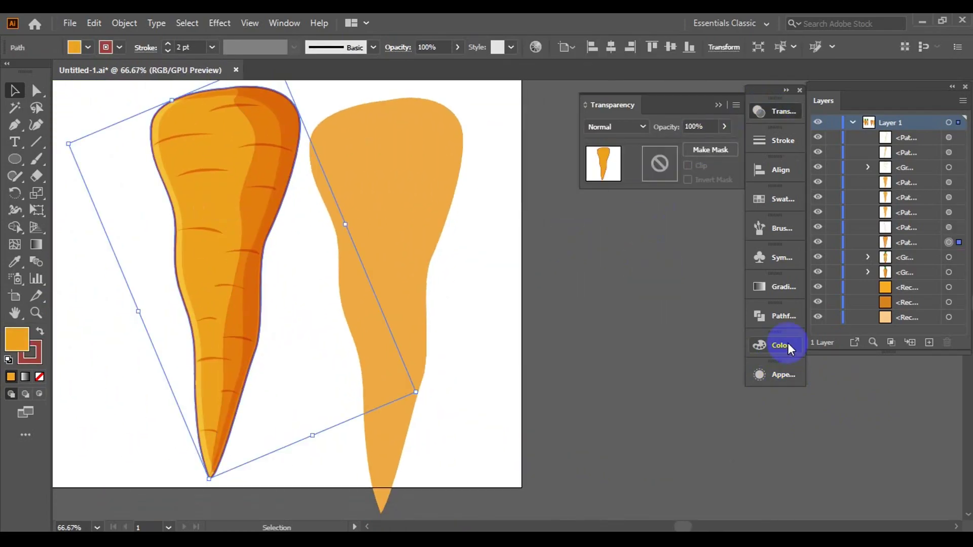
left_click(788, 348)
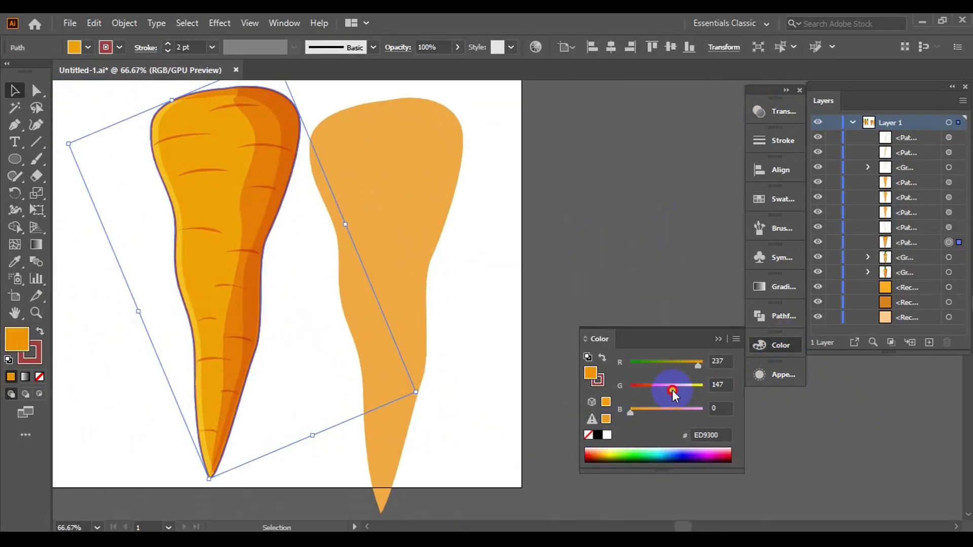
left_click_drag(673, 391, 680, 393)
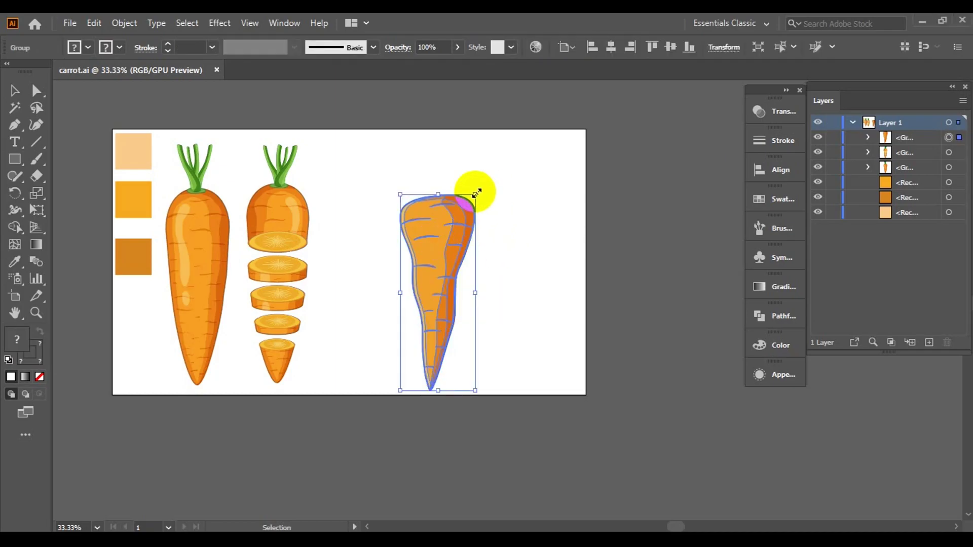
Resize the shaded carrot and draw the first closed leaf from its top with the Pen
left_click_drag(472, 198, 445, 261)
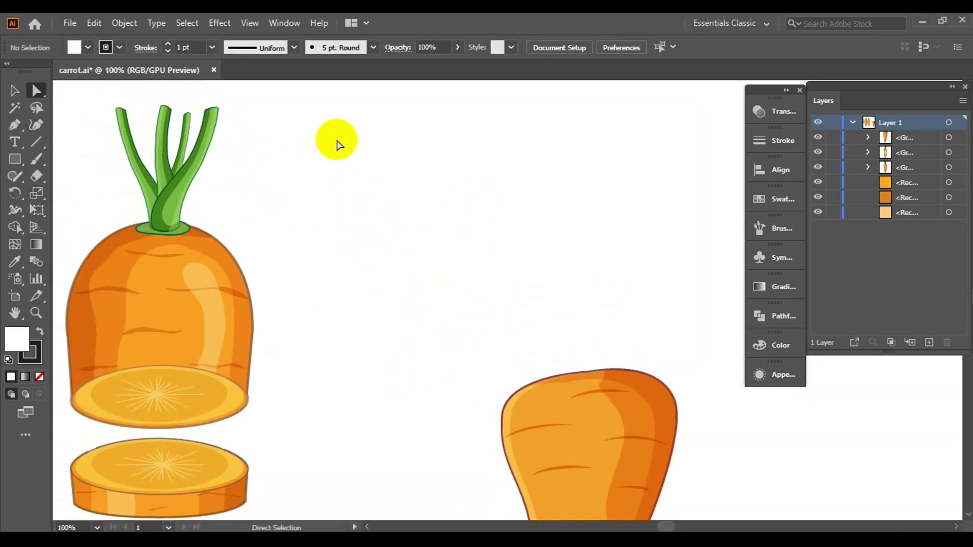
left_click_drag(544, 373, 441, 384)
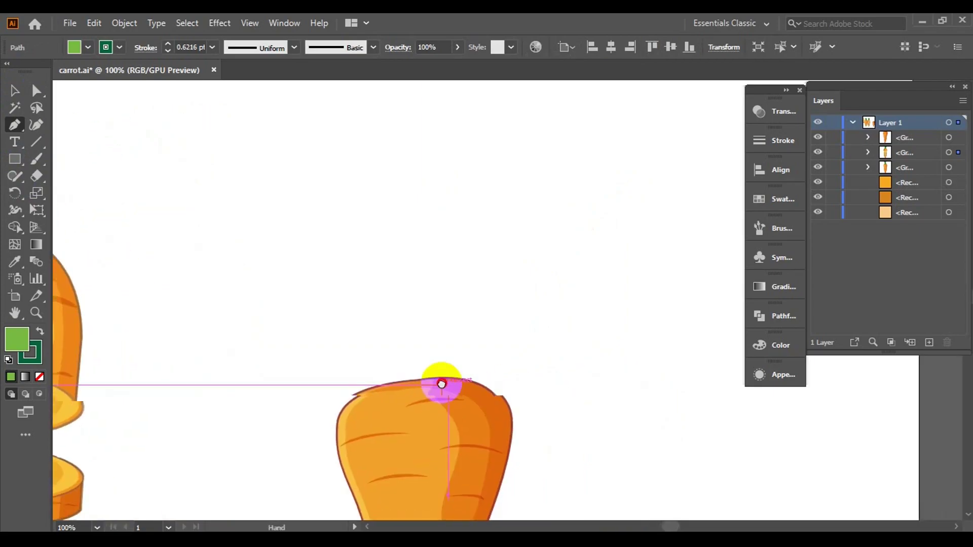
scroll(441, 384, "up", 2)
left_click(447, 424)
scroll(456, 385, "up", 3)
left_click_drag(473, 325, 521, 278)
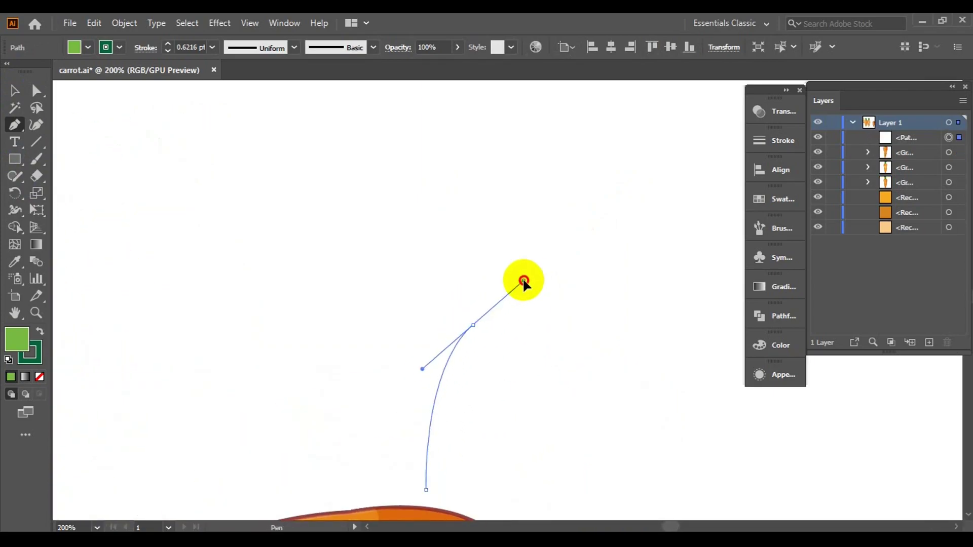
left_click(544, 196)
scroll(550, 223, "up", 1)
left_click(493, 345)
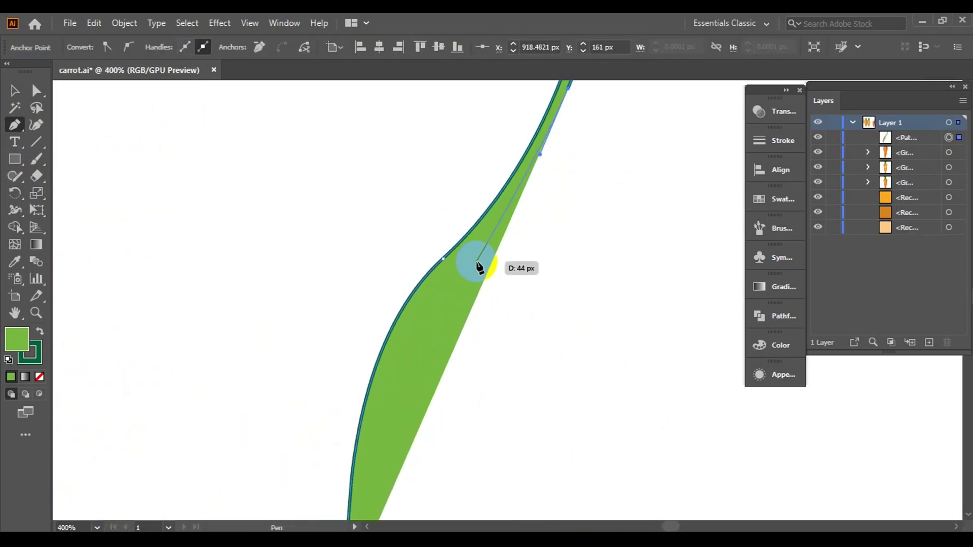
scroll(456, 269, "down", 2)
left_click_drag(411, 360, 410, 432)
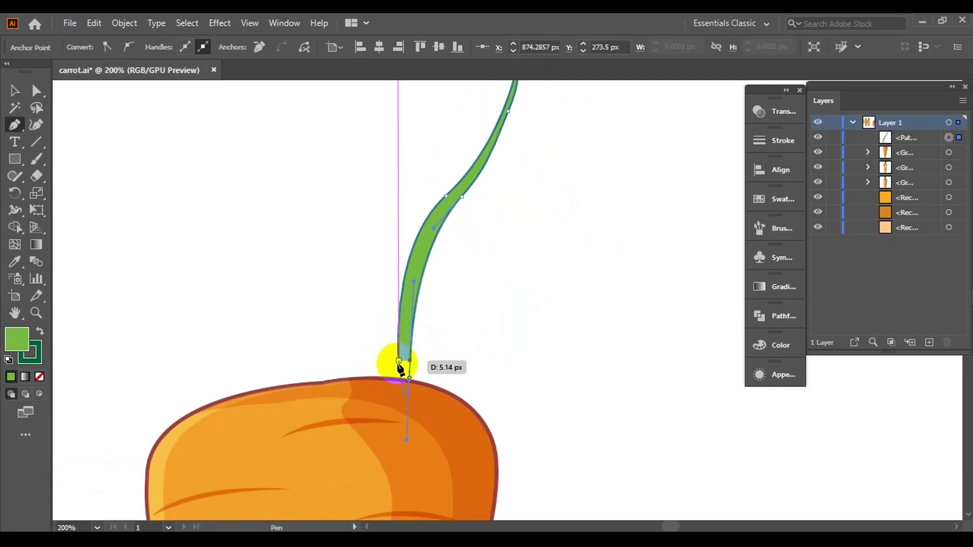
left_click_drag(400, 368, 460, 298)
left_click(430, 256, "ctrl")
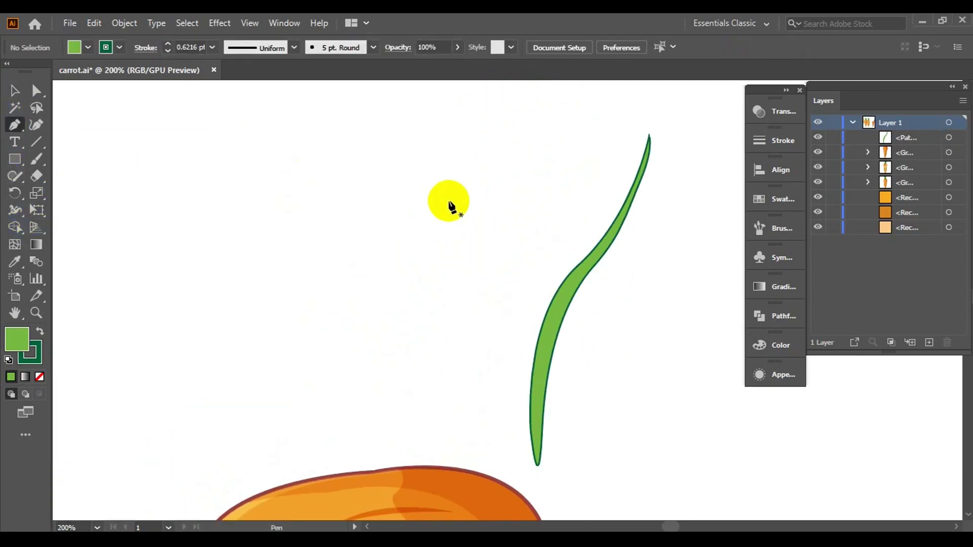
Draw the second and third slender curved leaves from the carrot top
left_click_drag(393, 277, 402, 355)
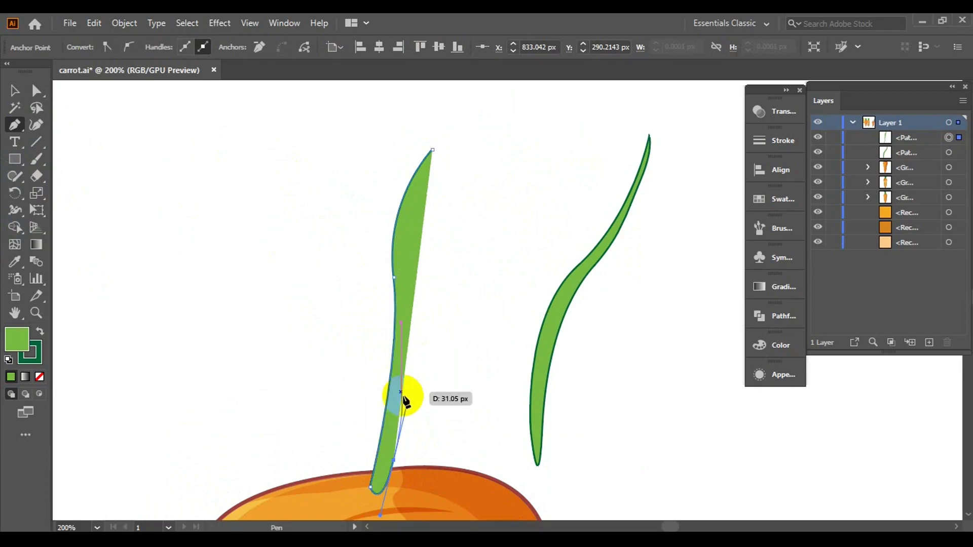
left_click(499, 274, "ctrl")
left_click(384, 163)
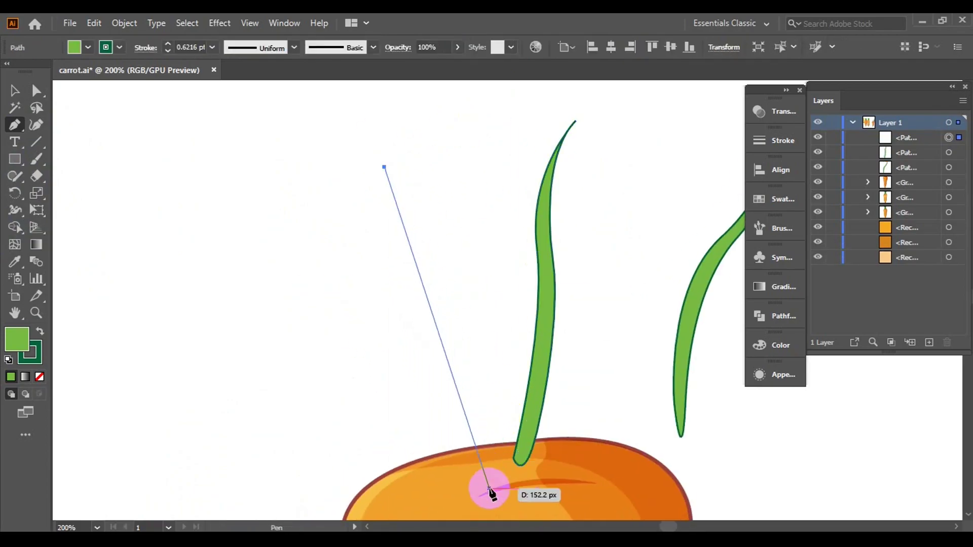
scroll(489, 489, "down", 2)
left_click_drag(504, 354, 512, 445)
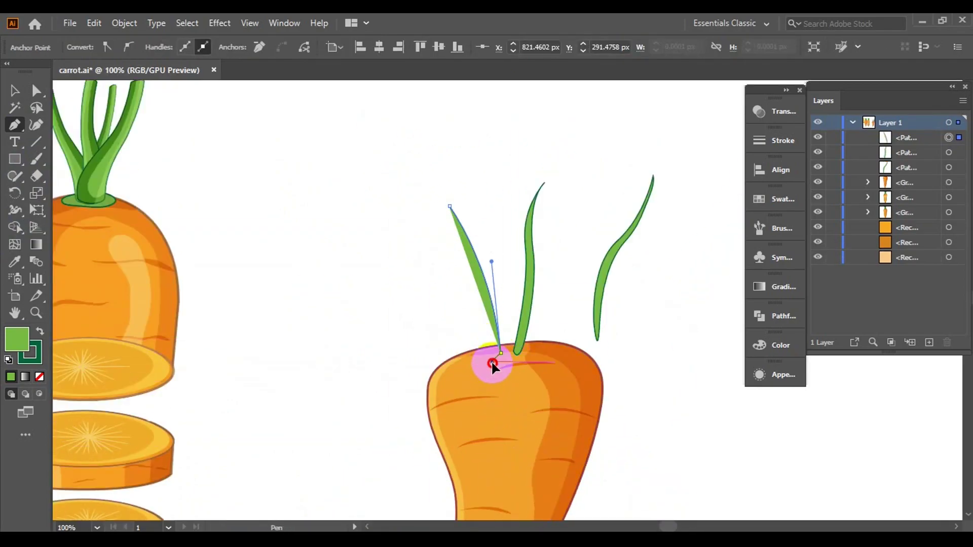
scroll(463, 219, "up", 2)
left_click_drag(492, 364, 384, 206)
left_click_drag(372, 137, 337, 109)
left_click_drag(435, 193, 438, 196)
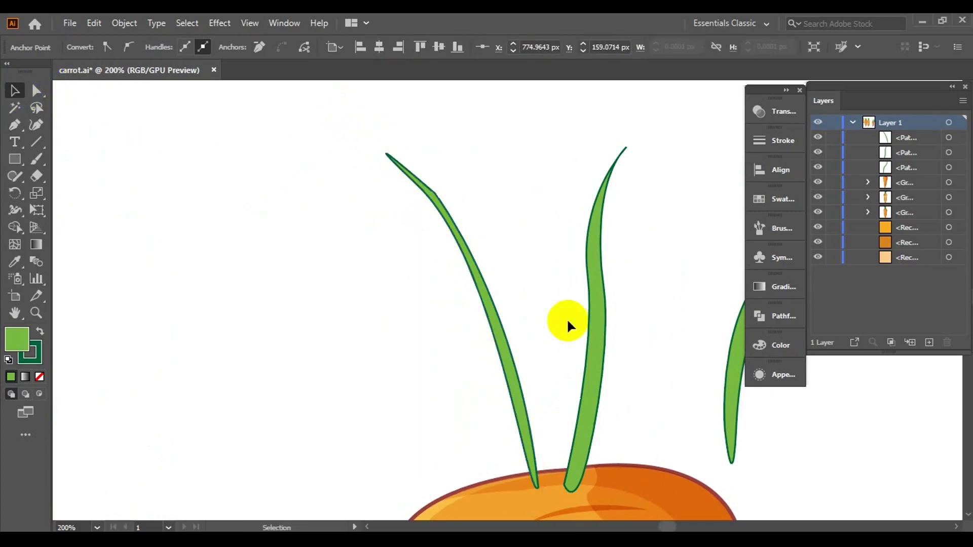
scroll(470, 202, "up", 5)
Round the leaves' sharp corners with Direct Selection and zoom in to check them
key("a")
left_click(315, 291)
left_click_drag(124, 423, 126, 421)
key("ctrl+1")
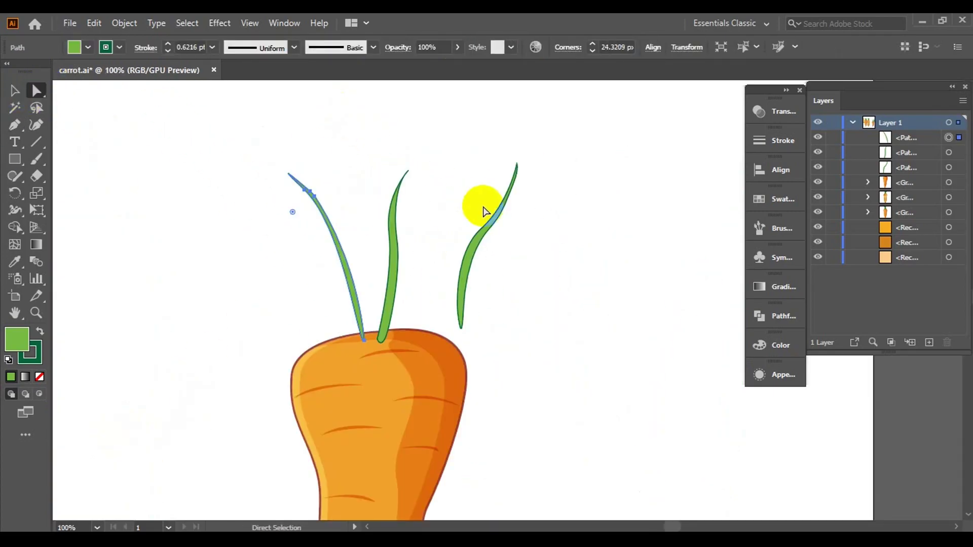
left_click(423, 268)
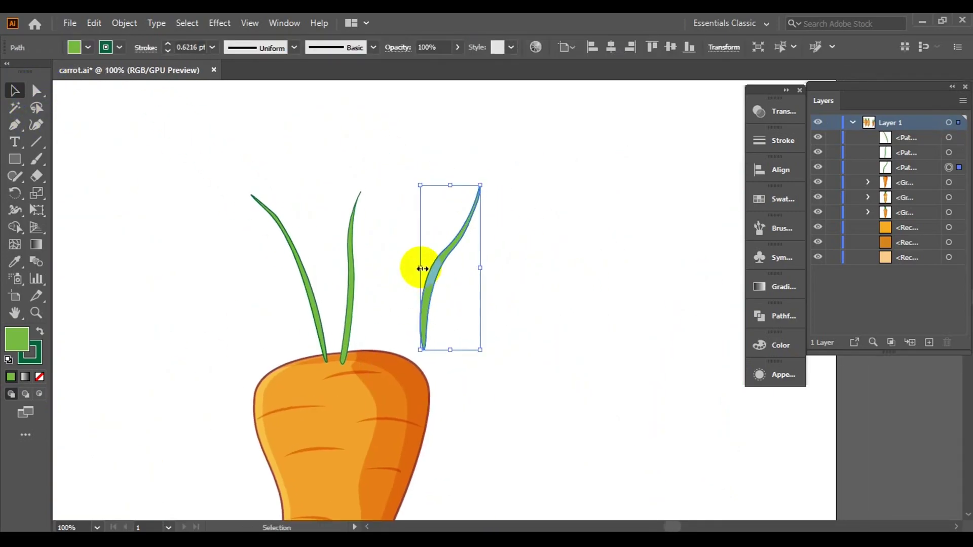
left_click(522, 284)
key("ctrl+plus")
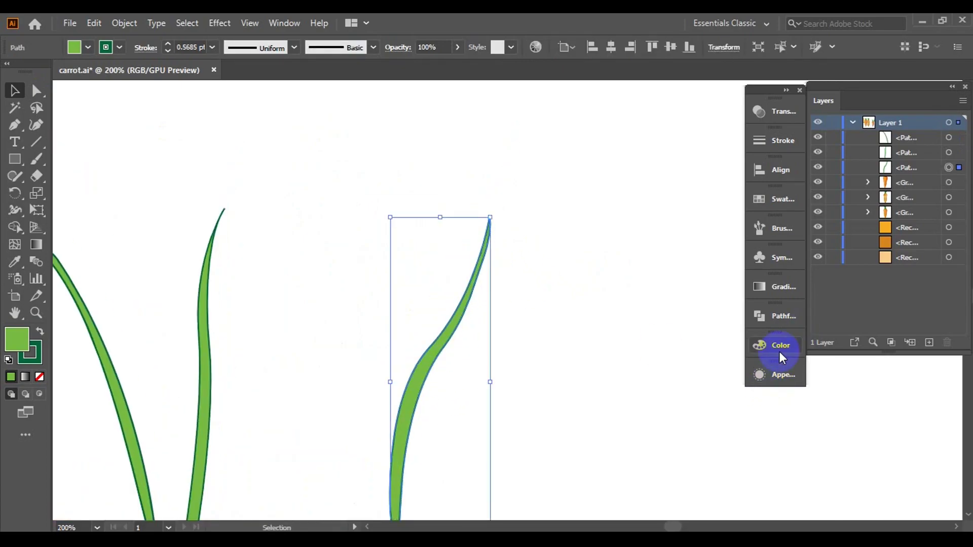
left_click(780, 346)
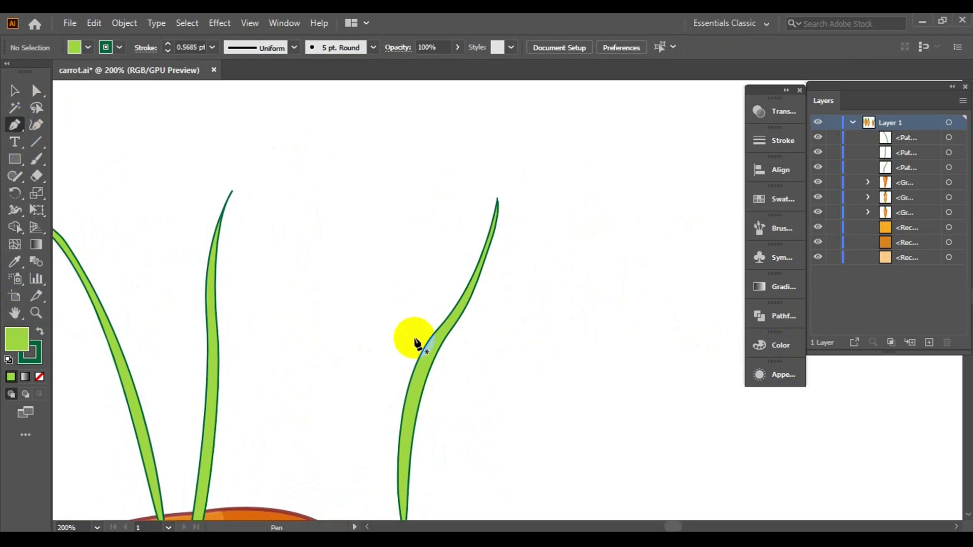
Draw a frilly leaf shape with curved lobes beside the carrot stalk
left_click(428, 359)
key("ctrl+plus")
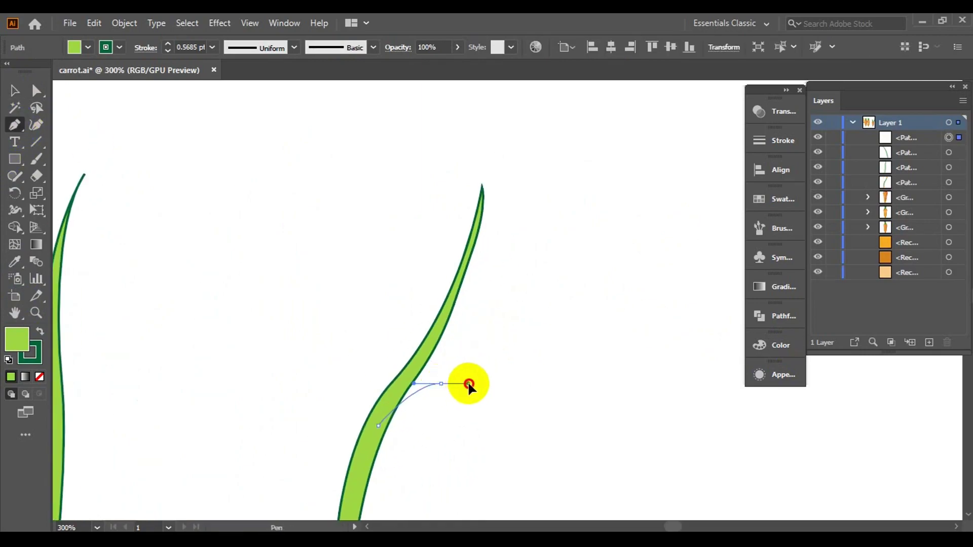
scroll(527, 289, "up", 3)
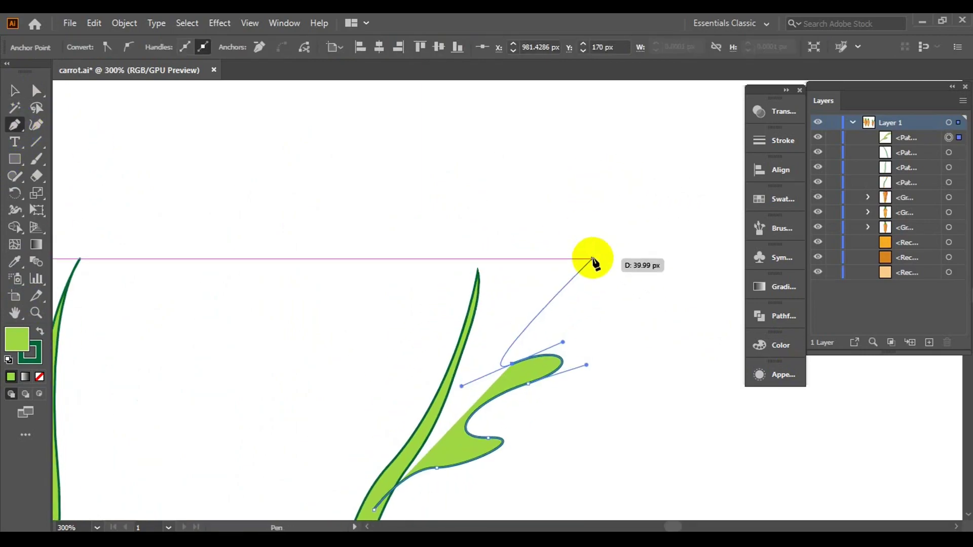
scroll(551, 296, "up", 3)
left_click_drag(576, 245, 555, 167)
scroll(489, 254, "left", 3)
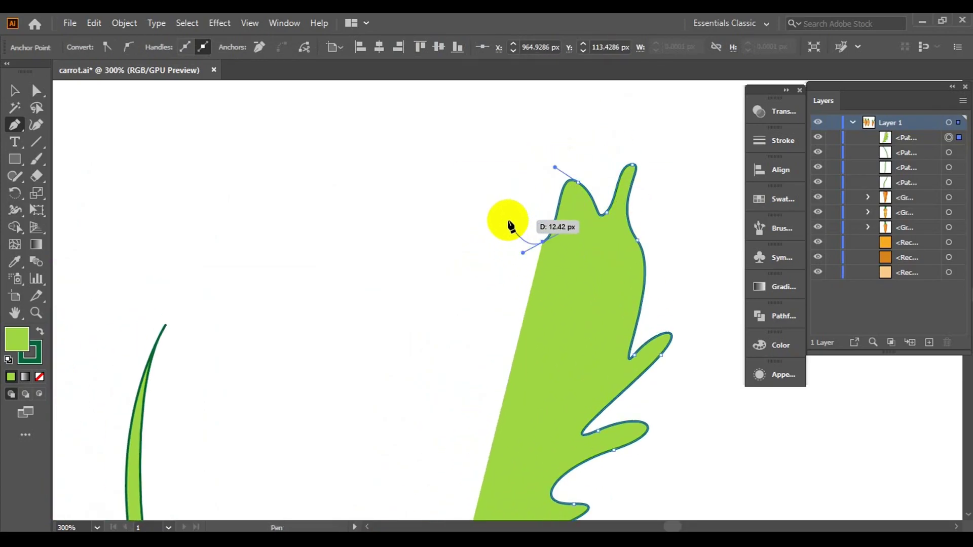
scroll(552, 304, "up", 3)
scroll(552, 304, "left", 3)
left_click_drag(542, 257, 527, 284)
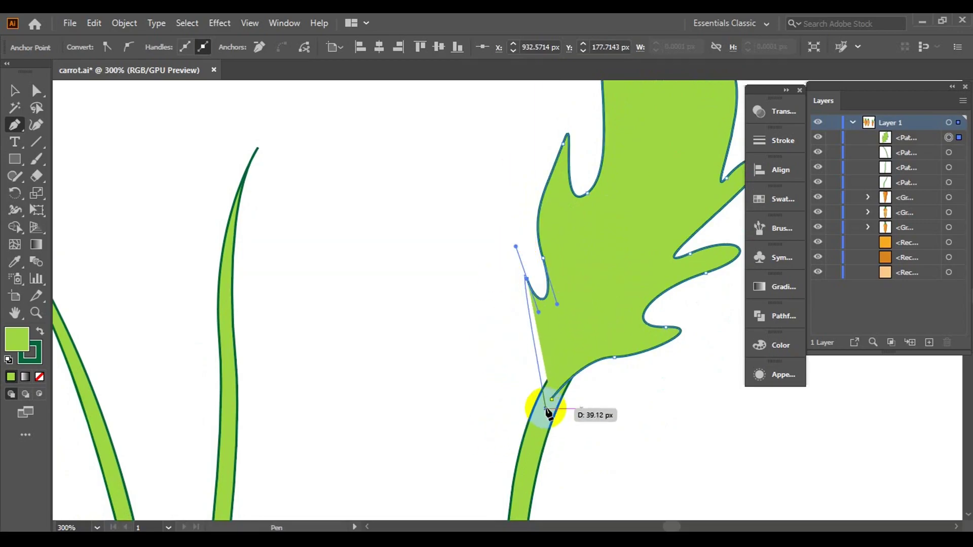
left_click(547, 411)
Deselect the finished leaf and save the document
key("ctrl+shift+a")
key("a")
key("ctrl+minus")
key("ctrl+minus")
key("ctrl+minus")
key("ctrl+s")
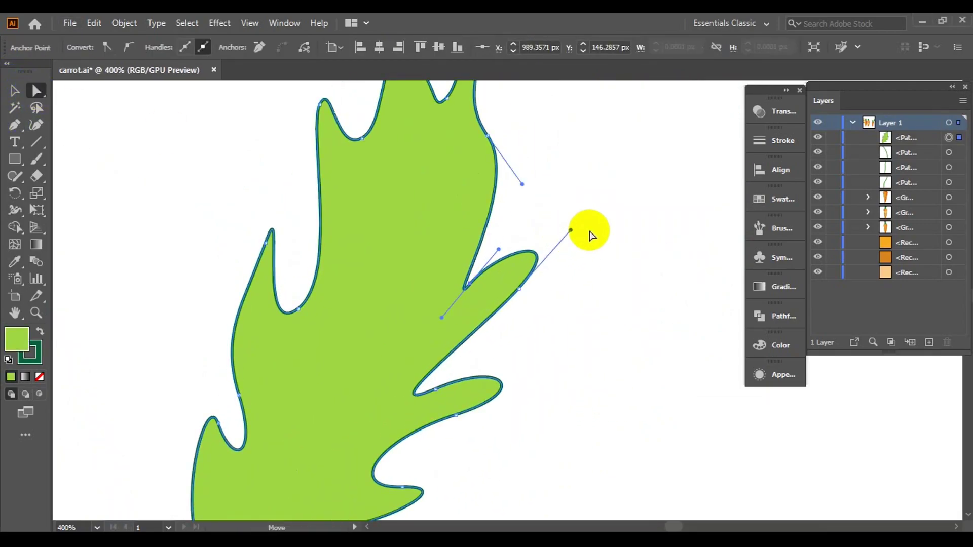
Select the frilly leaf and darken its green in the Color panel
key("ctrl+minus")
scroll(506, 253, "up", 5)
scroll(456, 233, "right", 2)
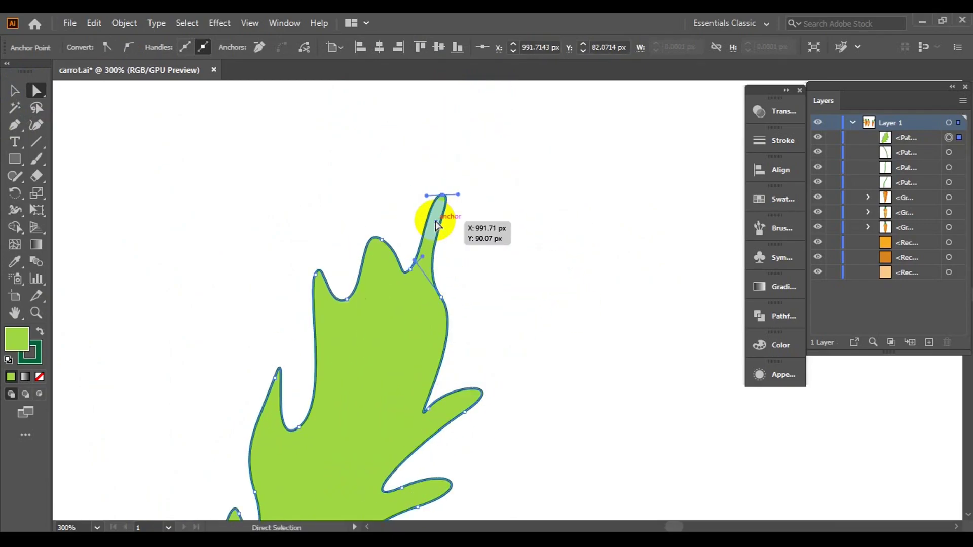
left_click(593, 260)
key("ctrl+0")
key("v")
left_click(478, 278)
key("ctrl+plus")
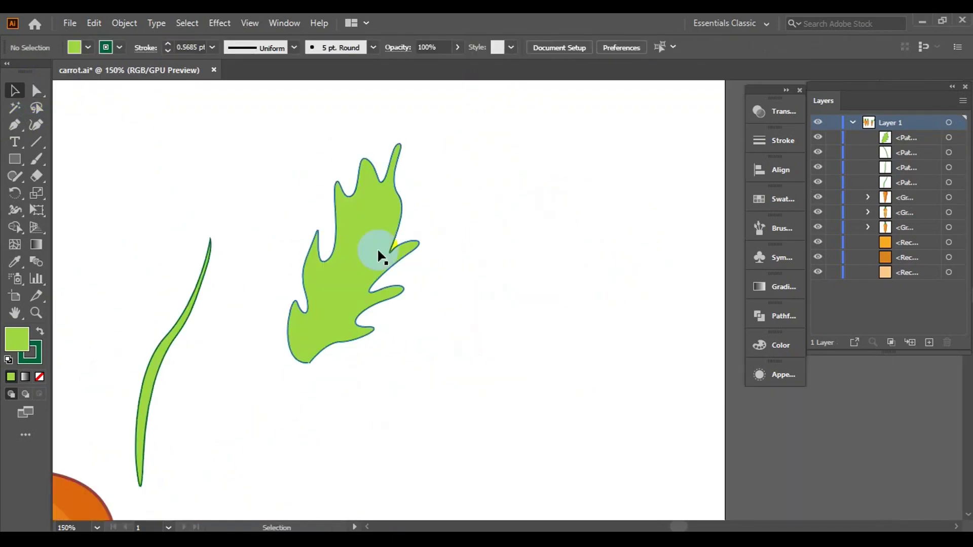
left_click(770, 353)
left_click_drag(673, 386, 683, 389)
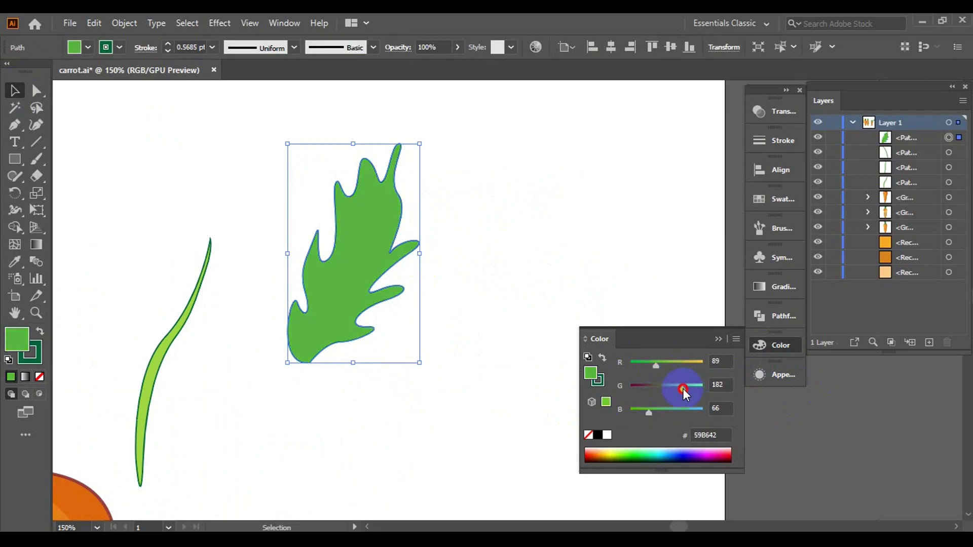
Draw a curved shading shape along the centre of the leaf
left_click(329, 181)
left_click_drag(311, 306, 311, 310)
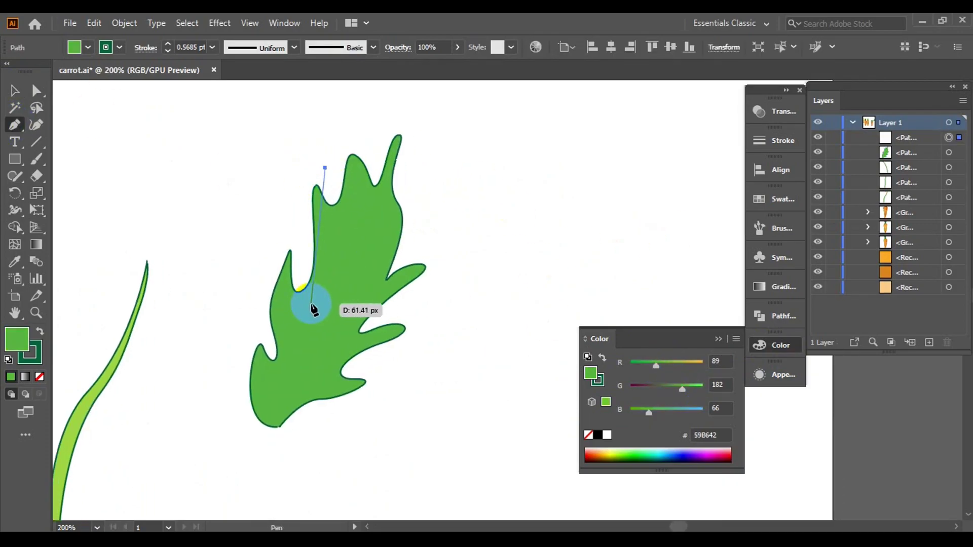
key("ctrl+plus")
key("ctrl+plus")
left_click_drag(336, 370, 350, 350)
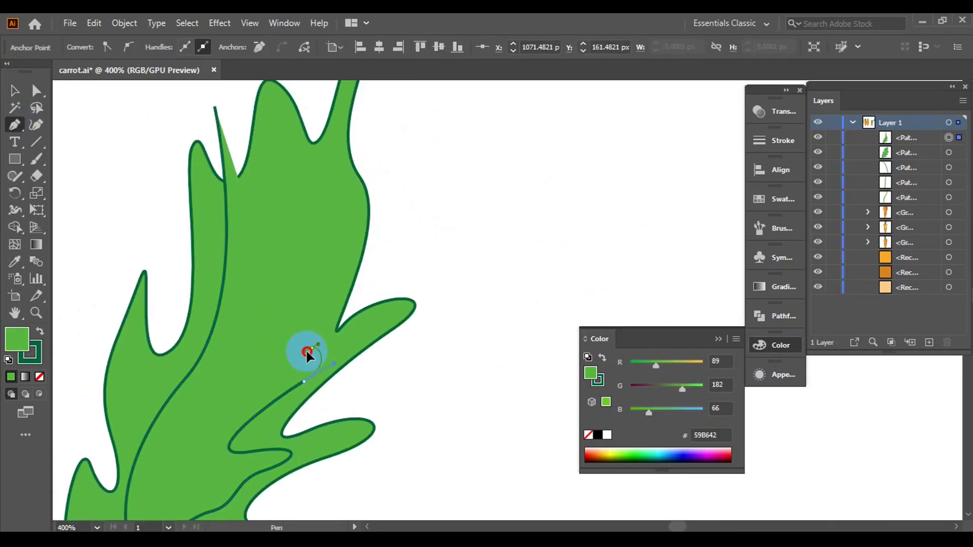
key("ctrl+plus")
key("ctrl+plus")
left_click_drag(369, 305, 355, 365)
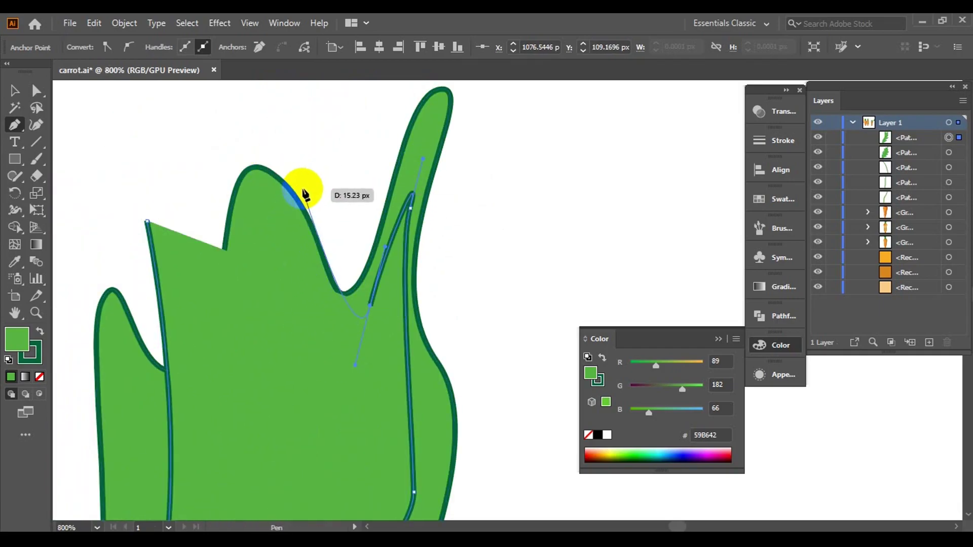
left_click(14, 90)
key("ctrl+minus")
key("ctrl+minus")
Set the shading's blend mode to Screen and select both leaf pieces
left_click(217, 246)
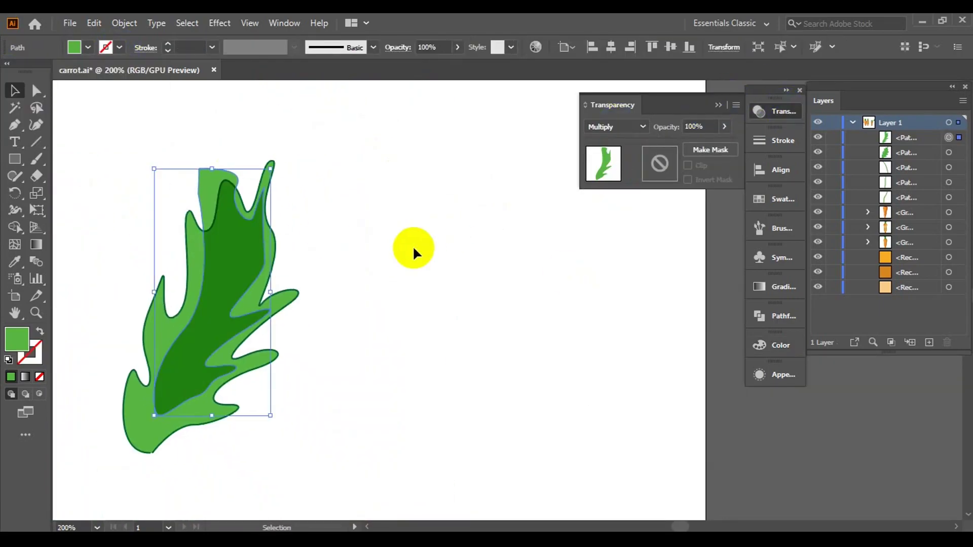
left_click(616, 127)
left_click(615, 226)
left_click(160, 136)
left_click_drag(160, 136, 226, 180)
key("shift+m")
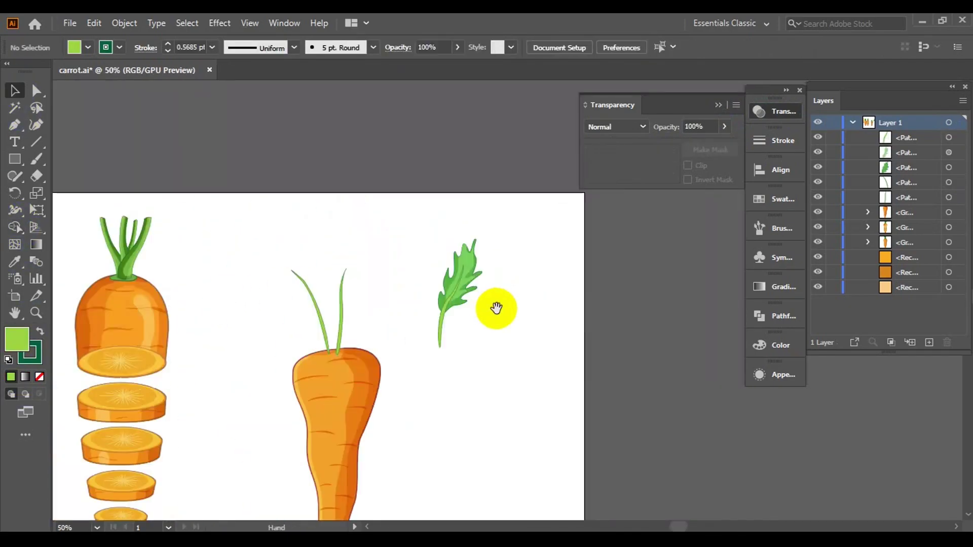
Fill the small sprig's stem with mid-green 7CC742
scroll(496, 308, "up", 3)
left_click(387, 196)
left_click(338, 411)
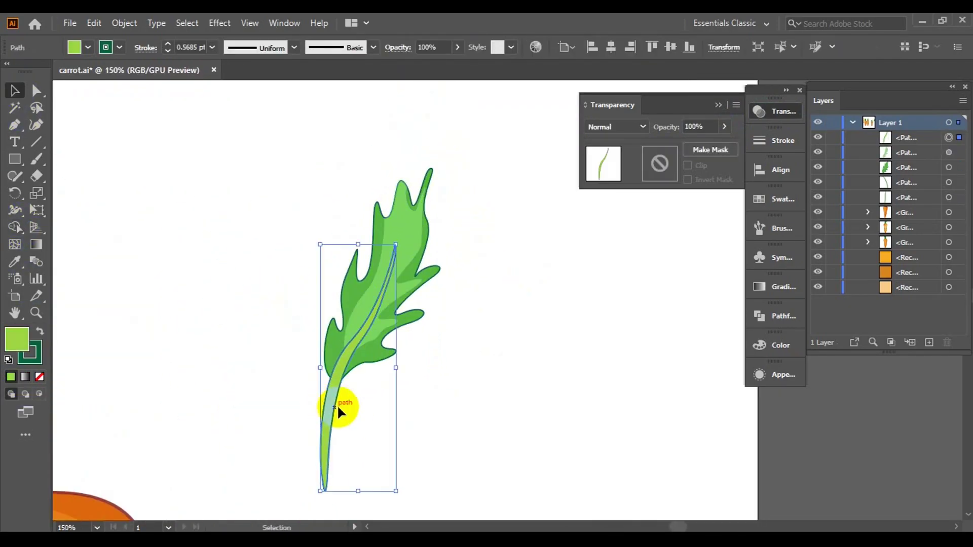
left_click(775, 345)
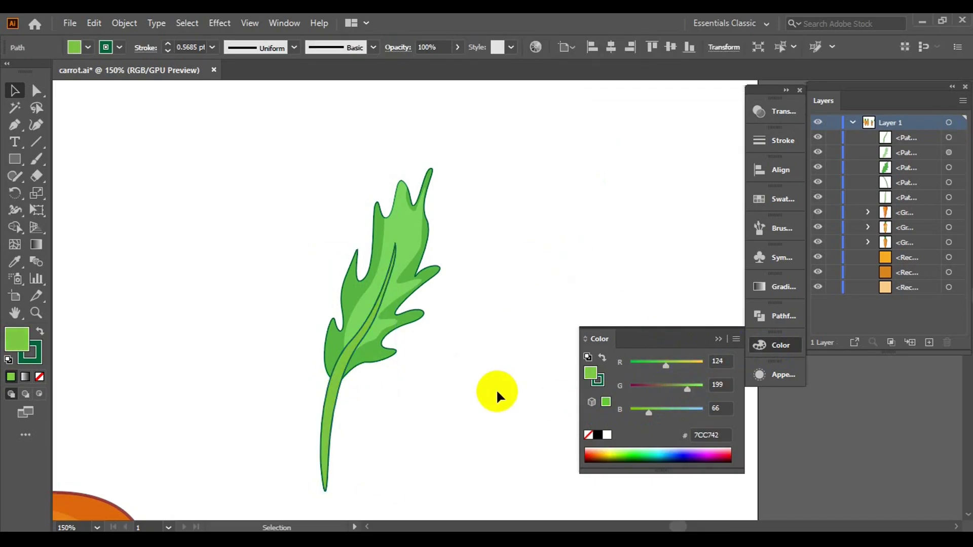
left_click(504, 208)
scroll(497, 304, "down", 2)
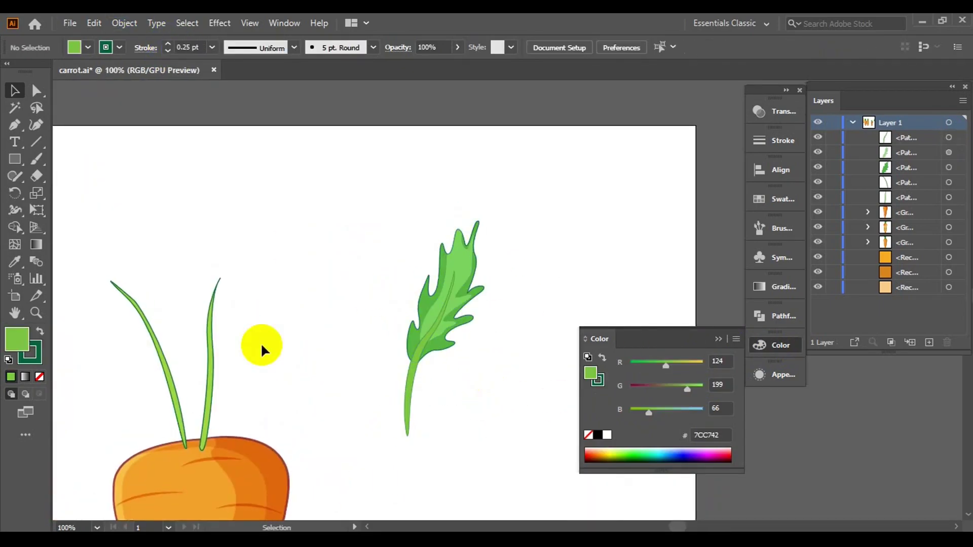
left_click(169, 324)
Begin the new jagged leaf outline with curved Pen points
key("p")
scroll(217, 256, "up", 2)
left_click(337, 434)
left_click_drag(327, 340, 304, 306)
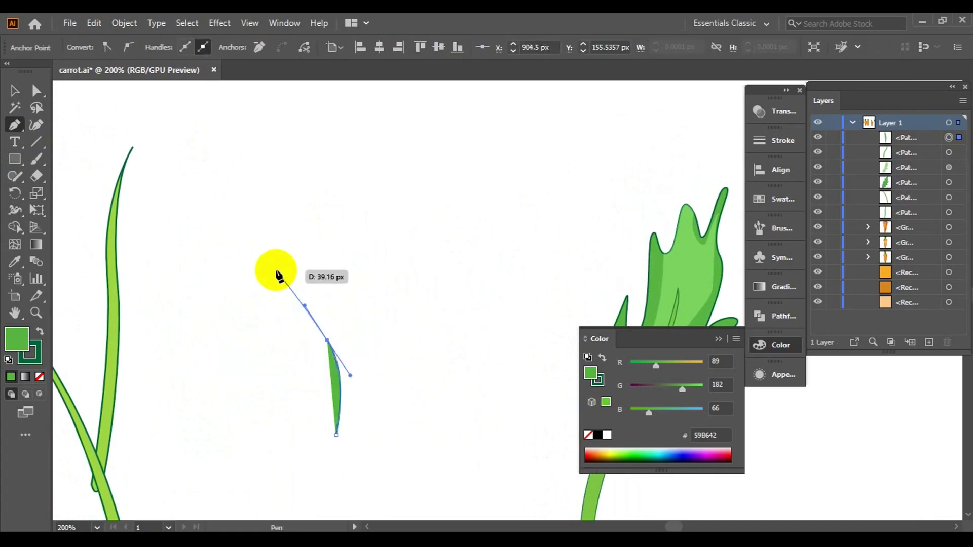
mouse_move(324, 297)
left_mouse_down()
mouse_move(413, 451)
mouse_move(267, 309)
left_mouse_up()
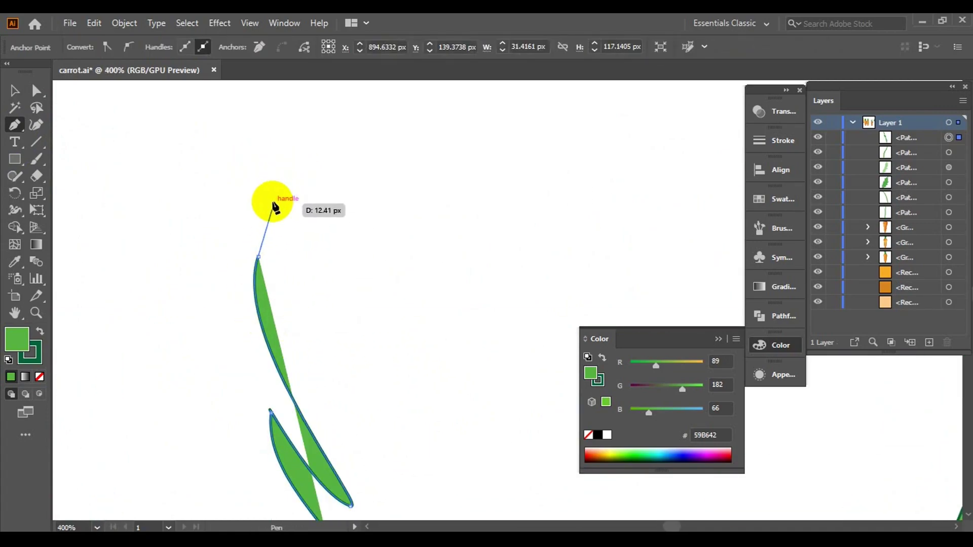
scroll(329, 344, "up", 3)
left_click_drag(271, 193, 291, 129)
Add the remaining leaf lobes and end the outline at the bottom tip
scroll(325, 299, "down", 2)
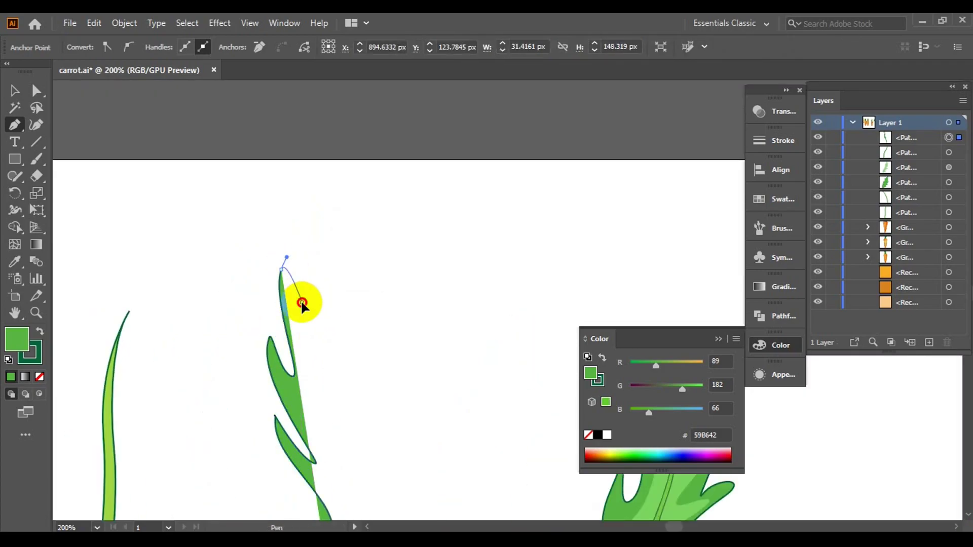
left_click_drag(324, 167, 315, 180)
mouse_move(344, 273)
left_mouse_down()
mouse_move(377, 301)
mouse_move(359, 258)
left_mouse_up()
scroll(359, 259, "up", 2)
left_click_drag(353, 299, 334, 342)
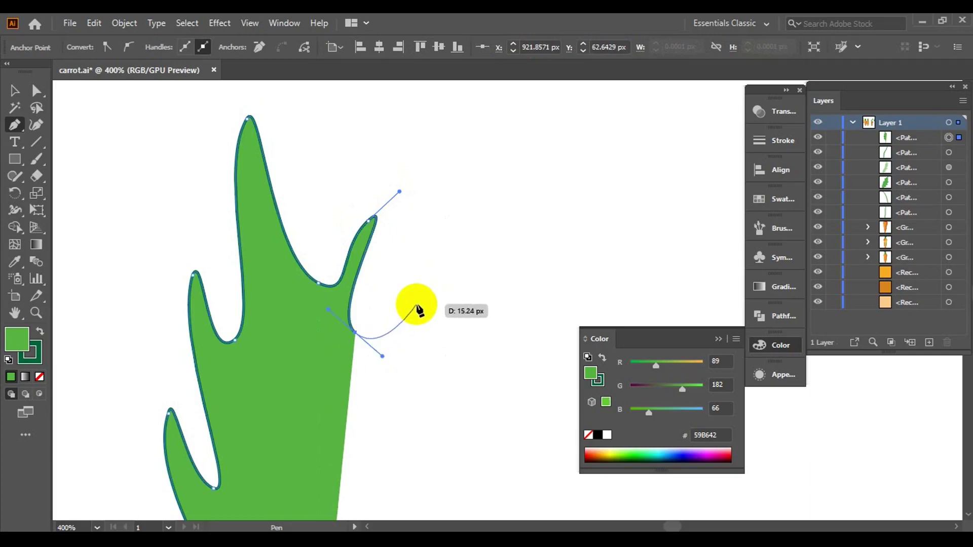
mouse_move(416, 309)
left_mouse_down()
mouse_move(430, 224)
mouse_move(349, 394)
left_mouse_up()
left_click(367, 408)
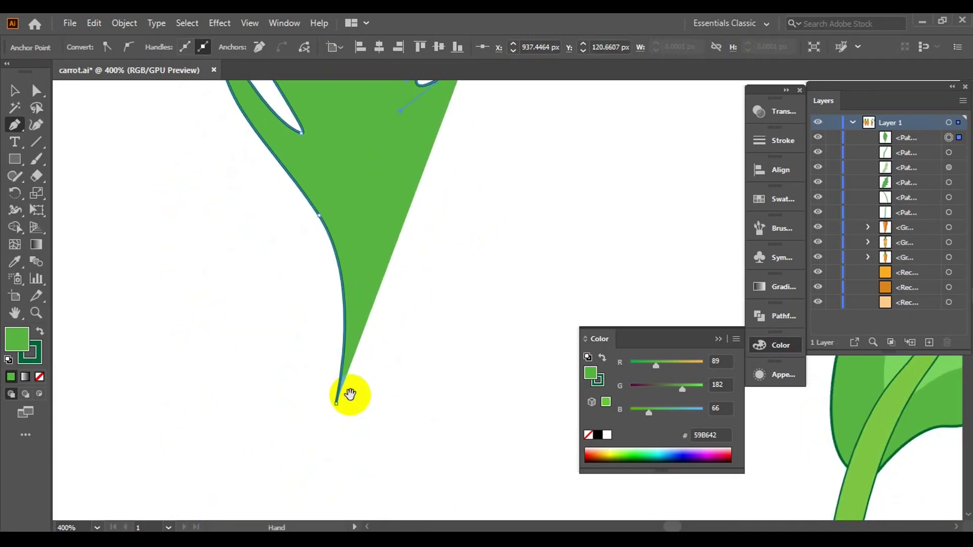
Pull one leaf tip anchor point outward with Direct Selection
key("ctrl+0")
scroll(462, 326, "up", 3)
scroll(353, 397, "up", 2)
key("a")
left_click_drag(460, 278, 453, 286)
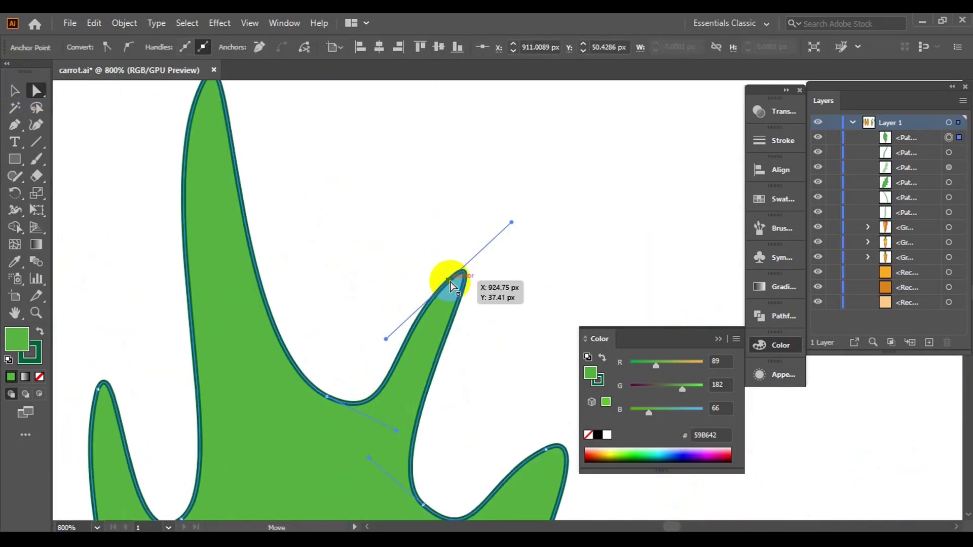
key("ctrl+1")
scroll(426, 239, "up", 3)
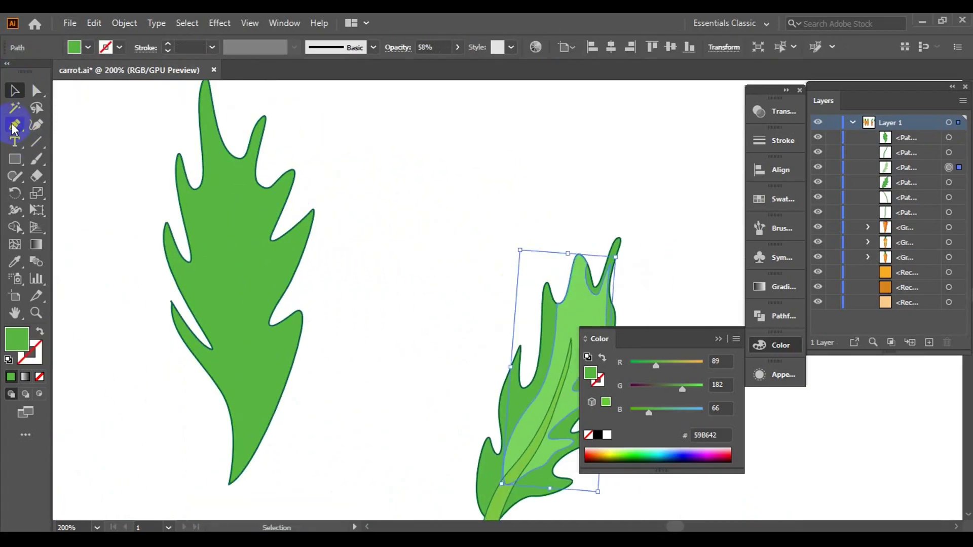
Draw the lighter 58% opacity shading shape over the new leaf
key("p")
left_click(205, 249)
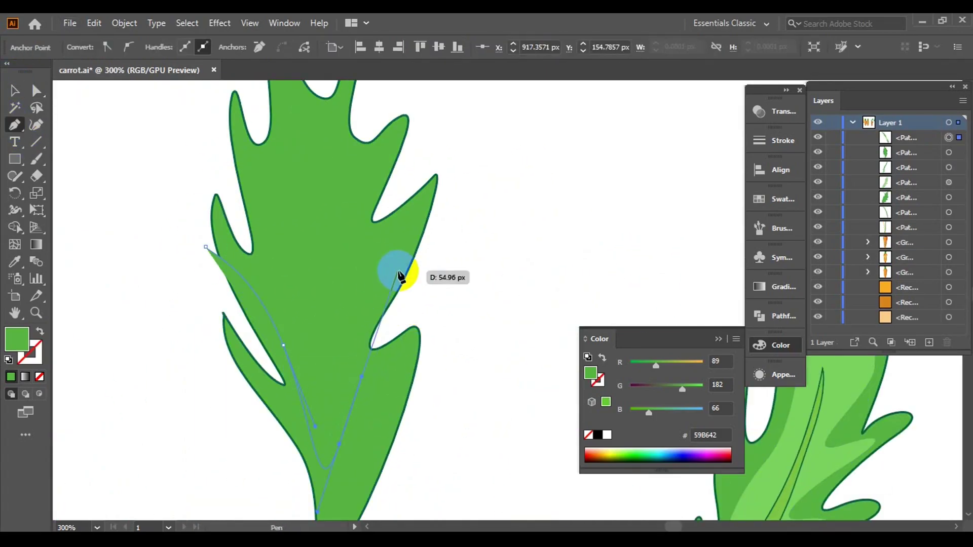
left_click_drag(399, 277, 493, 167)
left_click(493, 167)
left_click(191, 365)
scroll(191, 365, "down", 2)
left_click(256, 404)
Move the tall stem underneath the new leaf
key("v")
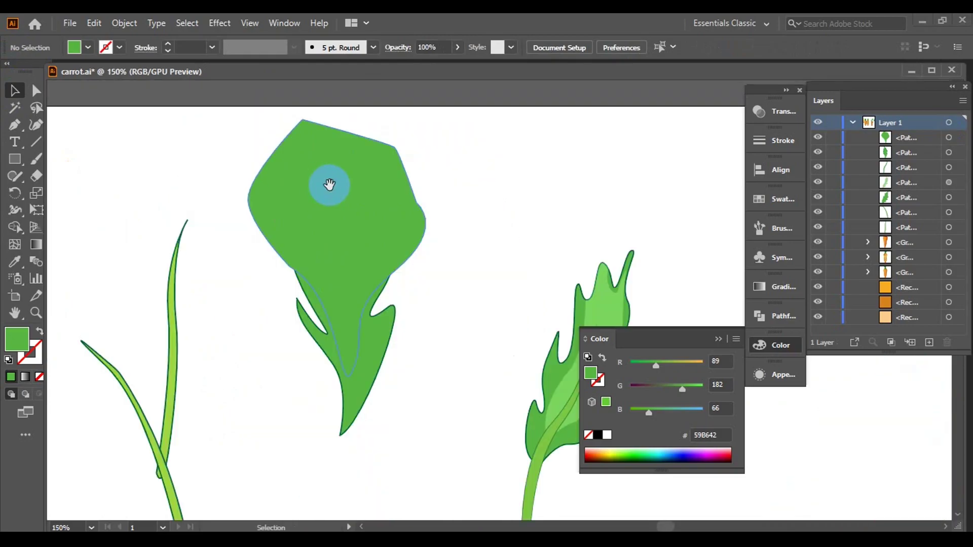
left_click_drag(330, 185, 240, 158)
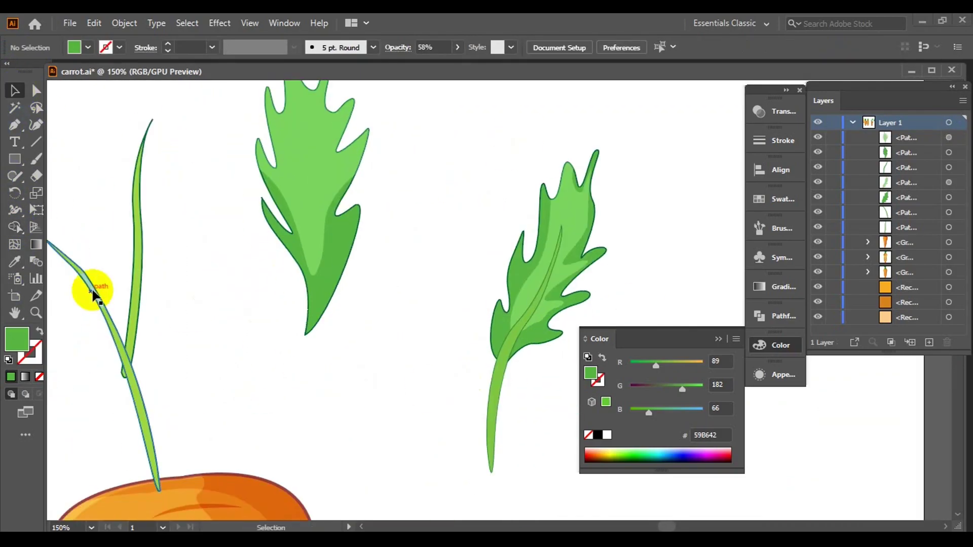
left_click_drag(92, 285, 258, 360)
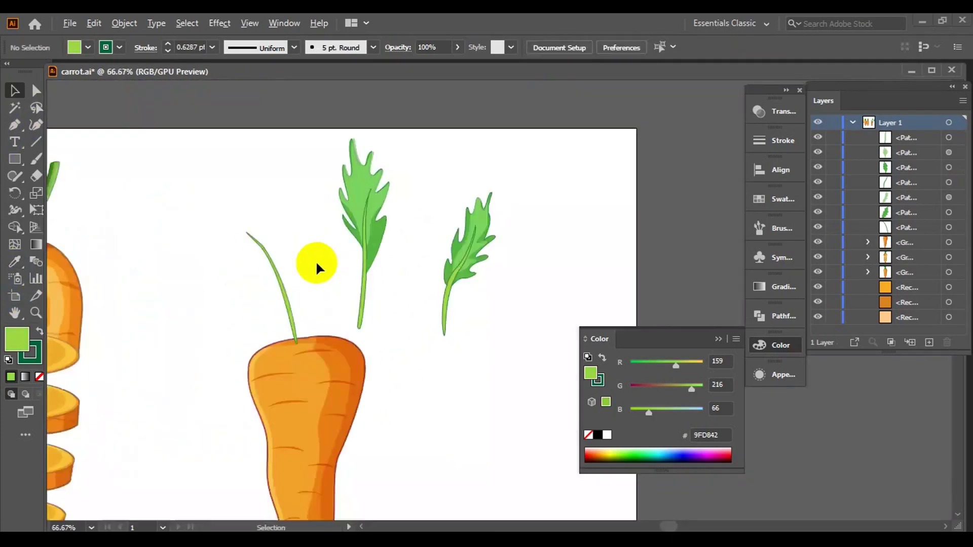
Group the leaf outline and its shading overlay together
scroll(334, 271, "up", 5)
left_click(390, 283)
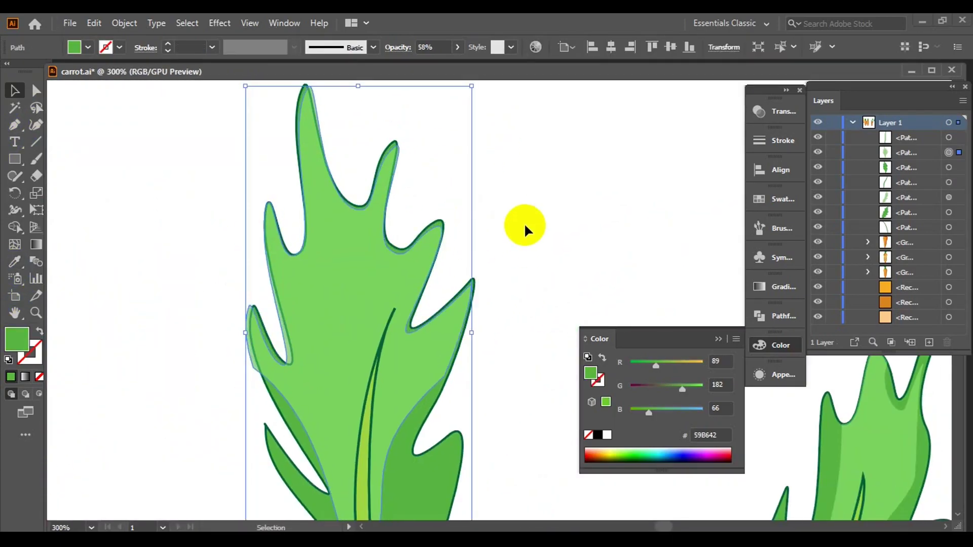
scroll(524, 226, "down", 3)
left_click(405, 387, "shift")
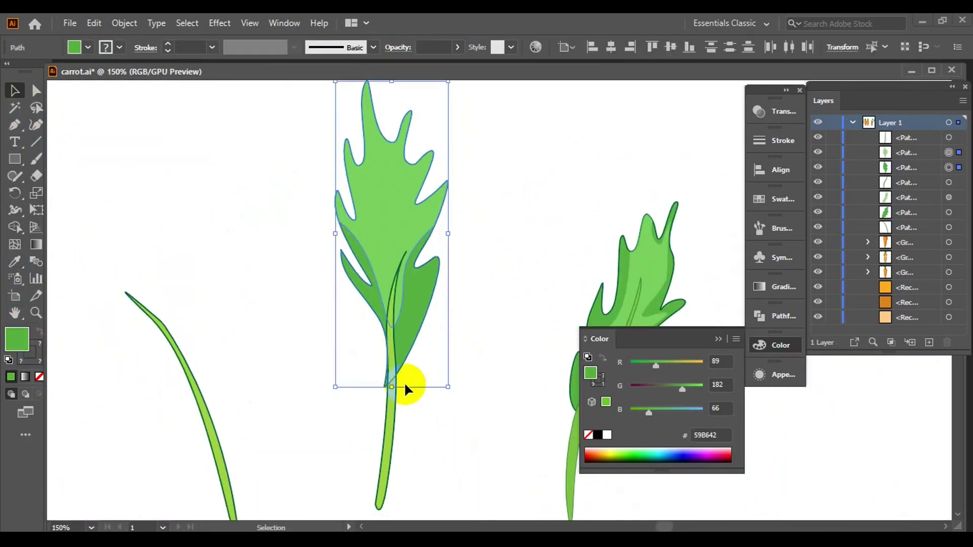
scroll(405, 388, "up", 3)
scroll(481, 365, "down", 5)
left_click(475, 311)
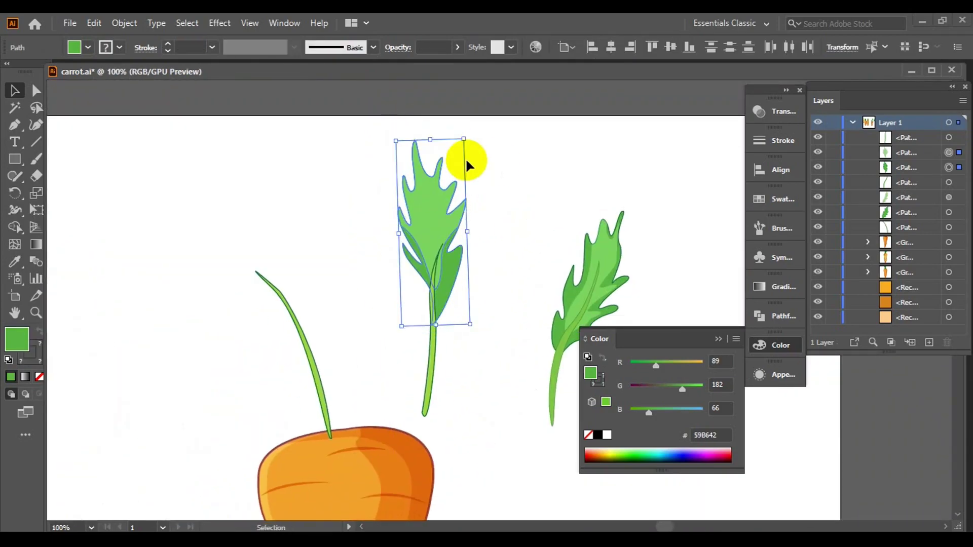
key("ctrl+g")
left_click(466, 267)
Eyedrop the sprig stem's green onto the new tall stem
scroll(506, 275, "up", 2)
left_click(476, 252)
scroll(476, 252, "up", 3)
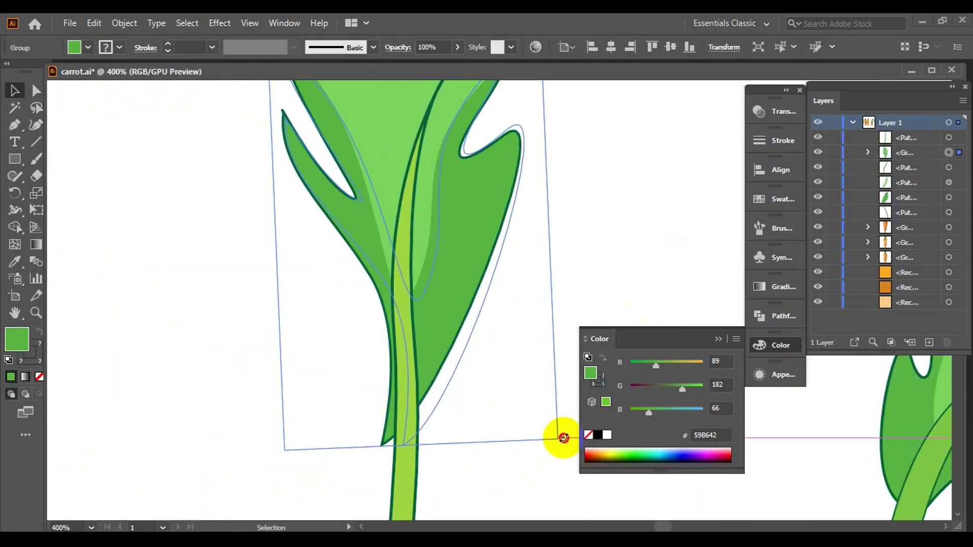
scroll(563, 437, "down", 2)
scroll(552, 197, "down", 3)
key("i")
left_click(398, 252)
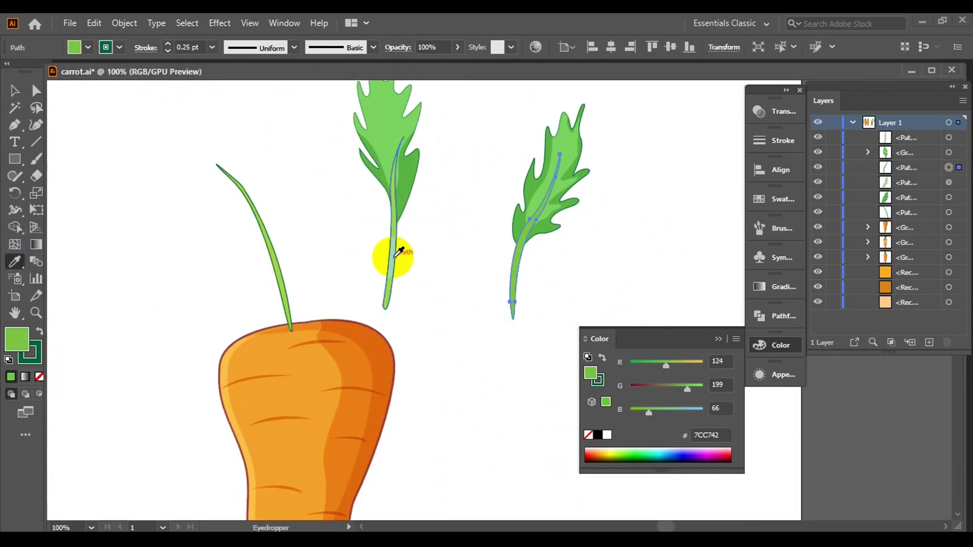
key("v")
scroll(385, 237, "up", 2)
scroll(385, 237, "left", 3)
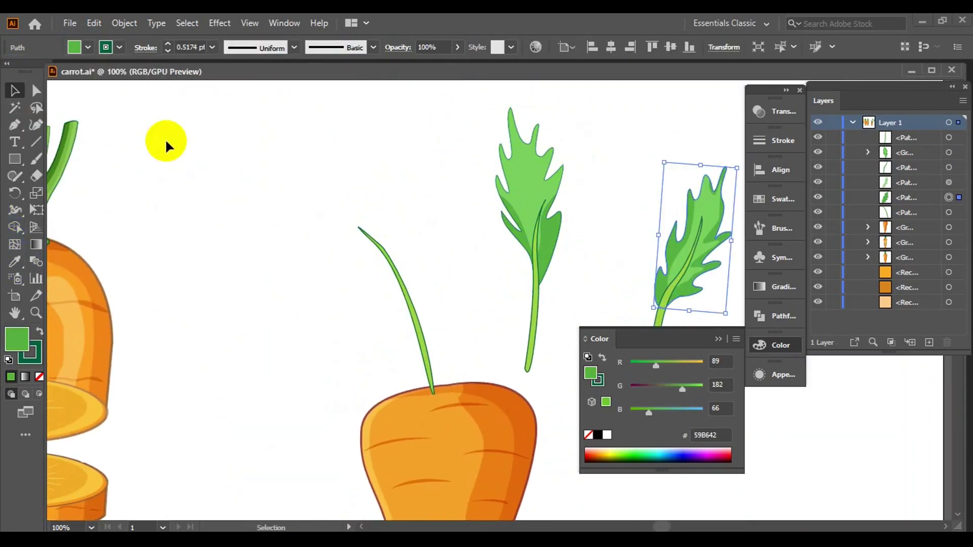
key("p")
scroll(429, 344, "up", 1)
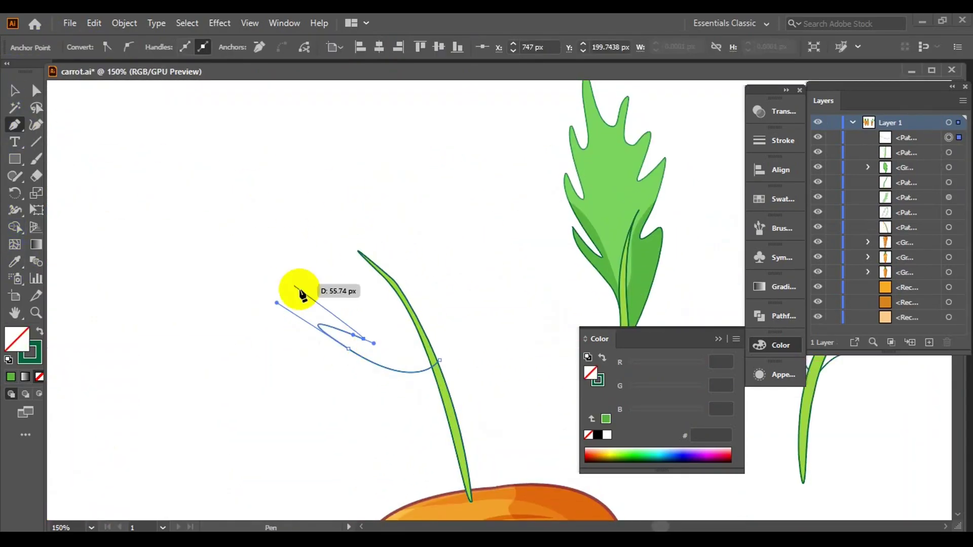
Draw a new leaf shape in the other leaf's green, resized and tilted
scroll(200, 176, "up", 1)
left_click(288, 269)
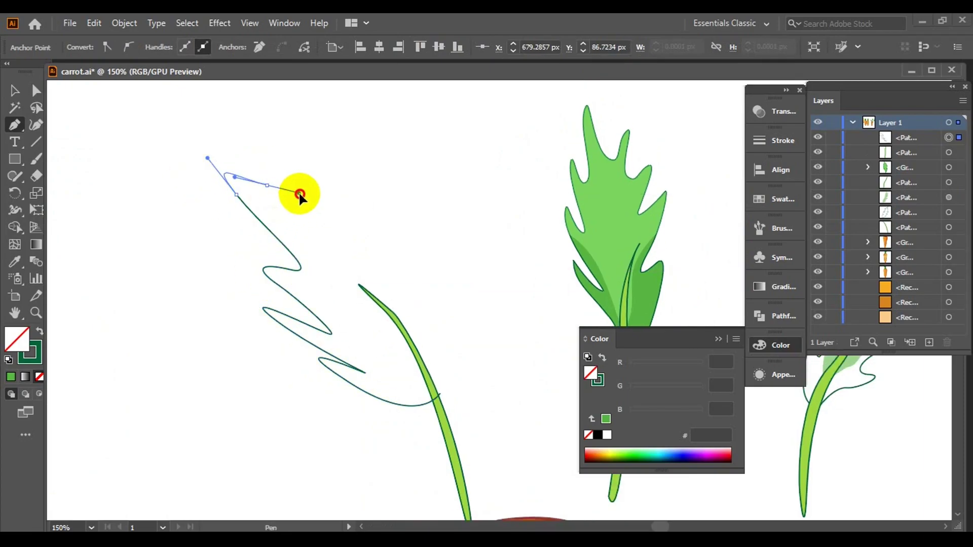
left_click_drag(410, 216, 421, 175)
scroll(339, 157, "down", 3)
scroll(336, 358, "up", 1)
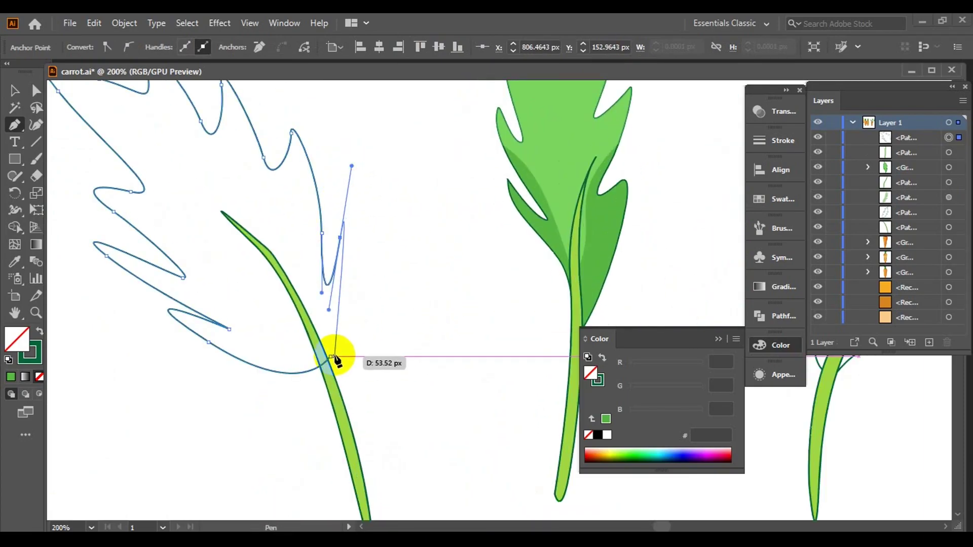
key("ctrl+1")
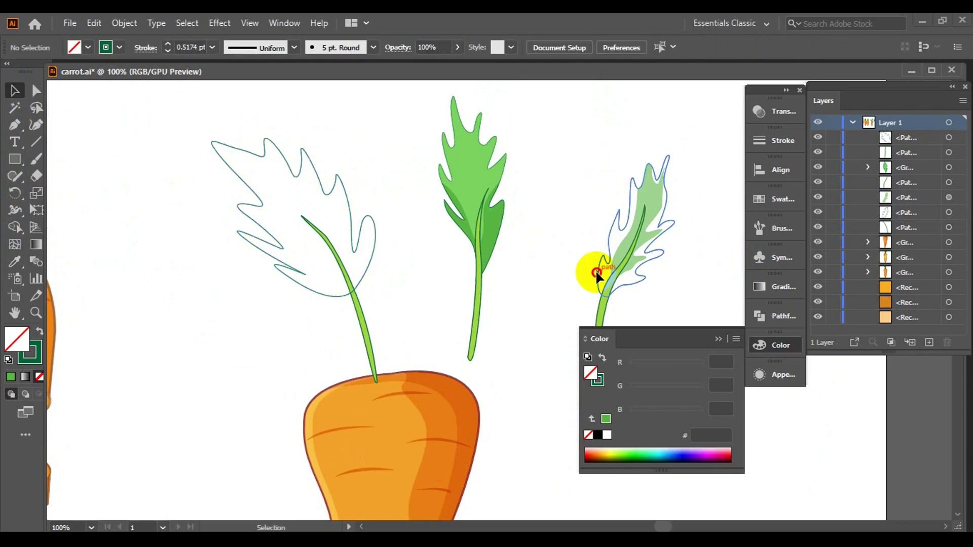
left_click(14, 264)
left_click(602, 276)
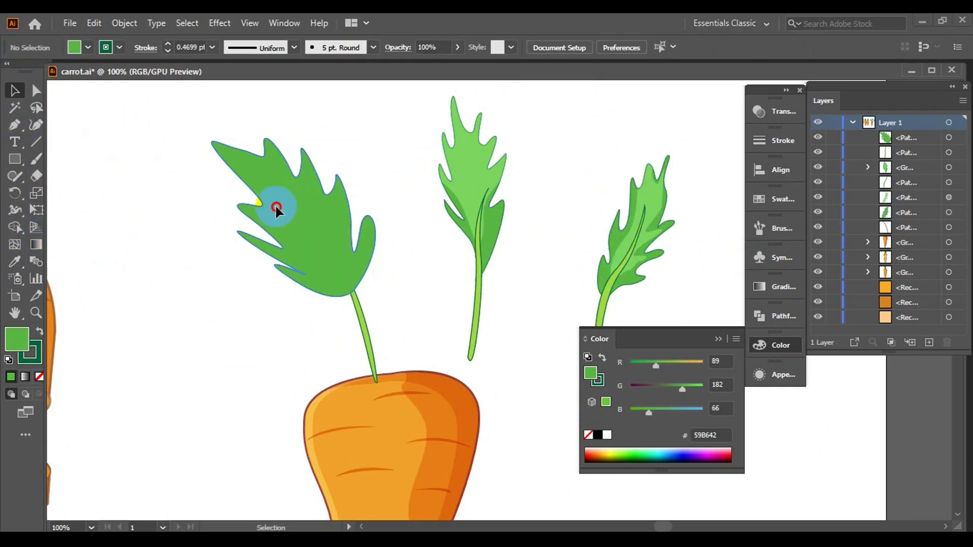
left_click_drag(360, 163, 361, 122)
left_click_drag(335, 311, 393, 291)
left_click(393, 291)
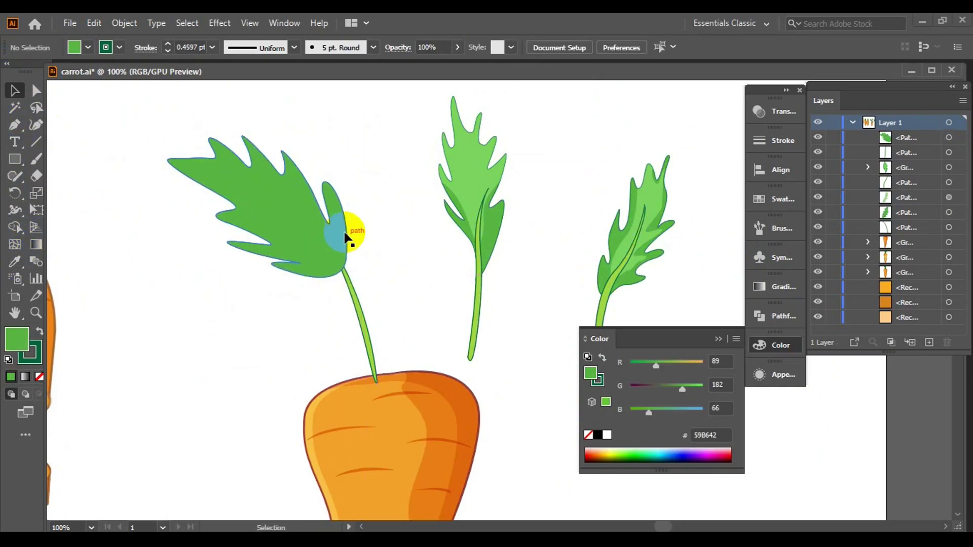
Trim excess area from the leaf using a shape and Shape Builder
key("p")
key("ctrl+plus")
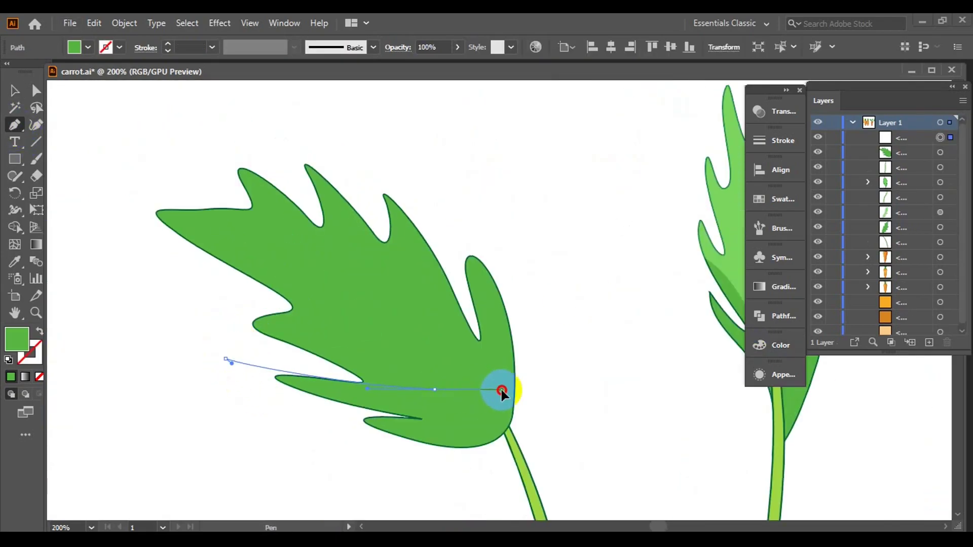
left_click(478, 261)
left_click(456, 217)
left_click(293, 144)
left_click(66, 147)
left_click(226, 360)
key("shift+m")
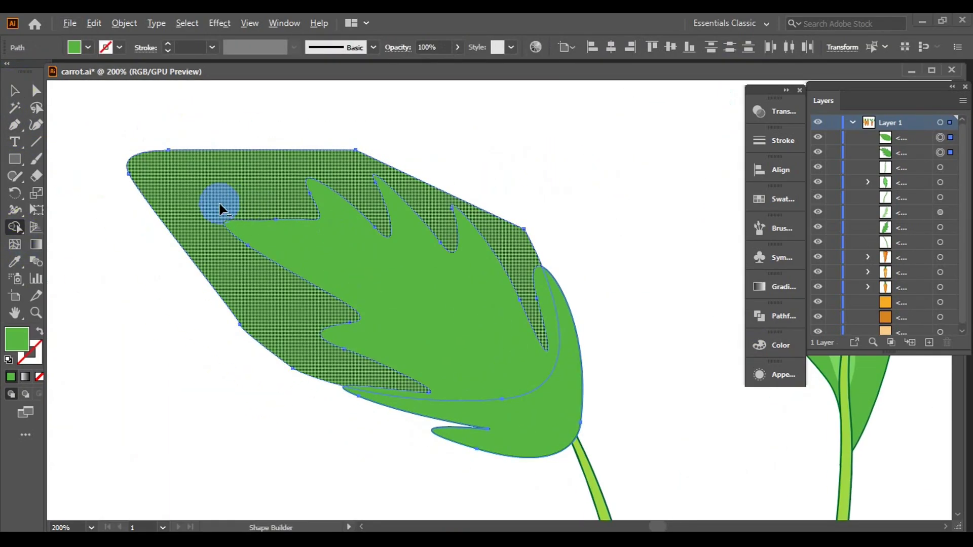
left_click(219, 208, "alt")
Position and rotate the pale shading shape over the dark leaf, then select both
key("ctrl+minus")
key("v")
left_click(423, 209)
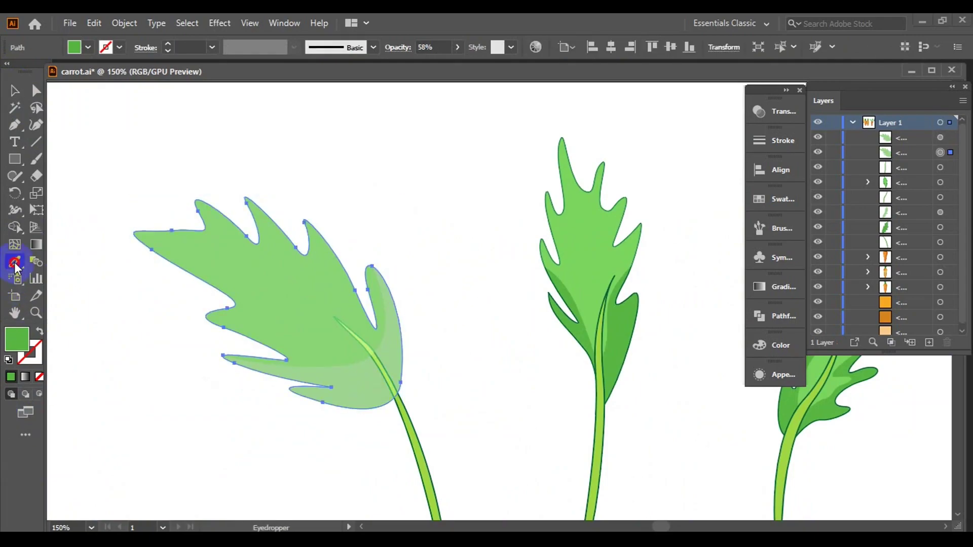
left_click(593, 344)
key("v")
left_click_drag(333, 332, 347, 348)
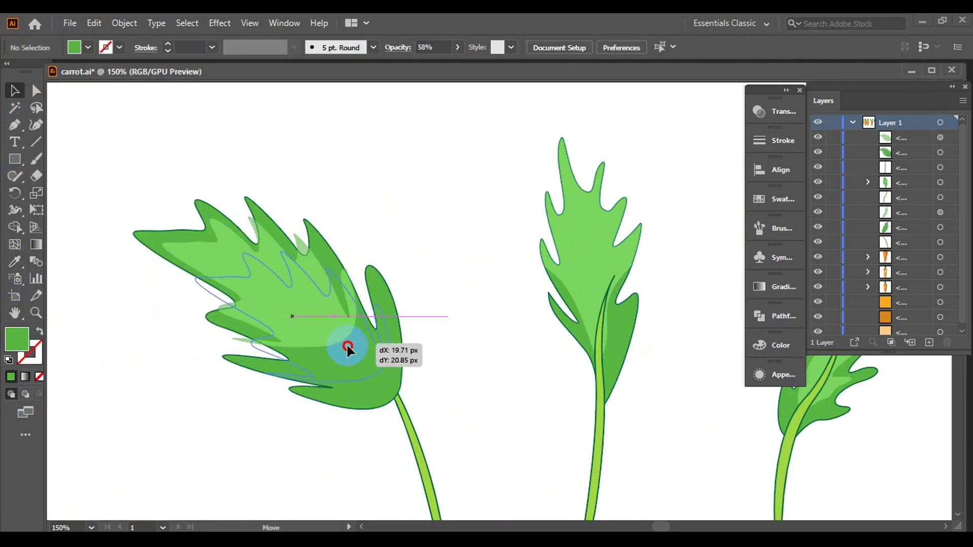
left_click_drag(243, 321, 354, 348)
left_click(127, 195)
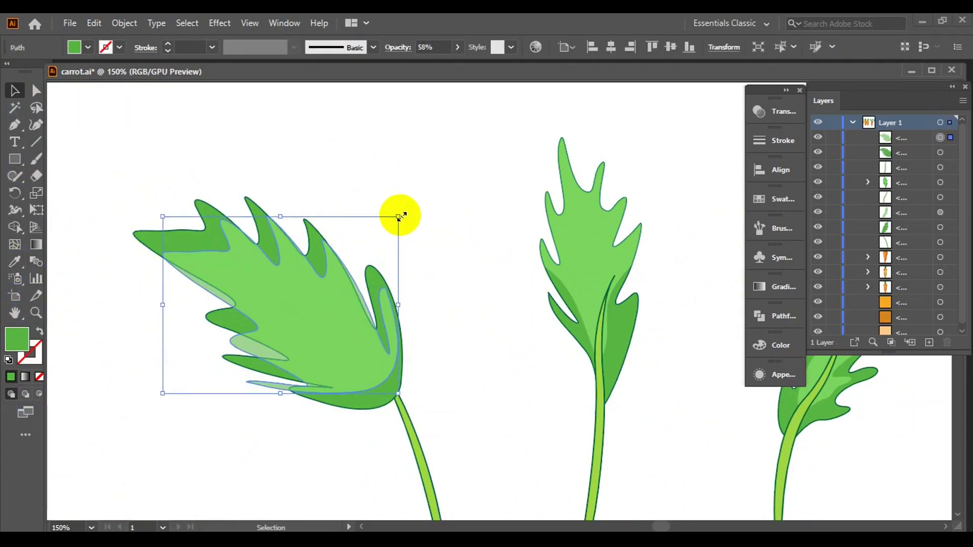
left_click_drag(401, 216, 419, 258)
left_click(349, 335)
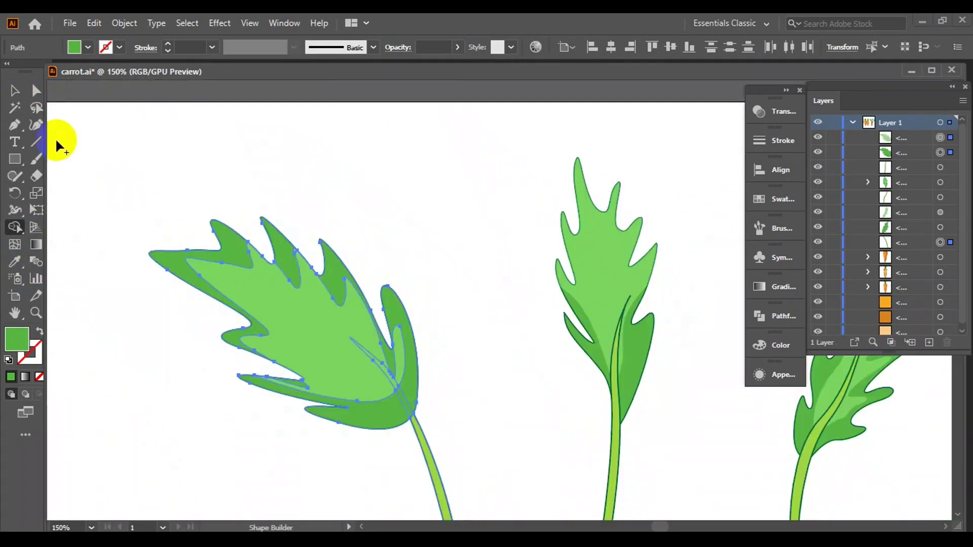
Group the two leaf paths, group that leaf with its stem, and tilt it further left
key("v")
right_click(205, 237)
left_click(240, 324)
key("ctrl+minus")
key("ctrl+minus")
left_click_drag(332, 243, 329, 253)
right_click(318, 323)
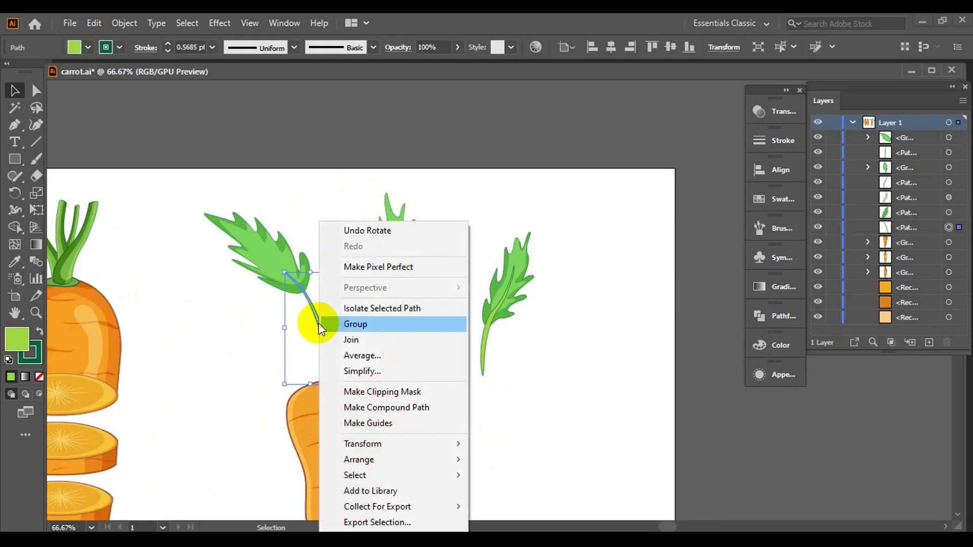
left_click(348, 321)
key("ctrl+plus")
key("ctrl+plus")
left_click_drag(421, 373, 495, 330)
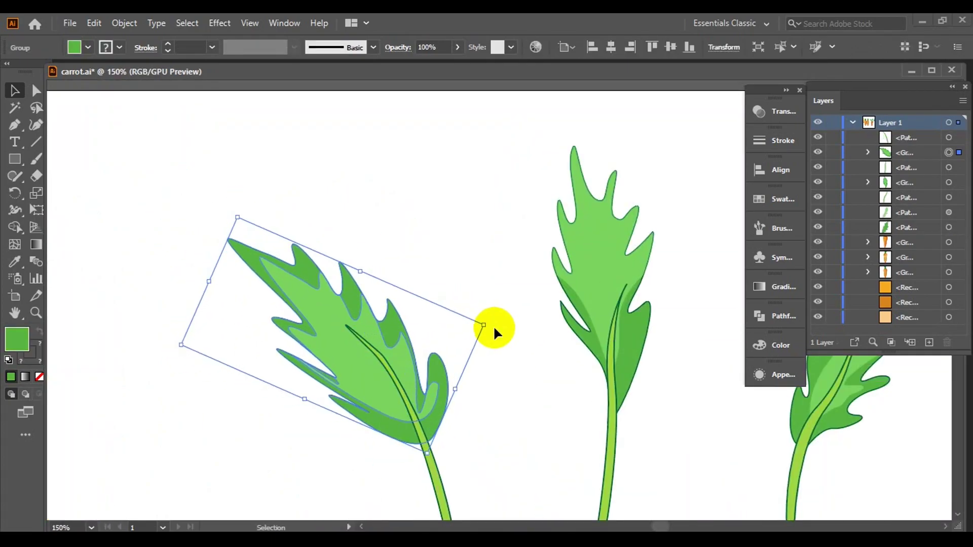
left_click(517, 393)
key("ctrl+minus")
key("ctrl+minus")
Group the right and left leaves with their stems and move the left leaf toward the carrot top
left_click(552, 243)
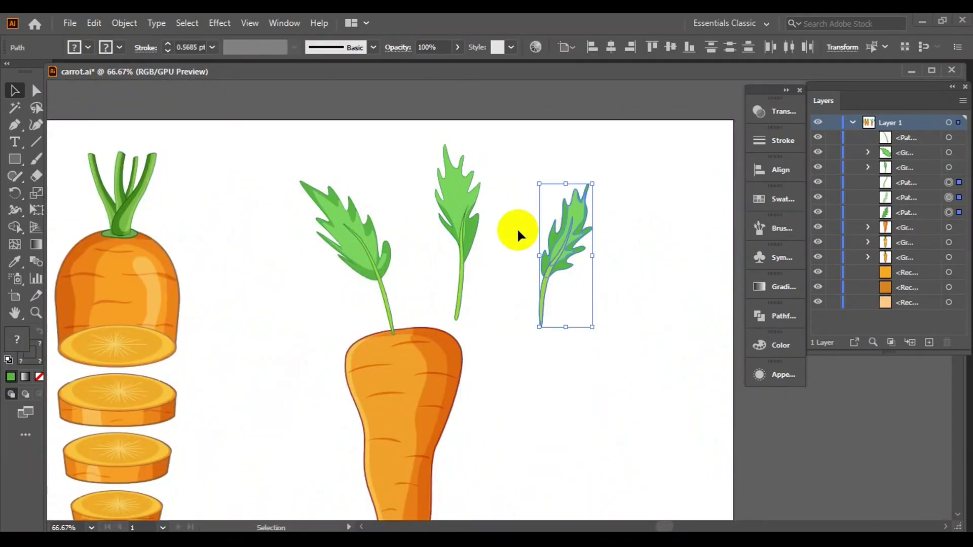
key("ctrl+g")
left_click(507, 258)
left_click_drag(381, 196, 459, 209)
right_click(419, 172)
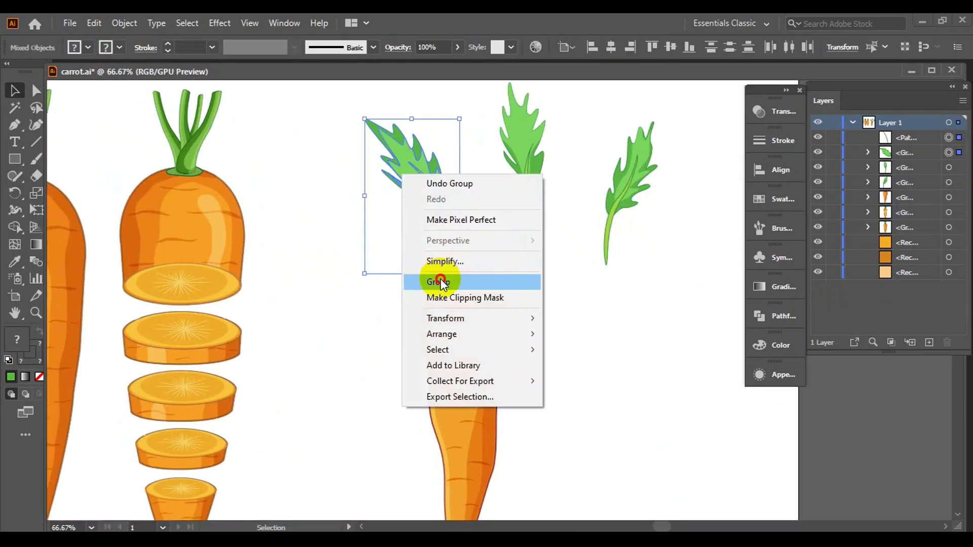
left_click(441, 277)
key("ctrl+plus")
key("ctrl+plus")
mouse_move(408, 254)
left_mouse_down()
mouse_move(452, 296)
mouse_move(444, 292)
left_mouse_up()
Set the right leaf's stem onto the carrot top, then move and shrink the left leaf blade
key("ctrl+minus")
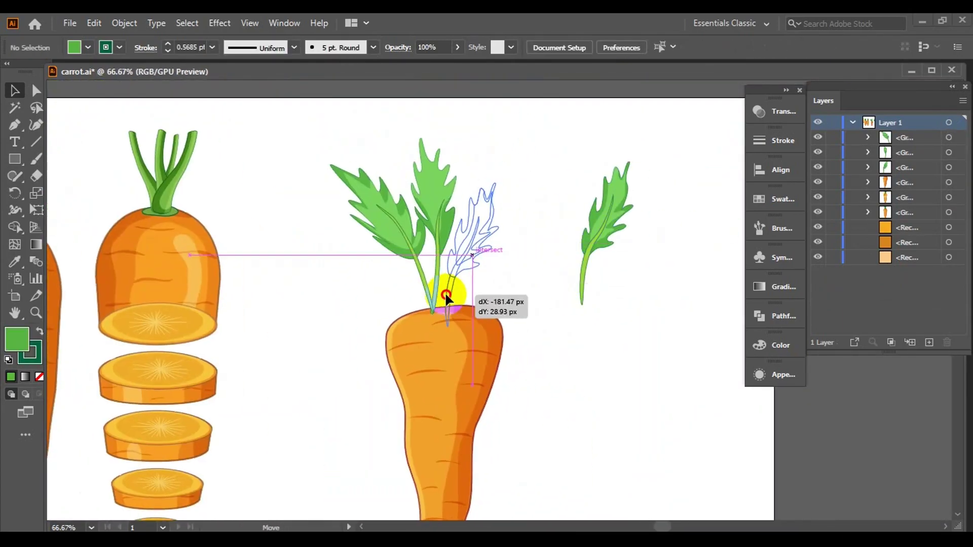
left_click_drag(494, 169, 515, 183)
left_click_drag(524, 221, 568, 208)
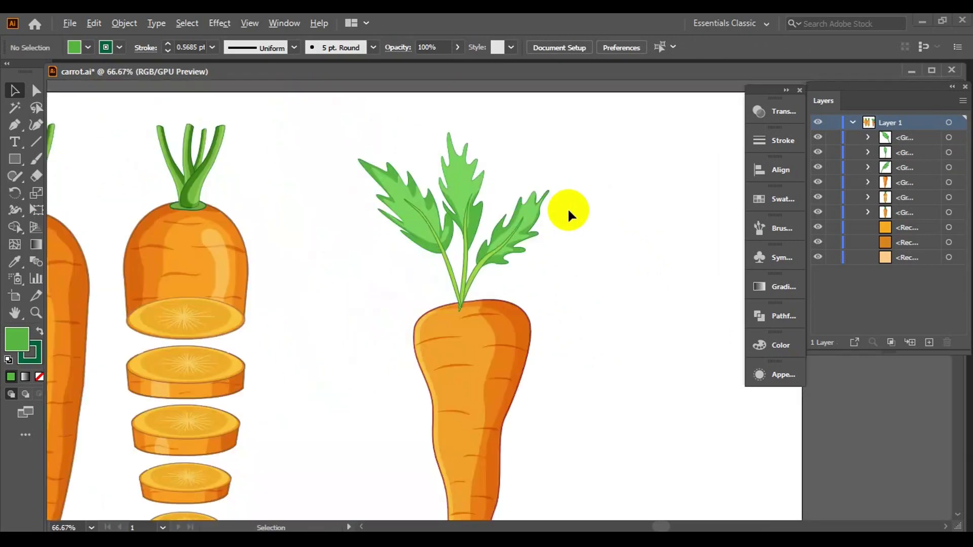
key("ctrl+plus")
key("ctrl+plus")
left_click_drag(442, 207, 201, 232)
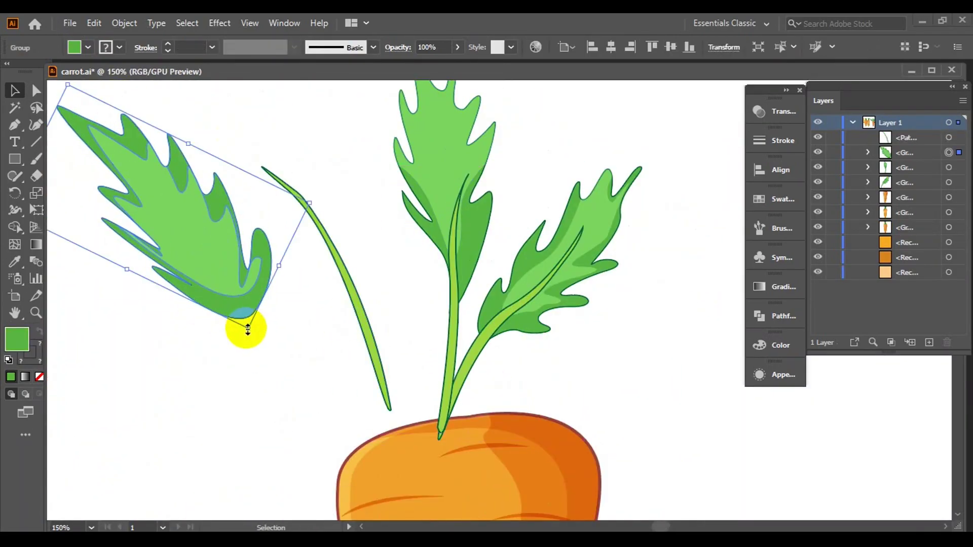
left_click_drag(247, 327, 210, 277)
Ungroup the middle leaf and nudge its blade into position
left_click(429, 184)
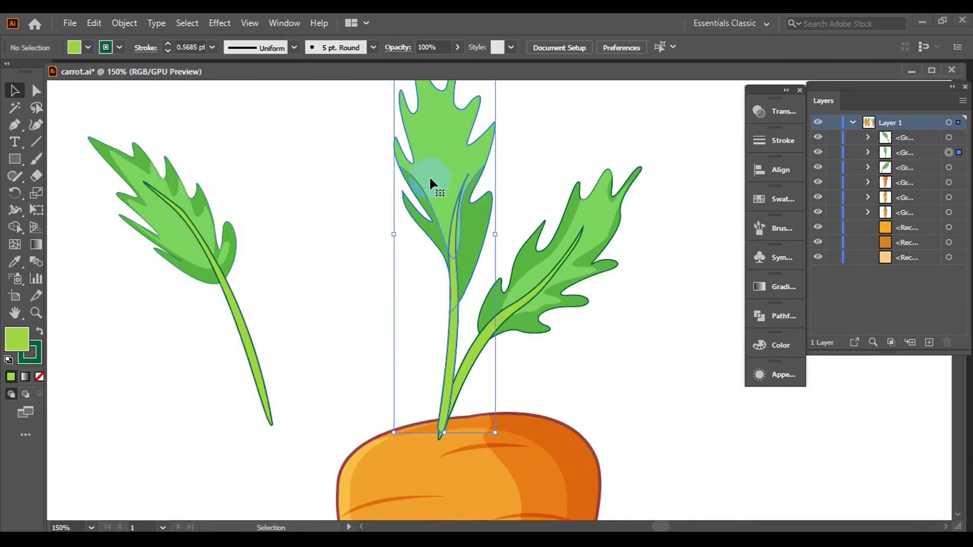
key("ctrl+minus")
right_click(391, 190)
left_click(433, 307)
left_click(426, 246)
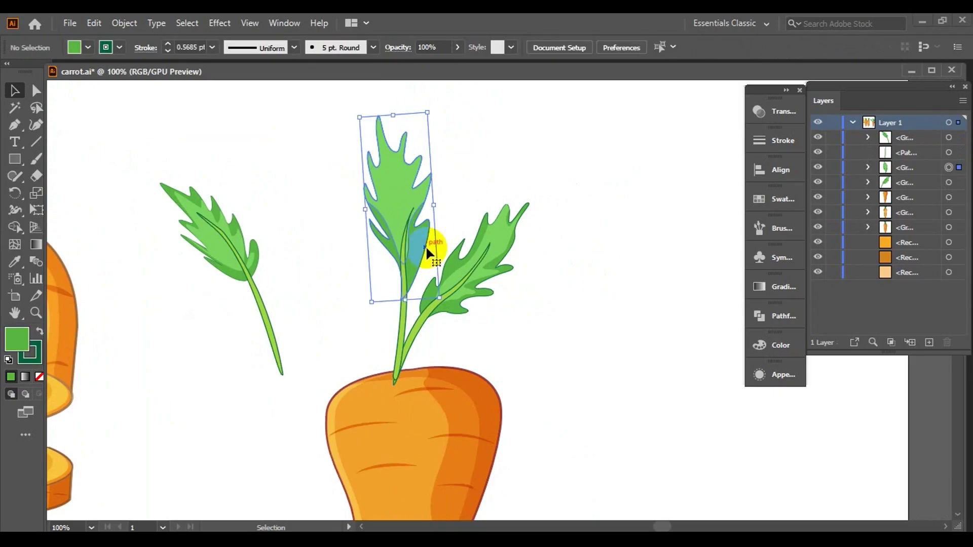
left_click(445, 155, "ctrl")
left_click_drag(395, 223, 411, 238)
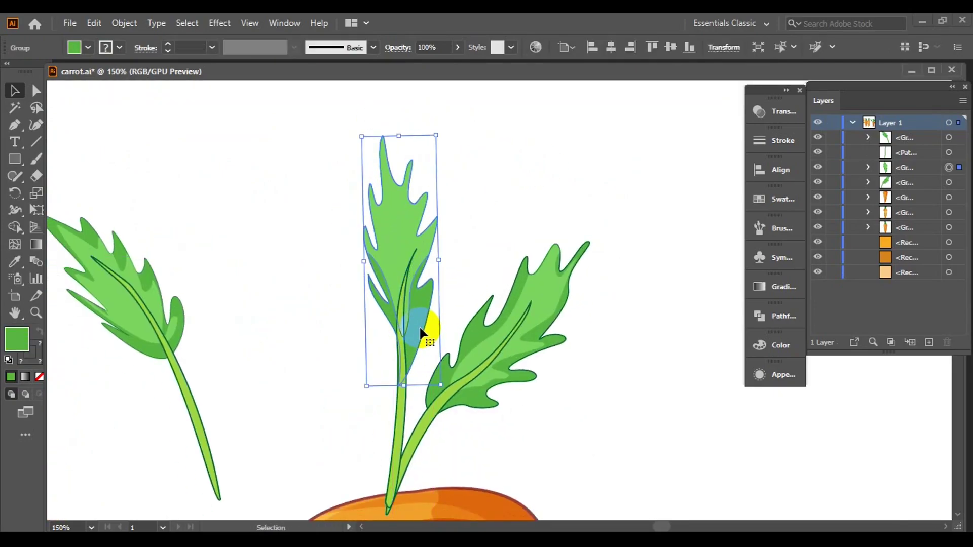
Bring the left leaf's stem to the carrot top and reposition the middle leaf
scroll(421, 332, "up", 2)
scroll(419, 278, "down", 4)
scroll(426, 253, "down", 2)
left_click_drag(357, 352, 388, 357)
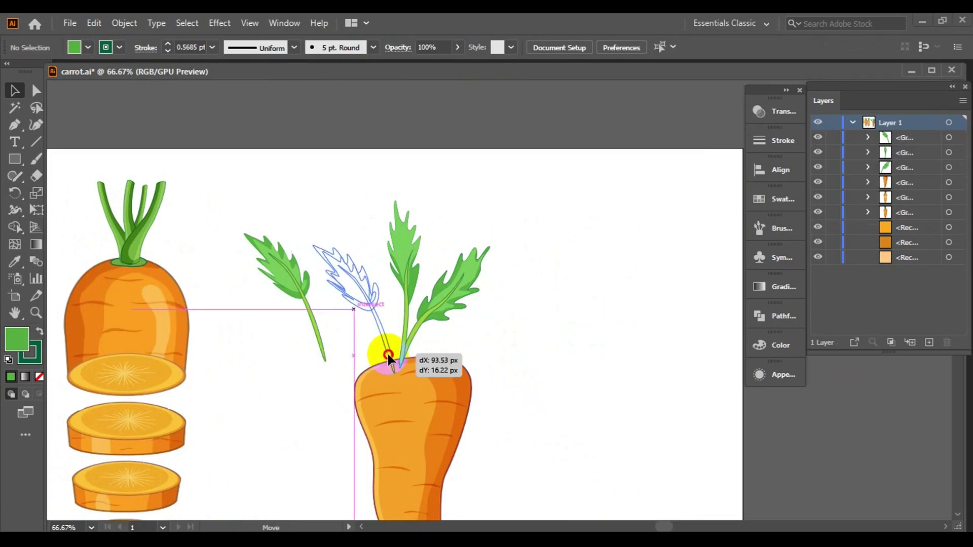
scroll(458, 315, "up", 3)
left_click_drag(358, 310, 341, 397)
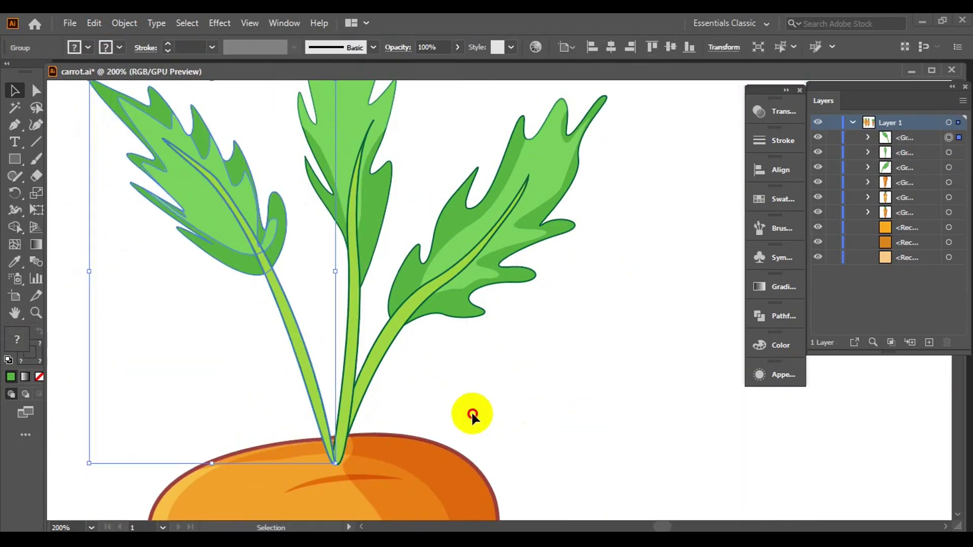
scroll(471, 412, "down", 3)
Copy the right leaf, mirror it, and place it at the stem base on the left
left_click(594, 290)
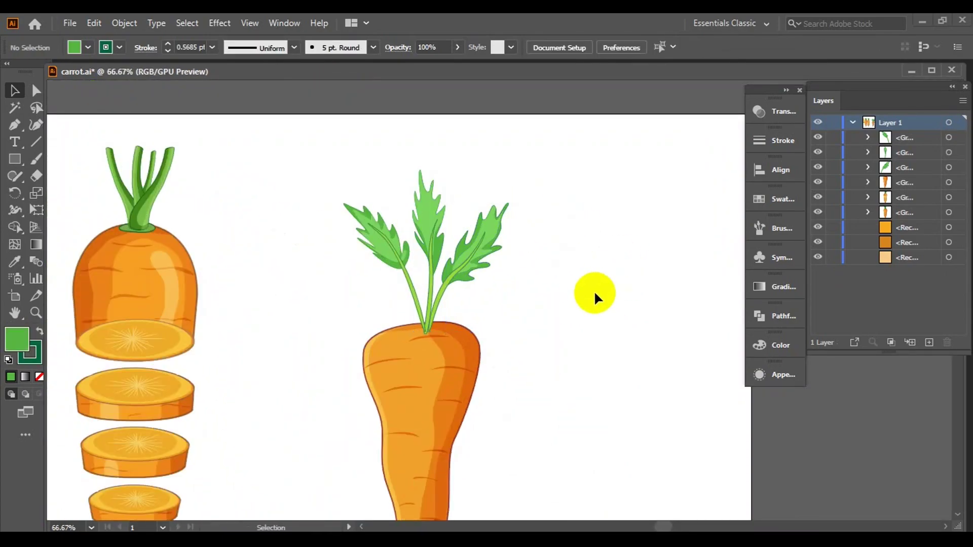
left_click_drag(482, 238, 338, 238)
right_click(343, 245)
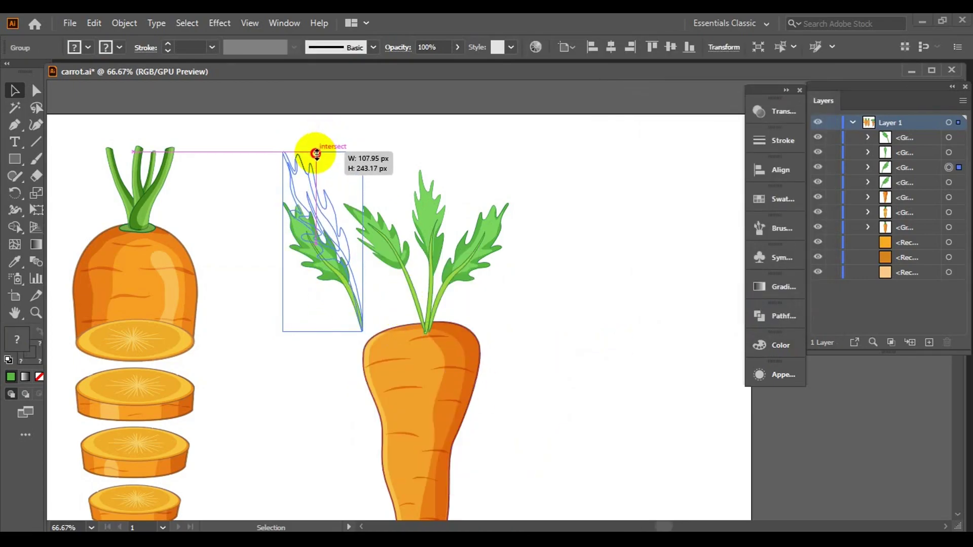
scroll(293, 175, "up", 3)
mouse_move(294, 176)
left_mouse_down()
mouse_move(495, 369)
mouse_move(450, 348)
left_mouse_up()
scroll(661, 364, "down", 3)
scroll(357, 428, "up", 3)
scroll(593, 345, "down", 2)
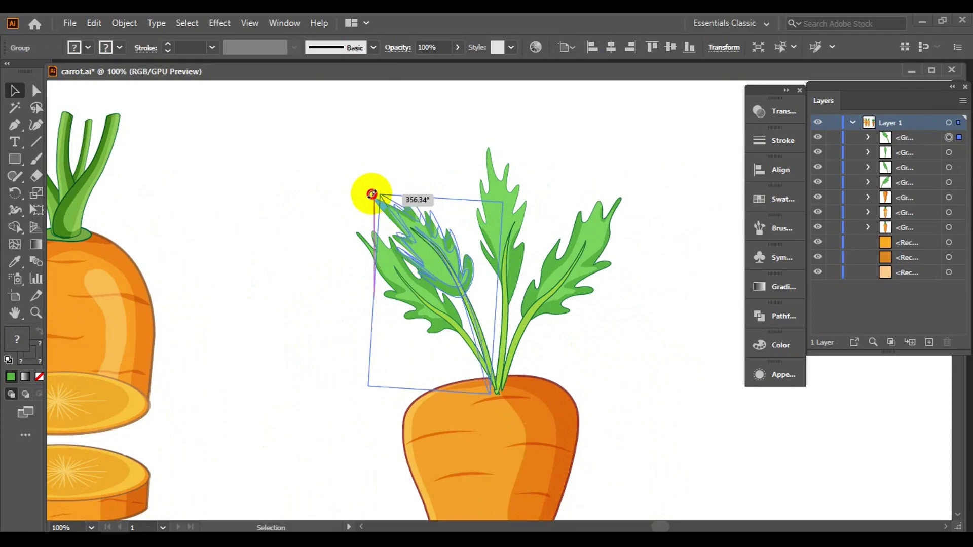
scroll(610, 358, "down", 1)
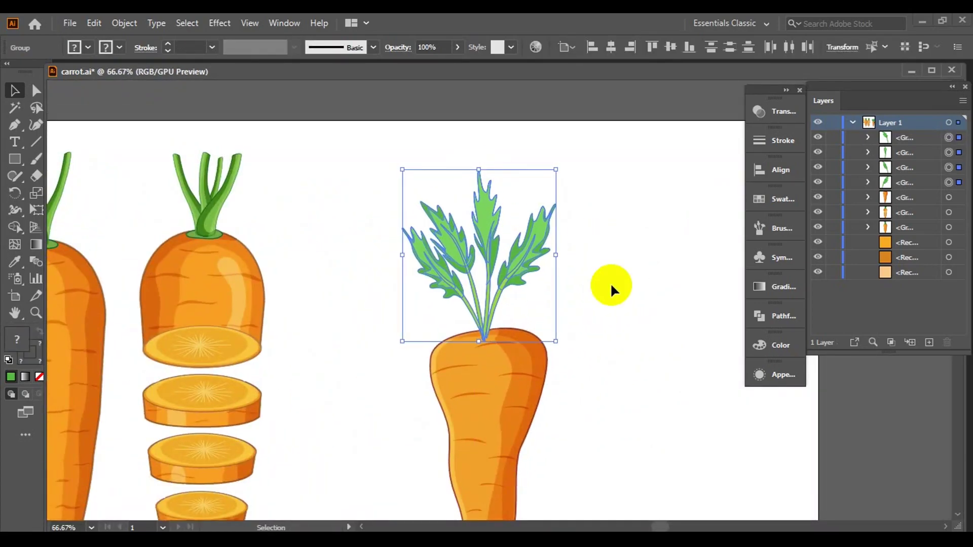
Group the leaves and bring the carrot body in front of them
left_click(615, 284)
scroll(321, 217, "up", 3)
key("ctrl+g")
scroll(491, 184, "down", 4)
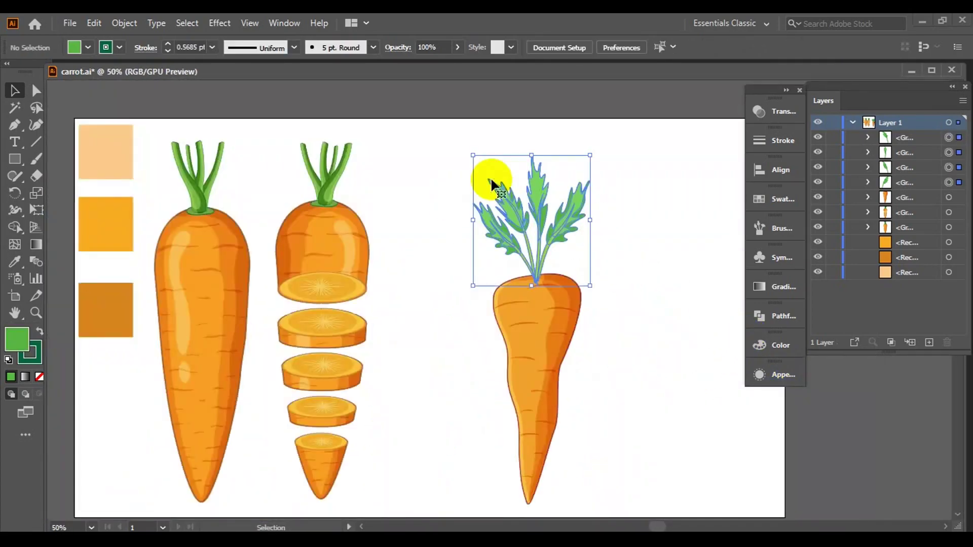
left_click(504, 318)
key("ctrl+shift+bracketright")
Group the leaf bunch together with the carrot body
left_click(595, 300)
scroll(537, 265, "up", 1)
left_click(537, 265)
scroll(609, 303, "down", 1)
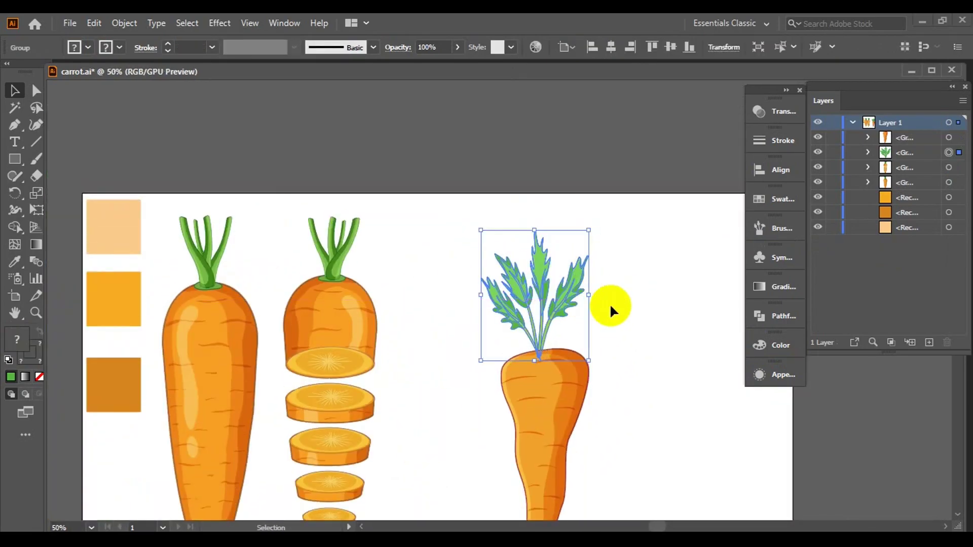
left_click(651, 329)
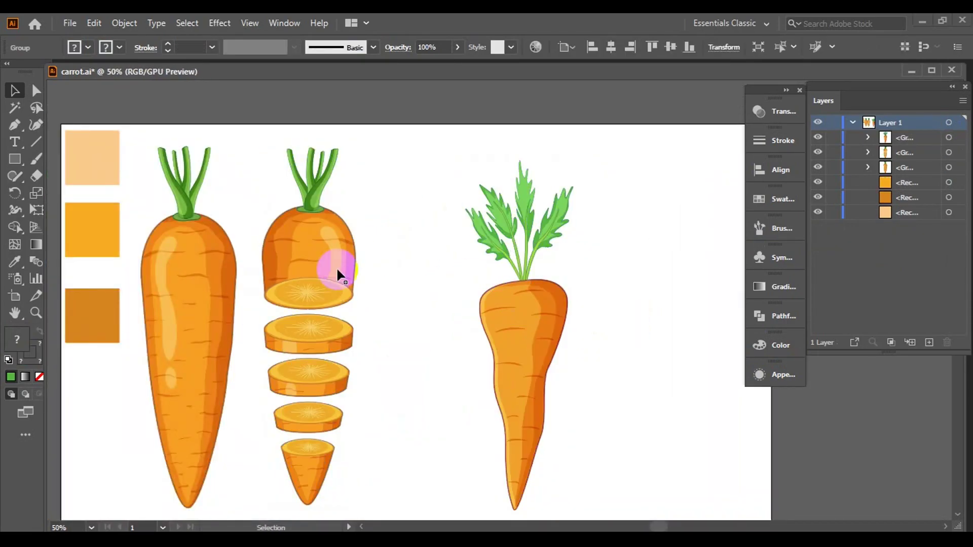
scroll(634, 281, "down", 3)
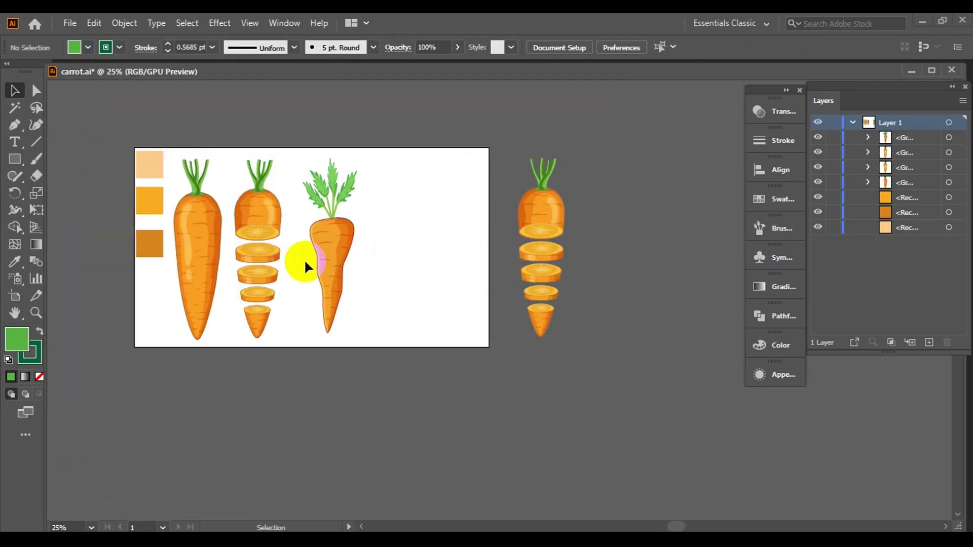
Ungroup the copied sliced carrot, cap its body with a slice copy, and cover the tip for trimming
scroll(304, 259, "up", 1)
right_click(374, 239)
left_click(404, 373)
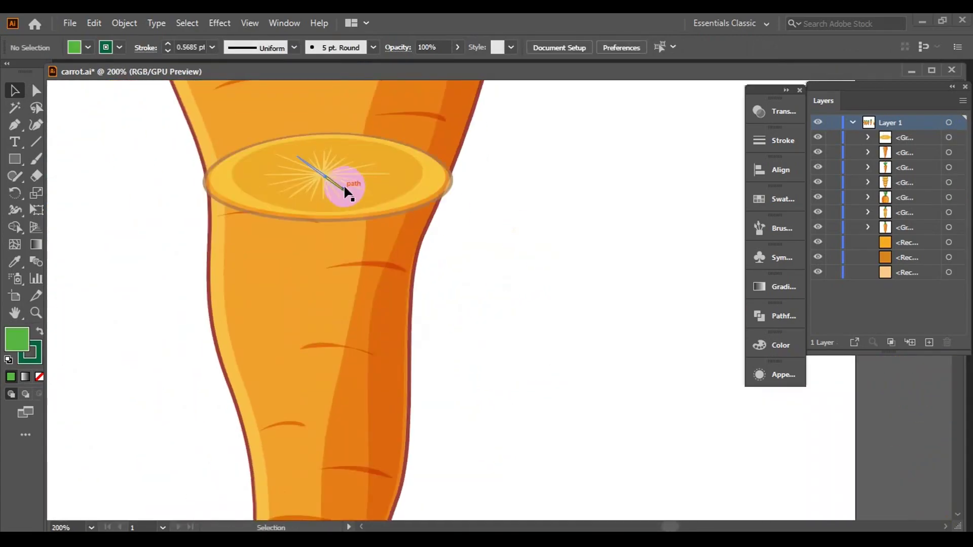
left_click_drag(405, 267, 400, 303)
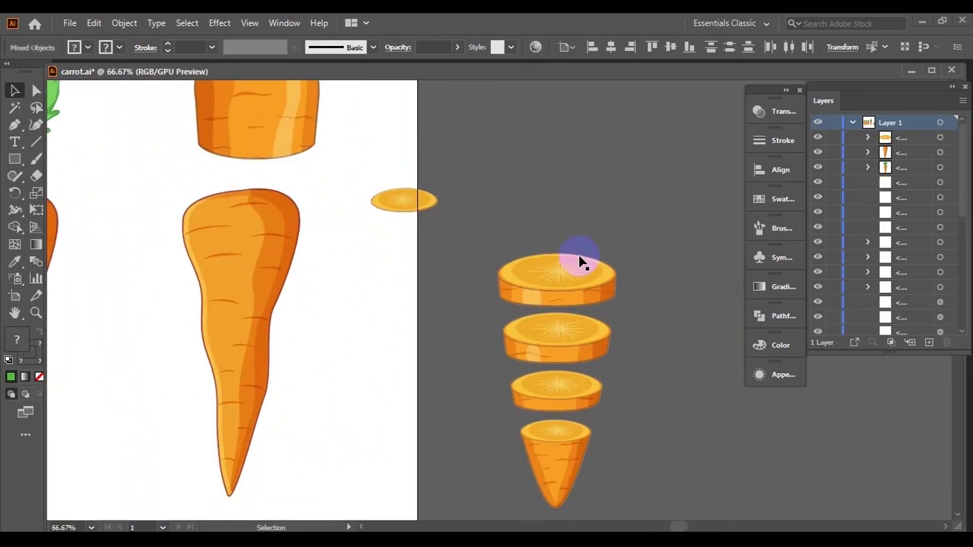
left_click_drag(579, 261, 310, 339)
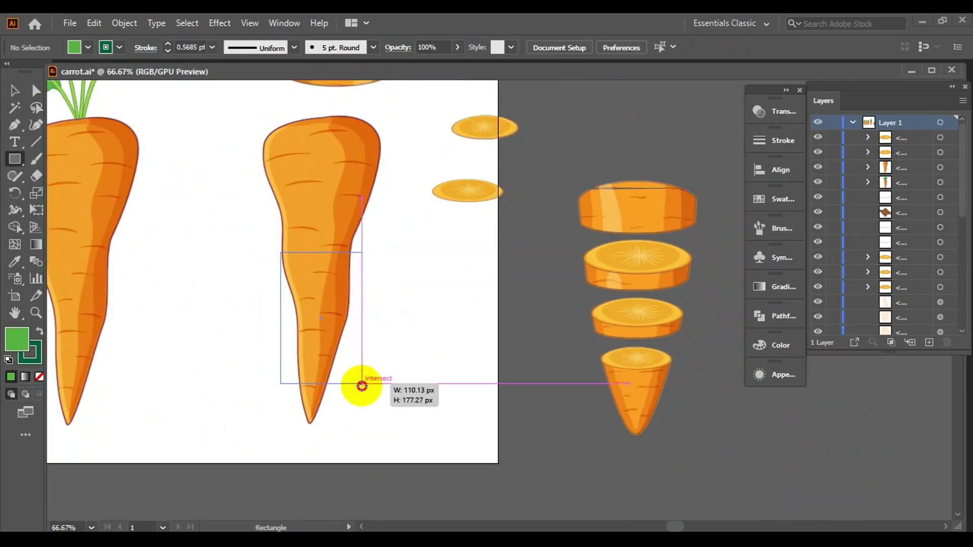
left_click_drag(362, 386, 364, 440)
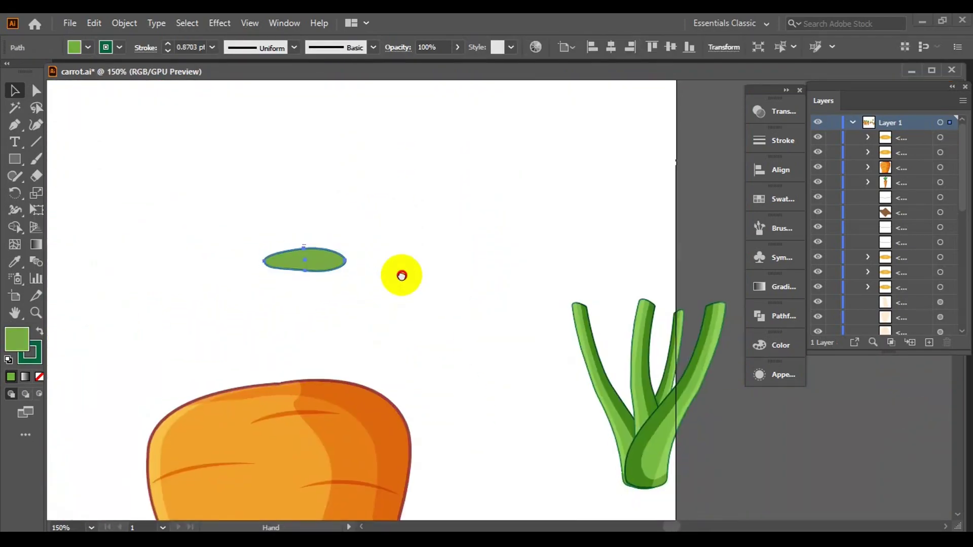
Move the leaves onto the stub and bring the loose carrot pieces and slice stack onto the artboard
left_click_drag(286, 309, 296, 309)
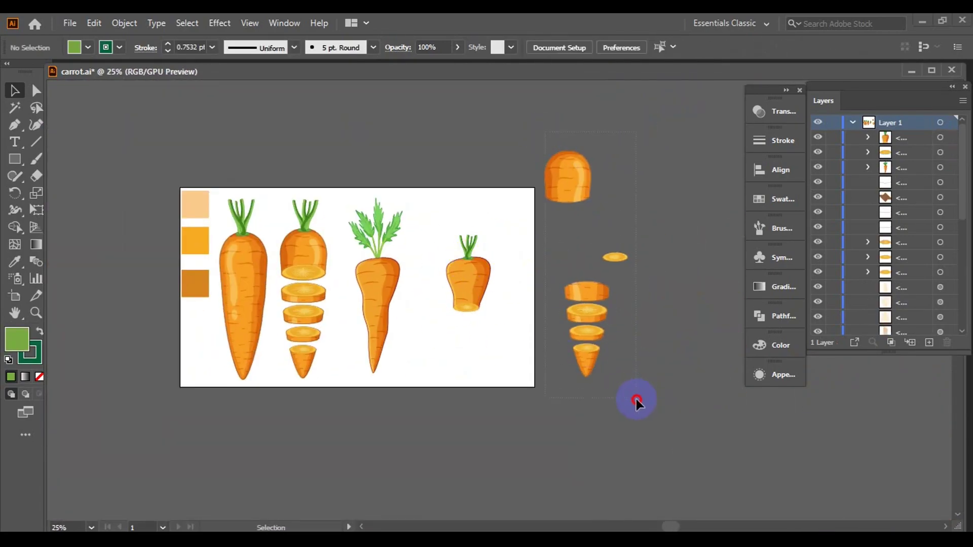
left_click_drag(637, 403, 640, 393)
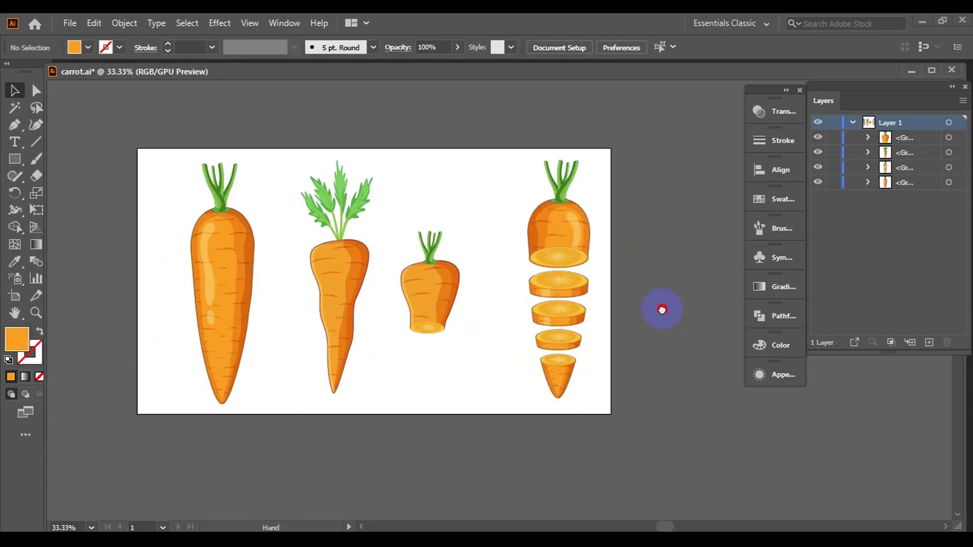
left_click_drag(661, 309, 689, 313)
left_click(594, 233)
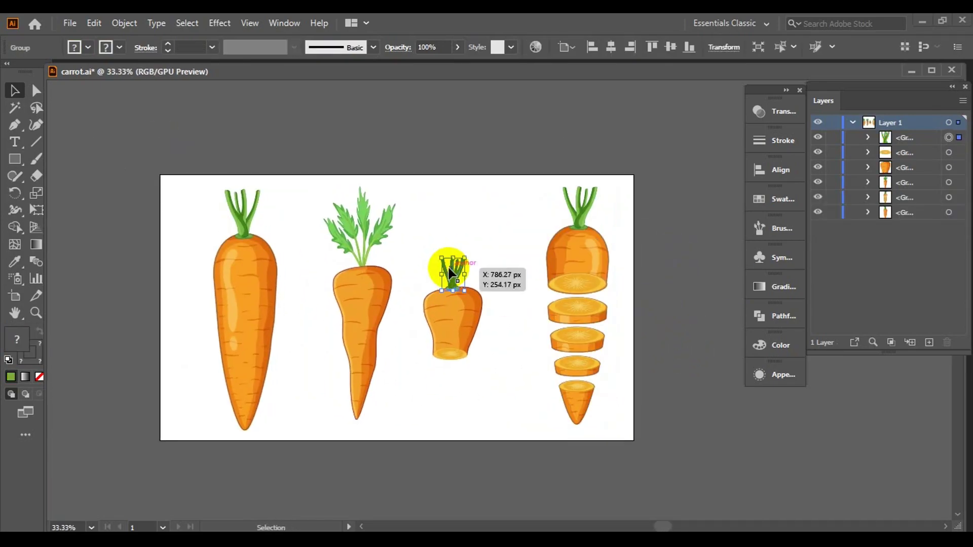